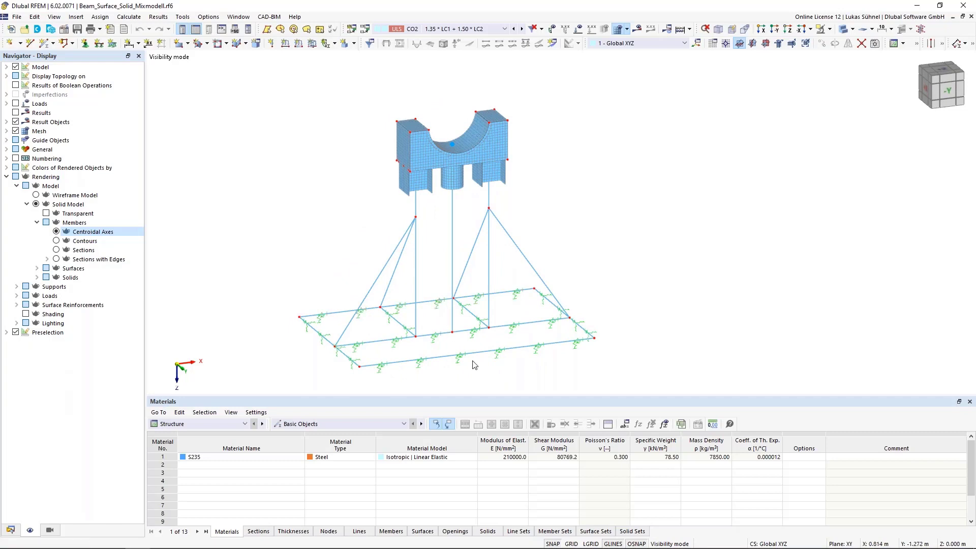
Step: Display the members as full sections to compare them with the adjoining surface columns, and return the rendering to centroidal axes
{"action": "middle_click_drag", "start_coordinate": [475, 365], "coordinate": [487, 366], "text": "ctrl"}
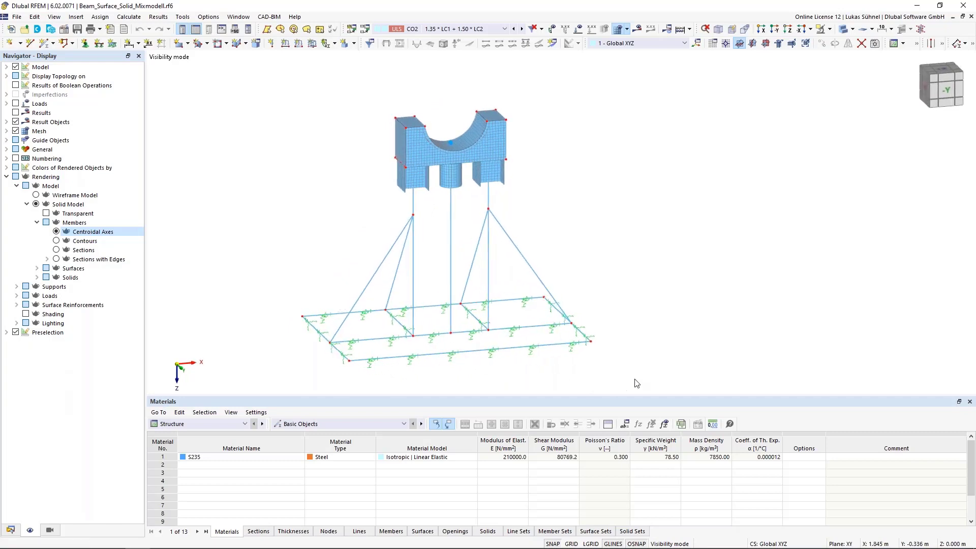
{"action": "left_click_drag", "start_coordinate": [635, 380], "coordinate": [284, 214]}
{"action": "scroll", "coordinate": [432, 188], "scroll_direction": "up", "scroll_amount": 5}
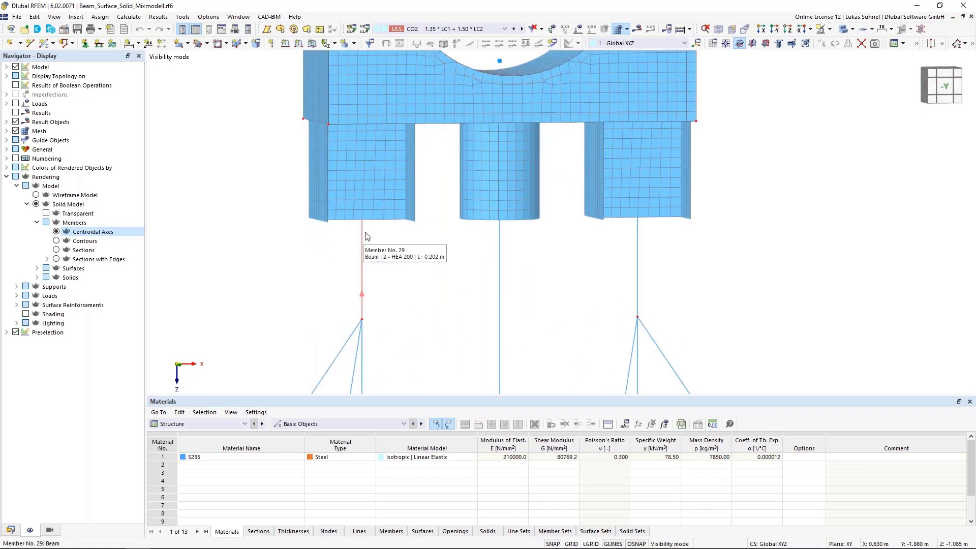
{"action": "middle_click_drag", "start_coordinate": [440, 153], "coordinate": [470, 127], "text": "ctrl"}
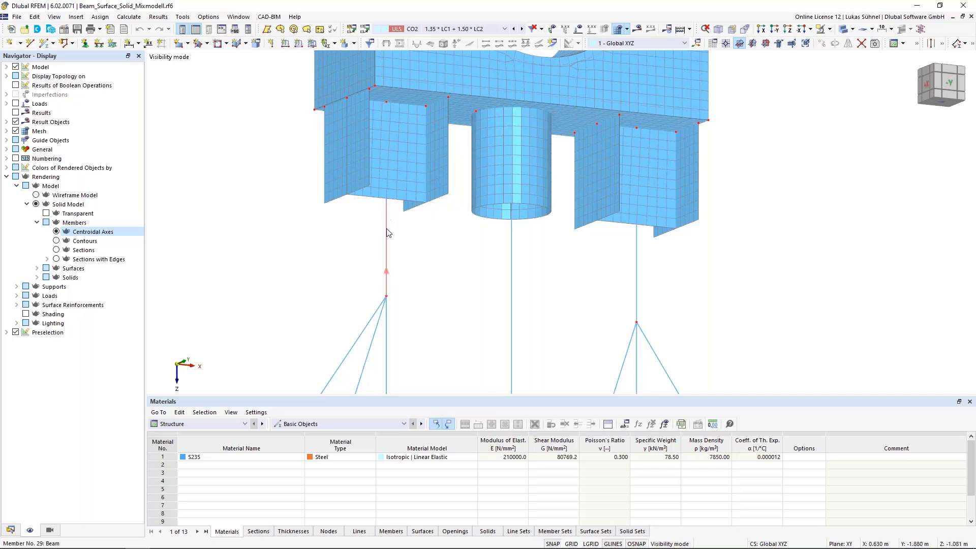
{"action": "left_click", "coordinate": [56, 250]}
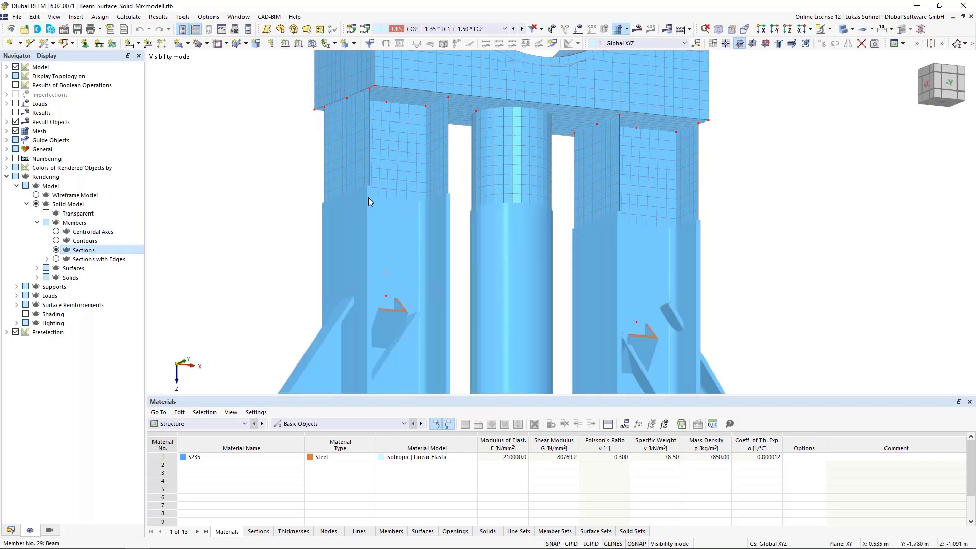
{"action": "left_click", "coordinate": [57, 232]}
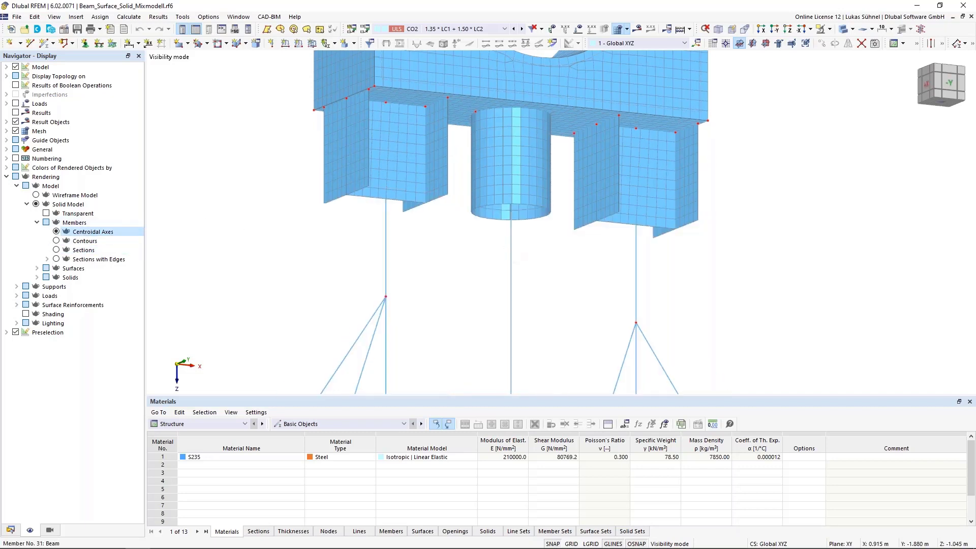
Step: Look up the Generate Surfaces from Member command for the HEA 200 beam member beneath the first column's surfaces
{"action": "middle_click_drag", "start_coordinate": [488, 285], "coordinate": [464, 157], "text": "ctrl"}
{"action": "middle_click_drag", "start_coordinate": [398, 264], "coordinate": [430, 285], "text": "ctrl"}
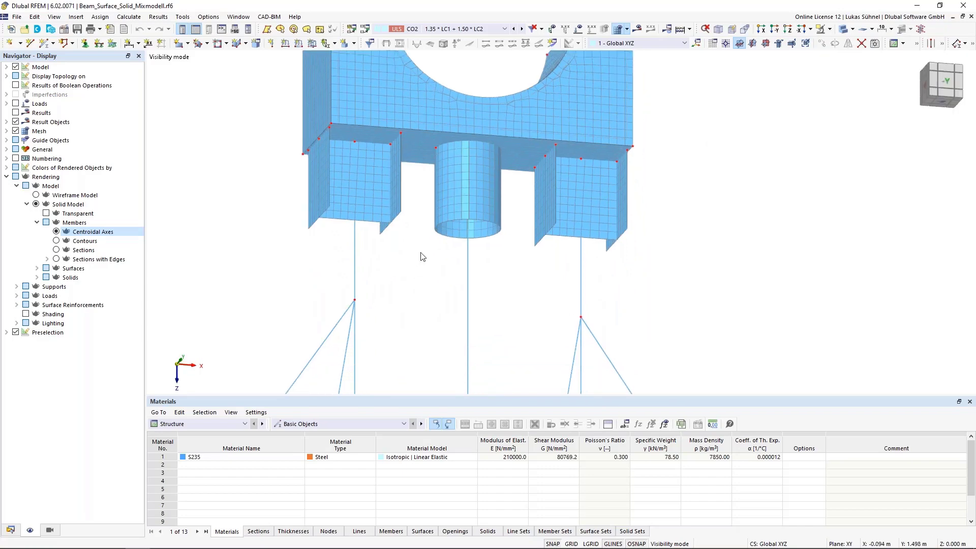
{"action": "middle_click_drag", "start_coordinate": [355, 222], "coordinate": [378, 258]}
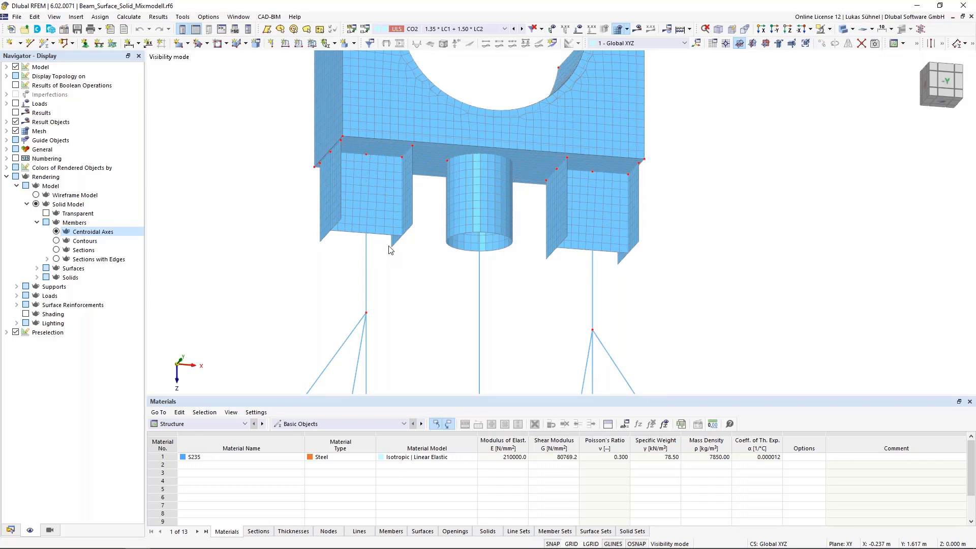
{"action": "scroll", "coordinate": [391, 248], "scroll_direction": "up", "scroll_amount": 3}
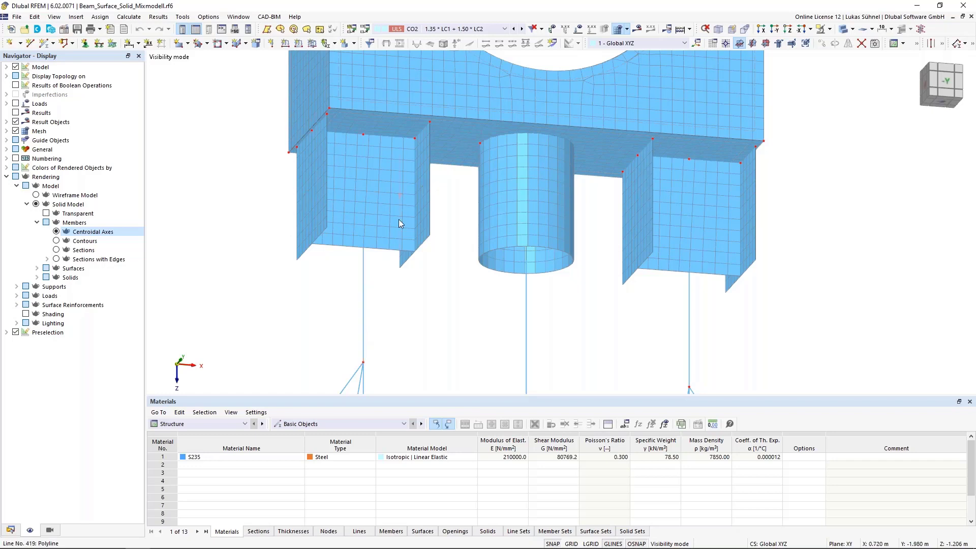
{"action": "right_click", "coordinate": [363, 284]}
{"action": "mouse_move", "coordinate": [508, 313]}
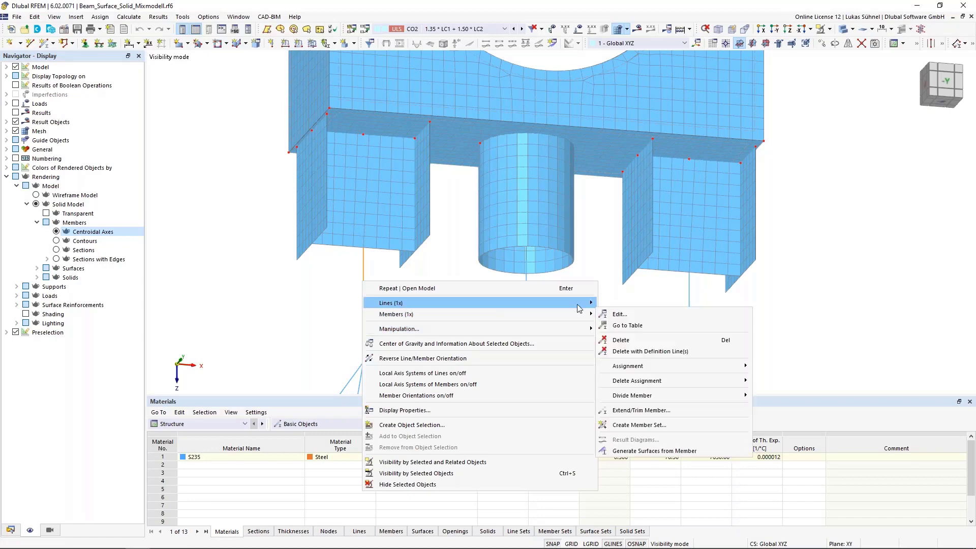
{"action": "left_click", "coordinate": [651, 450]}
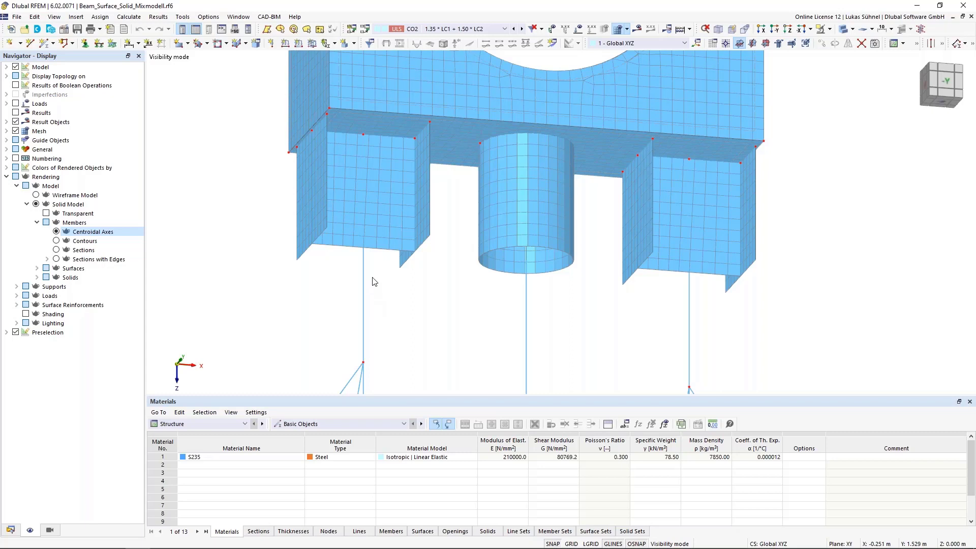
Step: Select the web and flange surfaces of the first HEA column as a group, and clear the selection
{"action": "scroll", "coordinate": [377, 305], "scroll_direction": "up", "scroll_amount": 1}
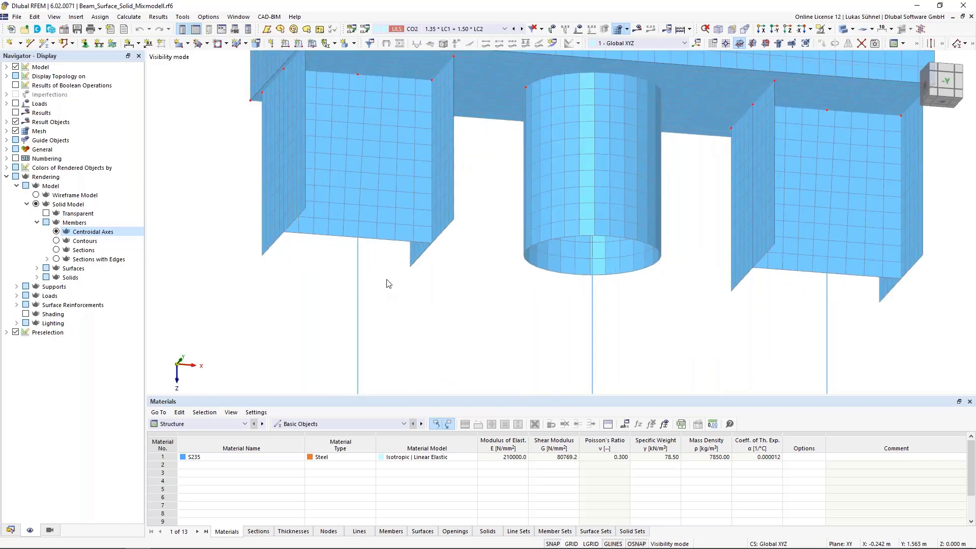
{"action": "scroll", "coordinate": [484, 195], "scroll_direction": "up", "scroll_amount": 1}
{"action": "left_click_drag", "start_coordinate": [478, 190], "coordinate": [228, 220]}
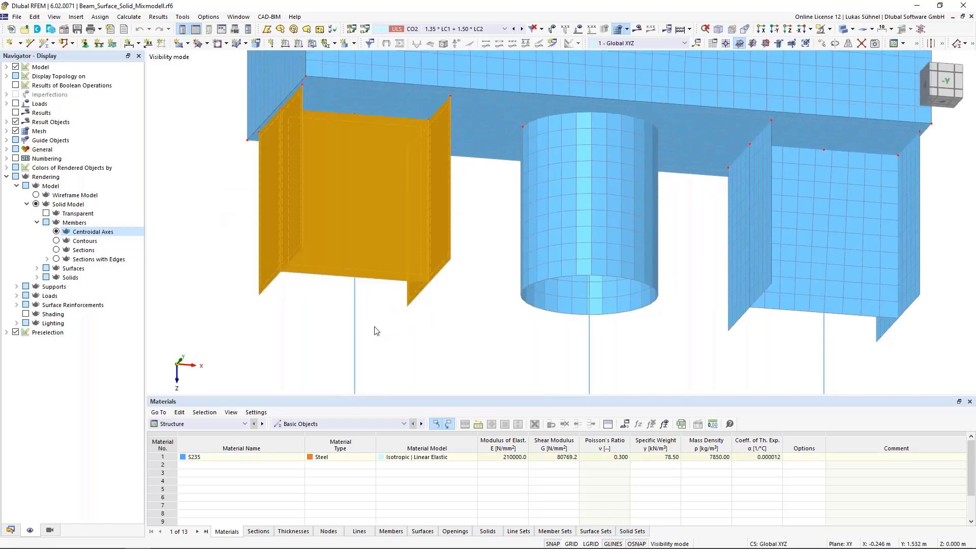
{"action": "left_click", "coordinate": [405, 337]}
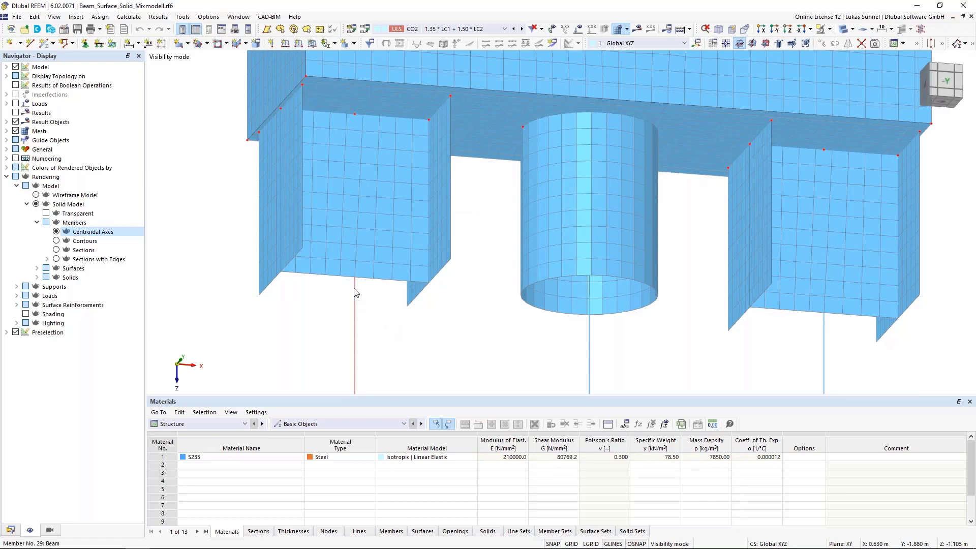
Step: Examine how the HEA 200 member's upper end meets the lower edge of the column's web surface
{"action": "mouse_move", "coordinate": [356, 281]}
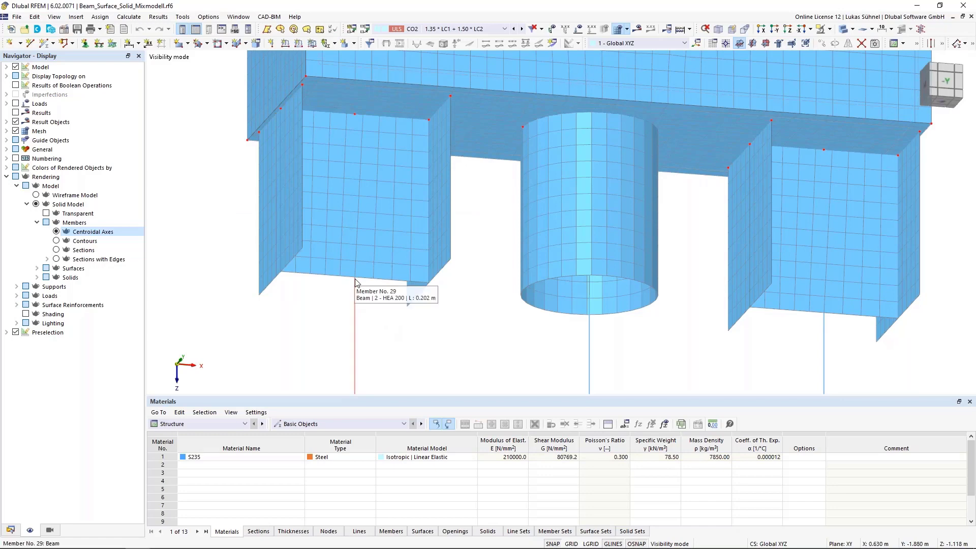
{"action": "scroll", "coordinate": [356, 285], "scroll_direction": "down", "scroll_amount": 3}
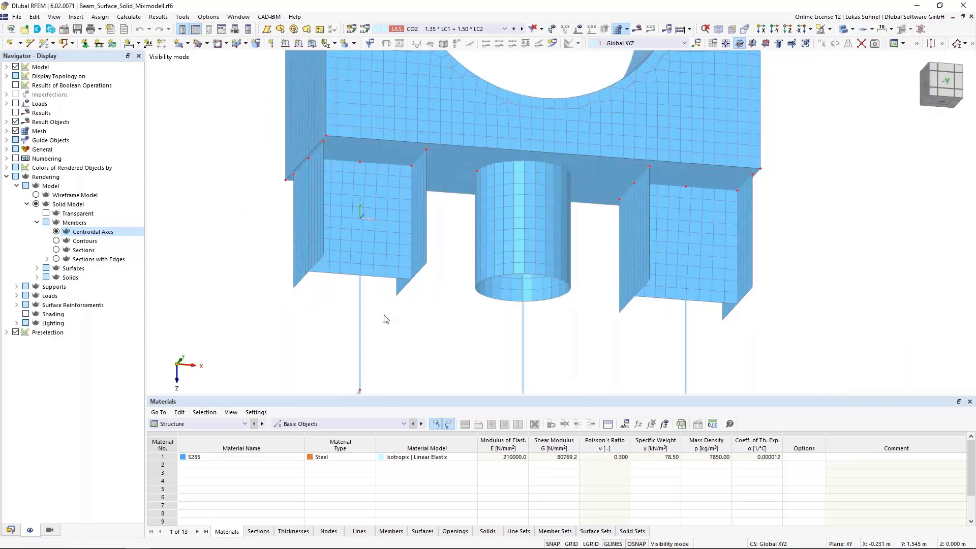
{"action": "scroll", "coordinate": [356, 228], "scroll_direction": "up", "scroll_amount": 2}
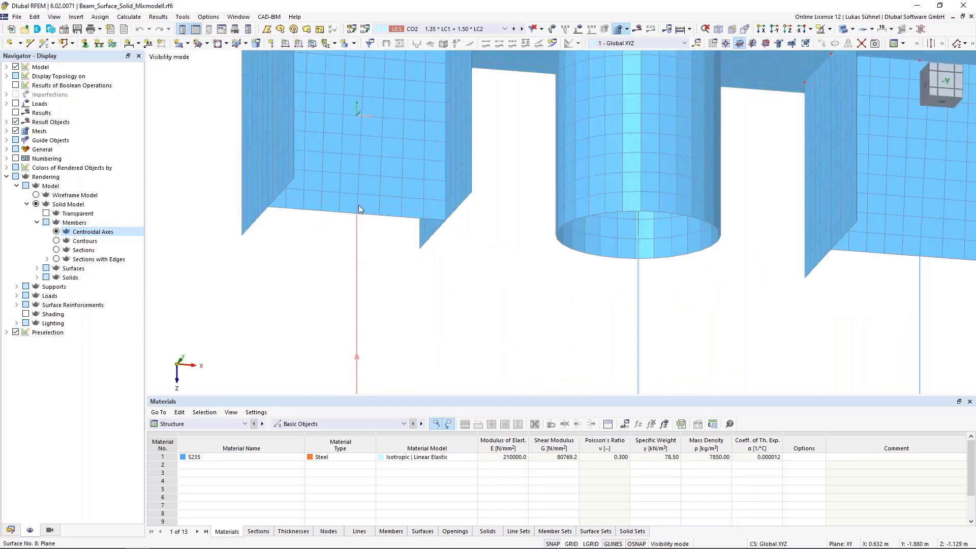
{"action": "mouse_move", "coordinate": [356, 214]}
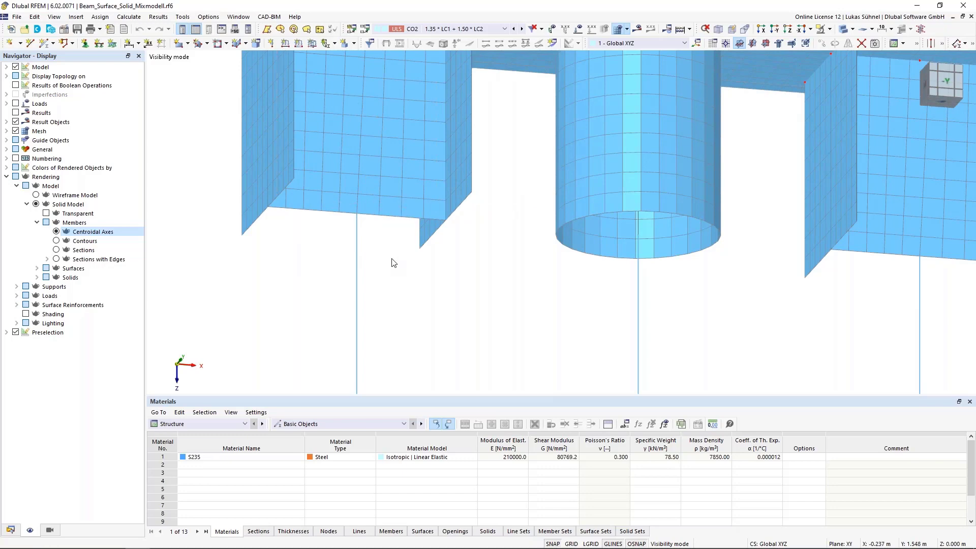
{"action": "middle_click_drag", "start_coordinate": [399, 275], "coordinate": [399, 291]}
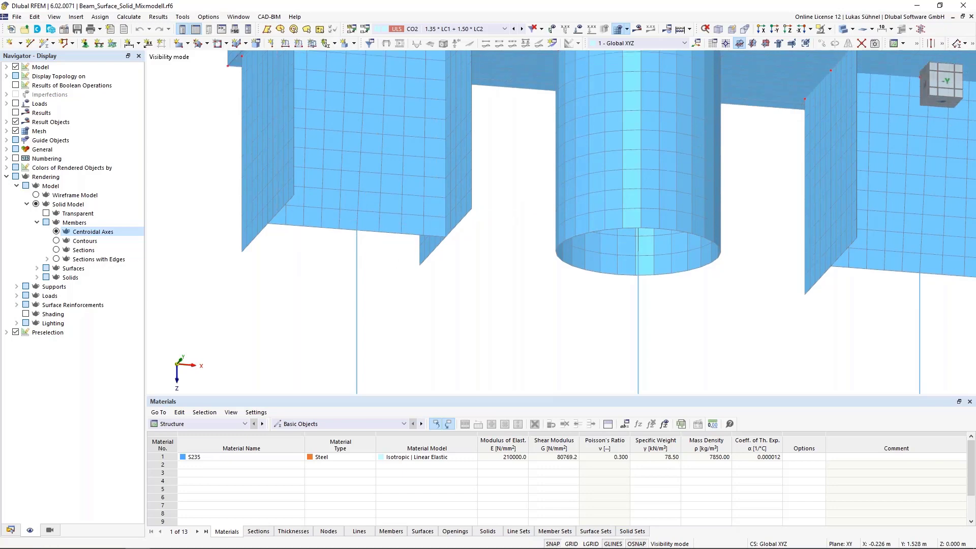
{"action": "scroll", "coordinate": [388, 284], "scroll_direction": "down", "scroll_amount": 1}
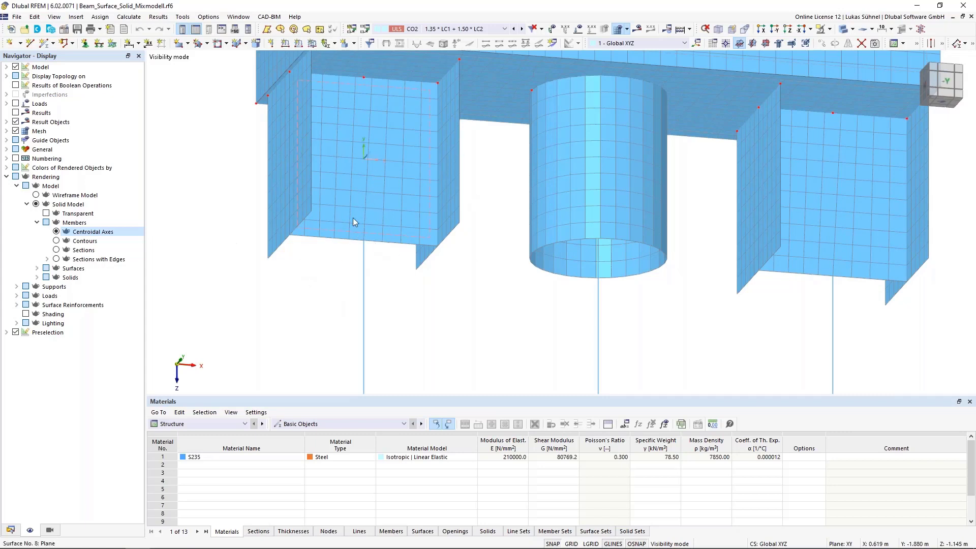
{"action": "scroll", "coordinate": [313, 244], "scroll_direction": "down", "scroll_amount": 1}
{"action": "middle_click_drag", "start_coordinate": [309, 247], "coordinate": [422, 267], "text": "ctrl"}
{"action": "scroll", "coordinate": [422, 267], "scroll_direction": "up", "scroll_amount": 3}
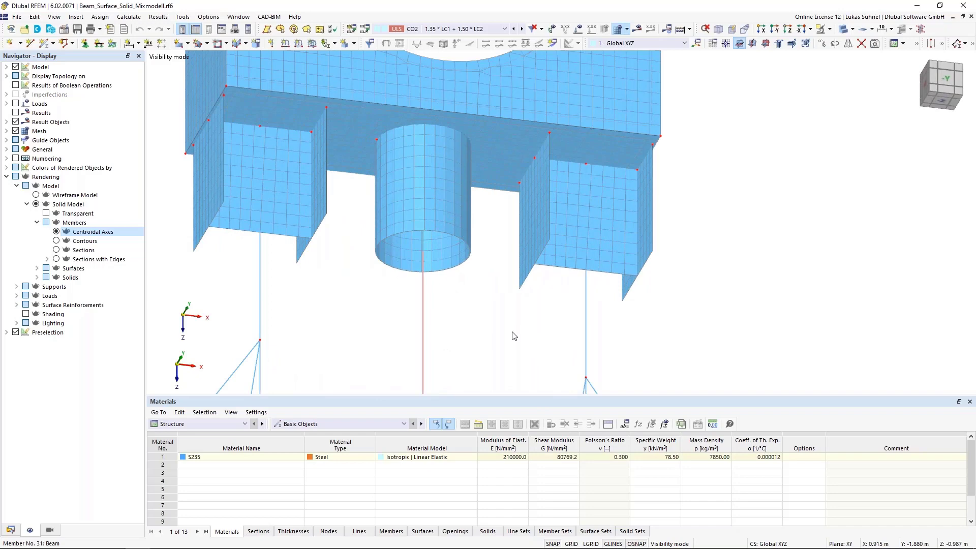
Step: Review the central column member's properties without changing them, and examine where its axis meets the pipe surface
{"action": "double_click", "coordinate": [513, 335]}
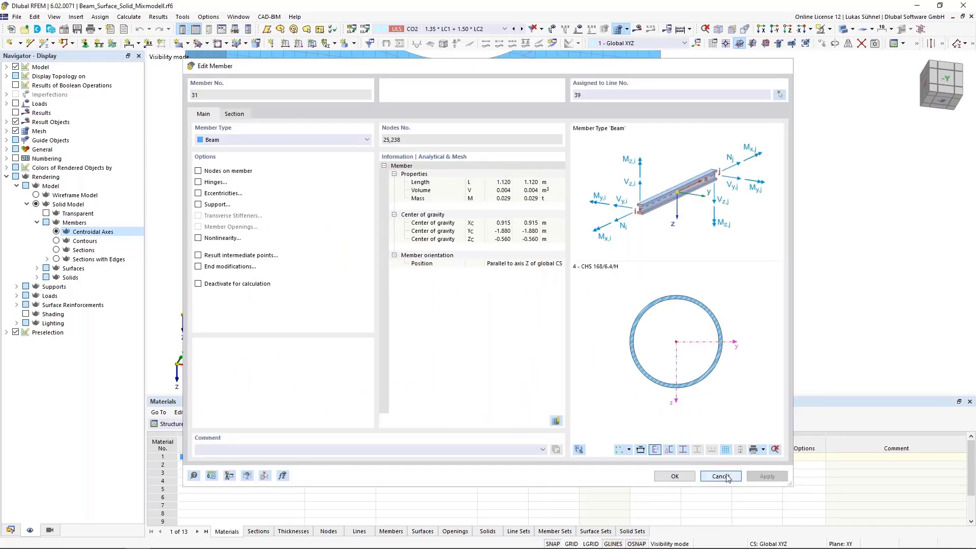
{"action": "left_click", "coordinate": [721, 476]}
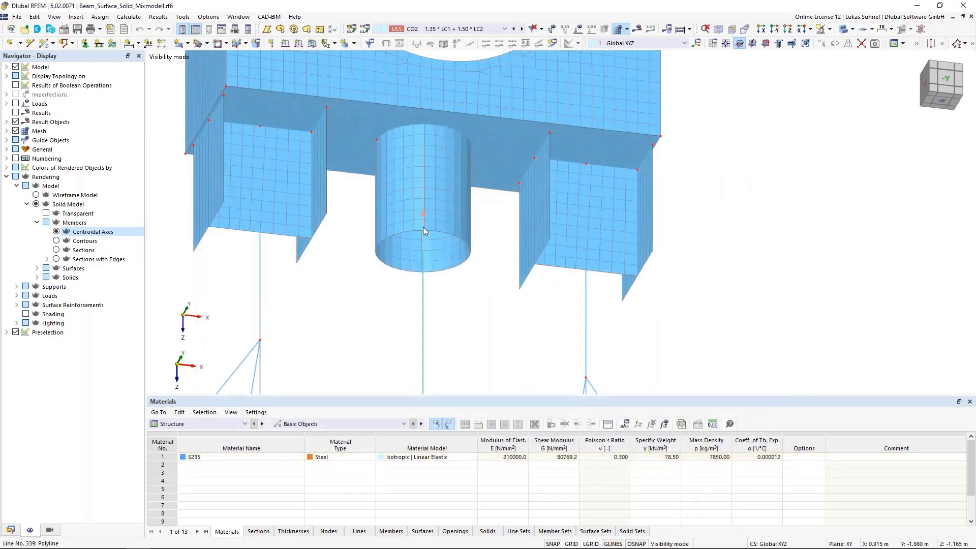
{"action": "left_click", "coordinate": [462, 227]}
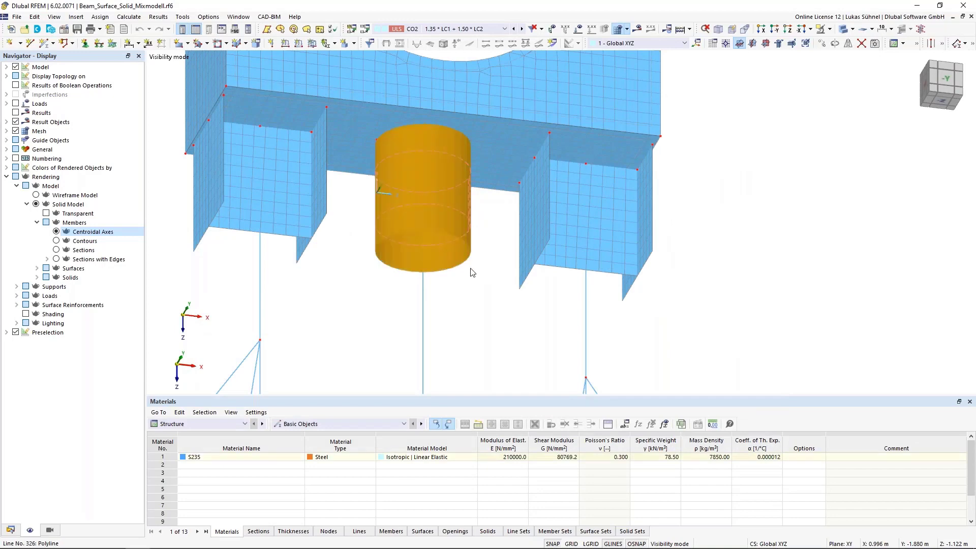
{"action": "left_click", "coordinate": [478, 300]}
{"action": "middle_click_drag", "start_coordinate": [475, 304], "coordinate": [471, 352]}
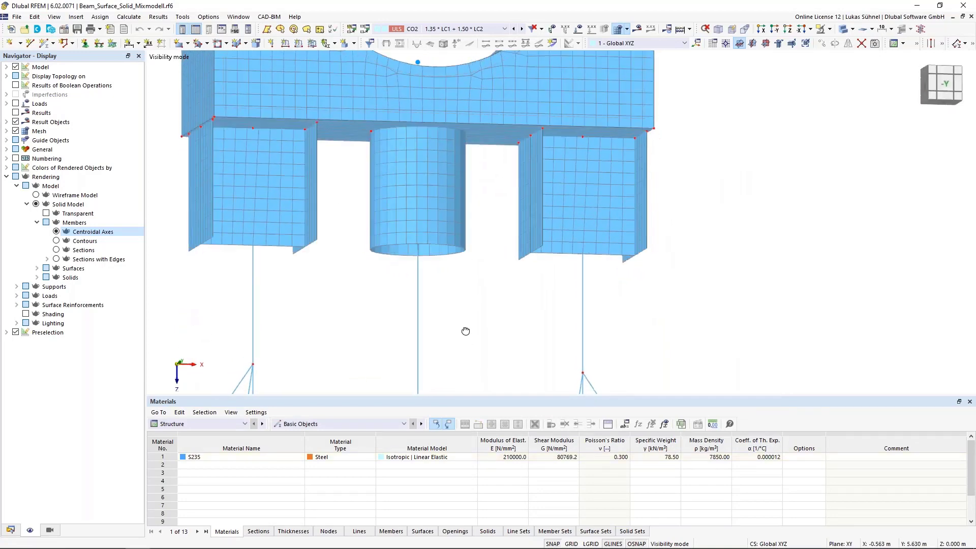
{"action": "scroll", "coordinate": [431, 248], "scroll_direction": "up", "scroll_amount": 3}
{"action": "scroll", "coordinate": [426, 252], "scroll_direction": "up", "scroll_amount": 1}
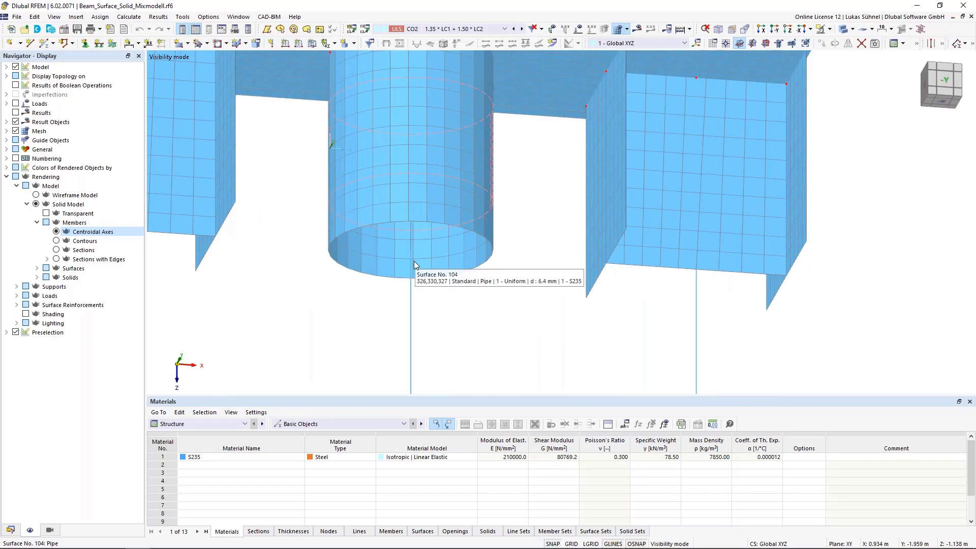
{"action": "middle_click_drag", "start_coordinate": [451, 333], "coordinate": [408, 214], "text": "ctrl"}
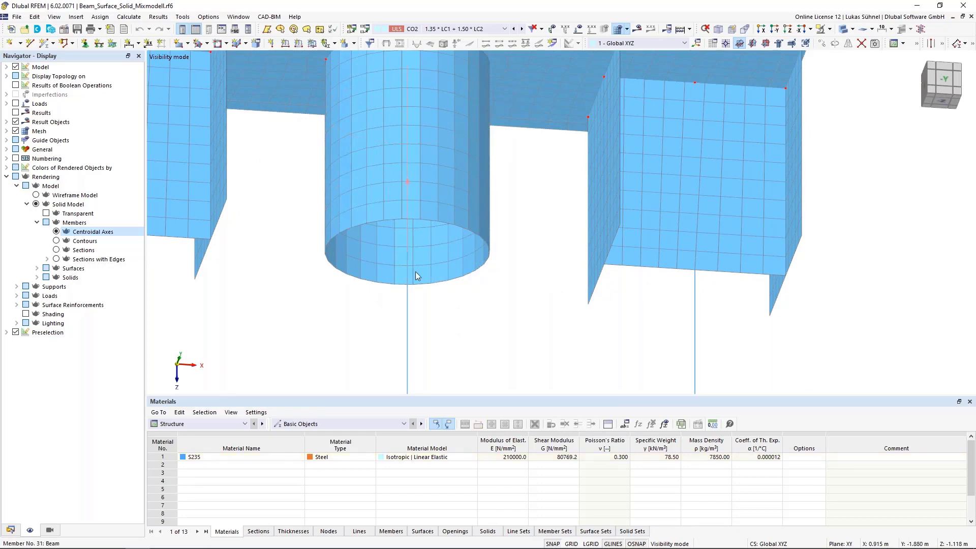
Step: Cancel the visibility mode to show the hidden surfaces at the lower ends of the columns
{"action": "scroll", "coordinate": [459, 339], "scroll_direction": "down", "scroll_amount": 3}
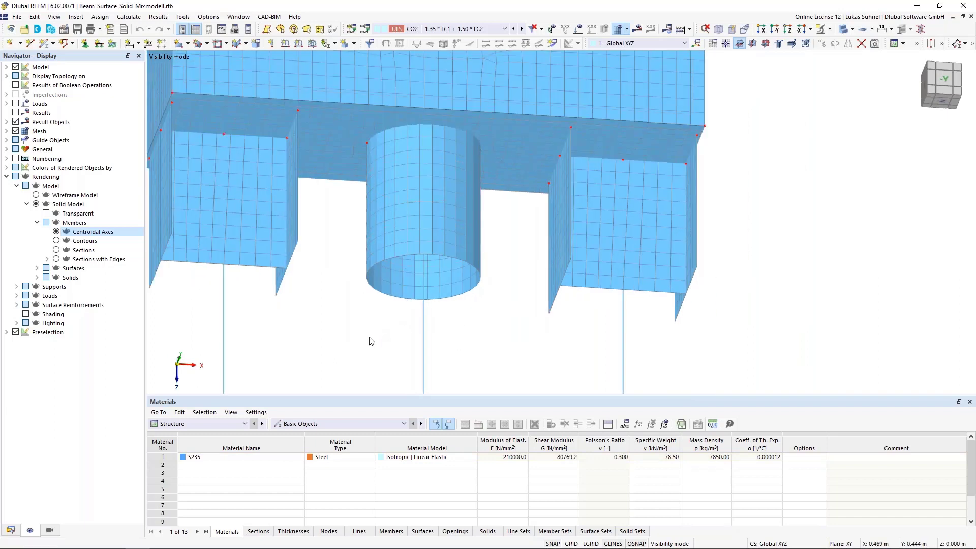
{"action": "scroll", "coordinate": [487, 323], "scroll_direction": "down", "scroll_amount": 2}
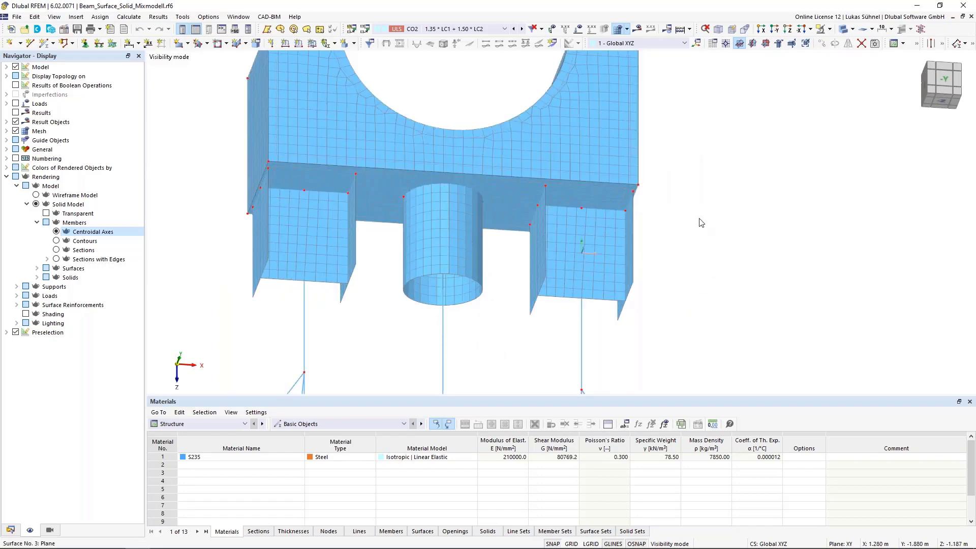
{"action": "left_click", "coordinate": [829, 29]}
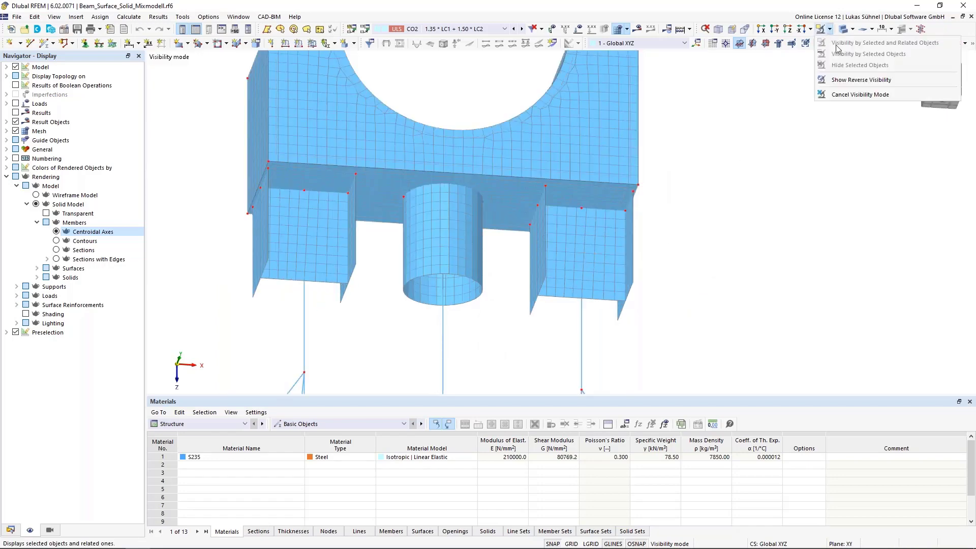
{"action": "left_click", "coordinate": [847, 94]}
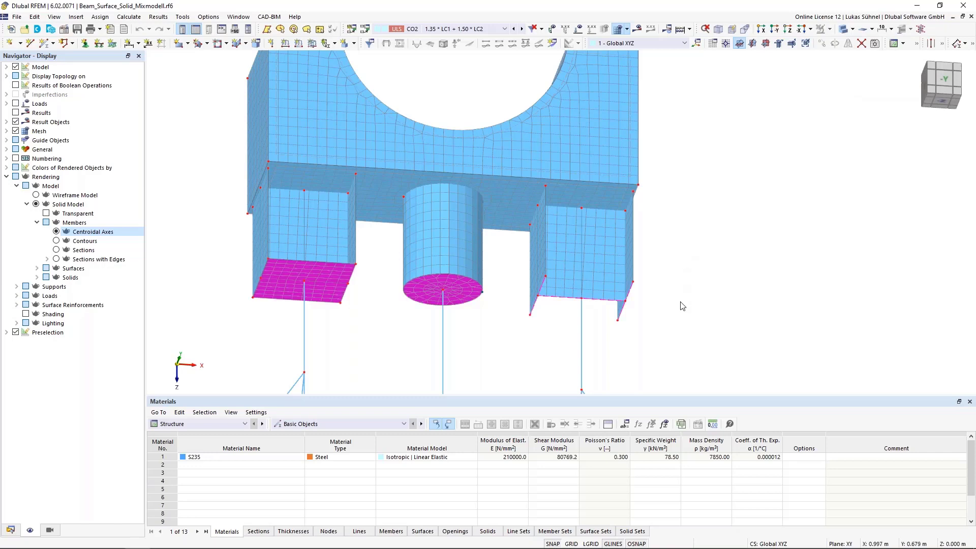
{"action": "middle_click_drag", "start_coordinate": [389, 324], "coordinate": [378, 286]}
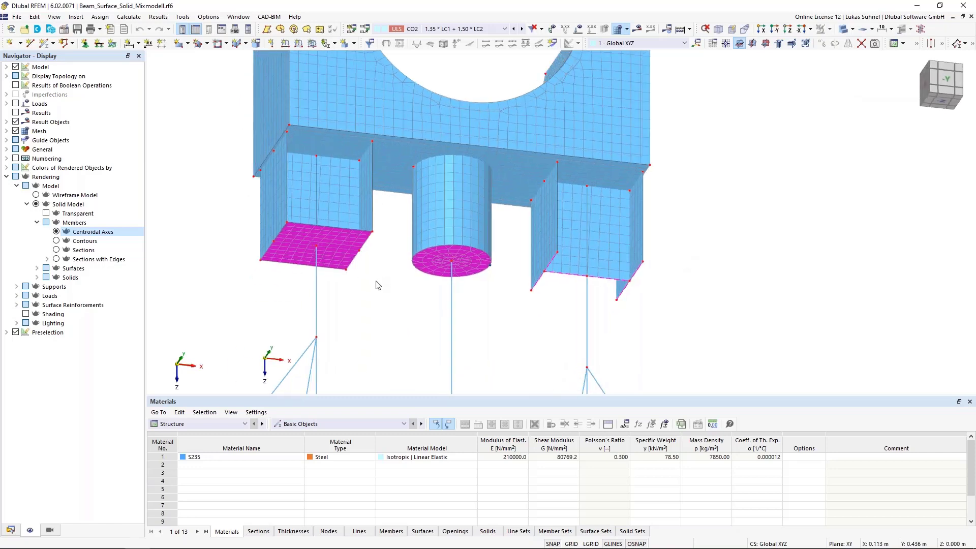
{"action": "scroll", "coordinate": [347, 275], "scroll_direction": "up", "scroll_amount": 1}
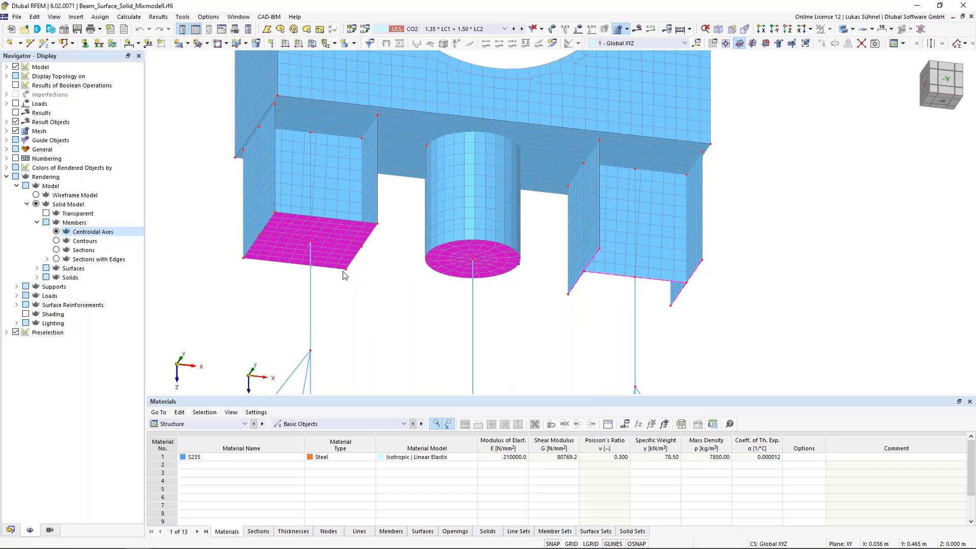
Step: Check the stiffness type of the magenta surface closing the first HEA column, leaving its properties unchanged
{"action": "double_click", "coordinate": [344, 233]}
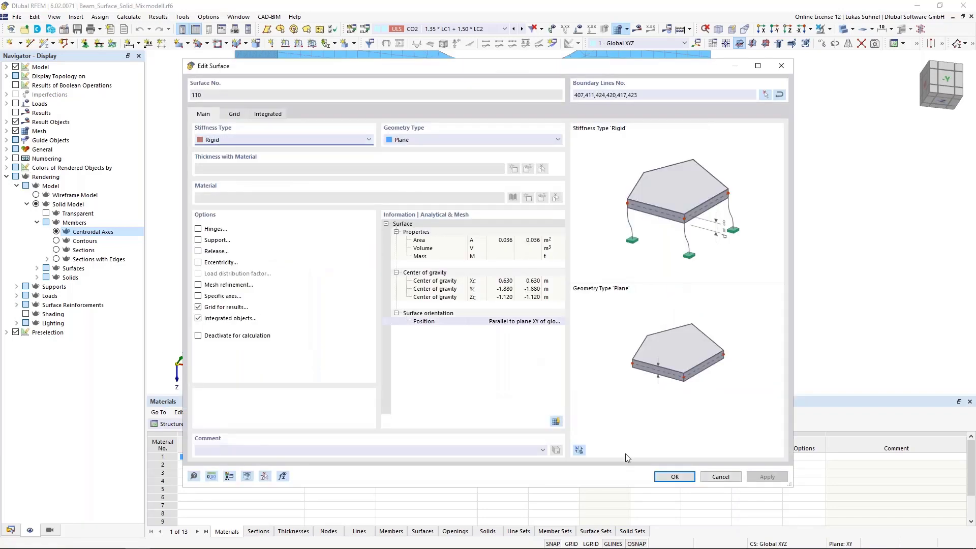
{"action": "left_click", "coordinate": [721, 476]}
{"action": "scroll", "coordinate": [284, 222], "scroll_direction": "up", "scroll_amount": 4}
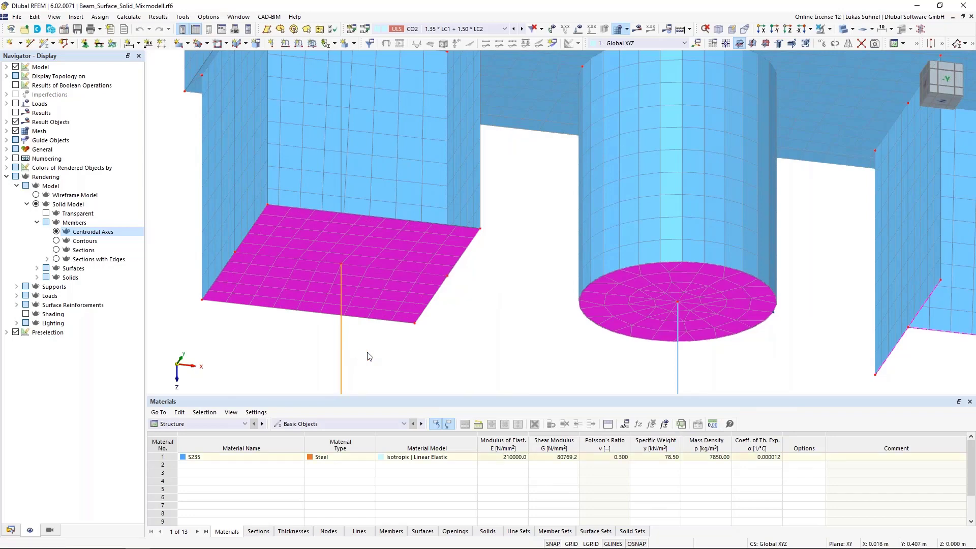
{"action": "scroll", "coordinate": [366, 356], "scroll_direction": "down", "scroll_amount": 2}
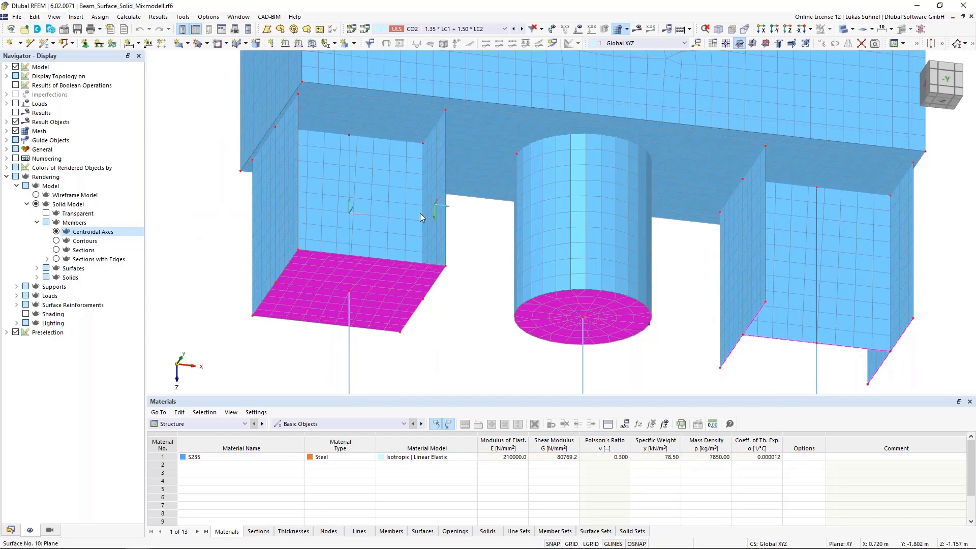
Step: Examine how the central member's axis meets the magenta surface closing the lower end of the pipe column
{"action": "middle_click_drag", "start_coordinate": [480, 354], "coordinate": [478, 355]}
{"action": "scroll", "coordinate": [492, 329], "scroll_direction": "down", "scroll_amount": 2}
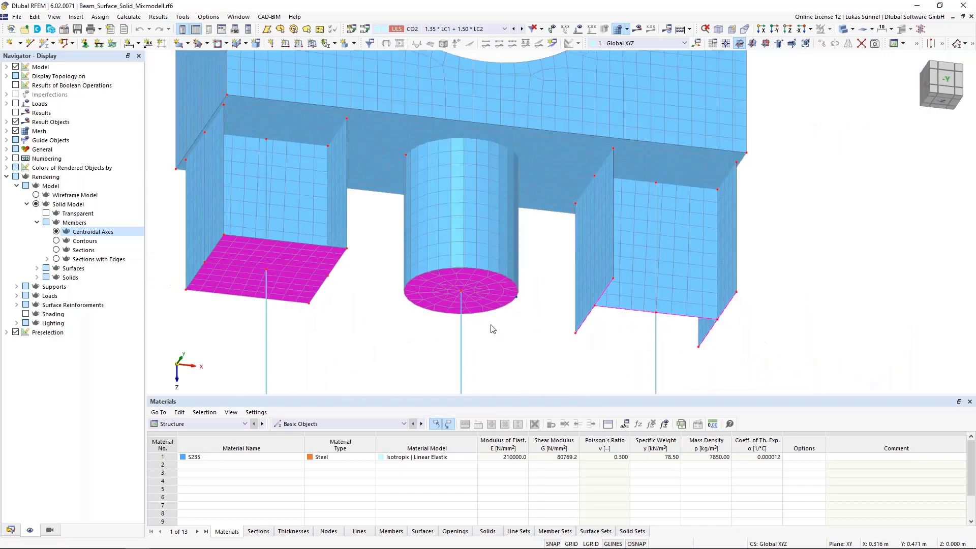
{"action": "scroll", "coordinate": [478, 320], "scroll_direction": "up", "scroll_amount": 2}
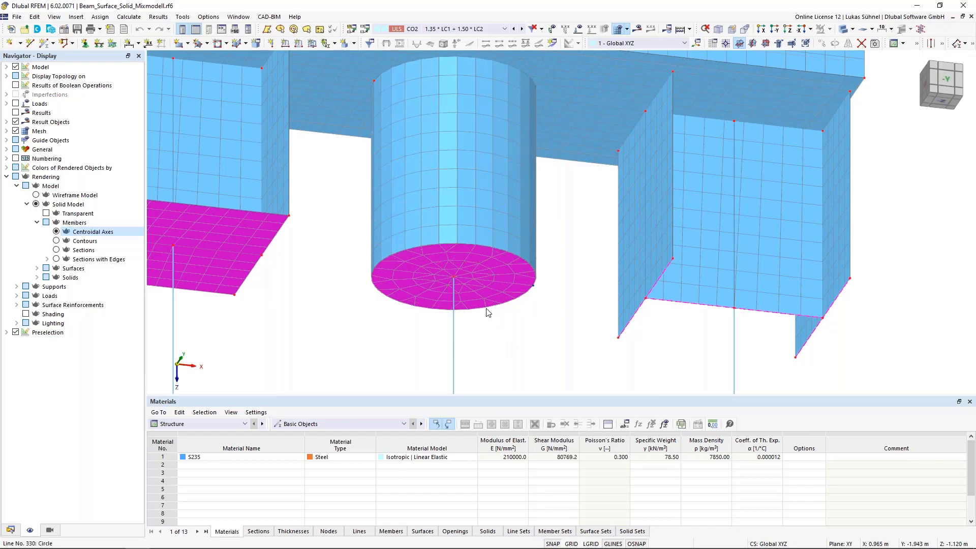
{"action": "scroll", "coordinate": [486, 313], "scroll_direction": "down", "scroll_amount": 2}
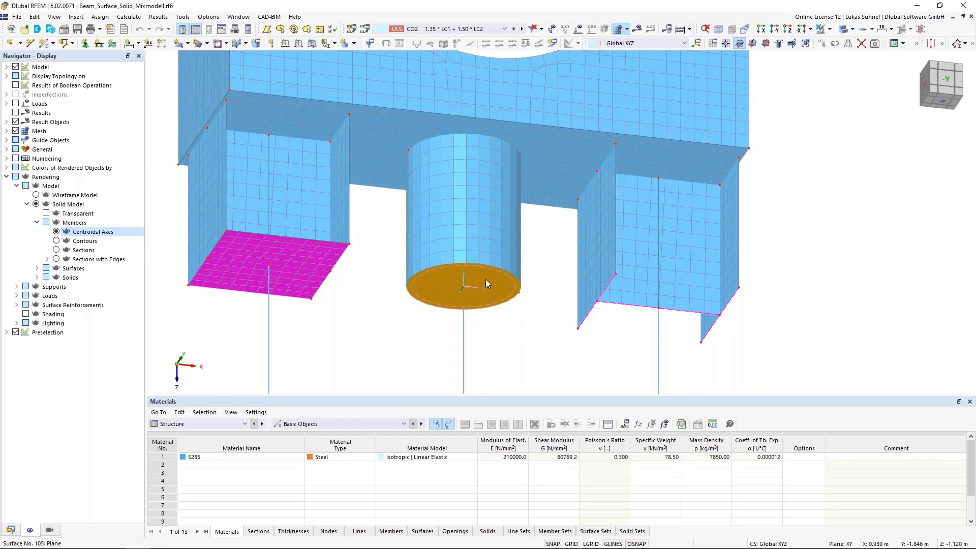
{"action": "left_click", "coordinate": [464, 338]}
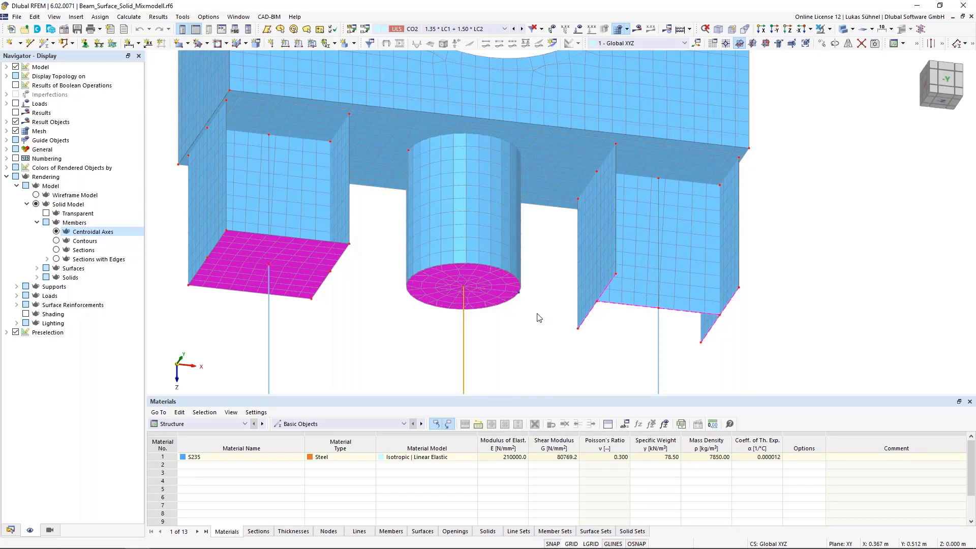
Step: Check the member type of the magenta edge member at the second HEA column's lower end, leaving its properties unchanged
{"action": "key", "text": "Right"}
{"action": "key", "text": "Right"}
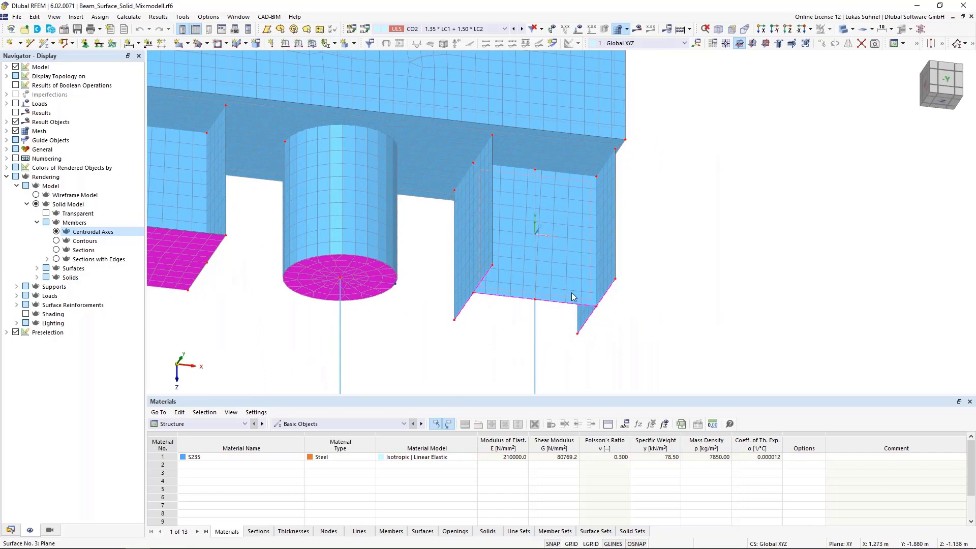
{"action": "left_click_drag", "start_coordinate": [416, 246], "coordinate": [449, 291]}
{"action": "double_click", "coordinate": [479, 299]}
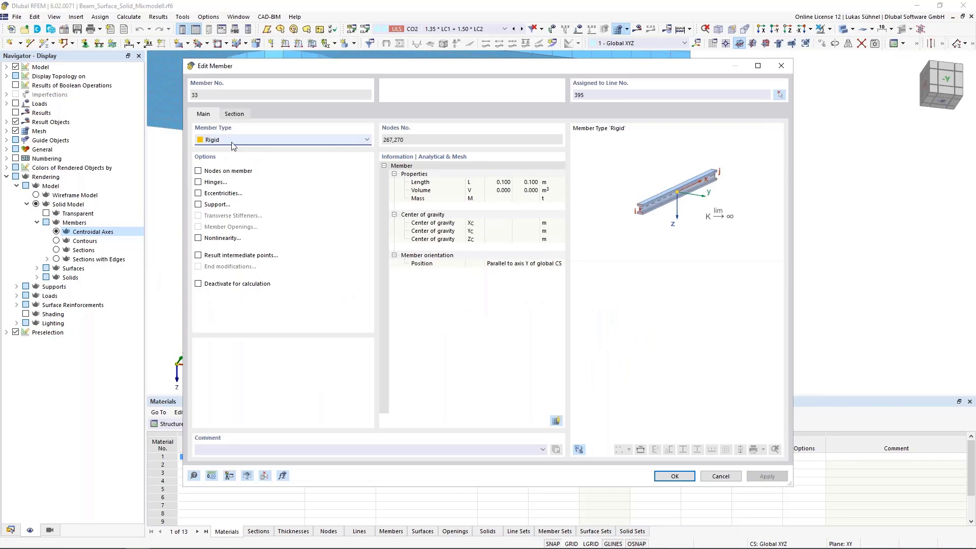
{"action": "left_click", "coordinate": [721, 475]}
{"action": "middle_click_drag", "start_coordinate": [526, 370], "coordinate": [559, 327]}
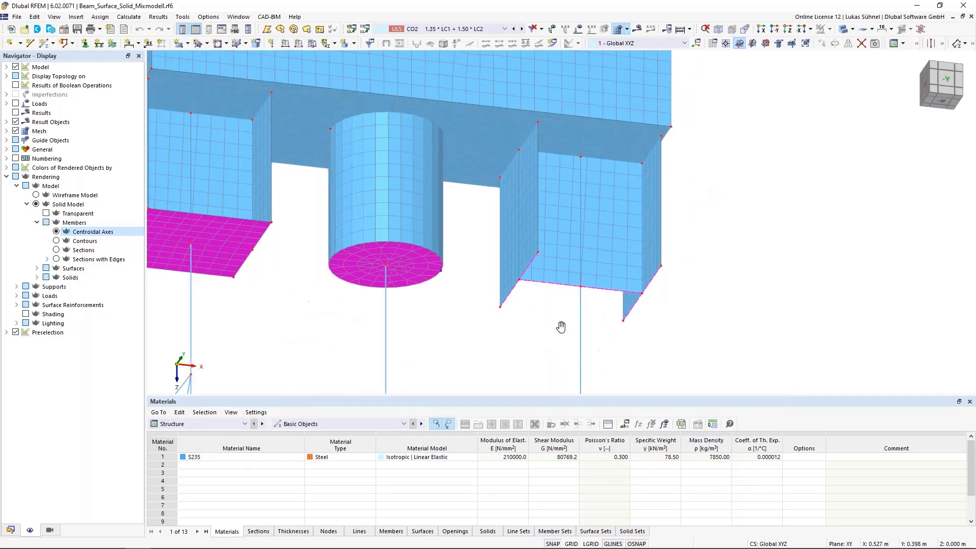
{"action": "left_click", "coordinate": [270, 272]}
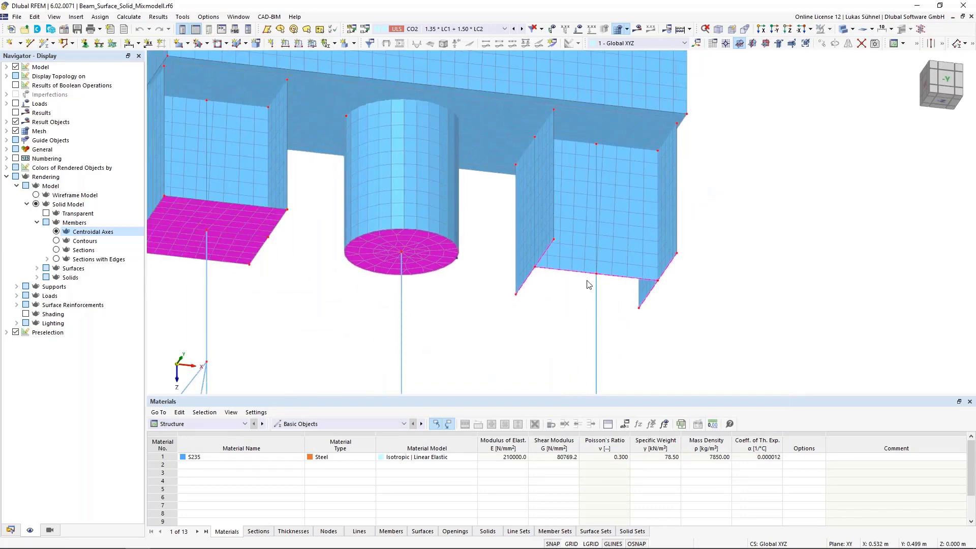
Step: Examine how the upper edges and nodes of the first HEA column's surfaces meet the underside of the solid block
{"action": "scroll", "coordinate": [577, 310], "scroll_direction": "down", "scroll_amount": 4}
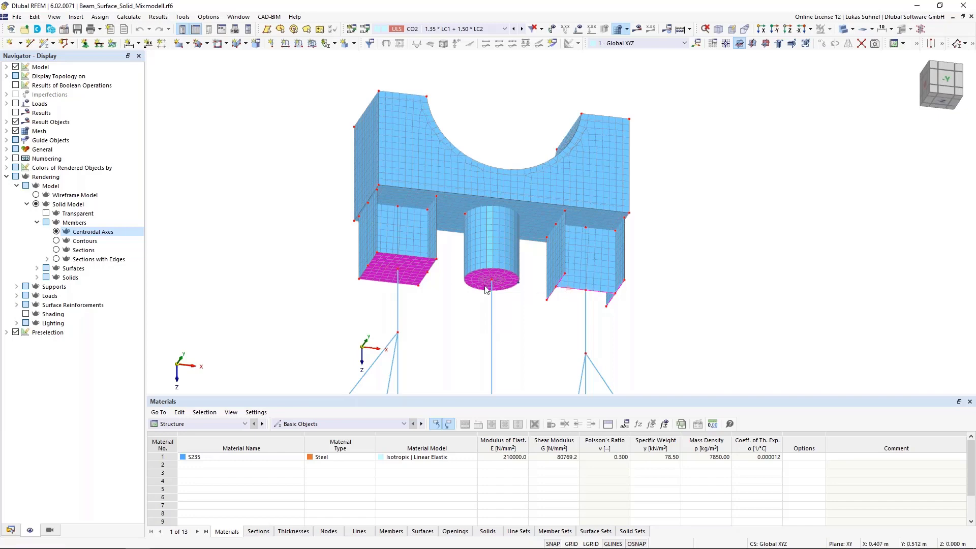
{"action": "middle_click_drag", "start_coordinate": [481, 282], "coordinate": [481, 324]}
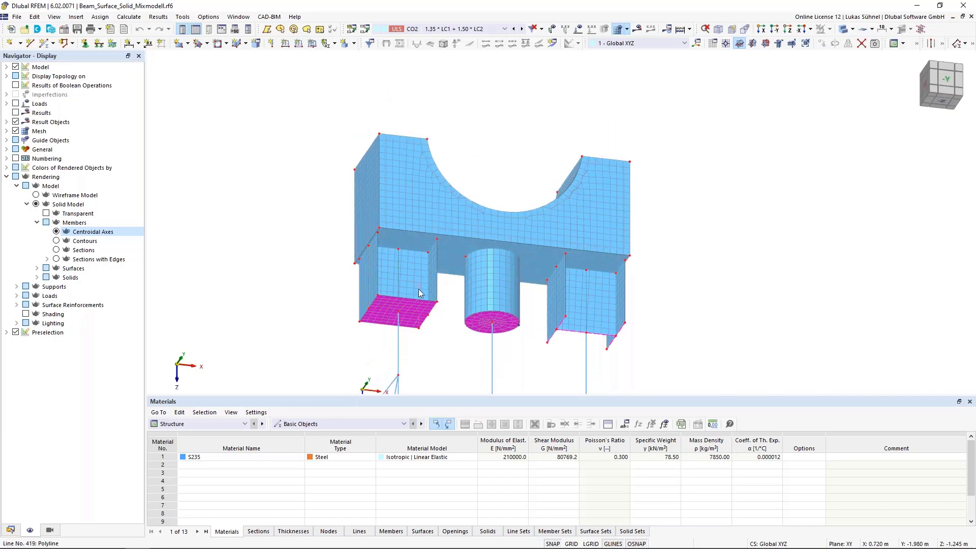
{"action": "scroll", "coordinate": [387, 230], "scroll_direction": "up", "scroll_amount": 5}
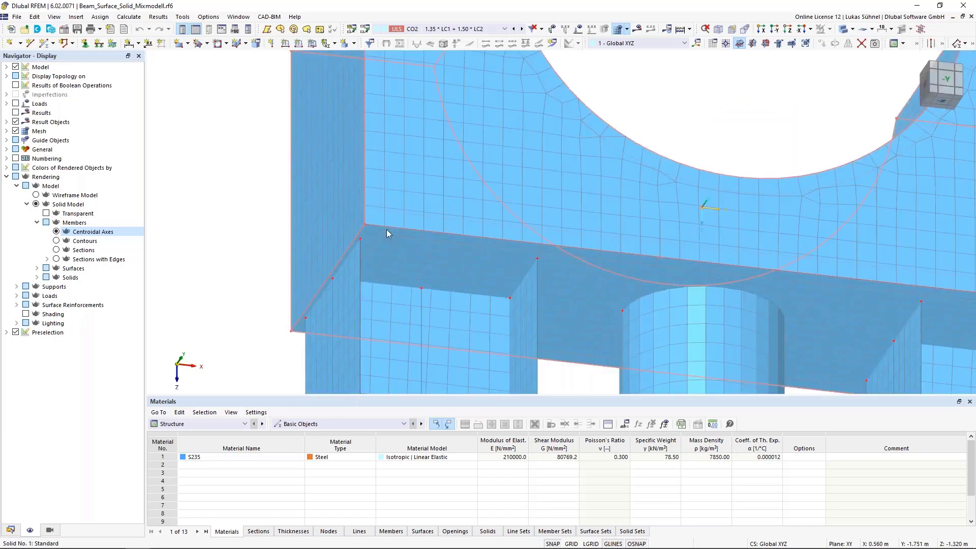
{"action": "scroll", "coordinate": [353, 275], "scroll_direction": "down", "scroll_amount": 2}
{"action": "middle_click_drag", "start_coordinate": [350, 277], "coordinate": [295, 300], "text": "ctrl"}
{"action": "scroll", "coordinate": [324, 298], "scroll_direction": "up", "scroll_amount": 2}
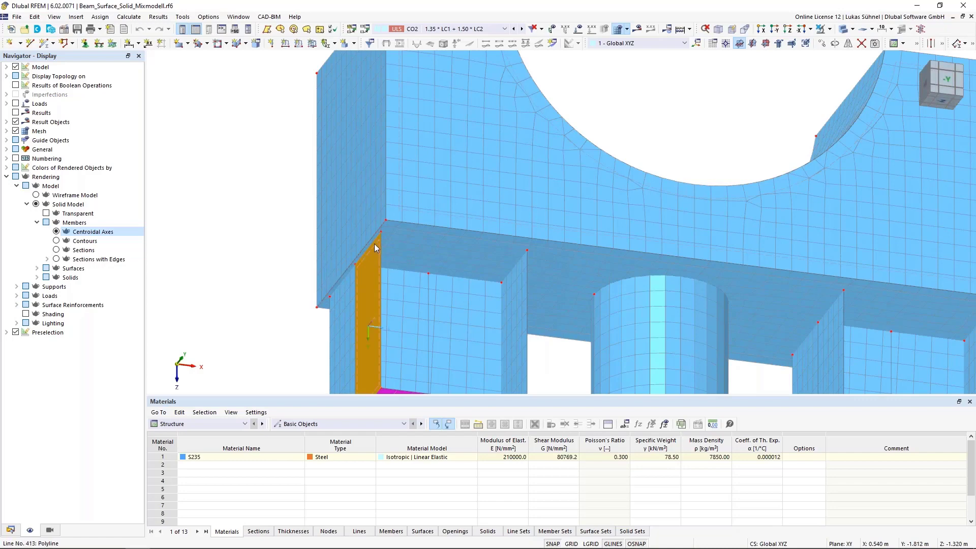
{"action": "scroll", "coordinate": [380, 245], "scroll_direction": "up", "scroll_amount": 3}
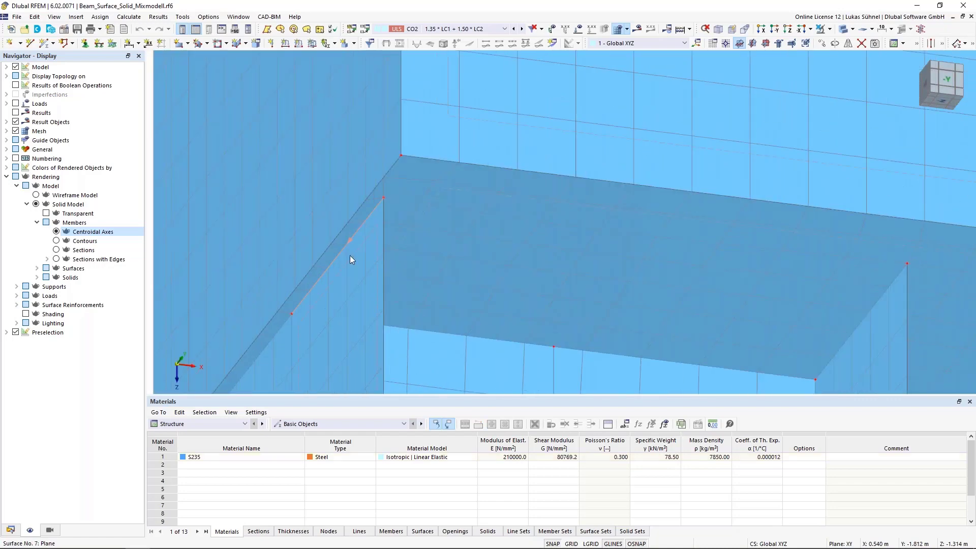
{"action": "scroll", "coordinate": [279, 323], "scroll_direction": "down", "scroll_amount": 2}
{"action": "scroll", "coordinate": [279, 323], "scroll_direction": "down", "scroll_amount": 2}
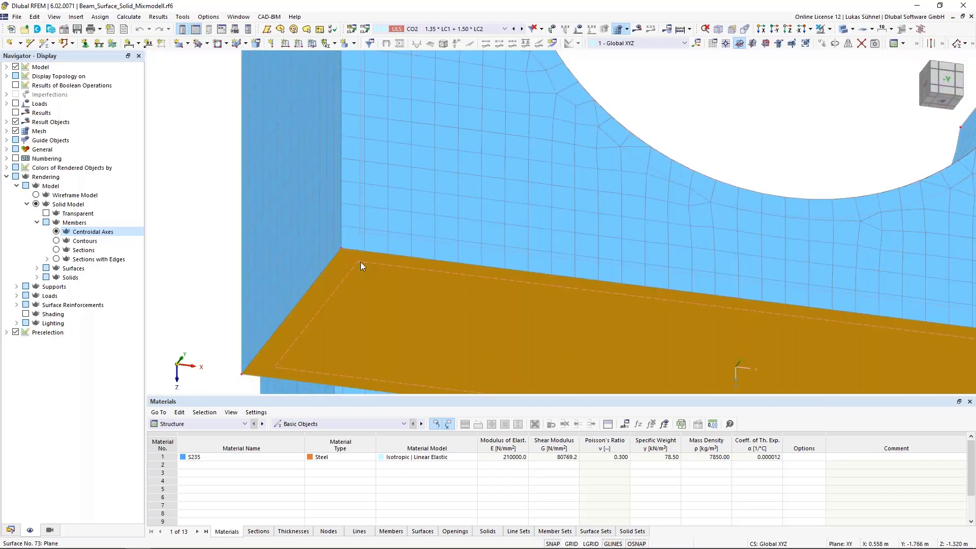
{"action": "scroll", "coordinate": [342, 271], "scroll_direction": "down", "scroll_amount": 2}
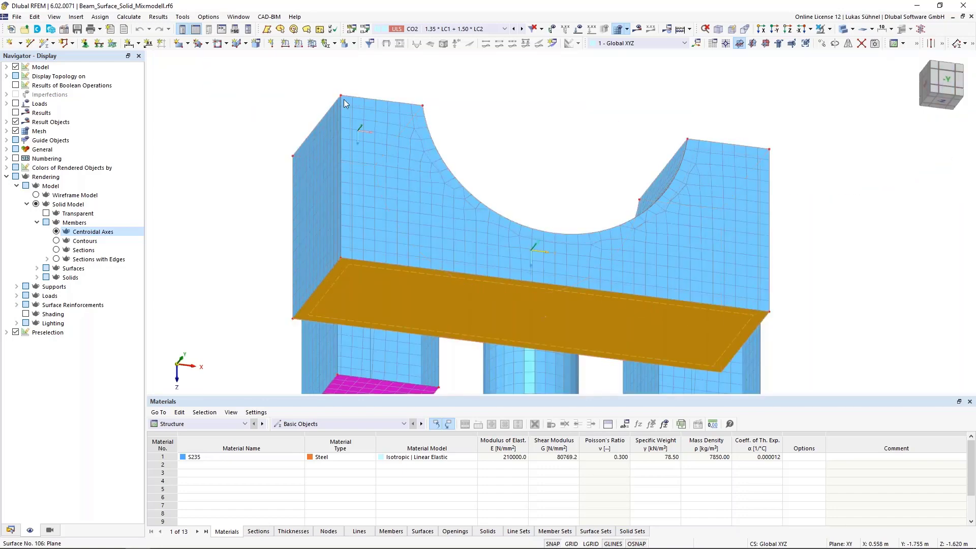
Step: Check the objects integrated in the solid's bottom surface without changing them, and examine the first column's upper flange corner on that surface
{"action": "left_click", "coordinate": [349, 282]}
{"action": "key", "text": "Delete"}
{"action": "double_click", "coordinate": [347, 273]}
{"action": "left_click", "coordinate": [266, 114]}
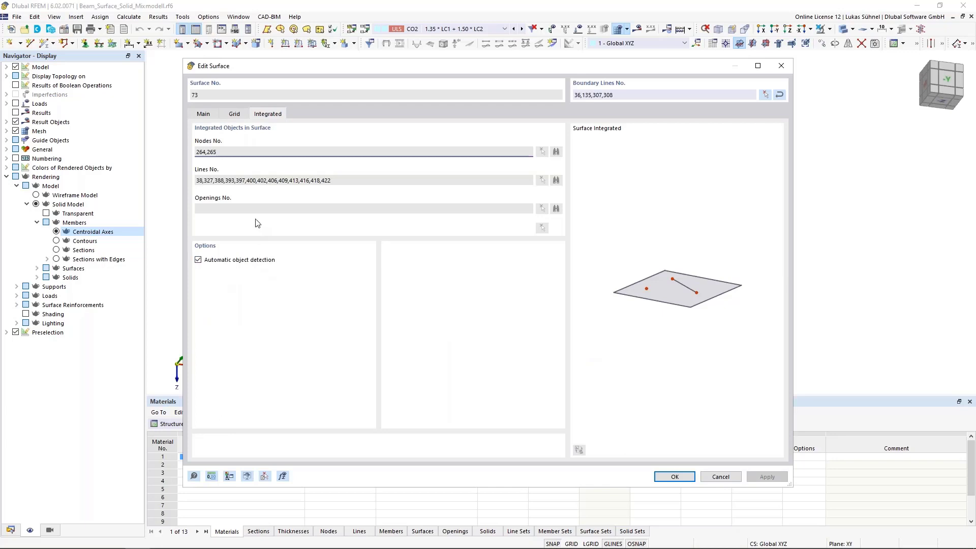
{"action": "left_click", "coordinate": [723, 476]}
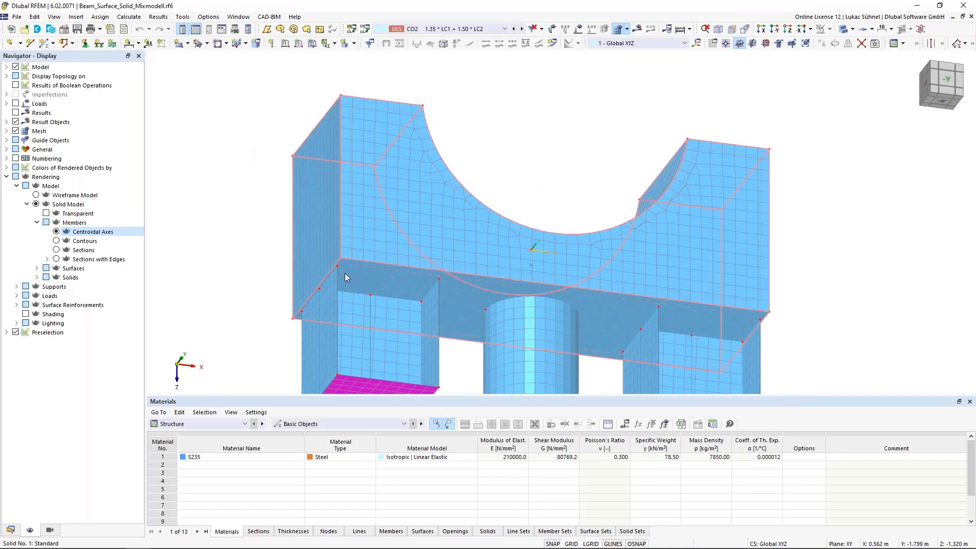
{"action": "scroll", "coordinate": [329, 269], "scroll_direction": "up", "scroll_amount": 3}
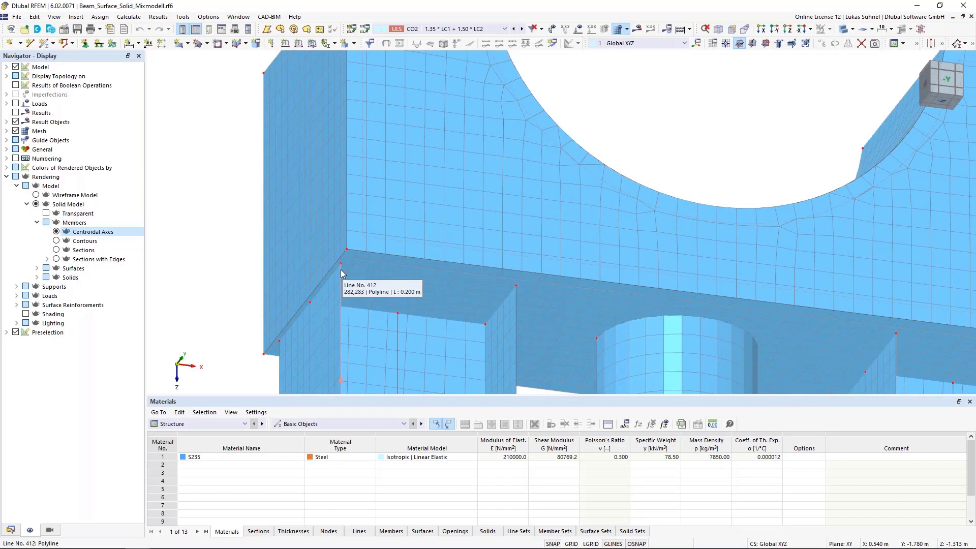
{"action": "scroll", "coordinate": [340, 270], "scroll_direction": "up", "scroll_amount": 3}
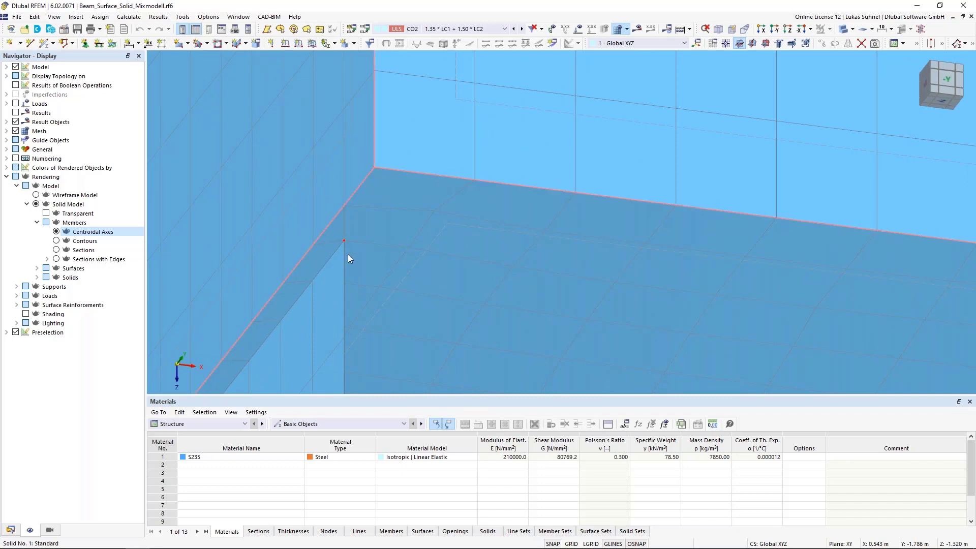
{"action": "scroll", "coordinate": [334, 257], "scroll_direction": "down", "scroll_amount": 5}
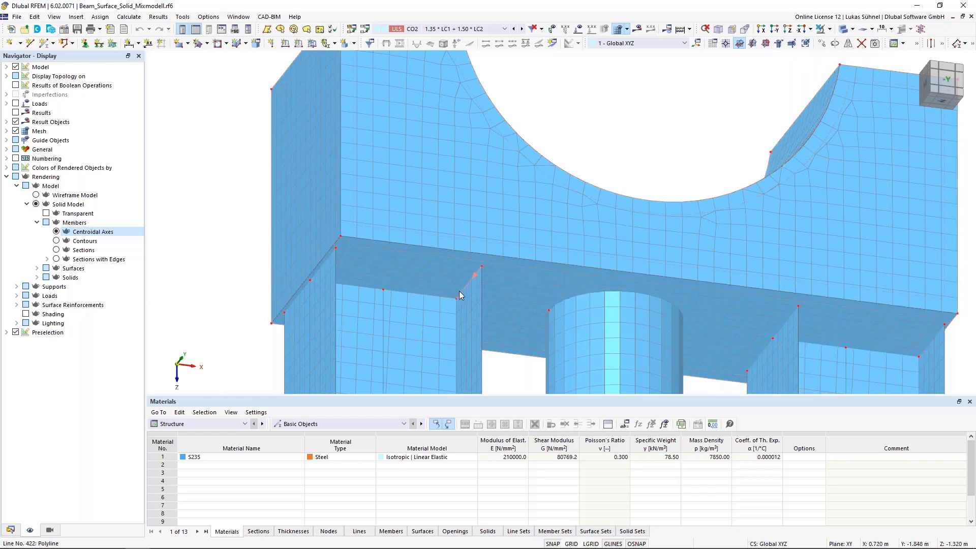
{"action": "scroll", "coordinate": [394, 328], "scroll_direction": "down", "scroll_amount": 4}
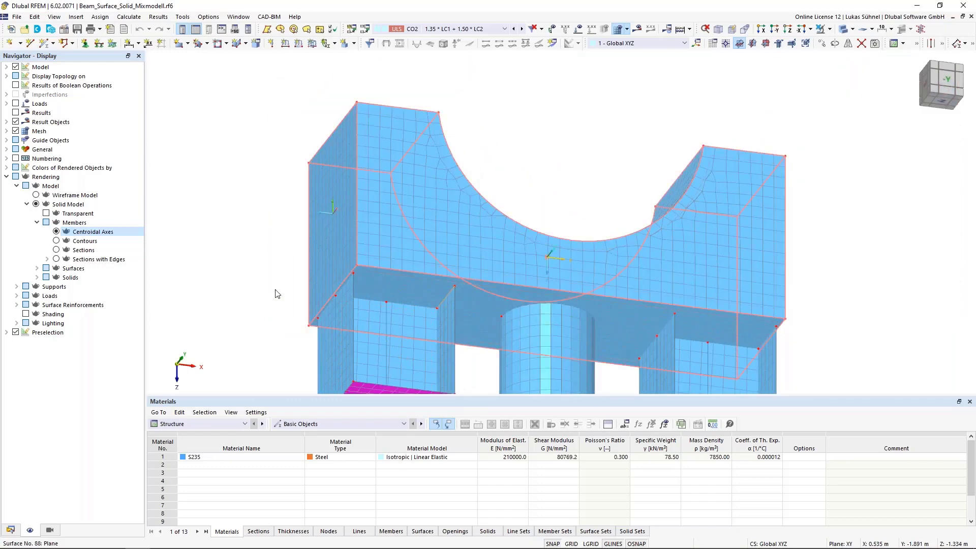
Step: Render the members with their full sections and bring the whole support frame into view
{"action": "scroll", "coordinate": [224, 299], "scroll_direction": "down", "scroll_amount": 4}
{"action": "middle_click_drag", "start_coordinate": [224, 298], "coordinate": [295, 244]}
{"action": "left_click", "coordinate": [81, 249]}
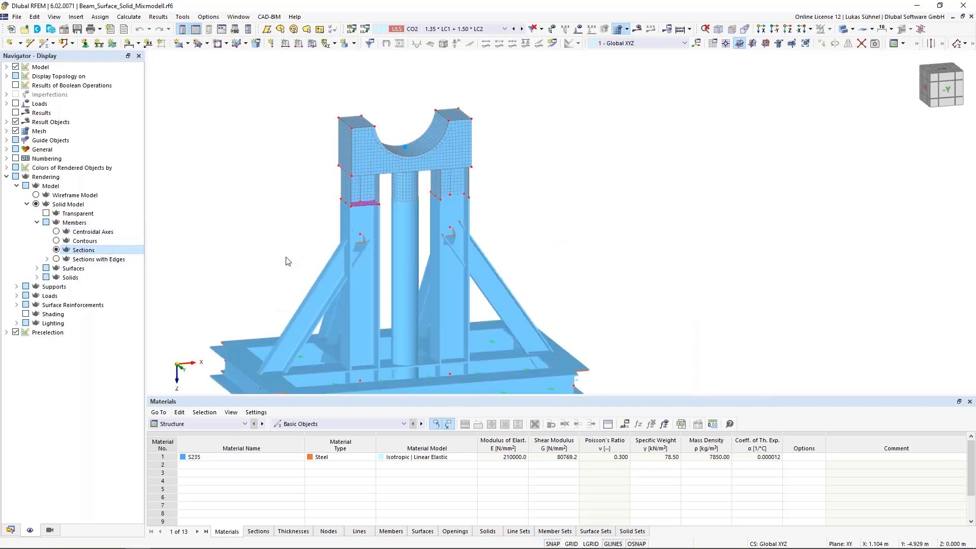
{"action": "scroll", "coordinate": [518, 302], "scroll_direction": "down", "scroll_amount": 2}
Step: Go through load cases LC1 Eigengewicht and LC2 Achslast, and display the LC2 loads on the model
{"action": "left_click", "coordinate": [433, 31]}
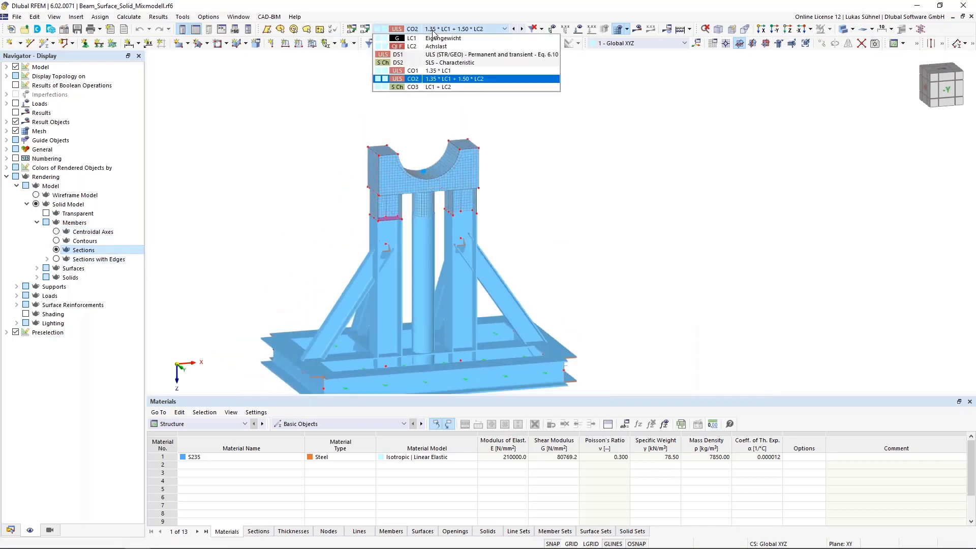
{"action": "left_click", "coordinate": [442, 38]}
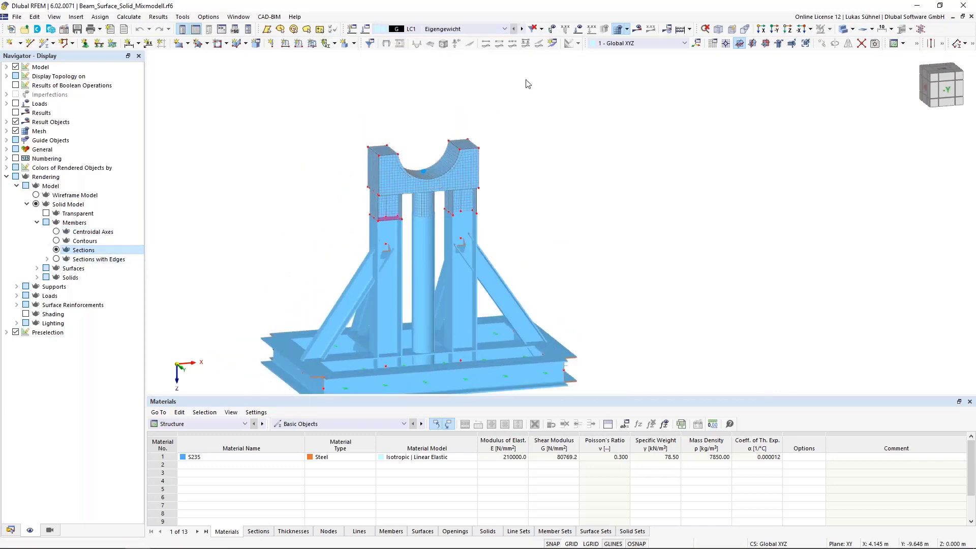
{"action": "left_click", "coordinate": [522, 32]}
{"action": "middle_click_drag", "start_coordinate": [527, 83], "coordinate": [528, 147]}
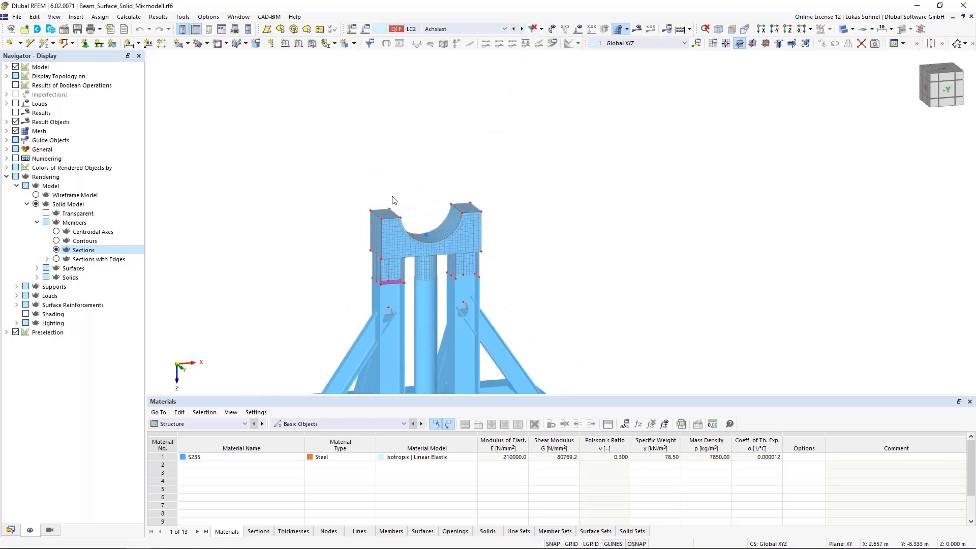
{"action": "left_click", "coordinate": [578, 29]}
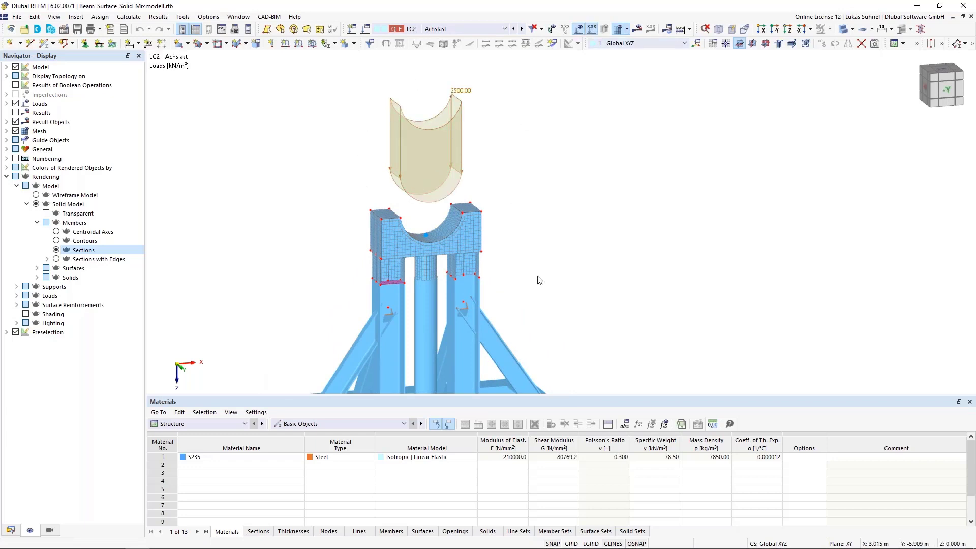
{"action": "scroll", "coordinate": [539, 277], "scroll_direction": "down", "scroll_amount": 3}
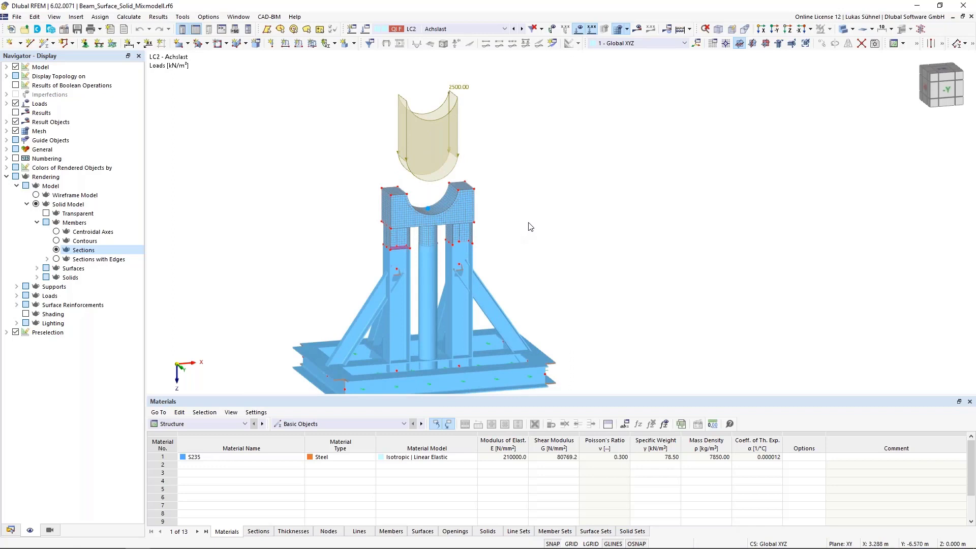
{"action": "middle_click_drag", "start_coordinate": [530, 226], "coordinate": [520, 216], "text": "ctrl"}
Step: Review the available design situations and load combinations without switching, and hide the load display
{"action": "left_click", "coordinate": [472, 29]}
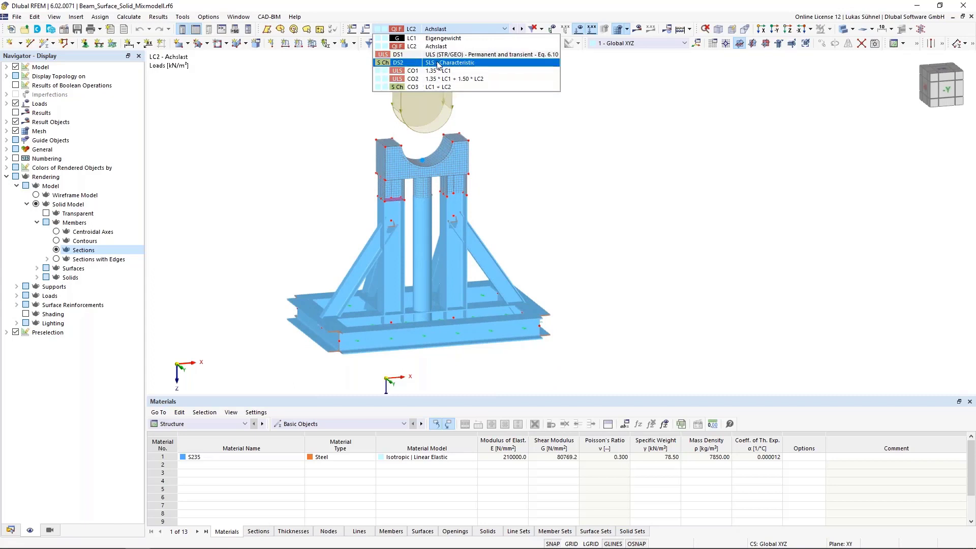
{"action": "left_click", "coordinate": [599, 188]}
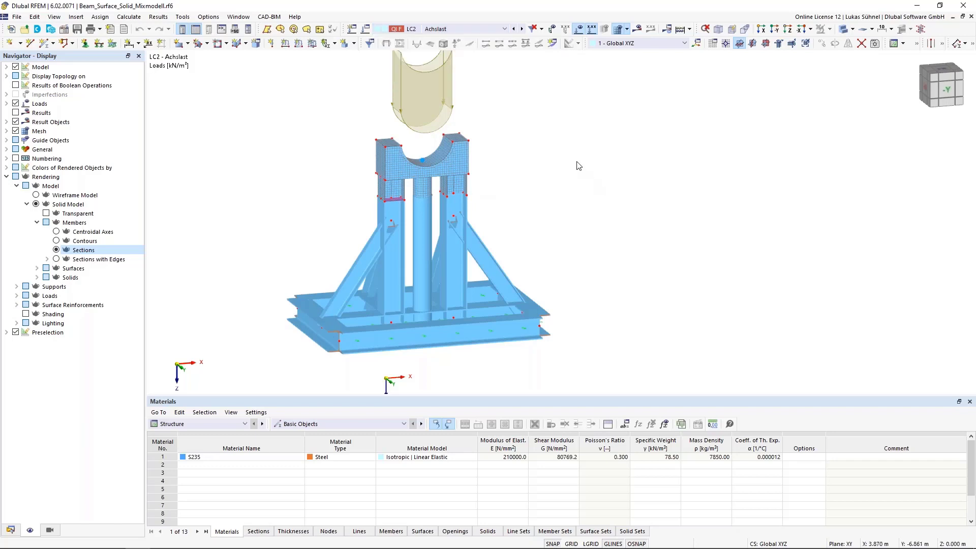
{"action": "scroll", "coordinate": [585, 175], "scroll_direction": "up", "scroll_amount": 2}
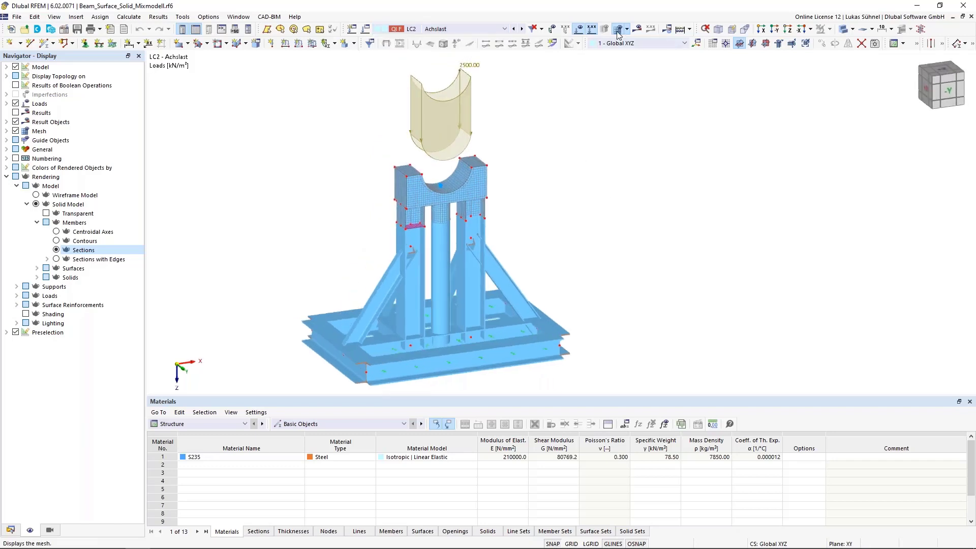
{"action": "left_click", "coordinate": [577, 30]}
{"action": "middle_click_drag", "start_coordinate": [570, 233], "coordinate": [555, 199]}
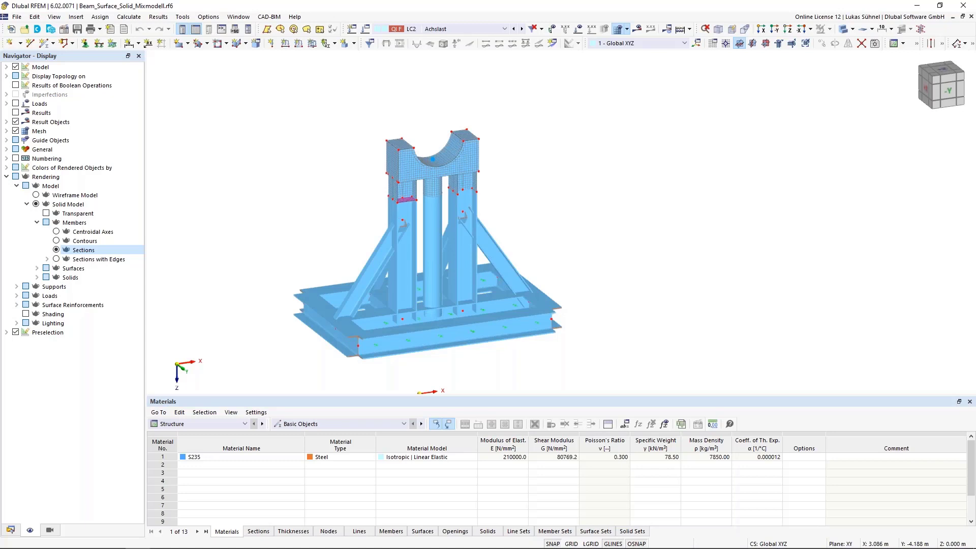
Step: Set load combination CO2 (1.35 * LC1 + 1.50 * LC2) as current, then calculate it and display its results
{"action": "left_click", "coordinate": [477, 29]}
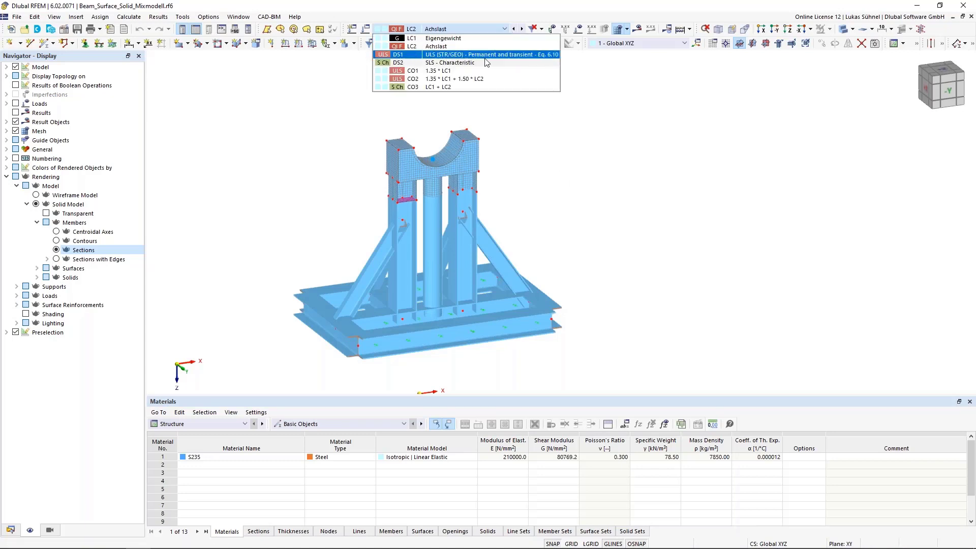
{"action": "left_click", "coordinate": [485, 78]}
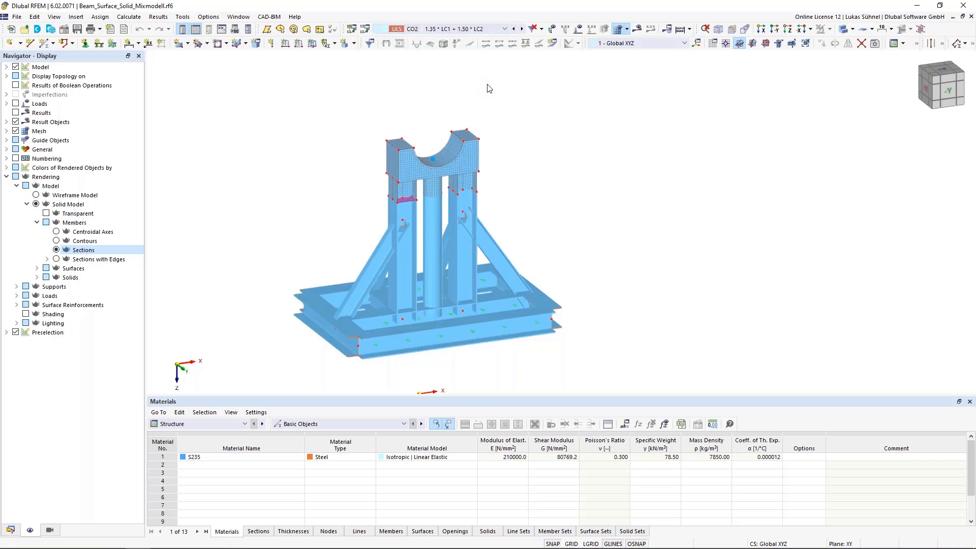
{"action": "left_click", "coordinate": [637, 29]}
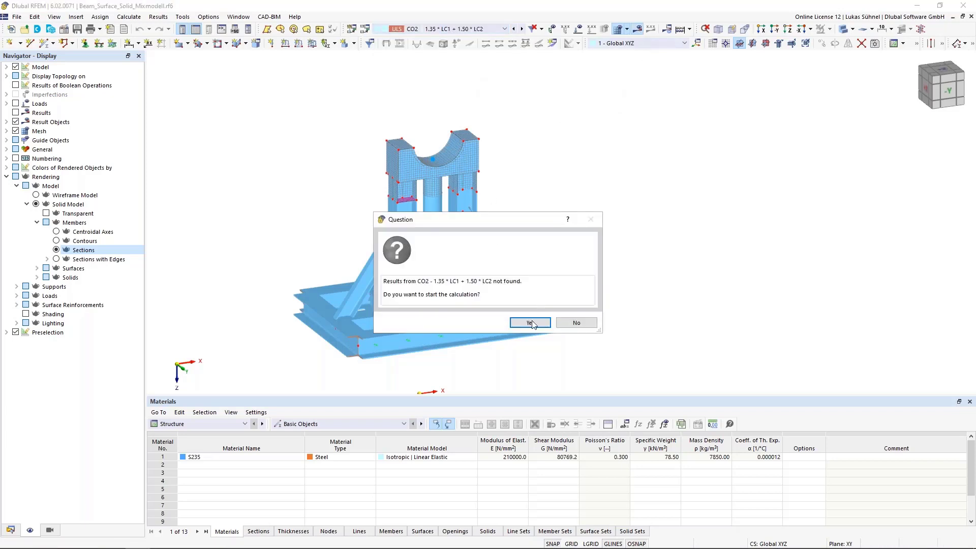
{"action": "left_click", "coordinate": [530, 323]}
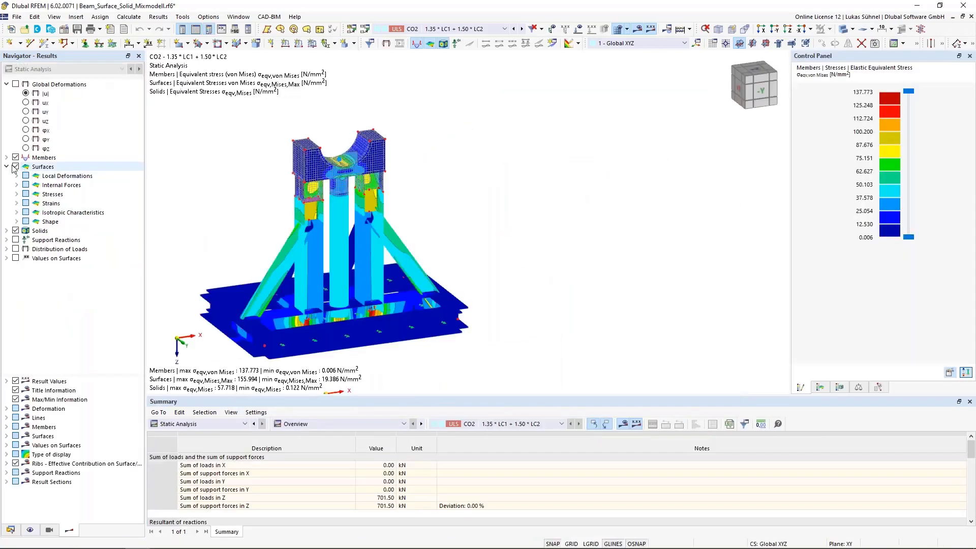
Step: Turn off the surface and solid results and display the axial force N on the members
{"action": "left_click", "coordinate": [16, 230]}
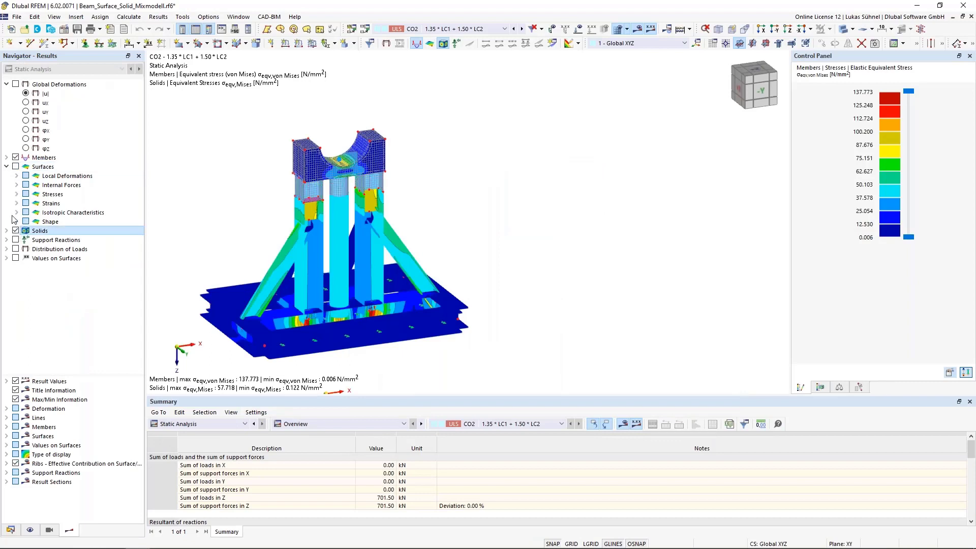
{"action": "left_click", "coordinate": [6, 157]}
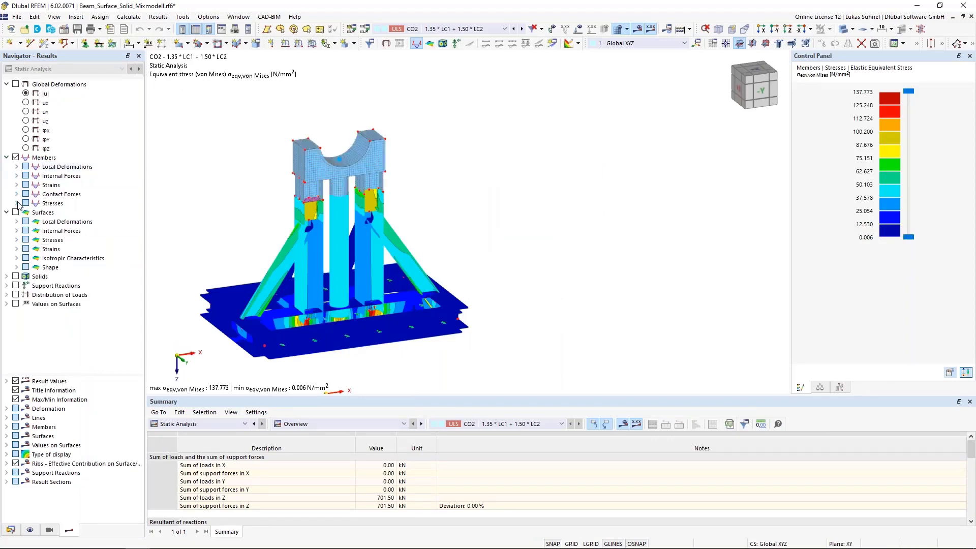
{"action": "left_click", "coordinate": [17, 176]}
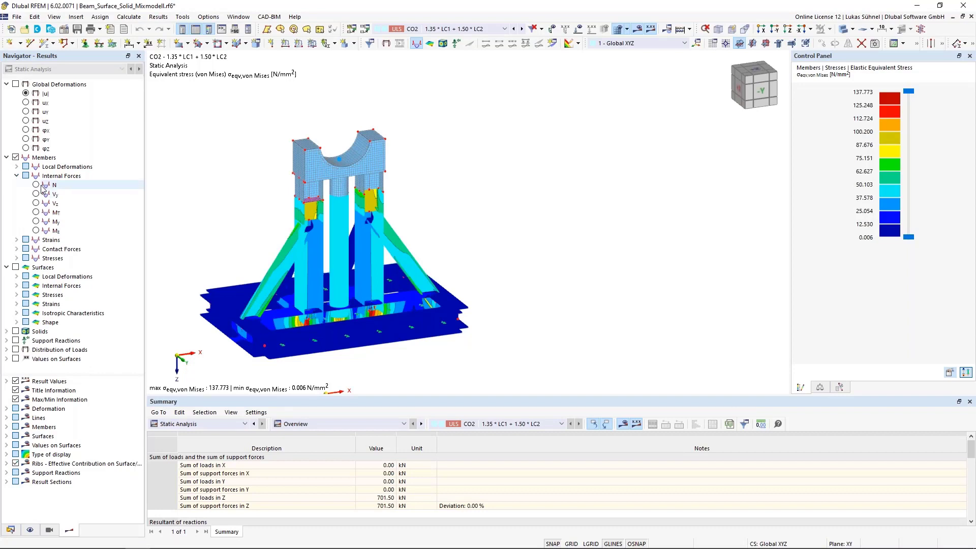
{"action": "left_click", "coordinate": [36, 185]}
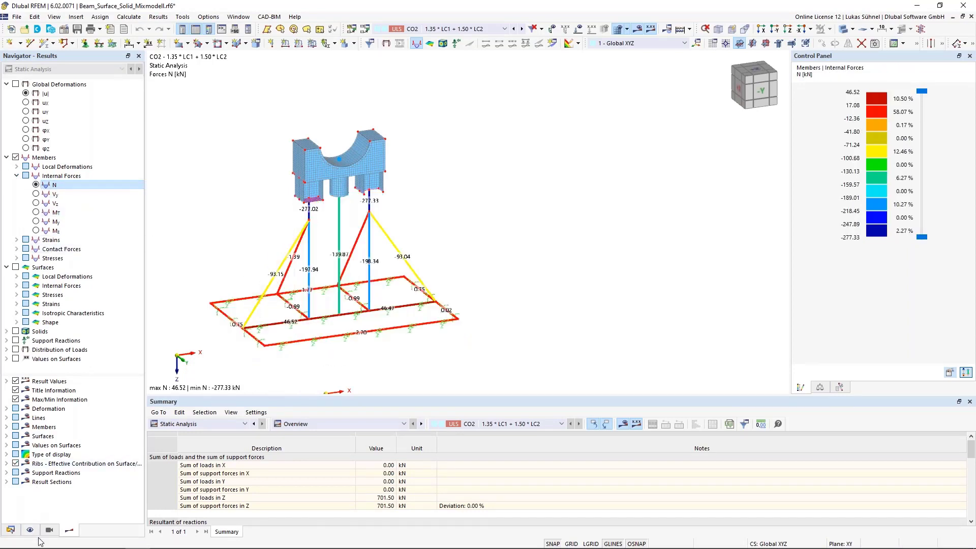
Step: Display the member results as two-colored diagrams and show the model as a wireframe
{"action": "left_click", "coordinate": [7, 427]}
{"action": "left_click", "coordinate": [26, 436]}
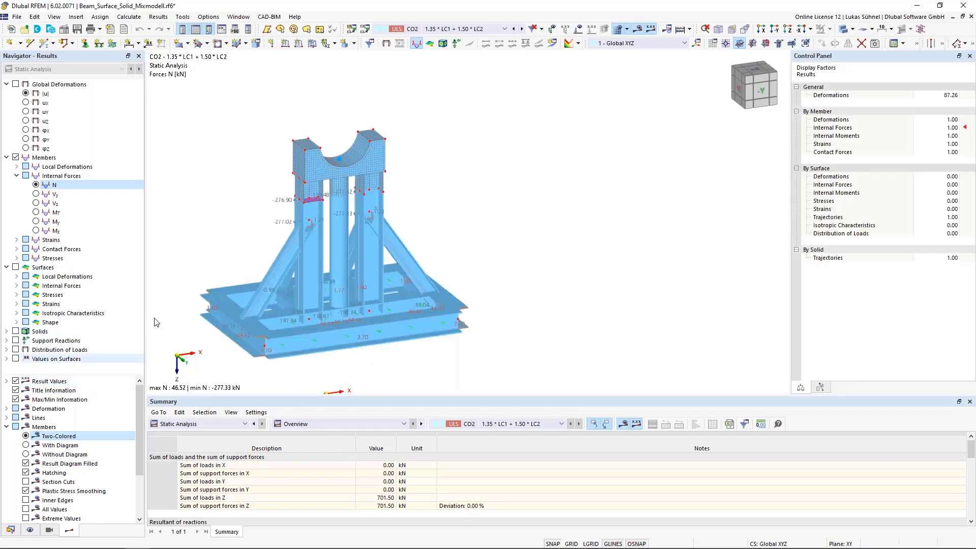
{"action": "left_click", "coordinate": [745, 29]}
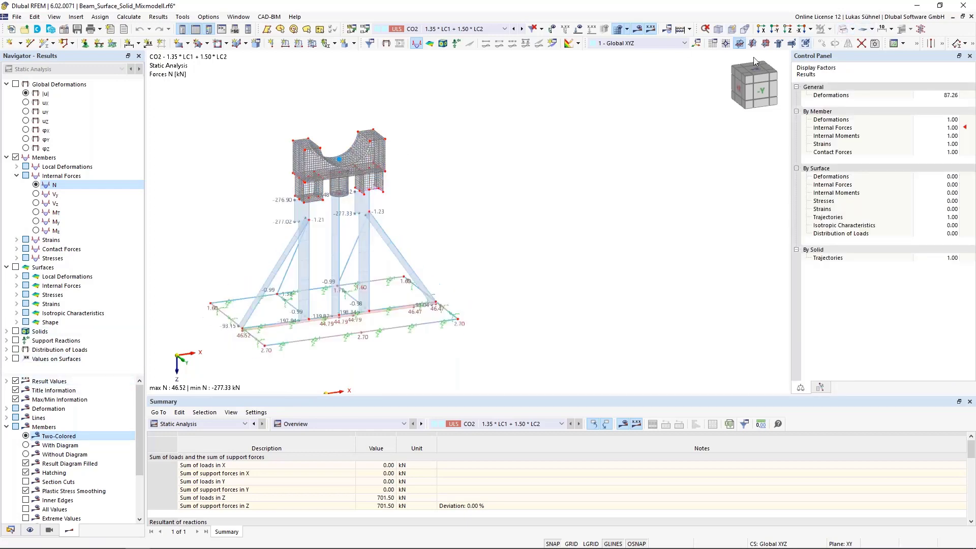
{"action": "scroll", "coordinate": [206, 285], "scroll_direction": "up", "scroll_amount": 5}
{"action": "scroll", "coordinate": [262, 272], "scroll_direction": "down", "scroll_amount": 5}
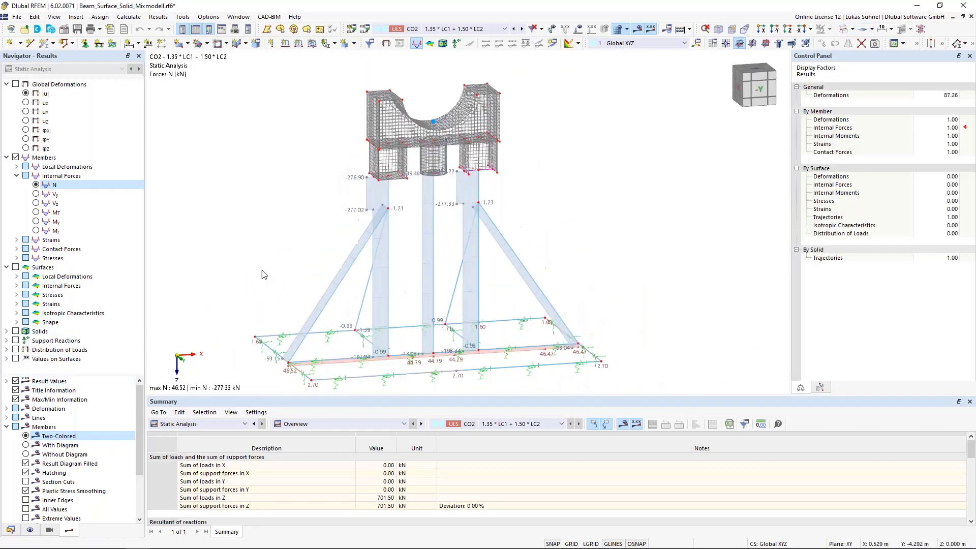
{"action": "scroll", "coordinate": [338, 286], "scroll_direction": "up", "scroll_amount": 1}
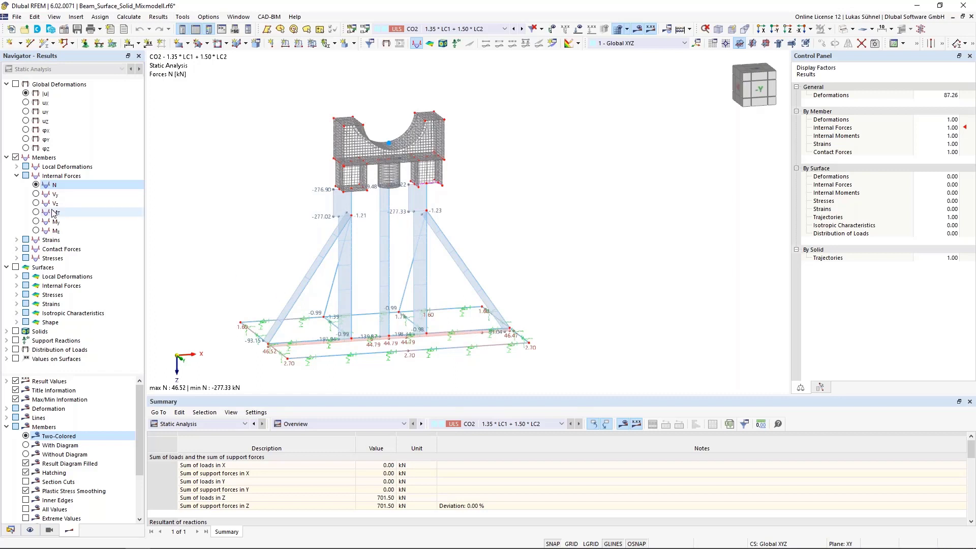
Step: Go through the member force diagrams Vy, Vz, MT, My and Mz, and return to the My moments
{"action": "left_click", "coordinate": [36, 194]}
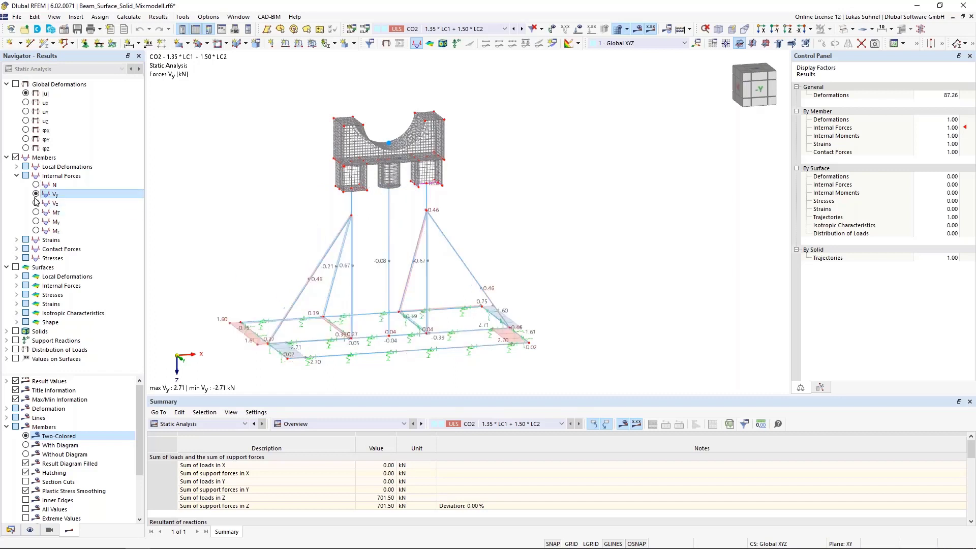
{"action": "left_click", "coordinate": [36, 203]}
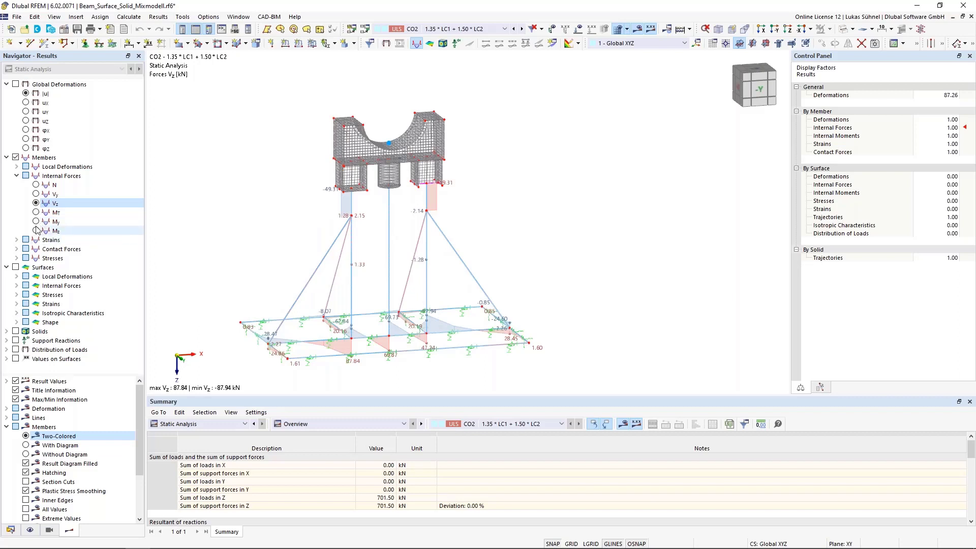
{"action": "left_click", "coordinate": [36, 213]}
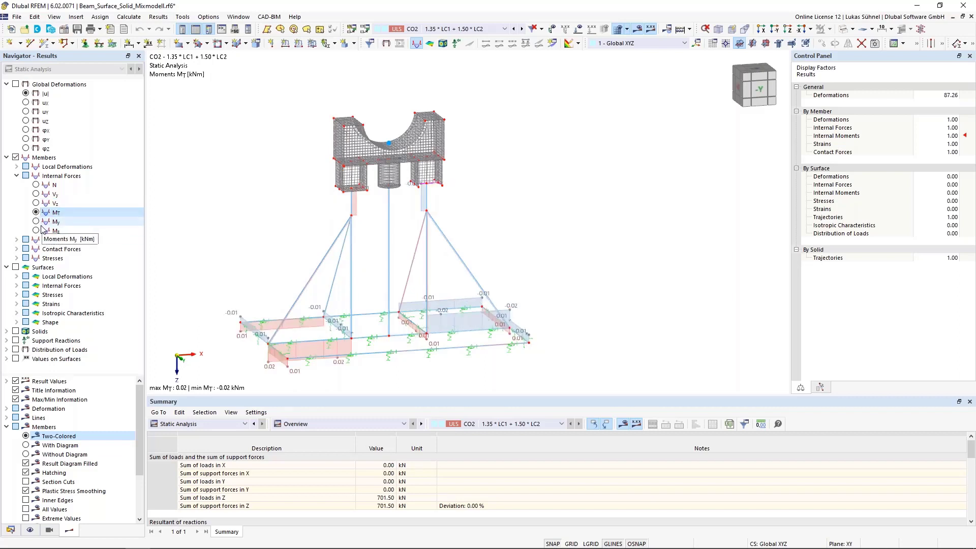
{"action": "left_click", "coordinate": [36, 222]}
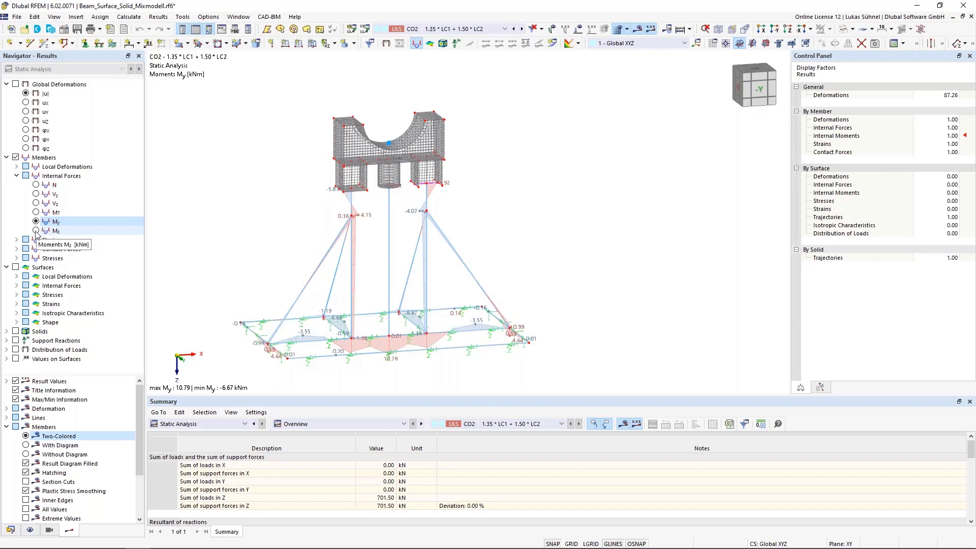
{"action": "left_click", "coordinate": [36, 231]}
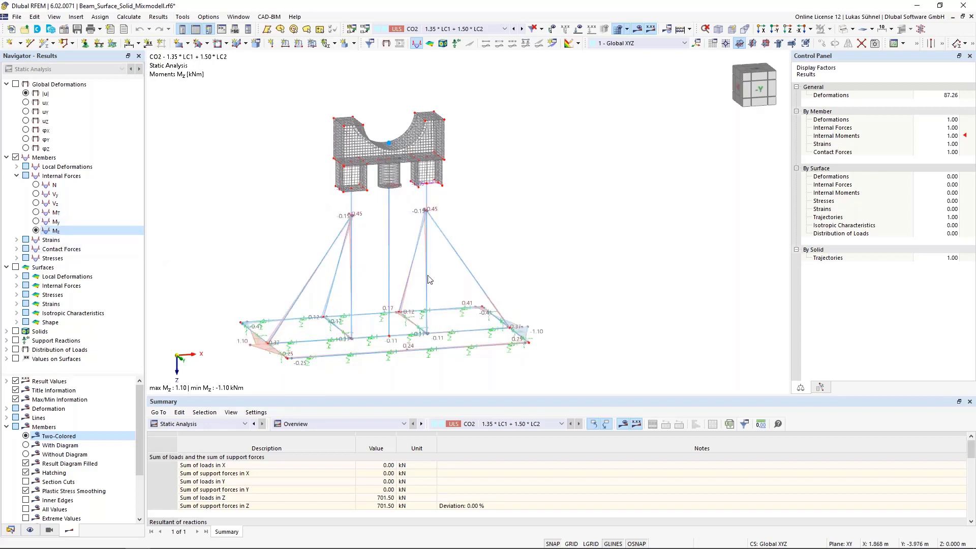
{"action": "left_click", "coordinate": [35, 223]}
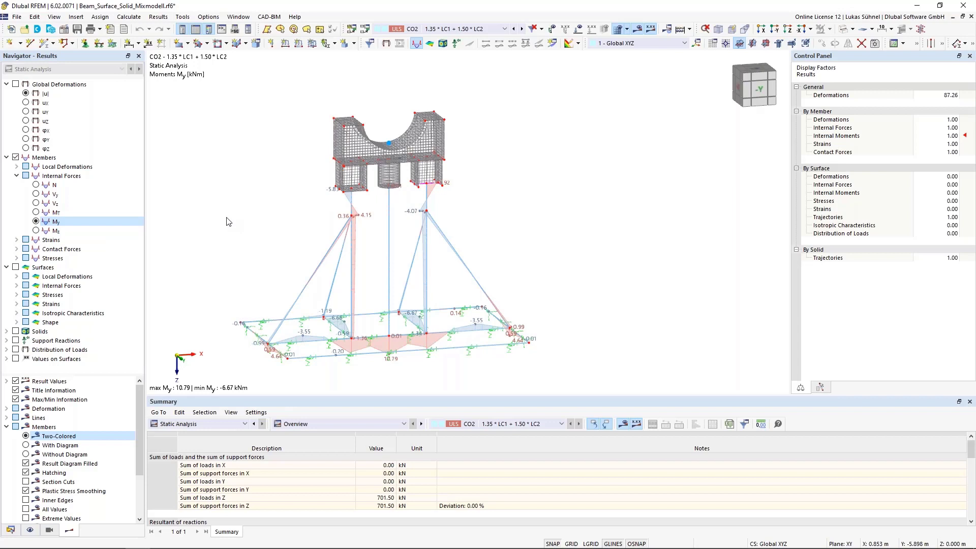
Step: Render the model in solid mode and inspect the diagonal braces and columns from several sides
{"action": "left_click", "coordinate": [844, 29]}
{"action": "middle_click_drag", "start_coordinate": [493, 160], "coordinate": [677, 176], "text": "ctrl"}
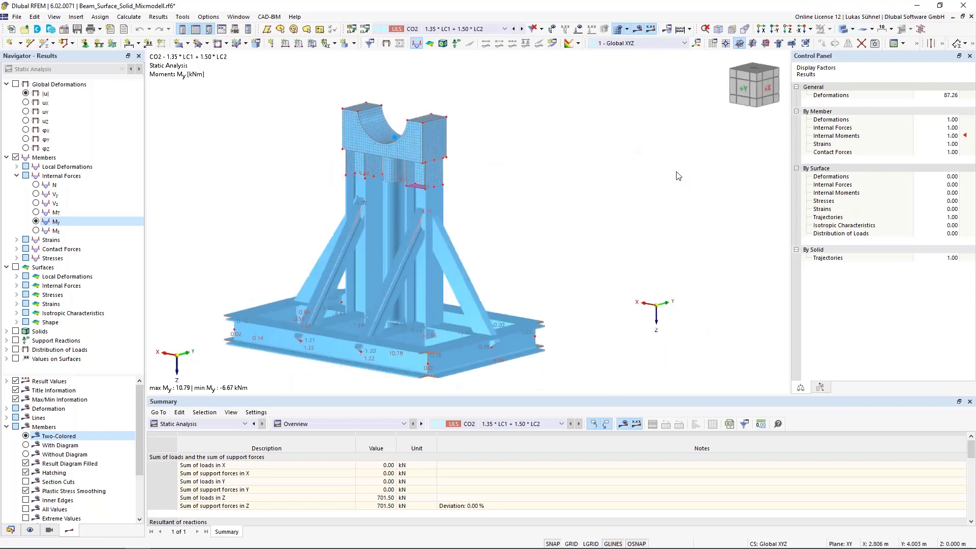
{"action": "middle_click_drag", "start_coordinate": [552, 209], "coordinate": [306, 274], "text": "ctrl"}
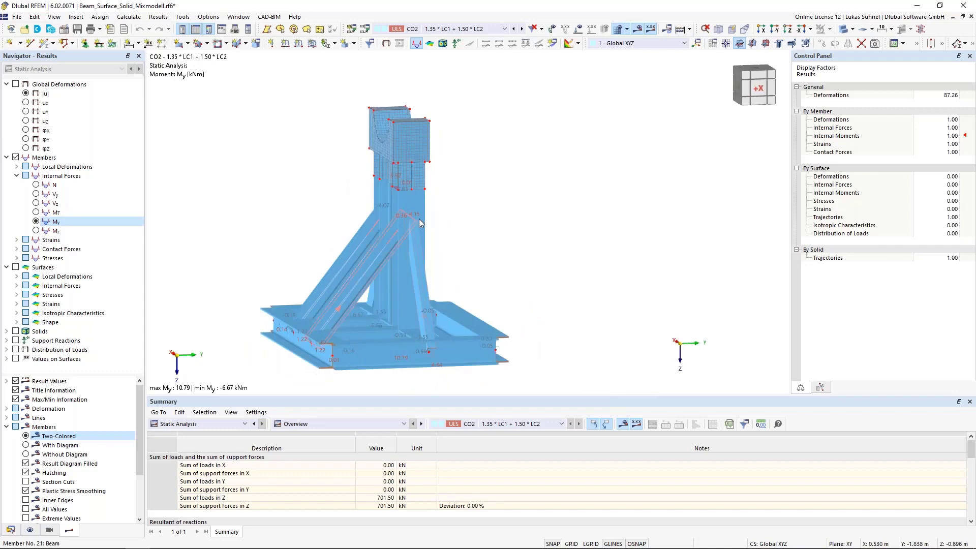
{"action": "middle_click_drag", "start_coordinate": [425, 216], "coordinate": [393, 227], "text": "ctrl"}
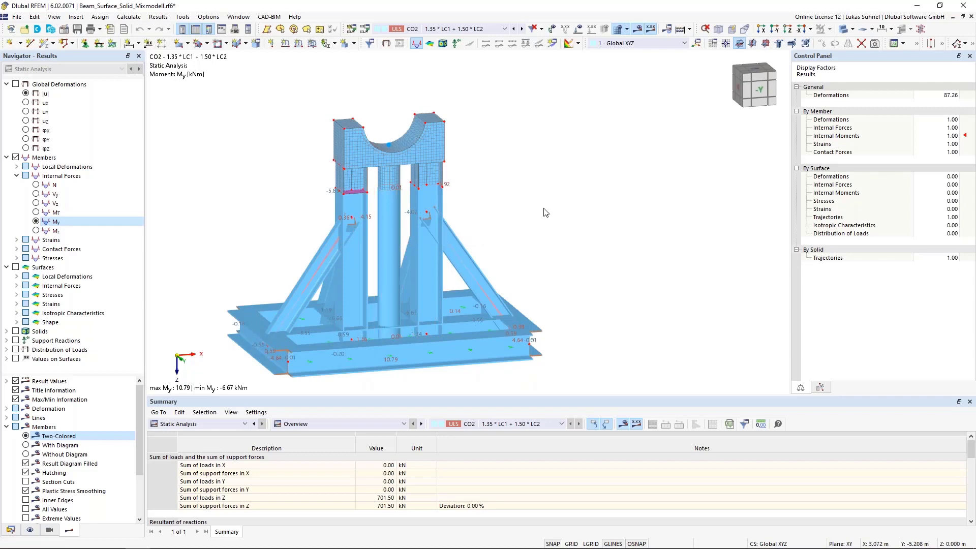
{"action": "mouse_move", "coordinate": [260, 221]}
{"action": "middle_mouse_down", "text": "ctrl"}
{"action": "mouse_move", "coordinate": [374, 242]}
{"action": "mouse_move", "coordinate": [334, 275]}
{"action": "mouse_move", "coordinate": [270, 220]}
{"action": "middle_mouse_up", "text": "ctrl"}
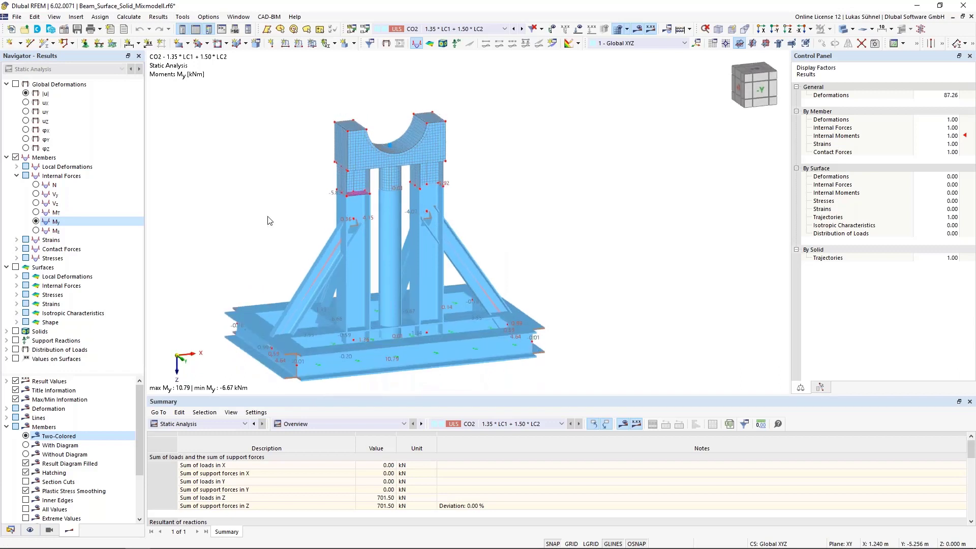
Step: Display the axial force N again on the wireframe model and examine its distribution in the columns and diagonals
{"action": "left_click", "coordinate": [36, 186]}
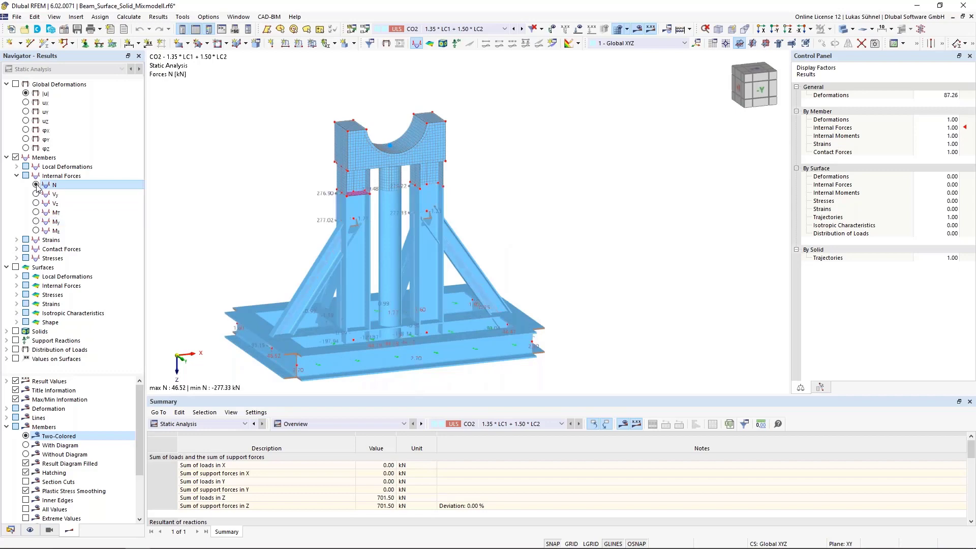
{"action": "left_click", "coordinate": [841, 31]}
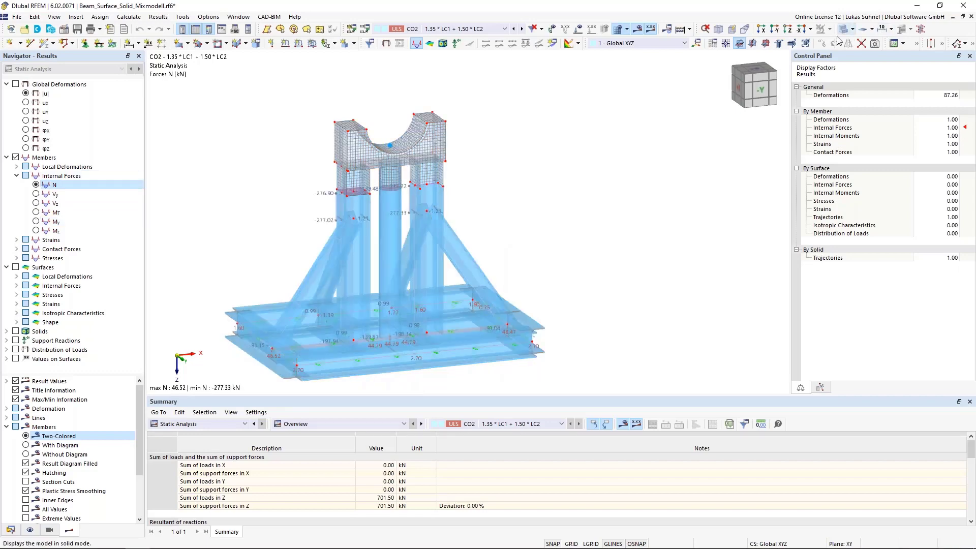
{"action": "left_click", "coordinate": [842, 29]}
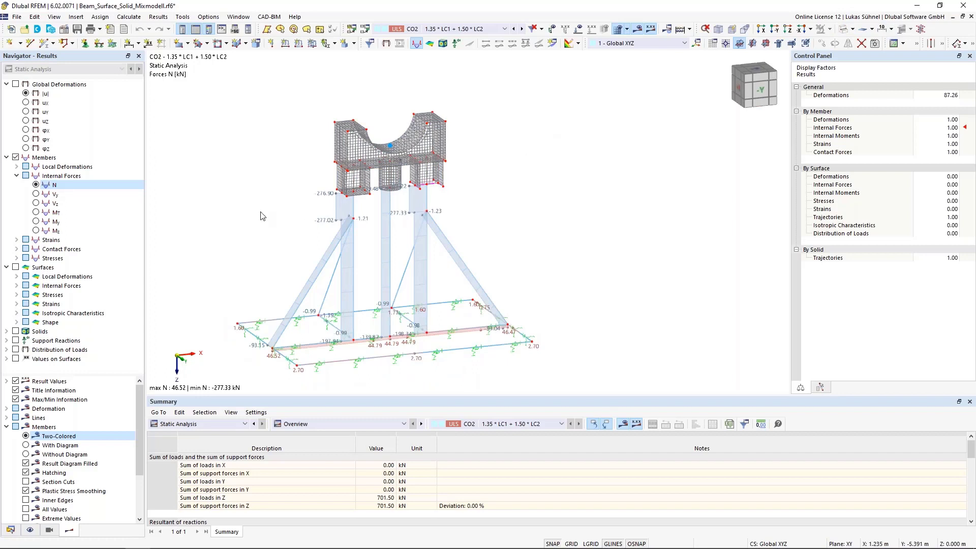
{"action": "middle_click_drag", "start_coordinate": [263, 215], "coordinate": [337, 219]}
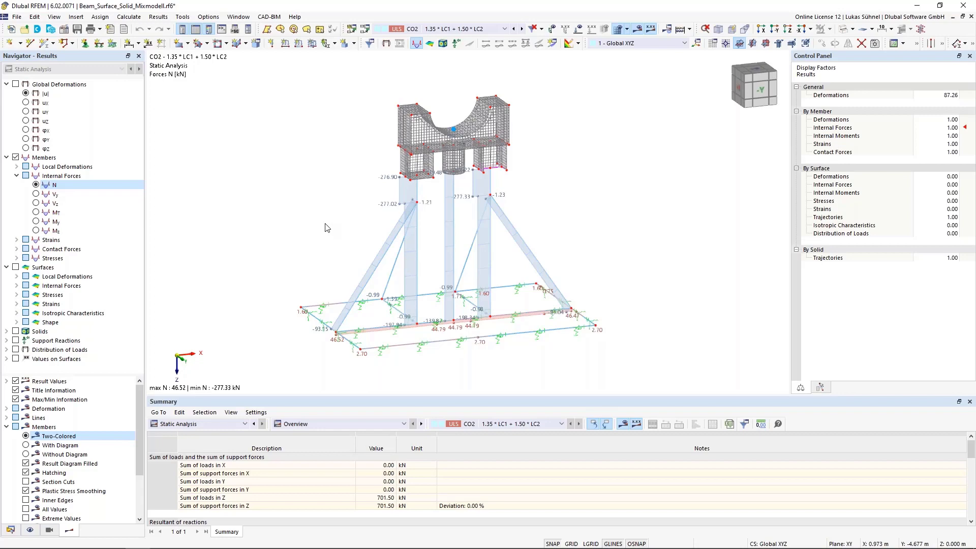
{"action": "scroll", "coordinate": [435, 235], "scroll_direction": "up", "scroll_amount": 2}
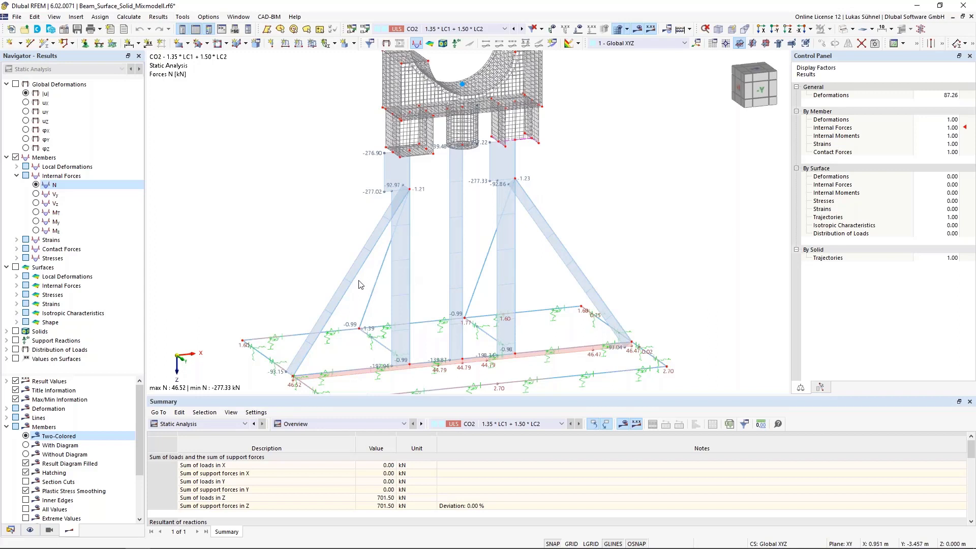
Step: Activate the Structure Stability add-on in the base data of the Beam_Surface_Solid_Mixmodell model
{"action": "left_click", "coordinate": [10, 530]}
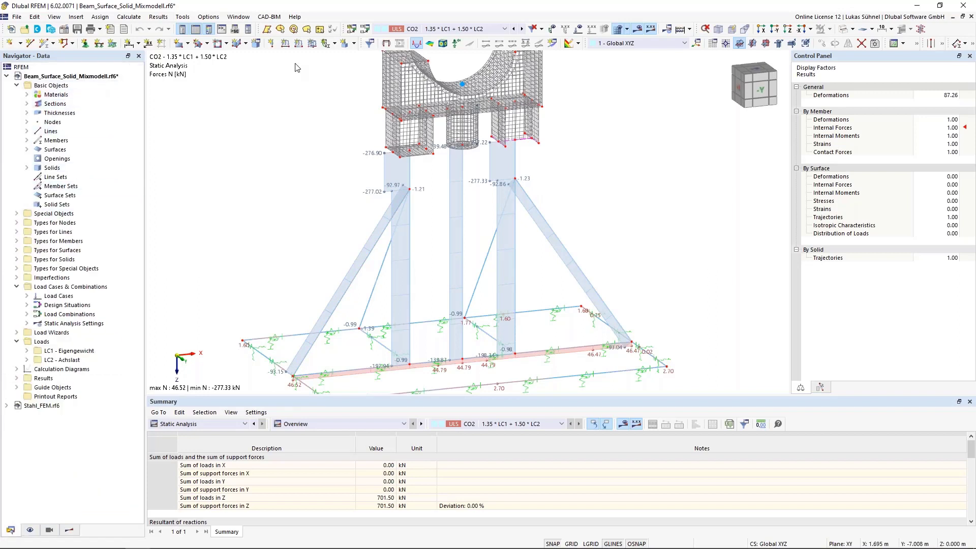
{"action": "right_click", "coordinate": [64, 77]}
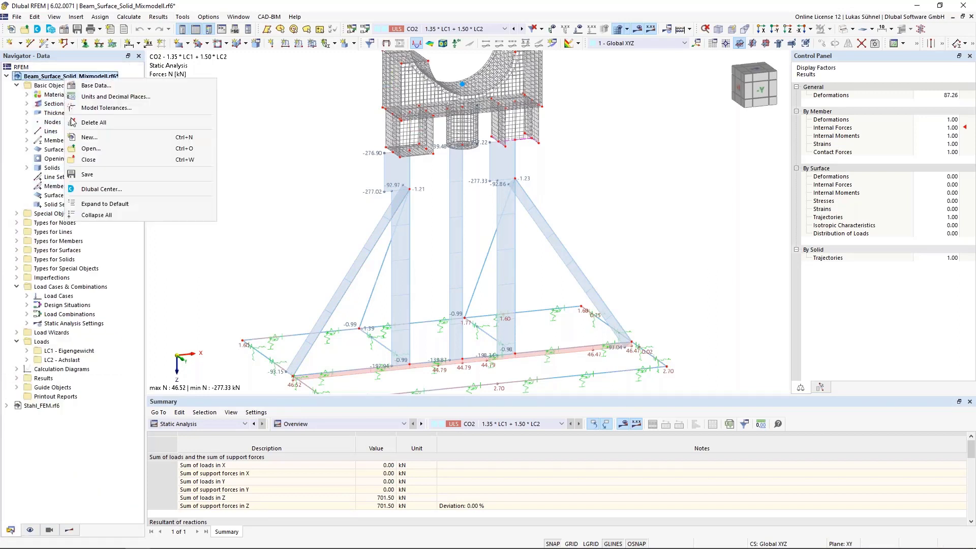
{"action": "left_click", "coordinate": [102, 105]}
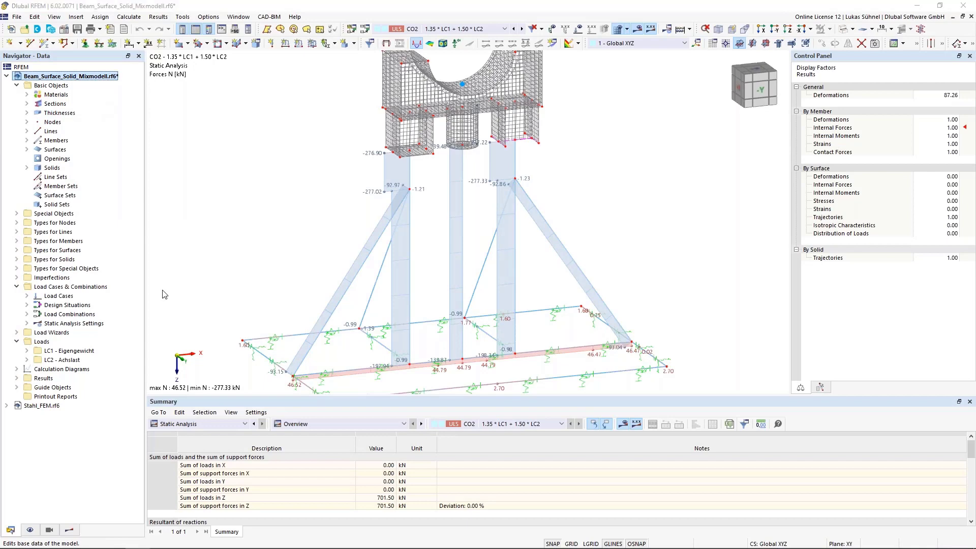
{"action": "left_click", "coordinate": [323, 82]}
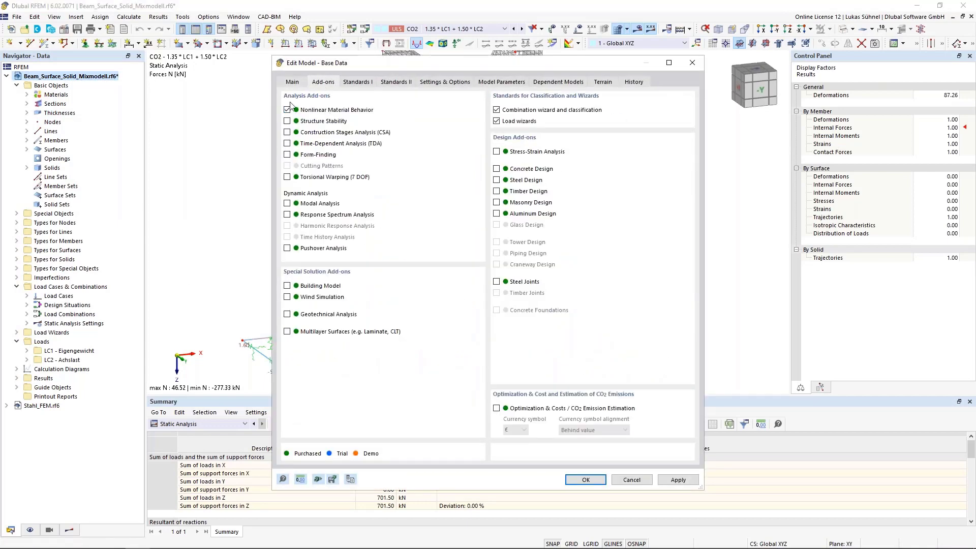
{"action": "left_click", "coordinate": [287, 121]}
{"action": "left_click", "coordinate": [585, 480]}
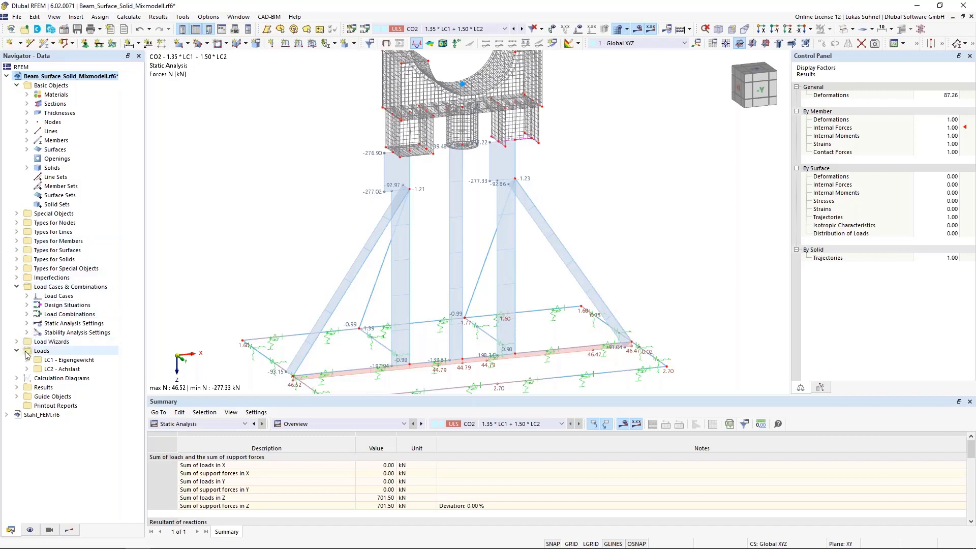
Step: Enable the critical load calculation for CO2 with ST1 (linear eigenvalue method, Lanczos, 4 modes) and calculate the combination
{"action": "left_click", "coordinate": [27, 315]}
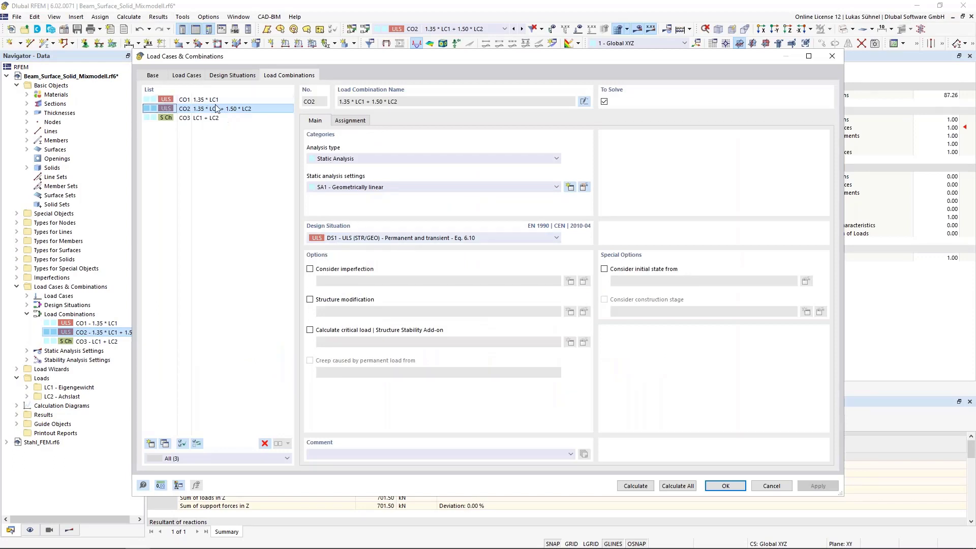
{"action": "left_click", "coordinate": [343, 330]}
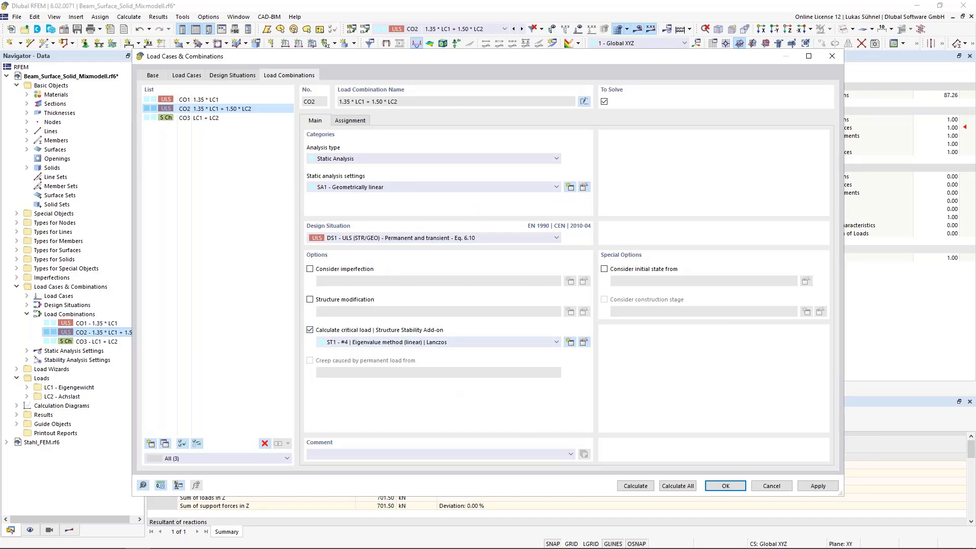
{"action": "left_click", "coordinate": [635, 486]}
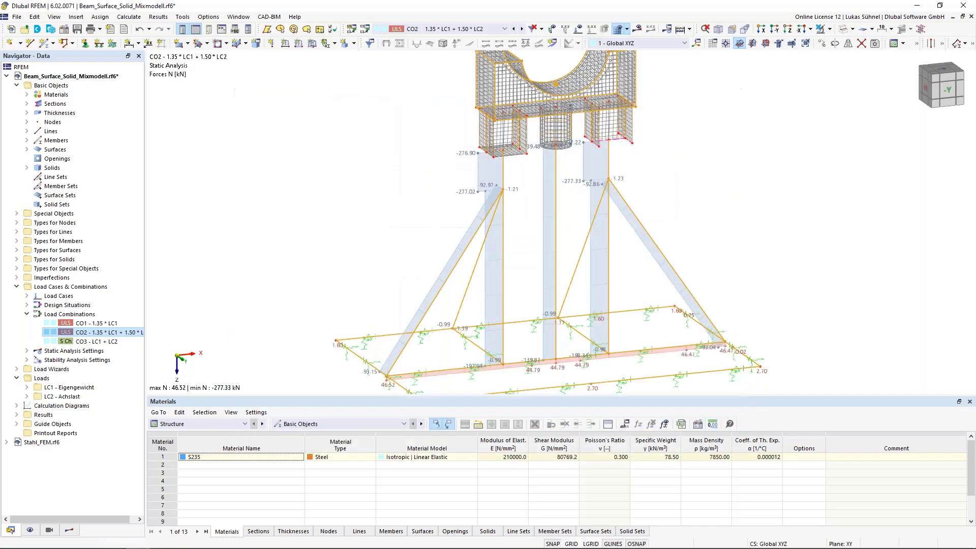
Step: Display the stability analysis results for CO2 and enlarge the critical load factor table to review the modes
{"action": "scroll", "coordinate": [259, 159], "scroll_direction": "down", "scroll_amount": 3}
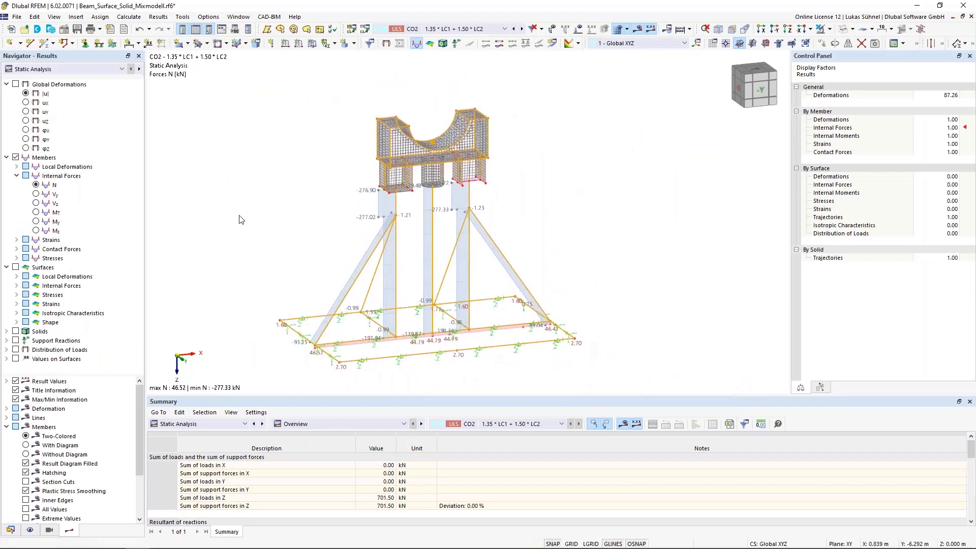
{"action": "left_click", "coordinate": [196, 425]}
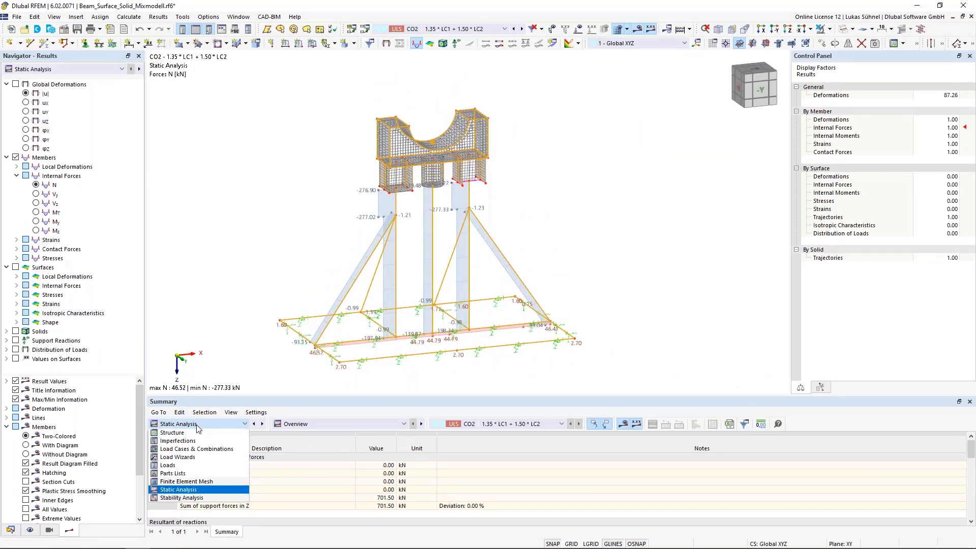
{"action": "left_click", "coordinate": [177, 498]}
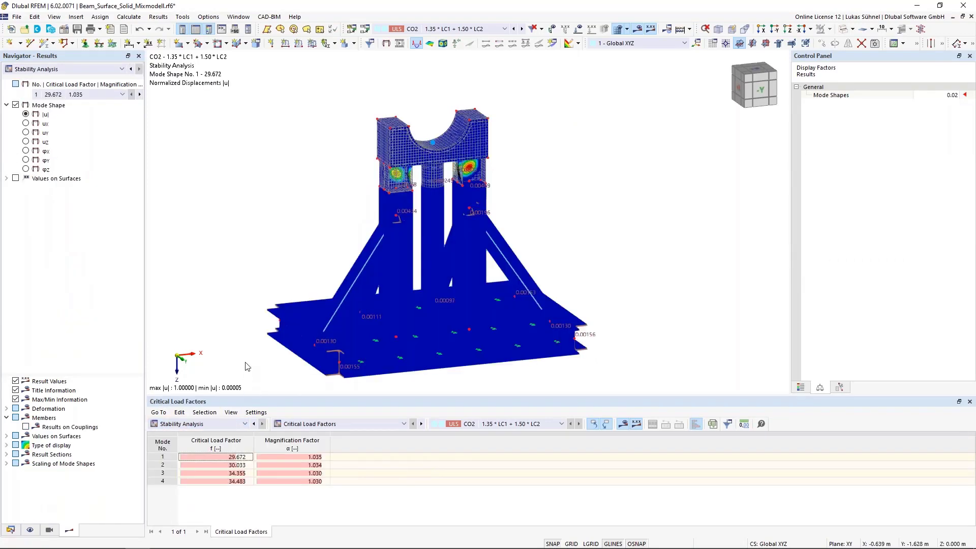
{"action": "left_click_drag", "start_coordinate": [251, 397], "coordinate": [250, 359]}
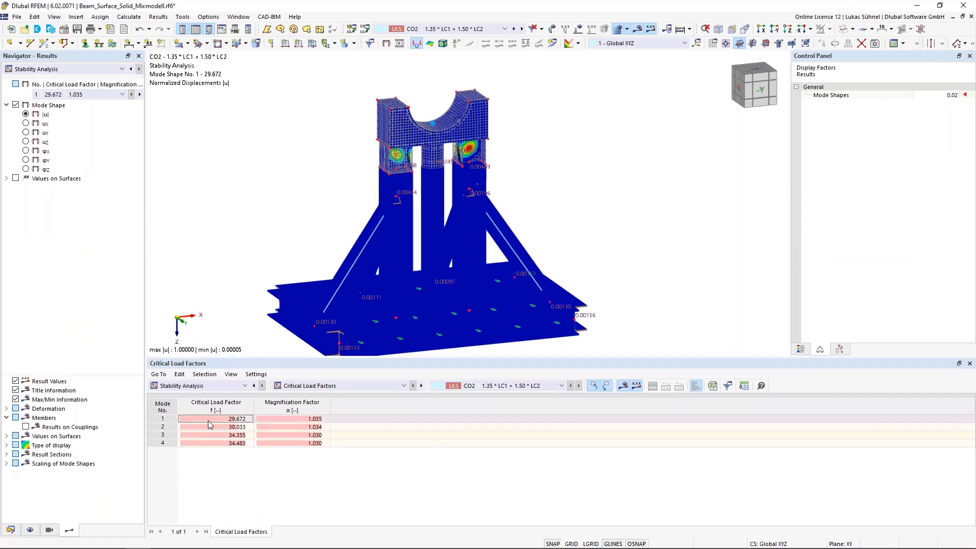
Step: Show mode shape 4 of CO2, set the mode shape display factor to 0.27 and inspect the deformed model from several sides
{"action": "left_click", "coordinate": [208, 420]}
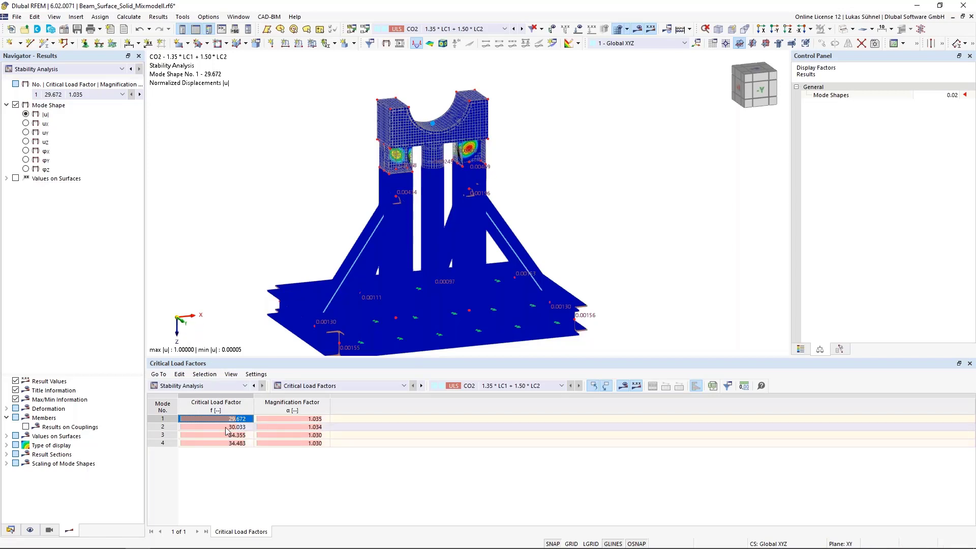
{"action": "left_click", "coordinate": [216, 443]}
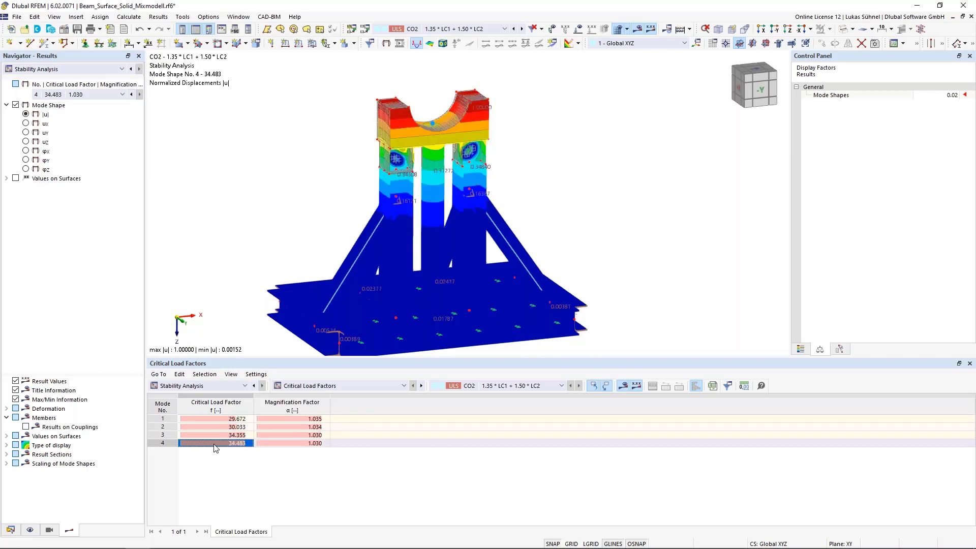
{"action": "middle_click_drag", "start_coordinate": [227, 237], "coordinate": [366, 221], "text": "ctrl"}
{"action": "double_click", "coordinate": [945, 95]}
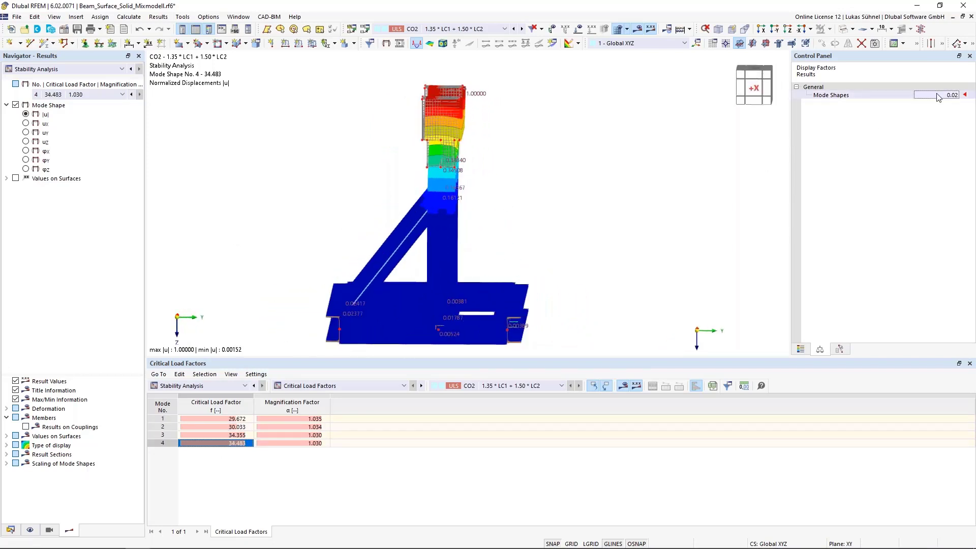
{"action": "type", "text": "0.27"}
{"action": "key", "text": "Return"}
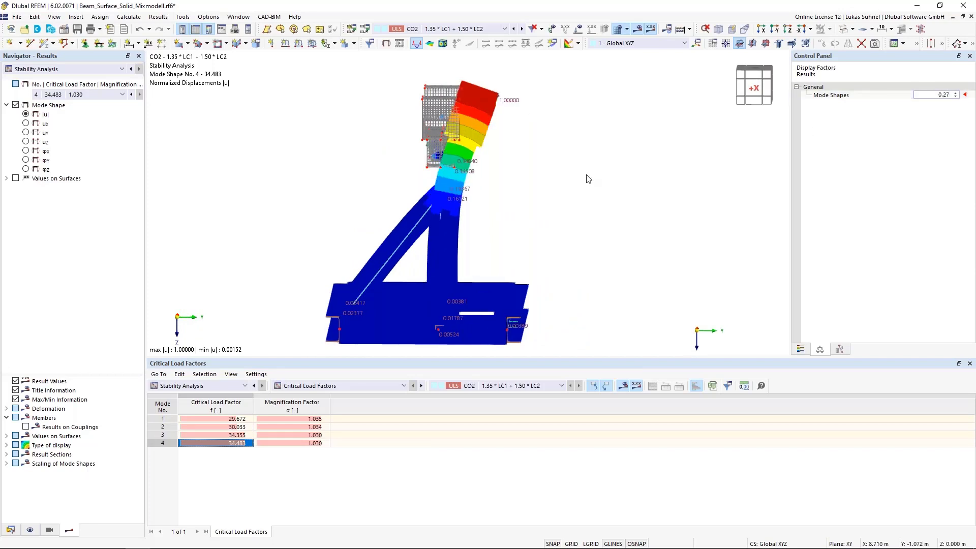
{"action": "middle_click_drag", "start_coordinate": [581, 177], "coordinate": [531, 170], "text": "ctrl"}
{"action": "scroll", "coordinate": [450, 165], "scroll_direction": "up", "scroll_amount": 2}
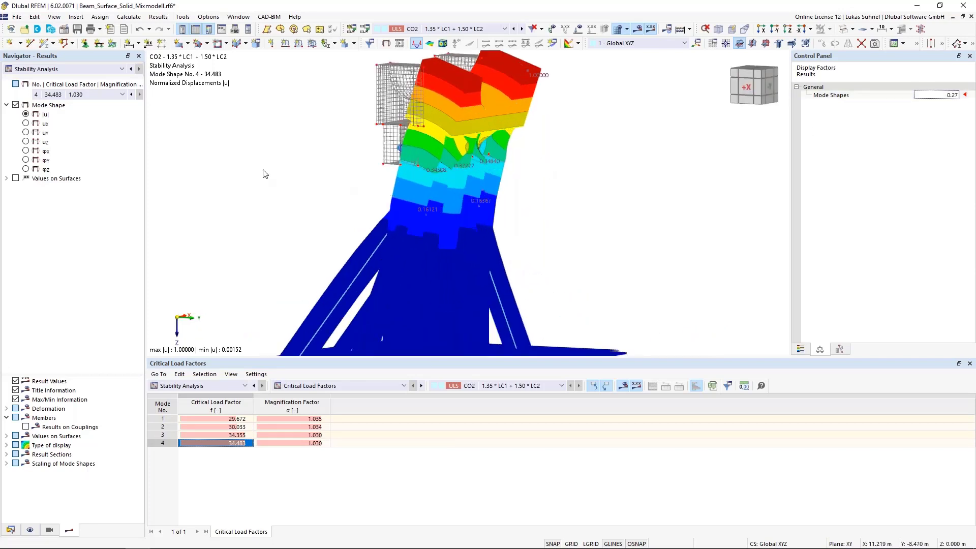
{"action": "middle_click_drag", "start_coordinate": [263, 171], "coordinate": [446, 117], "text": "ctrl"}
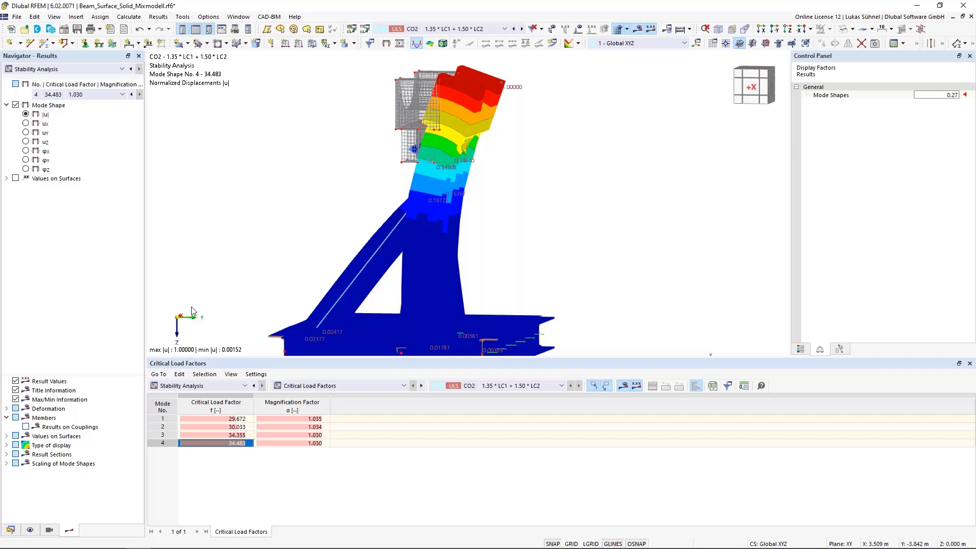
{"action": "middle_click_drag", "start_coordinate": [483, 217], "coordinate": [384, 260]}
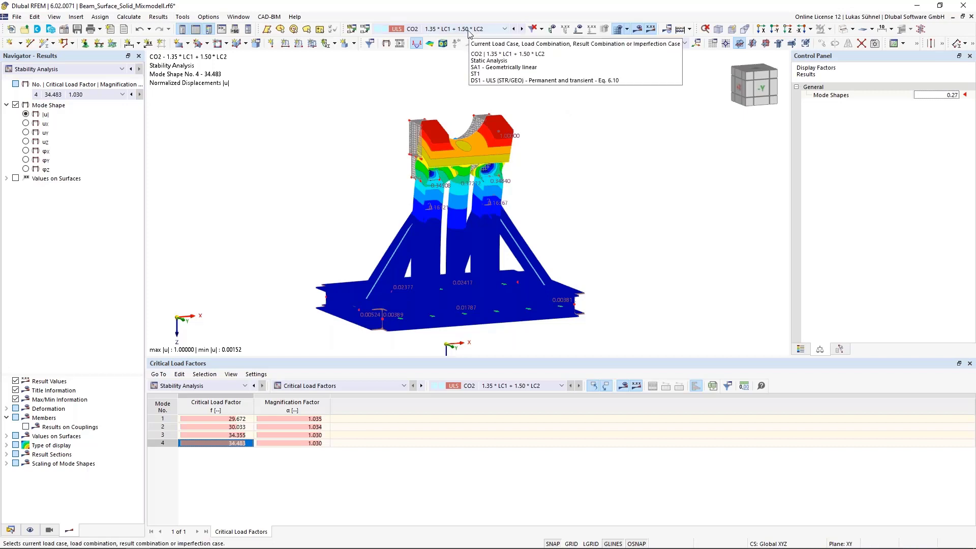
Step: Switch to the static analysis results of CO2 and view the global deformations |u| from the side
{"action": "left_click", "coordinate": [118, 69]}
{"action": "left_click", "coordinate": [51, 84]}
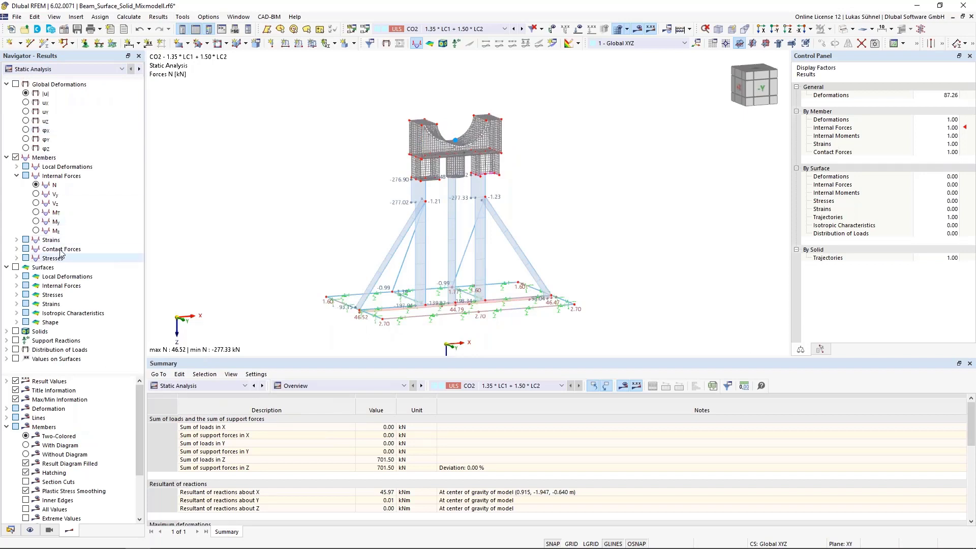
{"action": "left_click", "coordinate": [26, 93]}
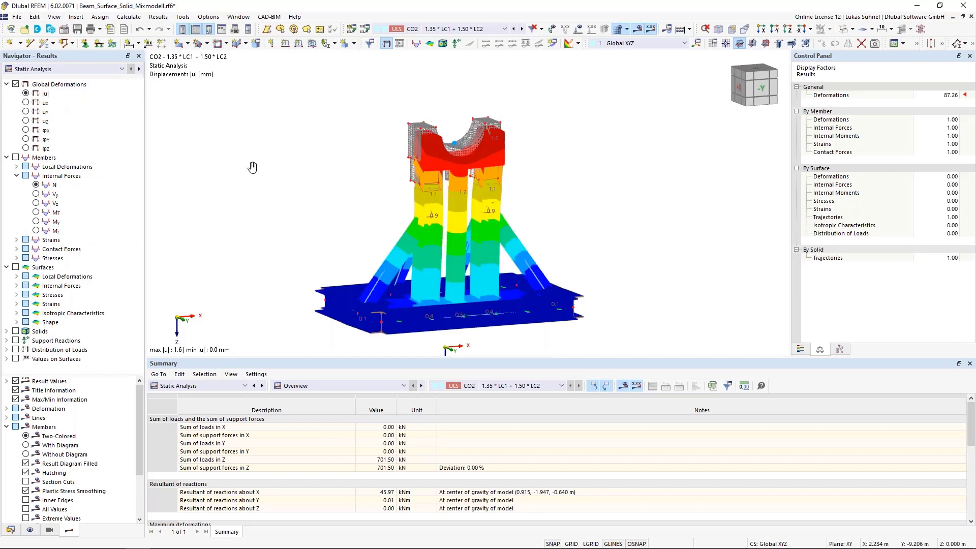
{"action": "middle_click_drag", "start_coordinate": [251, 163], "coordinate": [305, 211], "text": "ctrl"}
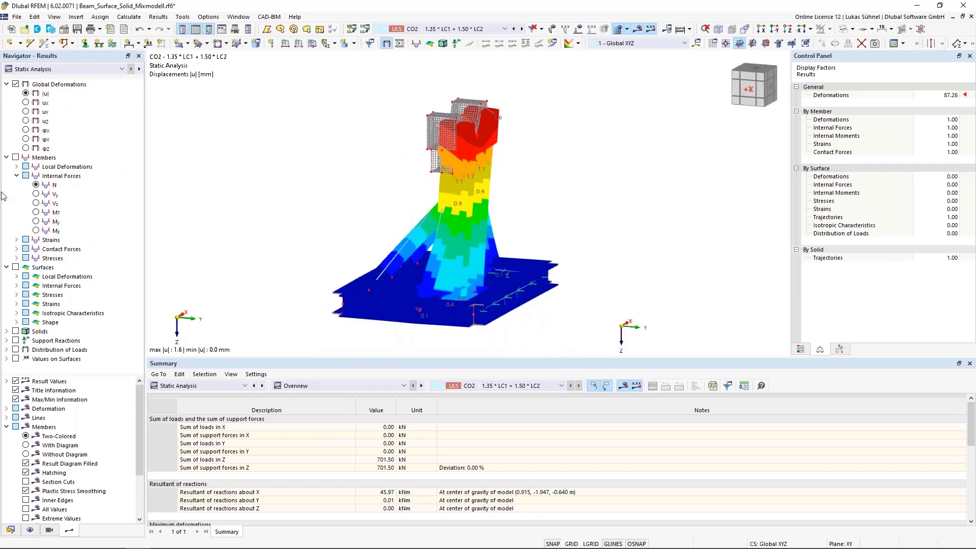
Step: Display the member axial force N together with the surface moments mx and inspect the surfaces below the solid
{"action": "left_click", "coordinate": [36, 186]}
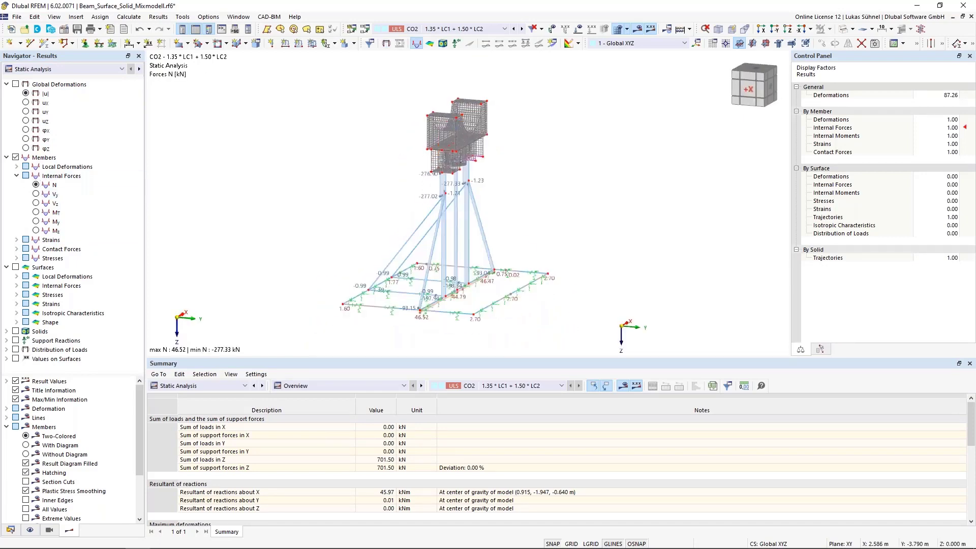
{"action": "left_click", "coordinate": [17, 286]}
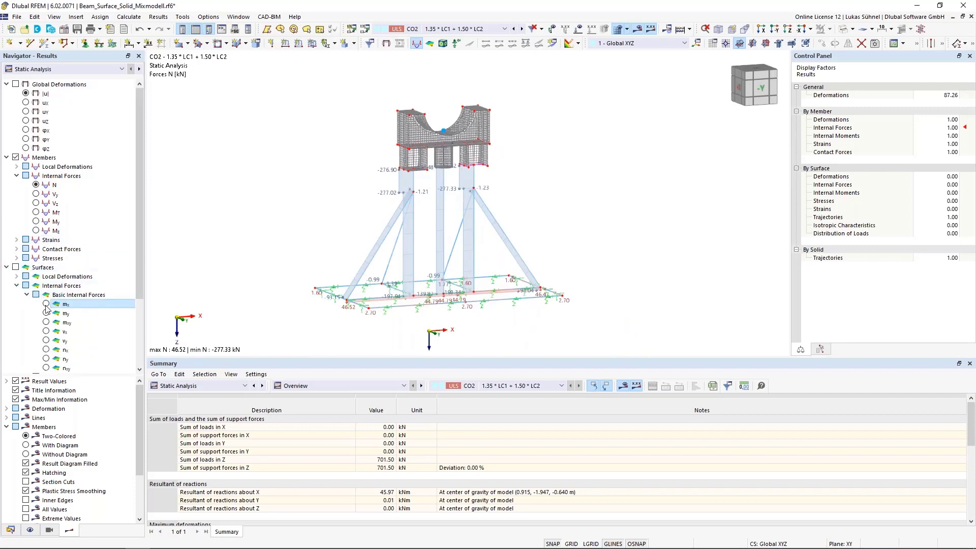
{"action": "left_click", "coordinate": [45, 304]}
{"action": "scroll", "coordinate": [416, 163], "scroll_direction": "up", "scroll_amount": 5}
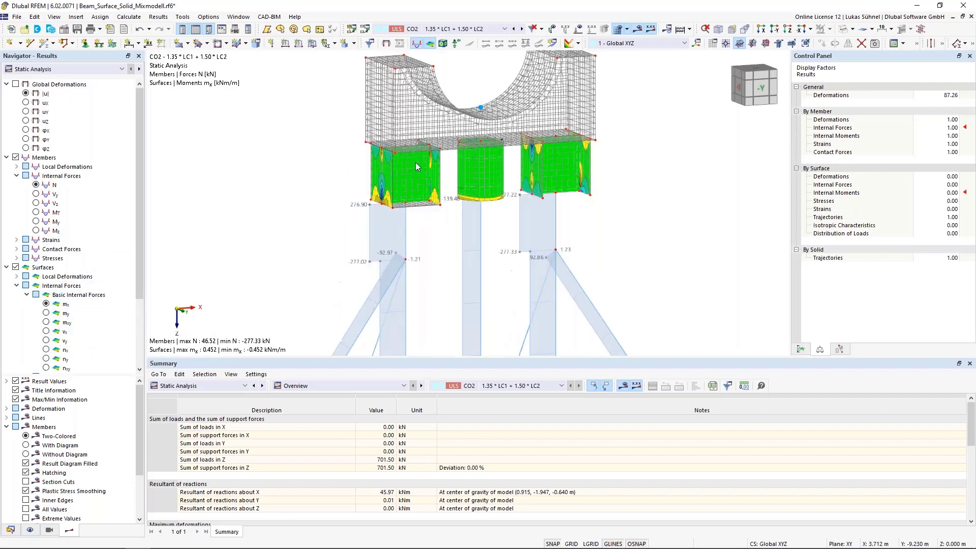
{"action": "scroll", "coordinate": [416, 163], "scroll_direction": "down", "scroll_amount": 5}
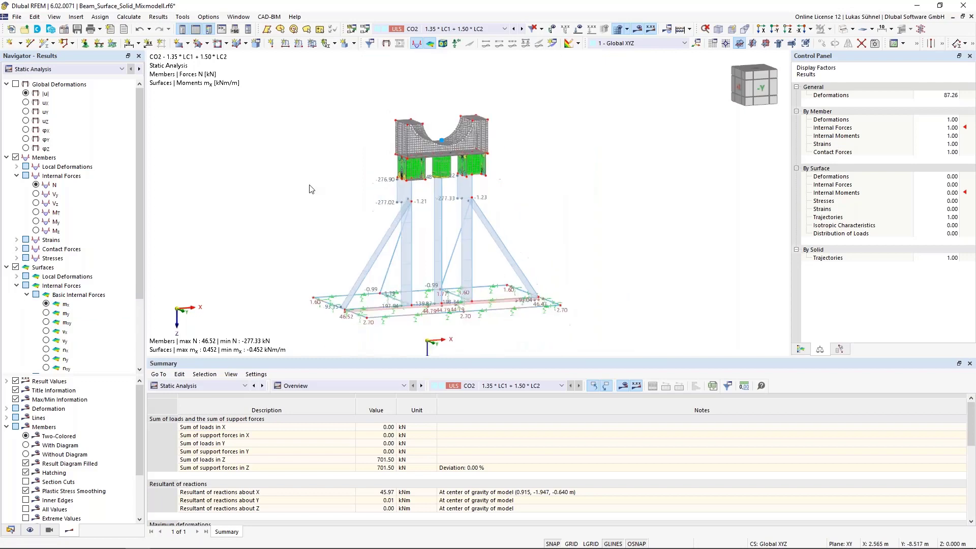
Step: Display the von Mises elastic equivalent stress on the members
{"action": "left_click", "coordinate": [17, 175]}
{"action": "left_click", "coordinate": [17, 203]}
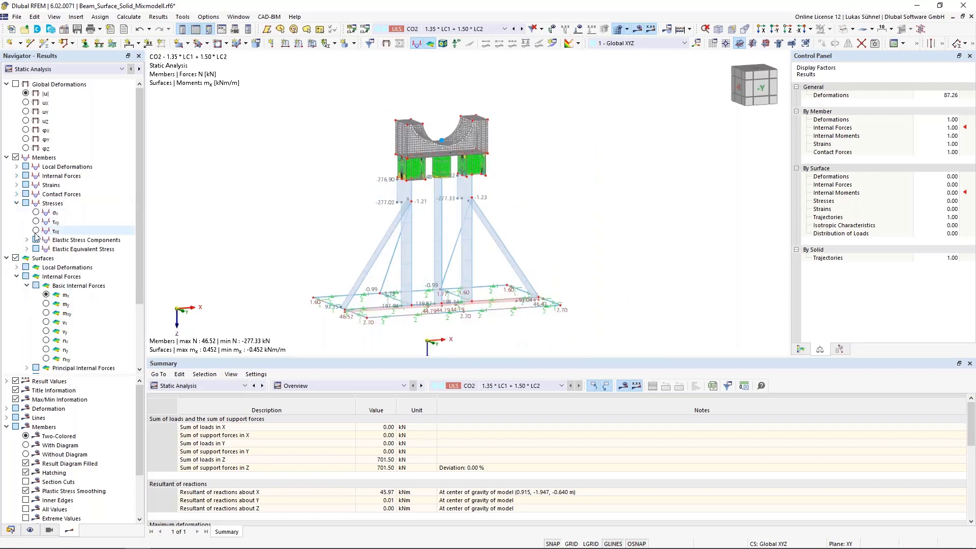
{"action": "left_click", "coordinate": [27, 249]}
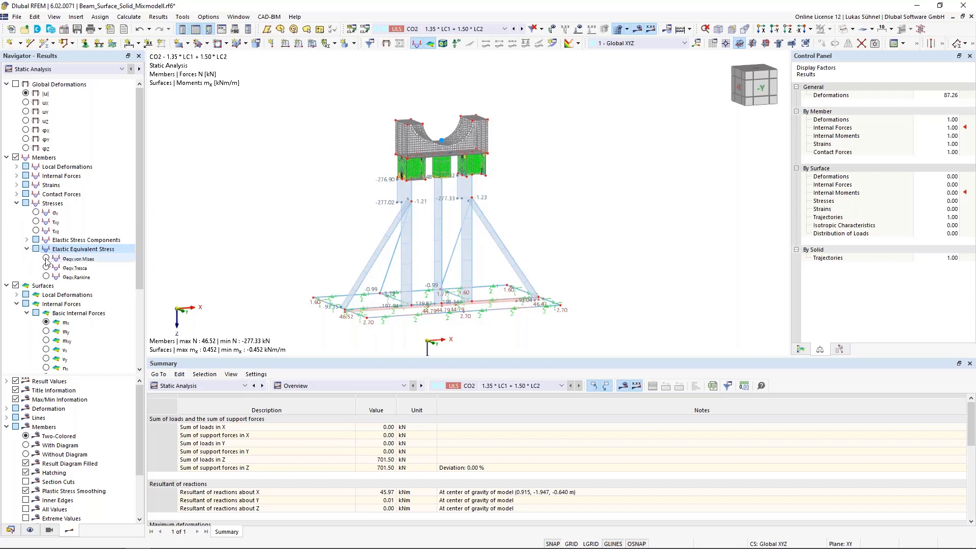
{"action": "left_click", "coordinate": [46, 258]}
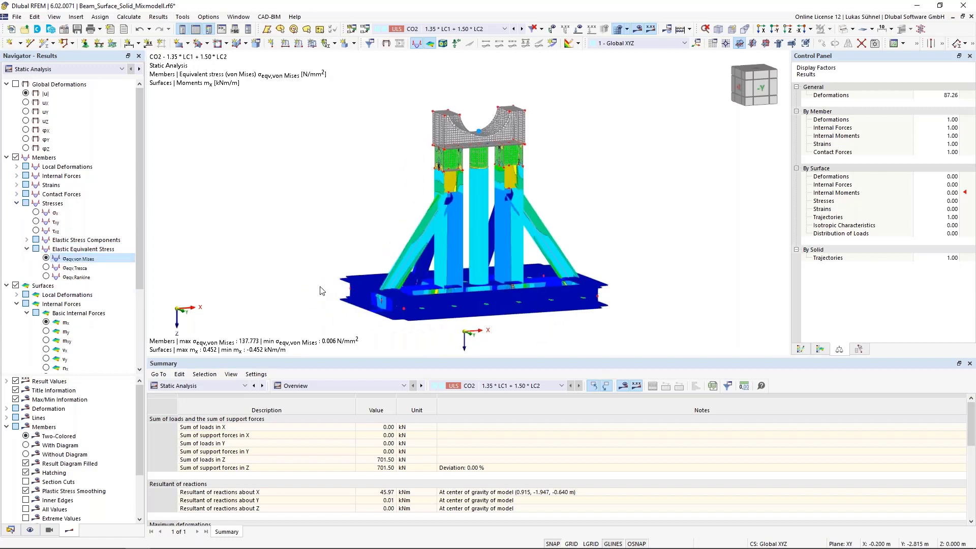
Step: Display the maximum von Mises equivalent stress σeqv,Mises,Max on the surfaces
{"action": "scroll", "coordinate": [53, 279], "scroll_direction": "down", "scroll_amount": 4}
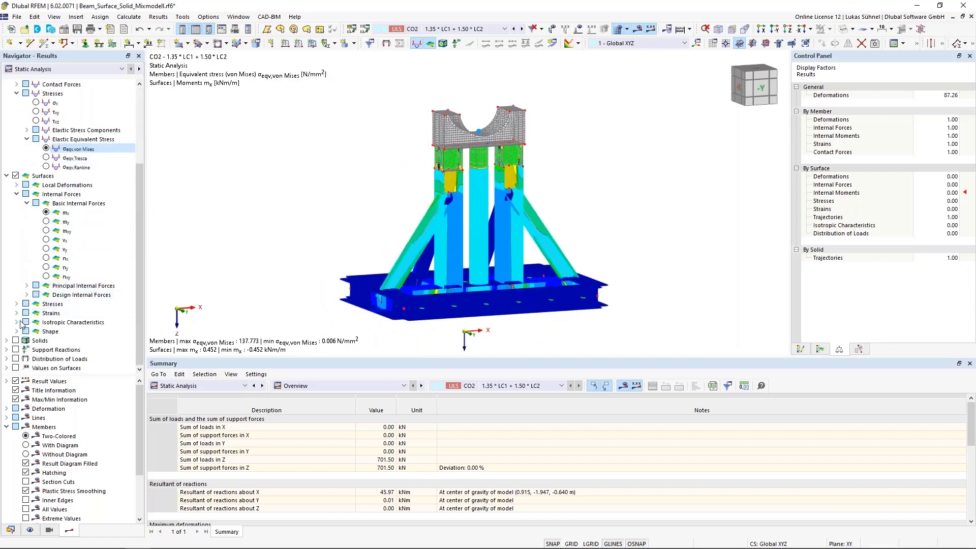
{"action": "left_click", "coordinate": [16, 304]}
{"action": "scroll", "coordinate": [23, 307], "scroll_direction": "down", "scroll_amount": 2}
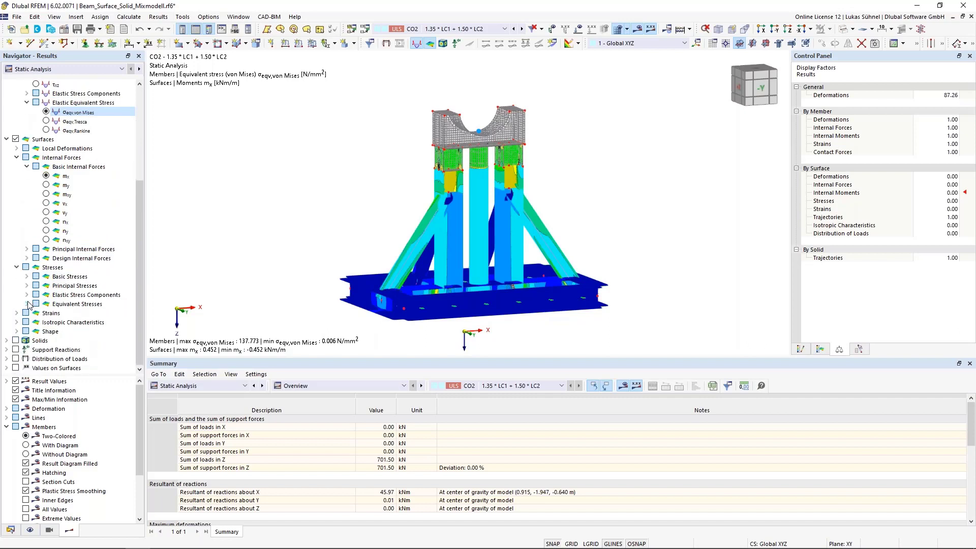
{"action": "left_click", "coordinate": [27, 304]}
{"action": "left_click", "coordinate": [38, 313]}
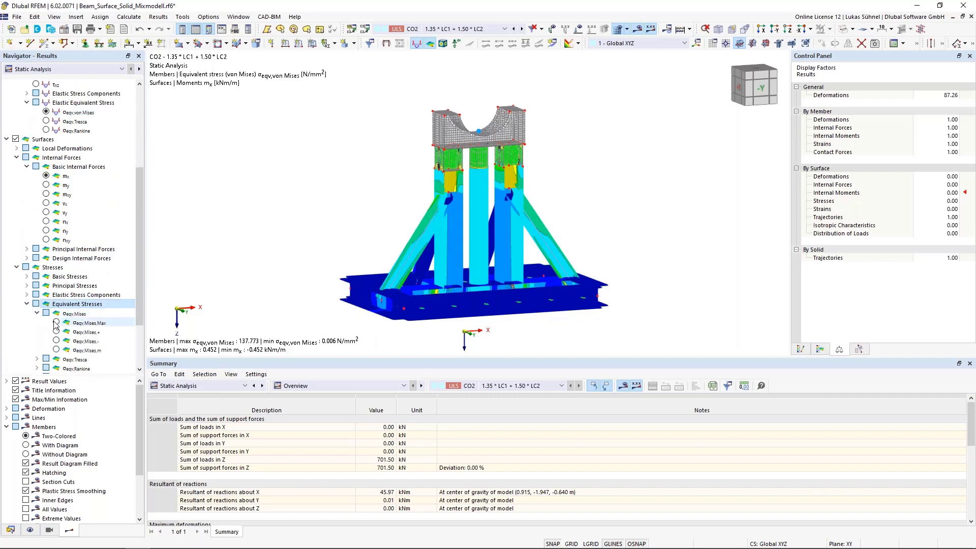
{"action": "left_click", "coordinate": [56, 323]}
Step: Add the von Mises equivalent stress σeqv,Mises to the displayed results of the solids
{"action": "scroll", "coordinate": [56, 305], "scroll_direction": "down", "scroll_amount": 3}
{"action": "double_click", "coordinate": [24, 343]}
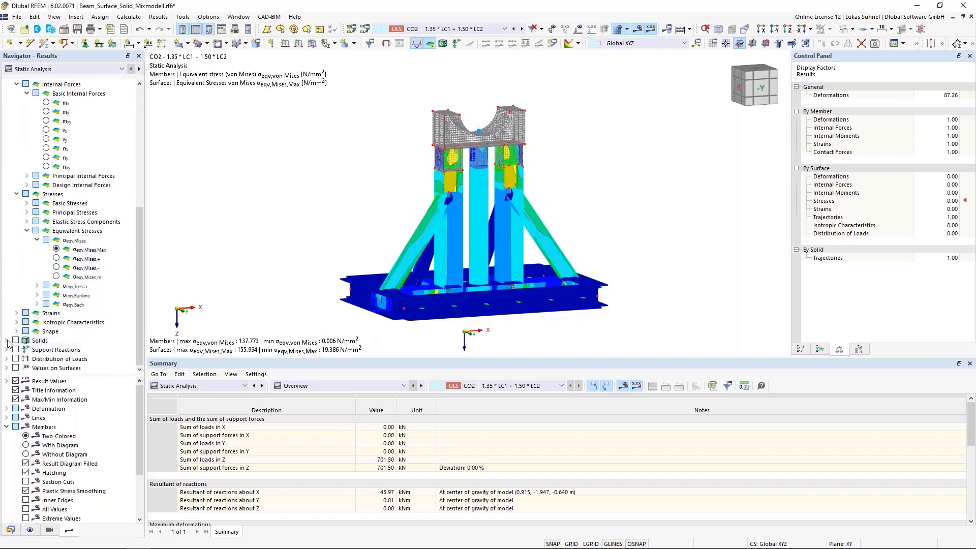
{"action": "scroll", "coordinate": [30, 336], "scroll_direction": "down", "scroll_amount": 5}
{"action": "left_click", "coordinate": [27, 332]}
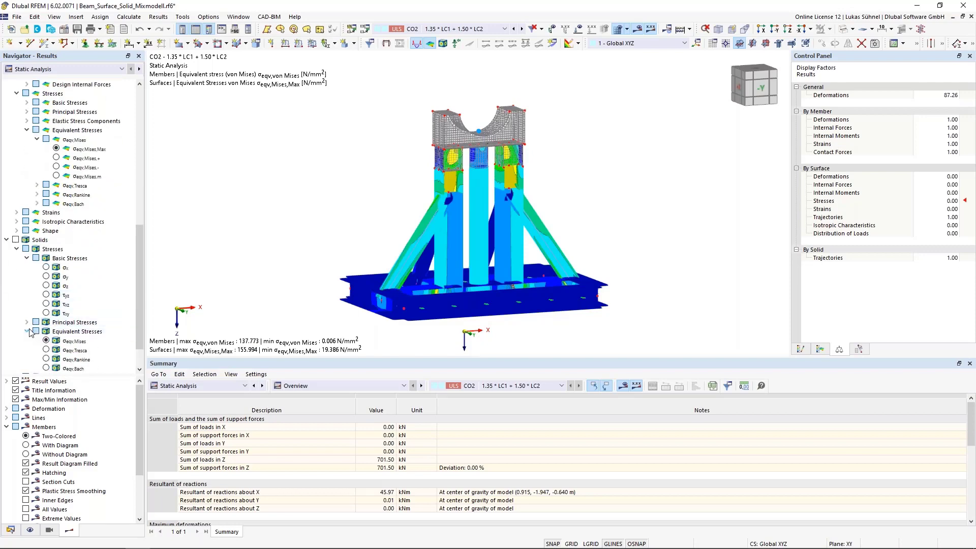
{"action": "scroll", "coordinate": [40, 320], "scroll_direction": "down", "scroll_amount": 2}
{"action": "left_click", "coordinate": [46, 304]}
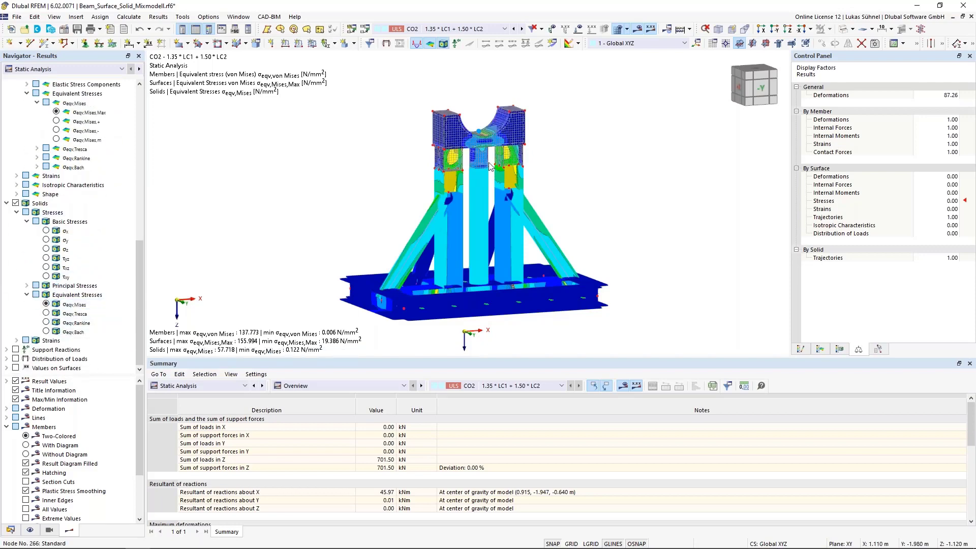
Step: Examine the combined von Mises stresses on members, surfaces and solid, and show the color scale for the member stresses
{"action": "scroll", "coordinate": [491, 177], "scroll_direction": "up", "scroll_amount": 6}
{"action": "scroll", "coordinate": [490, 178], "scroll_direction": "down", "scroll_amount": 5}
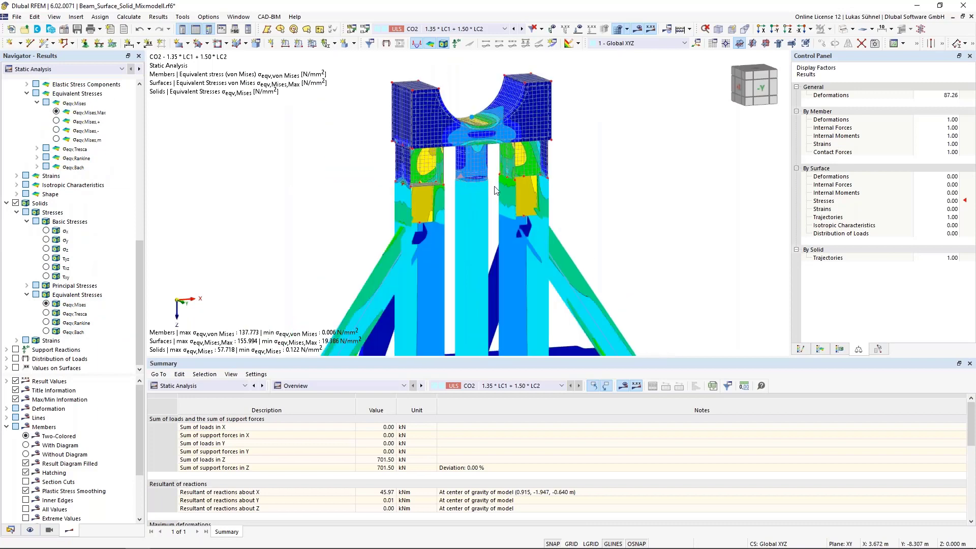
{"action": "middle_click_drag", "start_coordinate": [612, 185], "coordinate": [510, 213], "text": "ctrl"}
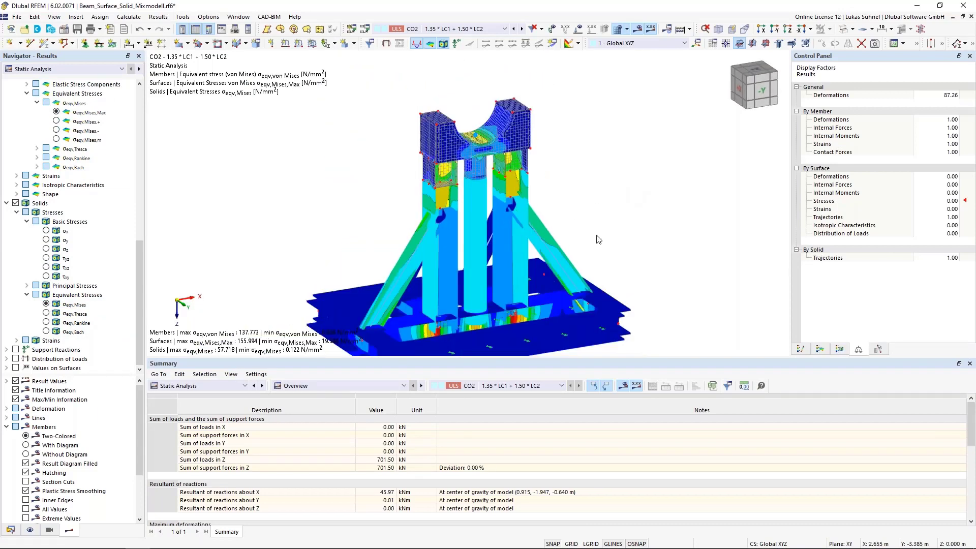
{"action": "middle_click_drag", "start_coordinate": [595, 240], "coordinate": [513, 201], "text": "ctrl"}
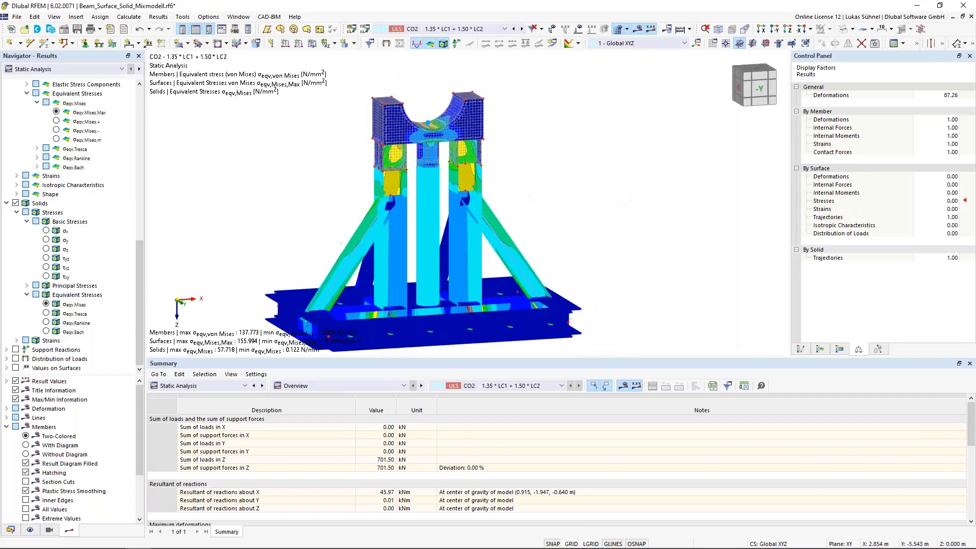
{"action": "left_click", "coordinate": [801, 349]}
{"action": "middle_click_drag", "start_coordinate": [465, 297], "coordinate": [561, 266]}
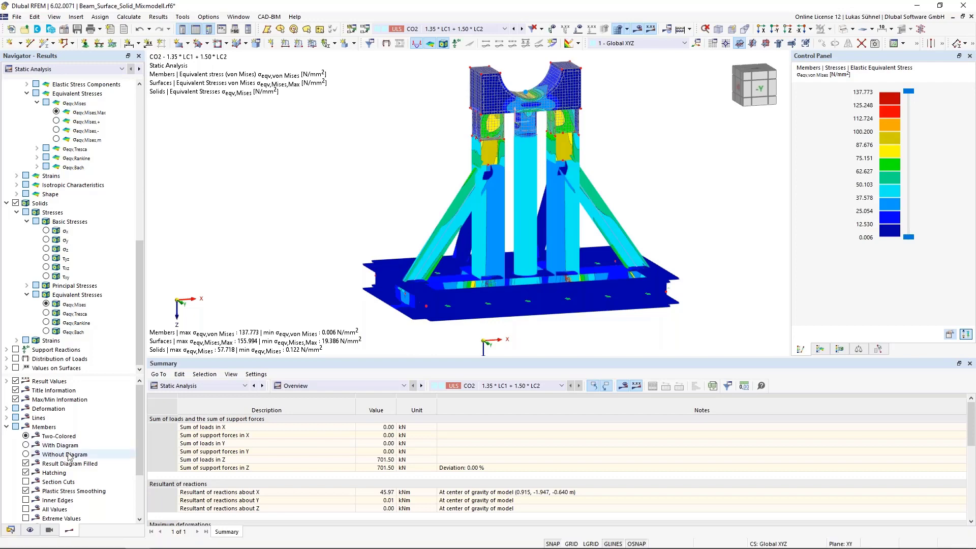
Step: Activate the Stress-Strain Analysis design add-on in the model's base data, and check the assigned standards
{"action": "left_click", "coordinate": [11, 530]}
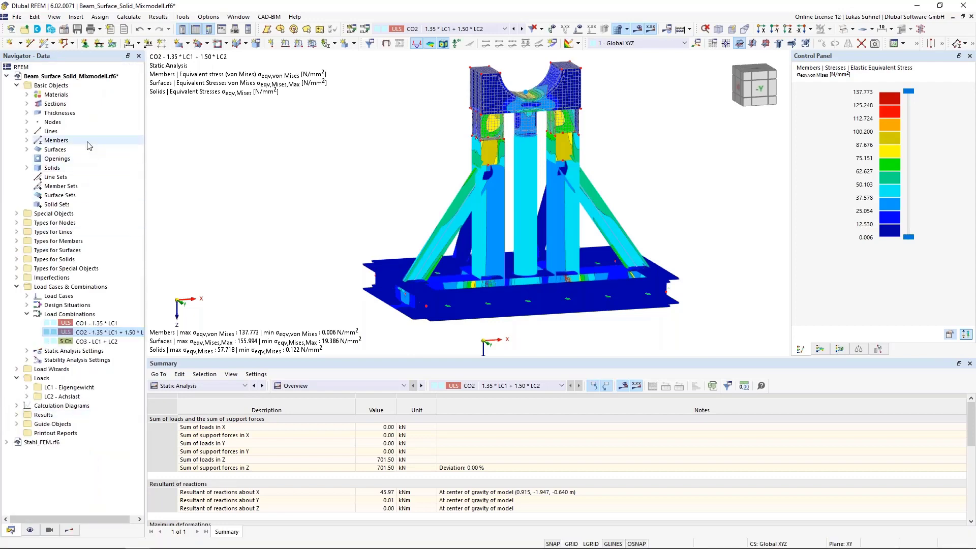
{"action": "right_click", "coordinate": [54, 74]}
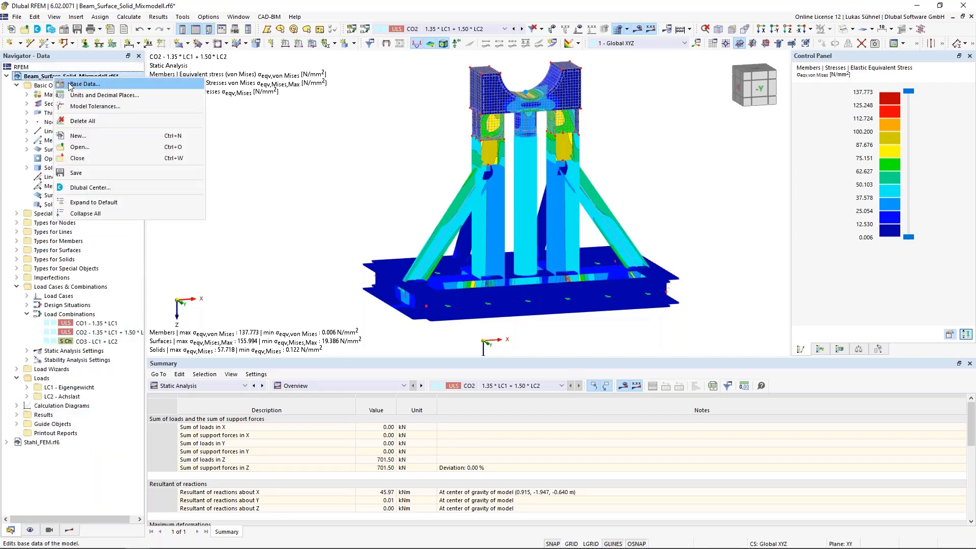
{"action": "left_click", "coordinate": [87, 226]}
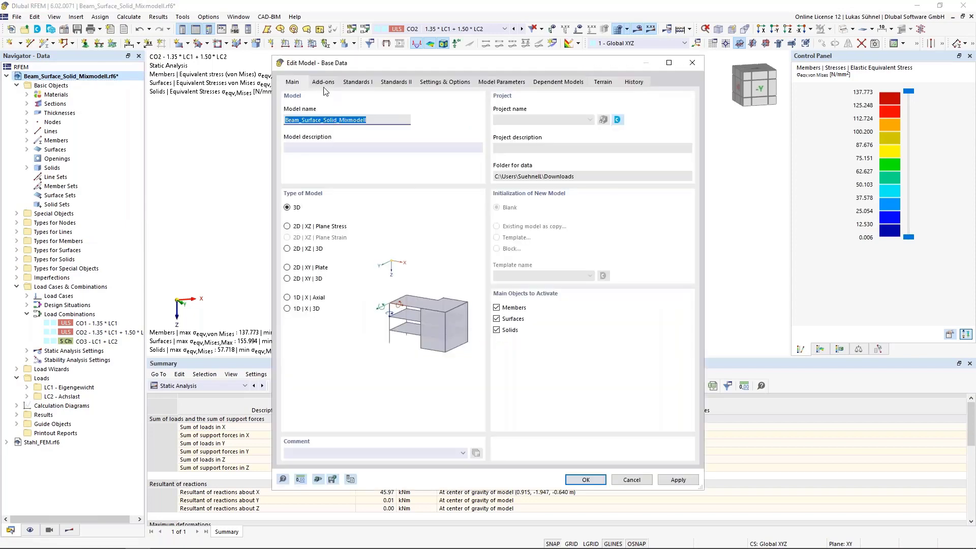
{"action": "left_click", "coordinate": [323, 82]}
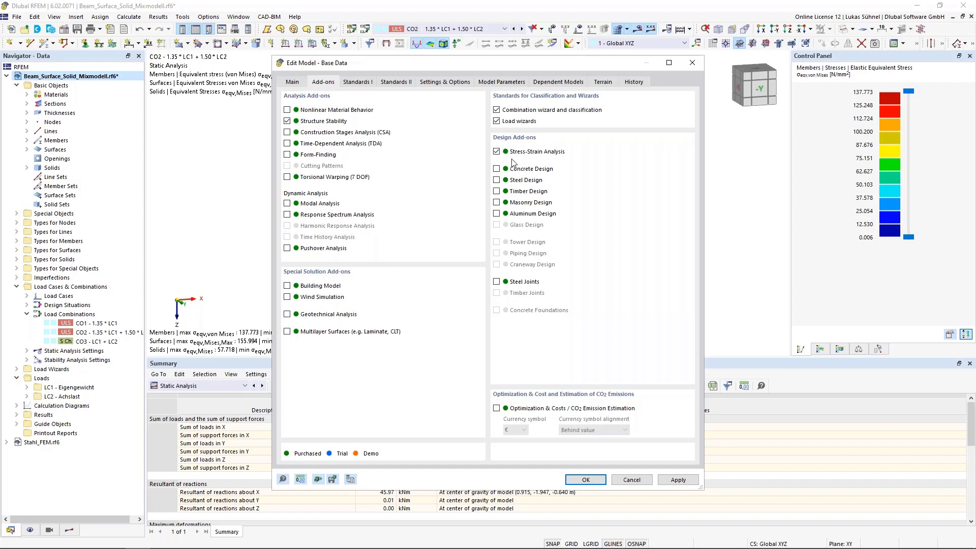
{"action": "left_click", "coordinate": [362, 82]}
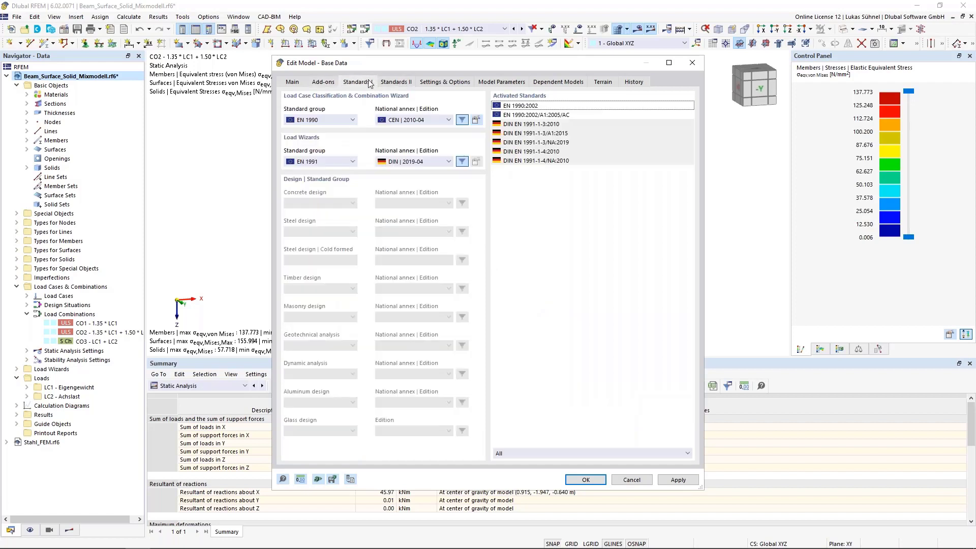
{"action": "left_click", "coordinate": [323, 82]}
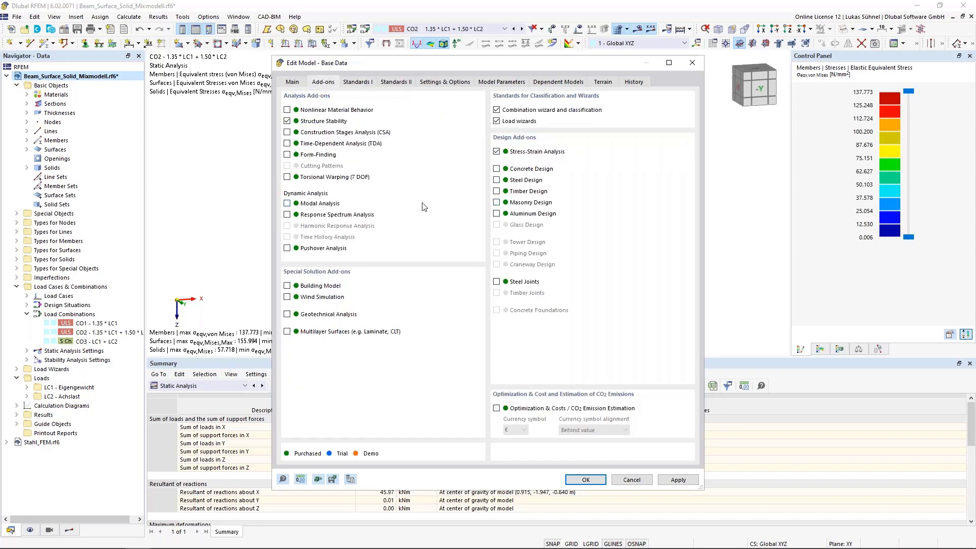
{"action": "left_click", "coordinate": [365, 83]}
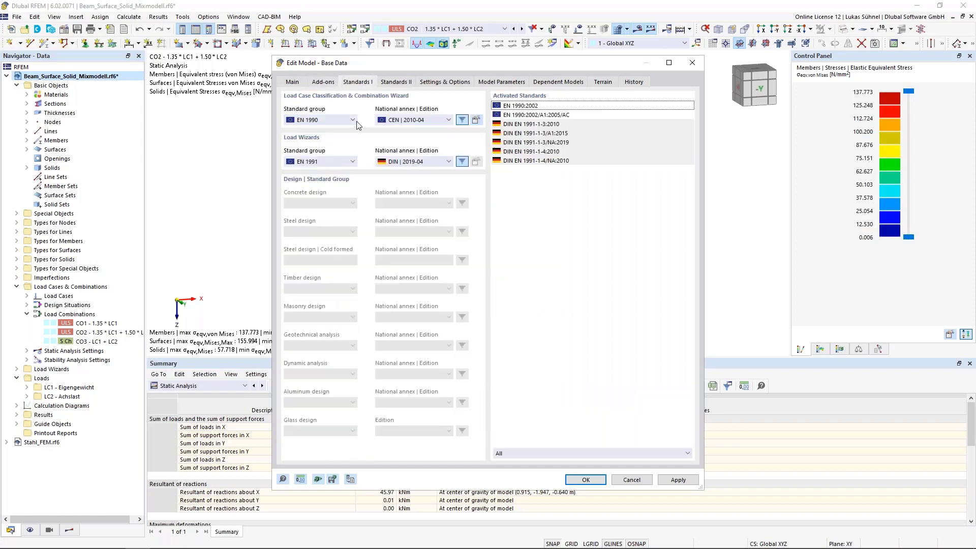
{"action": "left_click", "coordinate": [322, 83]}
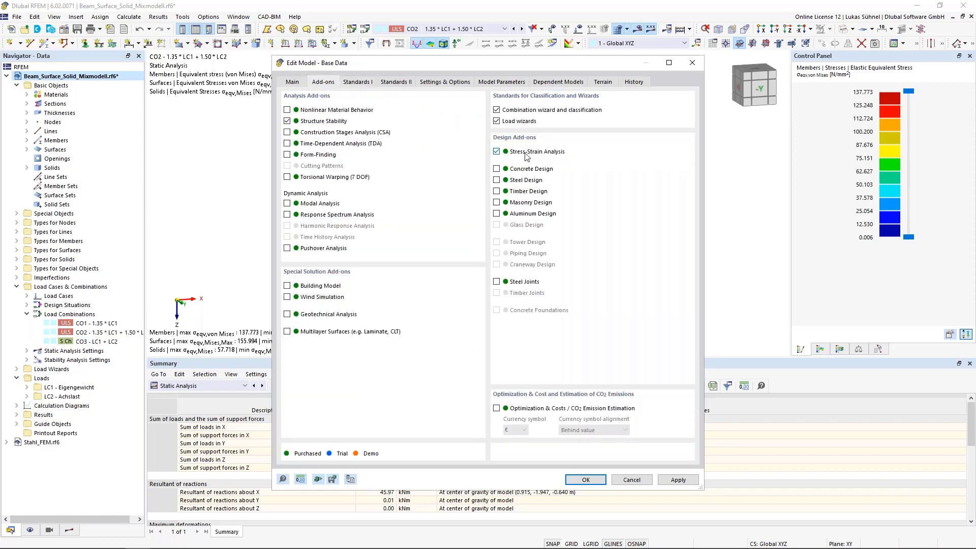
{"action": "left_click", "coordinate": [590, 481]}
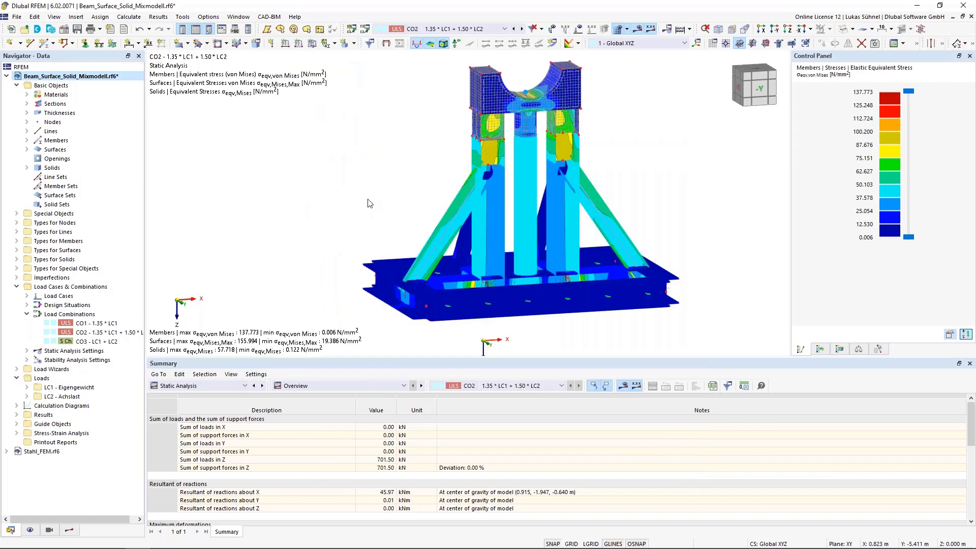
Step: Show the Stress-Strain Analysis input data and look through the objects to analyze, stress ranges, materials and design situations
{"action": "left_click", "coordinate": [230, 387]}
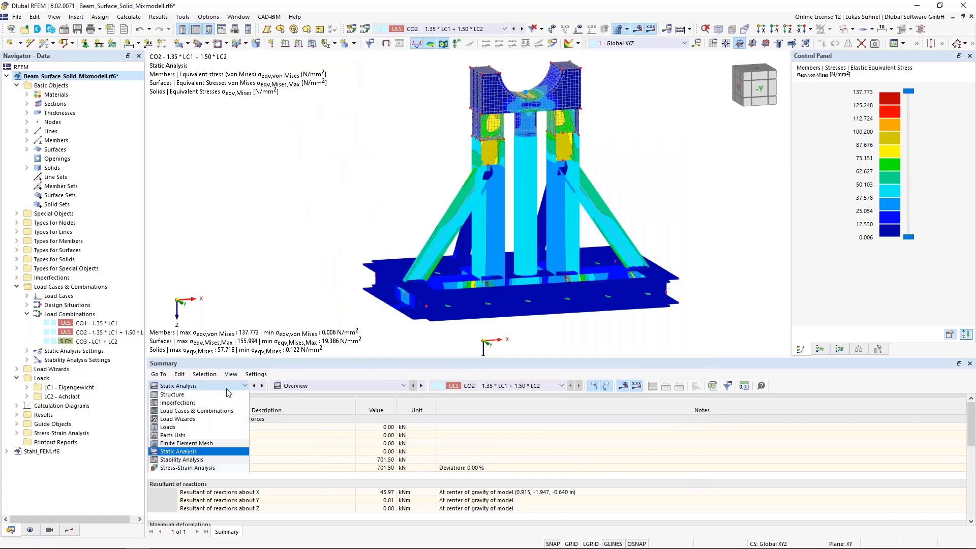
{"action": "left_click", "coordinate": [179, 467]}
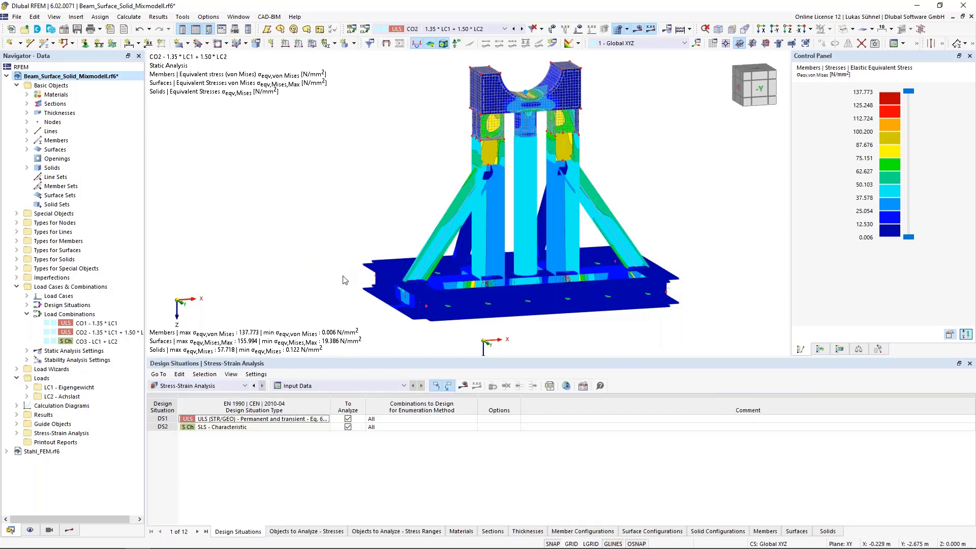
{"action": "scroll", "coordinate": [374, 263], "scroll_direction": "down", "scroll_amount": 2}
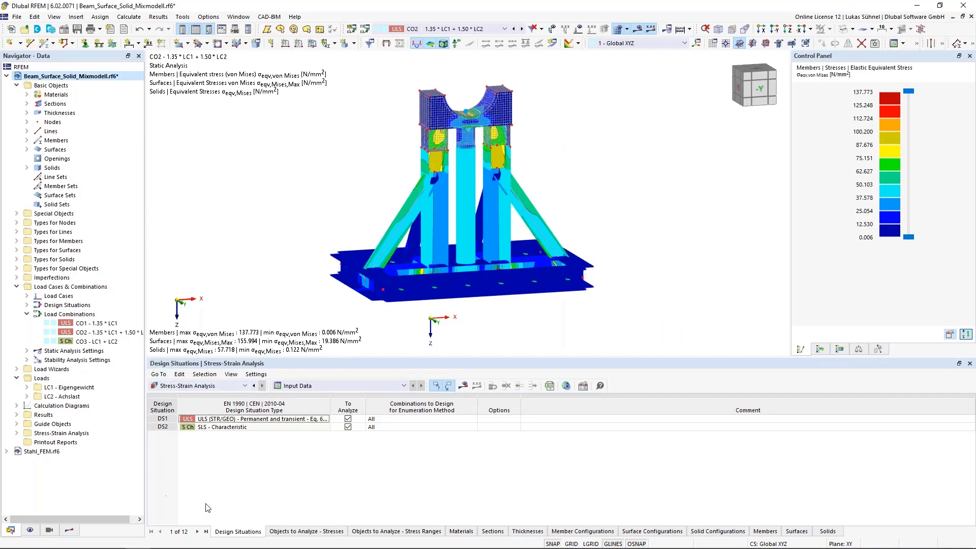
{"action": "left_click", "coordinate": [305, 532]}
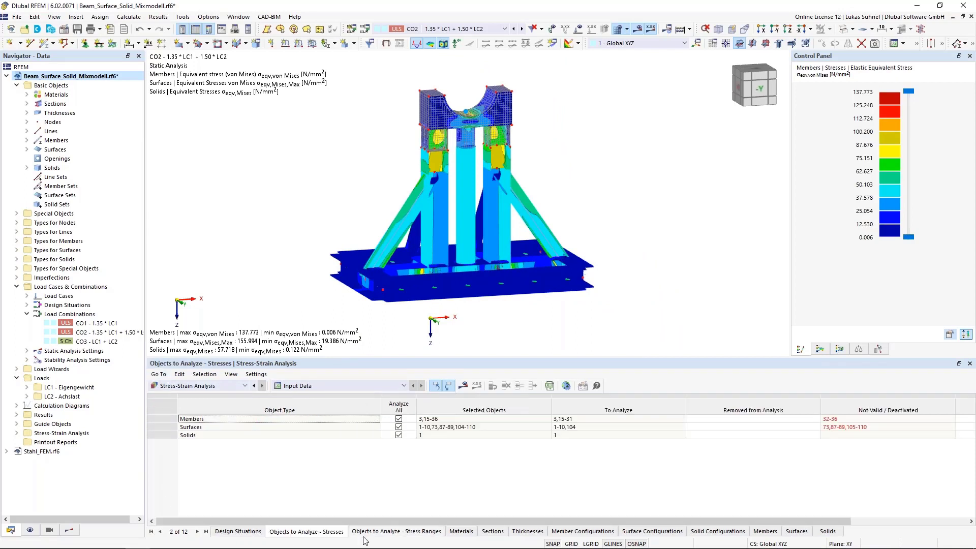
{"action": "left_click", "coordinate": [391, 534]}
{"action": "left_click", "coordinate": [468, 532]}
{"action": "left_click", "coordinate": [234, 532]}
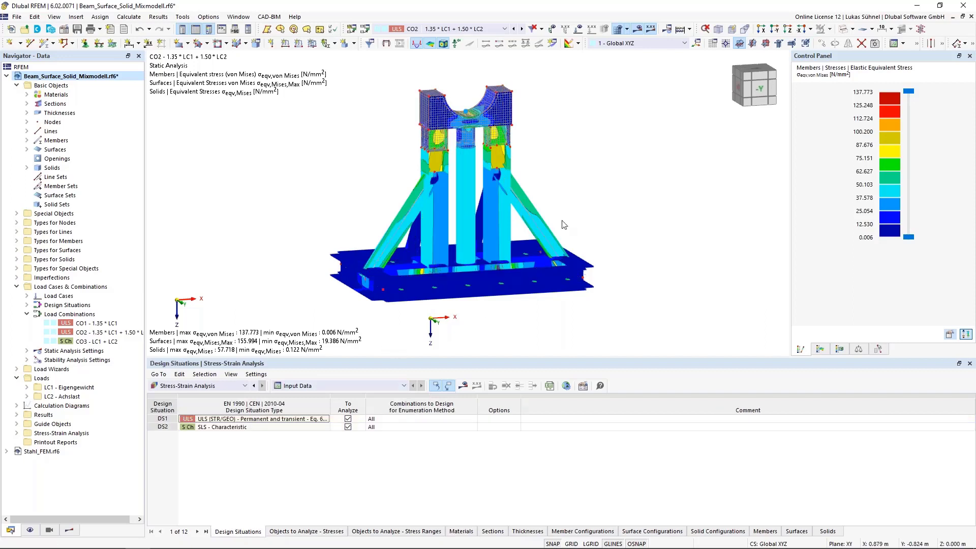
Step: Hide the results, show the model rendered, and exclude the SLS - Characteristic design situation from the stress-strain analysis
{"action": "left_click", "coordinate": [636, 29]}
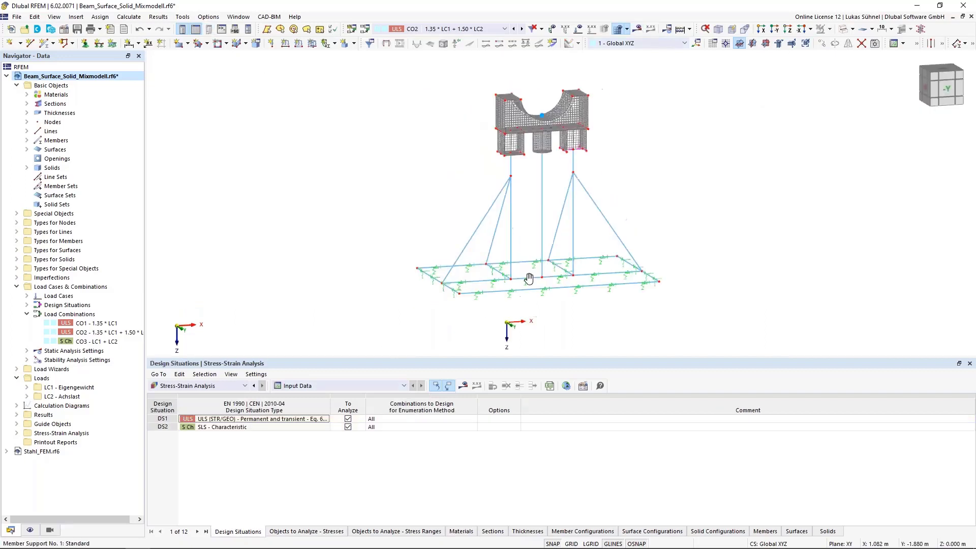
{"action": "left_click", "coordinate": [843, 29]}
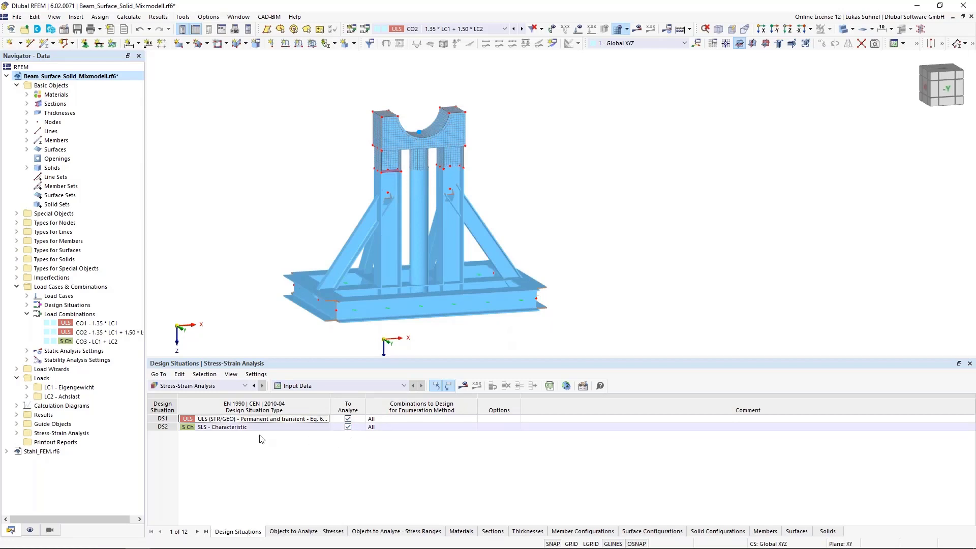
{"action": "left_click", "coordinate": [347, 427]}
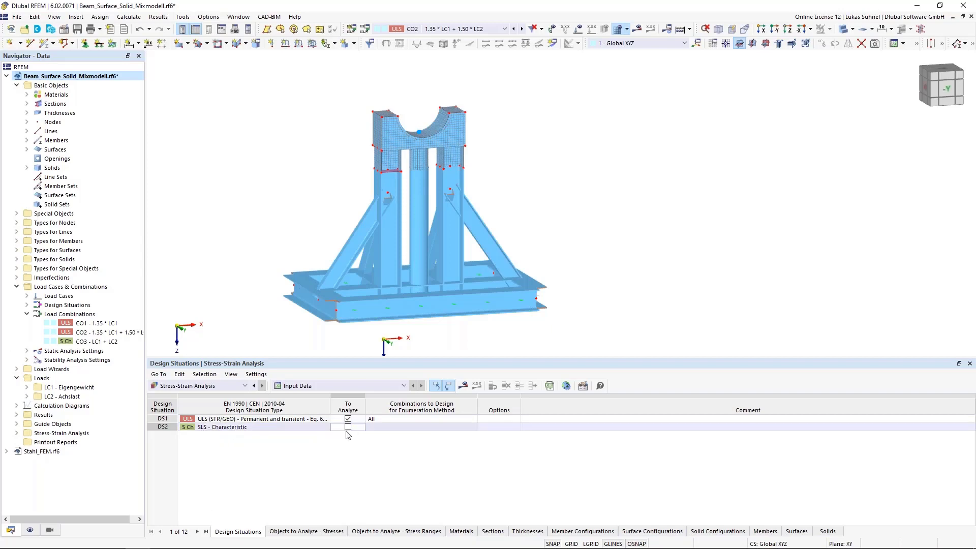
Step: Try a graphical selection of individual surfaces for the stress analysis, cancel it and restore the analysis of all surfaces
{"action": "left_click", "coordinate": [319, 531]}
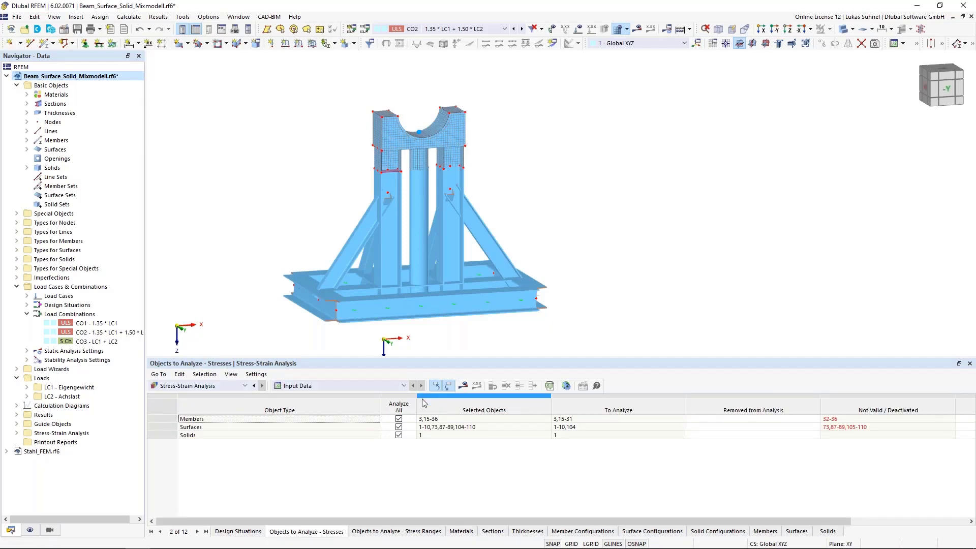
{"action": "left_click", "coordinate": [399, 427]}
{"action": "left_click", "coordinate": [502, 434]}
{"action": "left_click", "coordinate": [502, 427]}
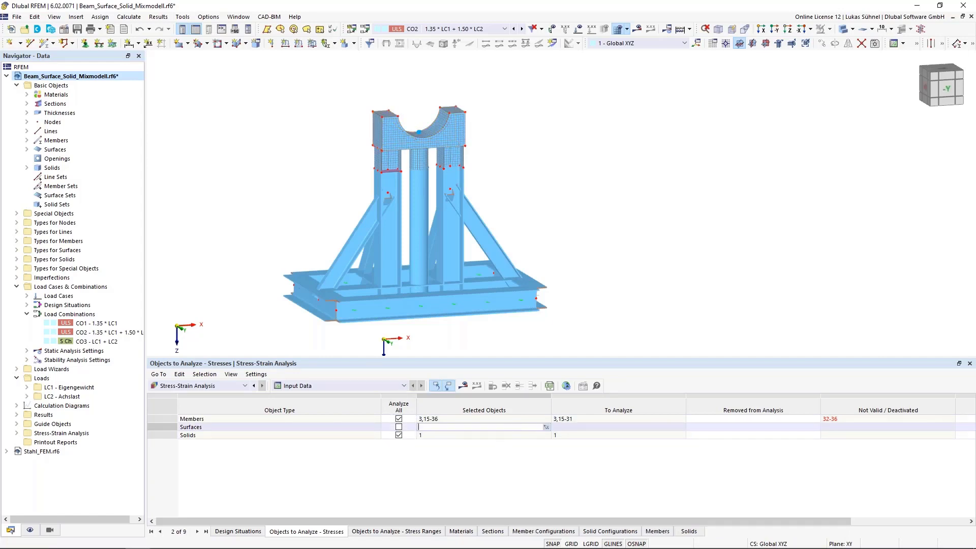
{"action": "left_click", "coordinate": [549, 427]}
{"action": "left_click_drag", "start_coordinate": [402, 162], "coordinate": [402, 164]}
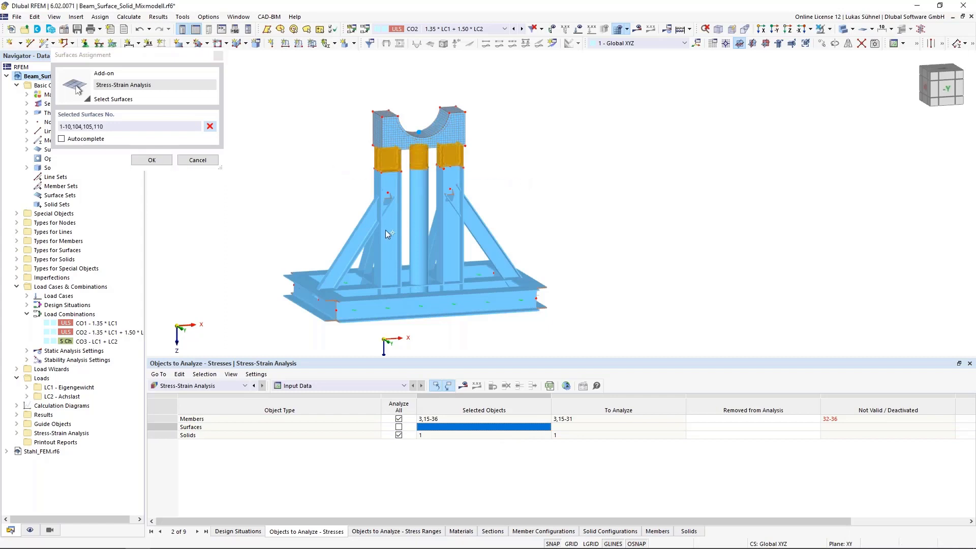
{"action": "left_click", "coordinate": [197, 160]}
{"action": "left_click", "coordinate": [399, 427]}
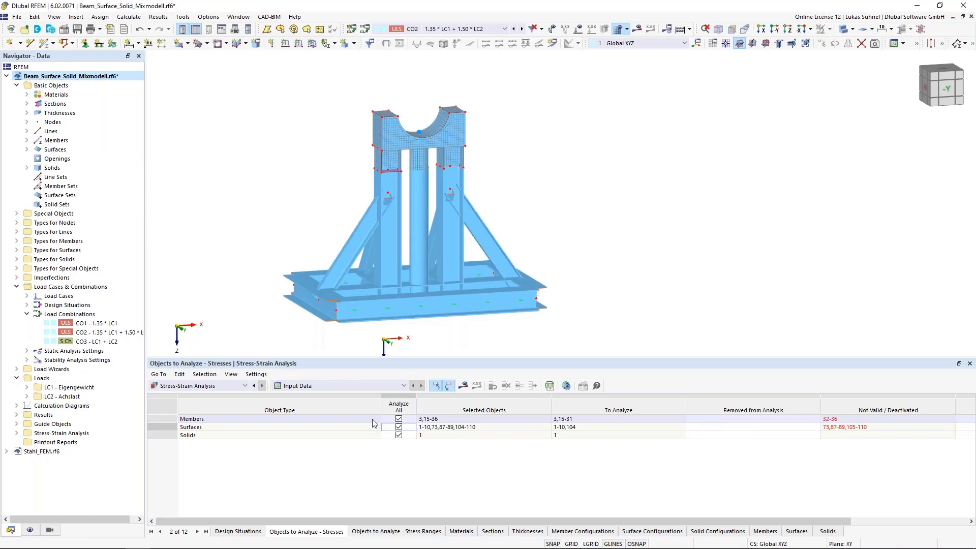
Step: Include all solids in the objects to analyze for stress ranges
{"action": "left_click", "coordinate": [407, 531]}
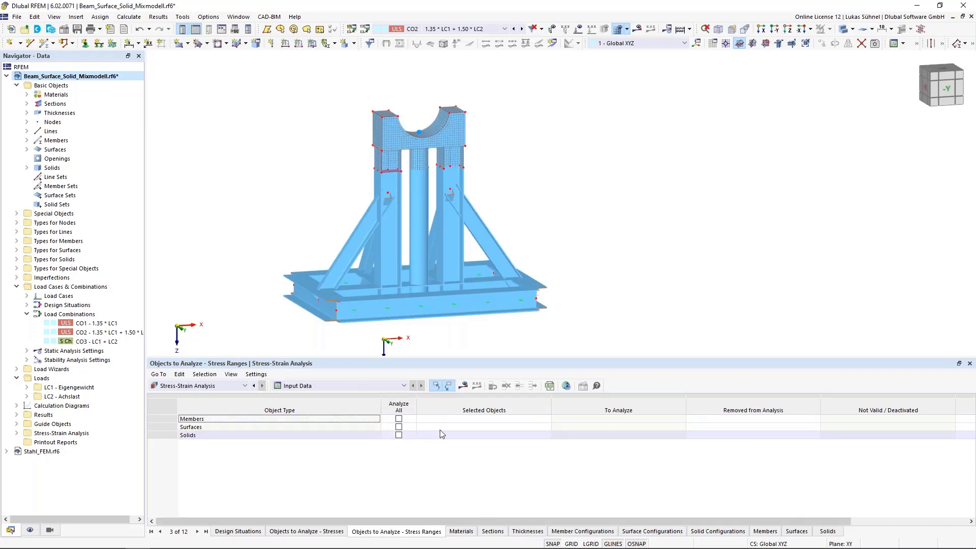
{"action": "left_click", "coordinate": [398, 435]}
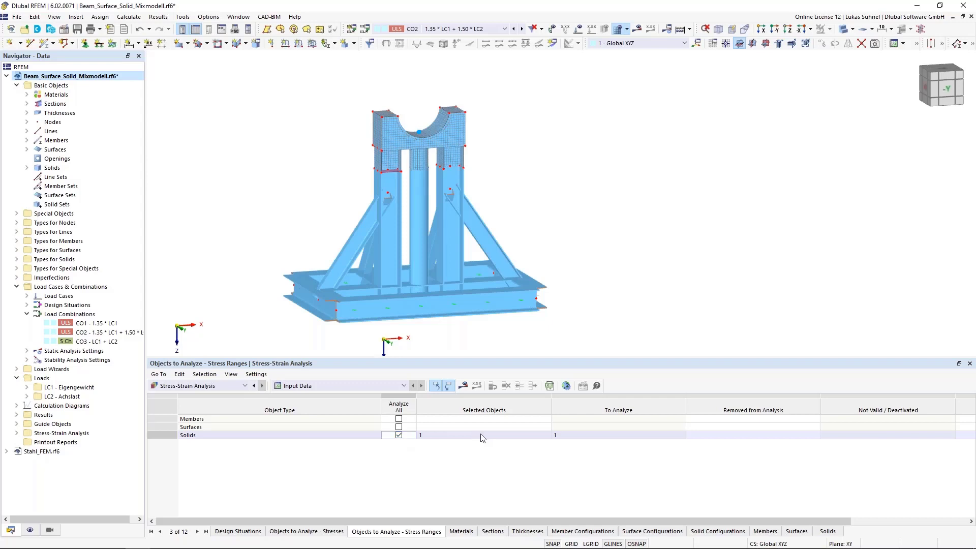
Step: Examine the materials, sections and thicknesses included in the stress-strain analysis
{"action": "left_click", "coordinate": [462, 531]}
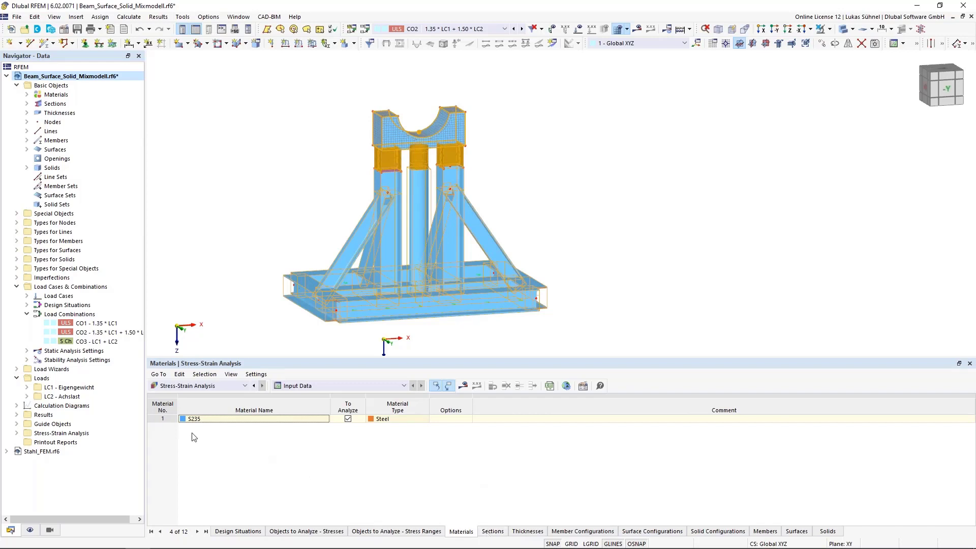
{"action": "left_click", "coordinate": [495, 531]}
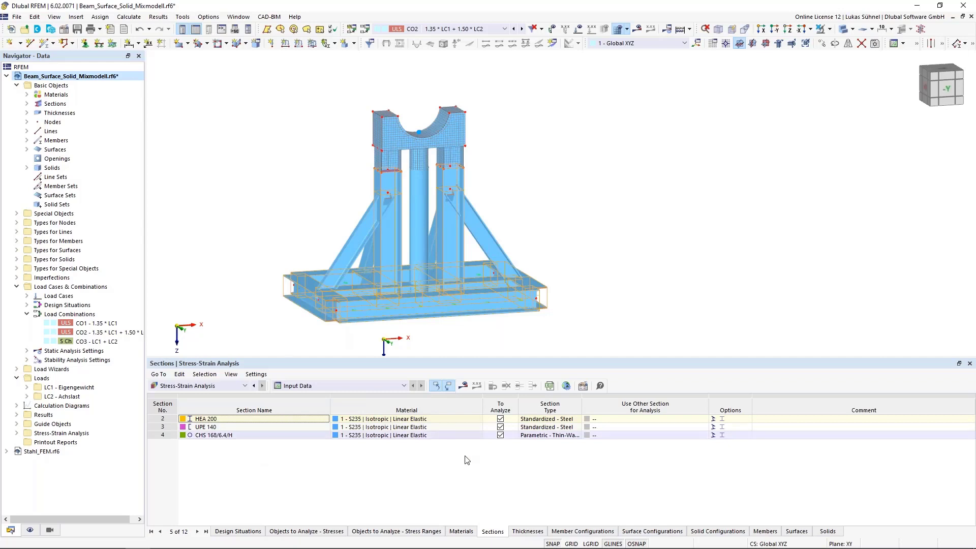
{"action": "left_click", "coordinate": [526, 531]}
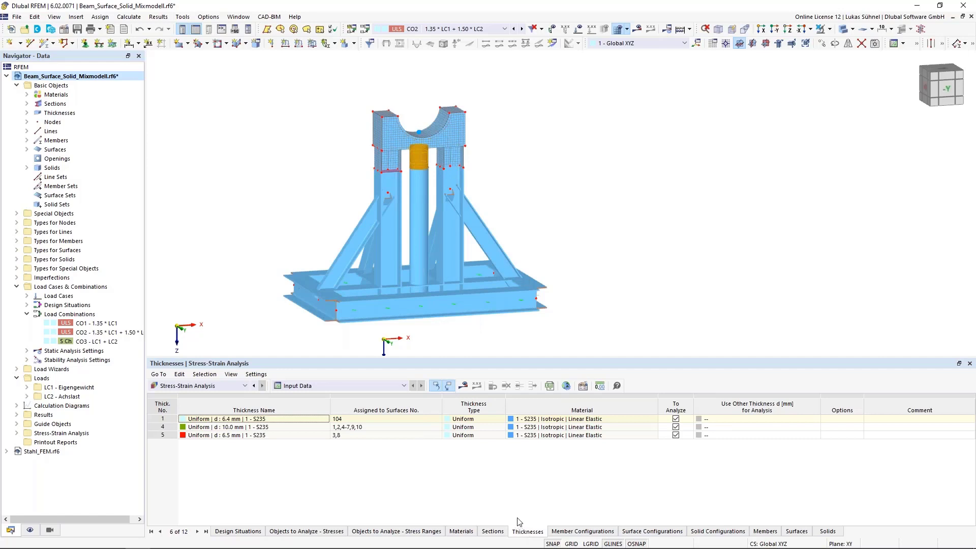
{"action": "left_click", "coordinate": [493, 532]}
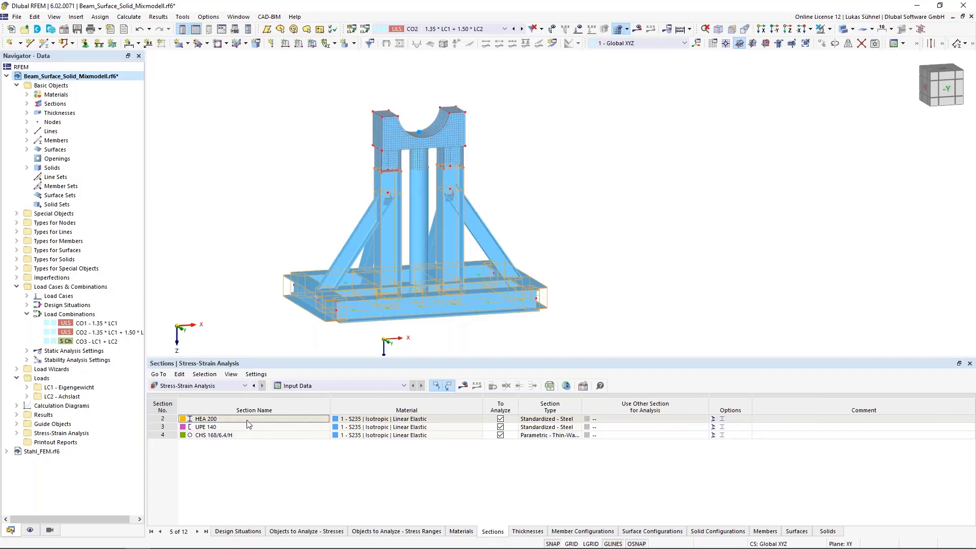
{"action": "left_click", "coordinate": [527, 530]}
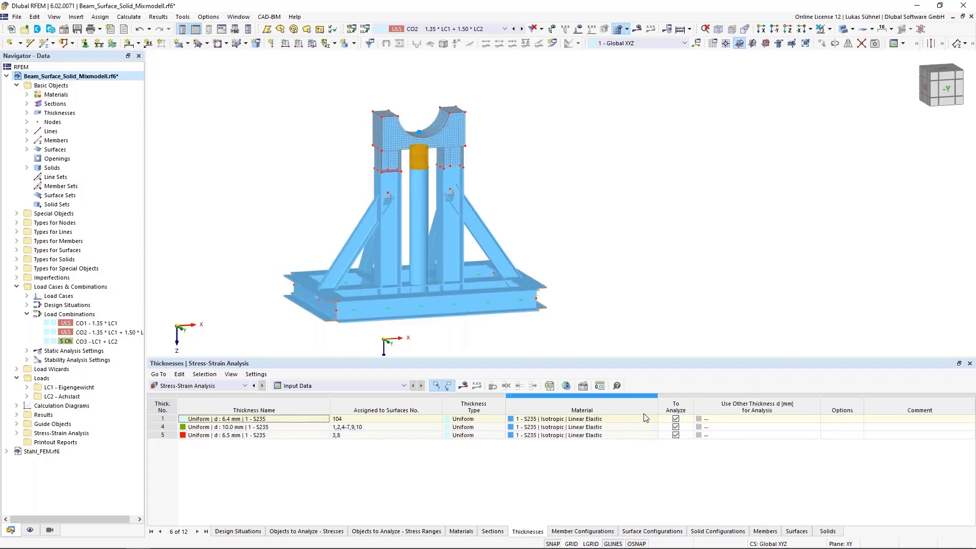
{"action": "left_click", "coordinate": [492, 531]}
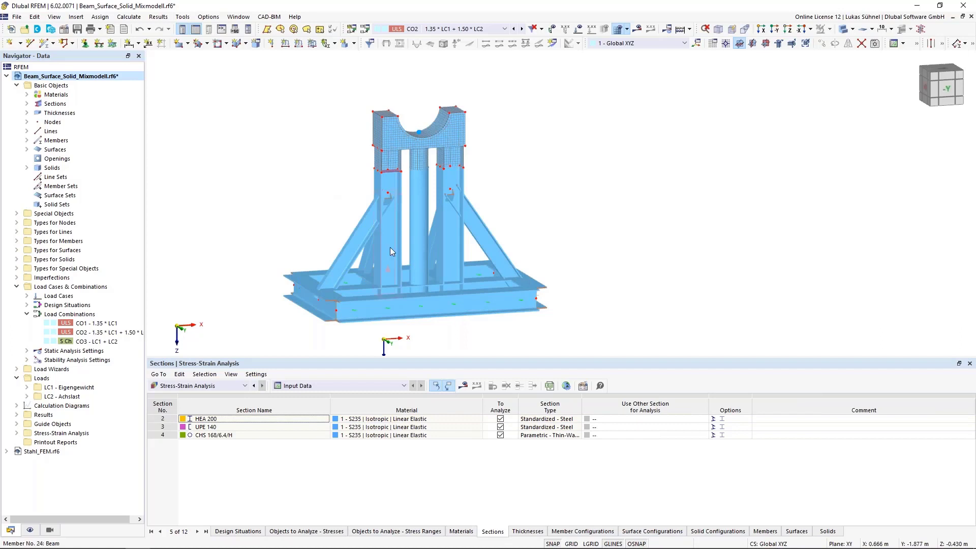
{"action": "mouse_move", "coordinate": [337, 270]}
{"action": "mouse_move", "coordinate": [390, 251]}
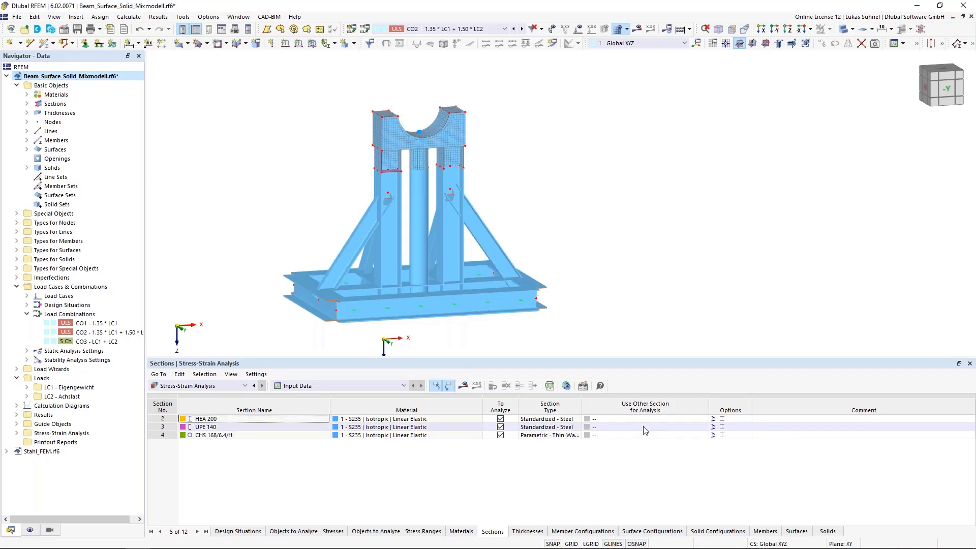
Step: View the substitute section and optimization options for analyzing the HEA 200 section, and cancel without choosing one
{"action": "left_click", "coordinate": [663, 418]}
{"action": "left_click", "coordinate": [666, 419]}
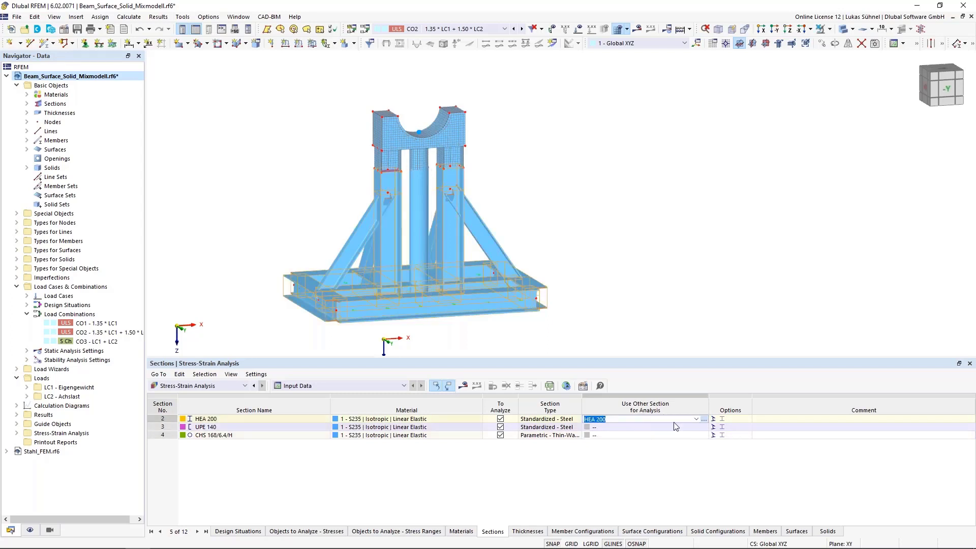
{"action": "key", "text": "alt+Down"}
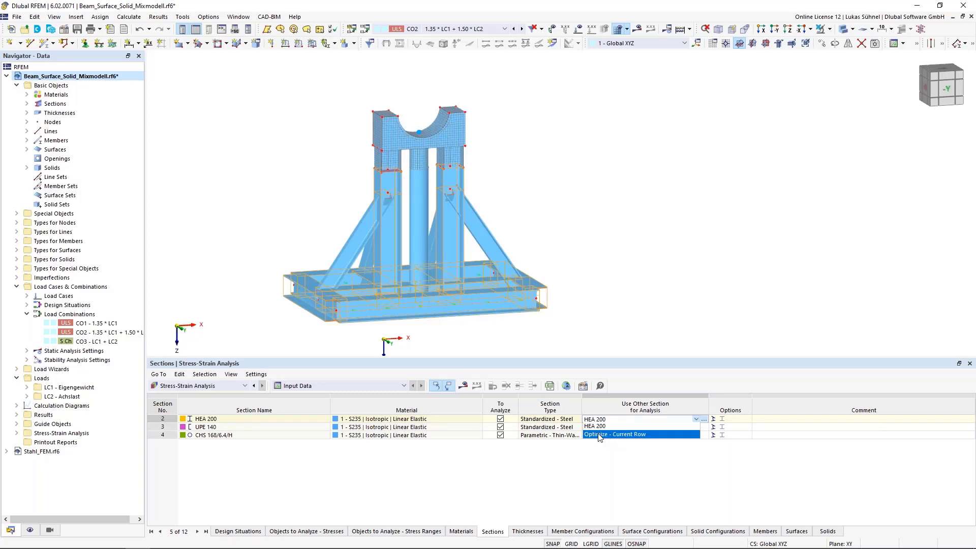
{"action": "key", "text": "Escape"}
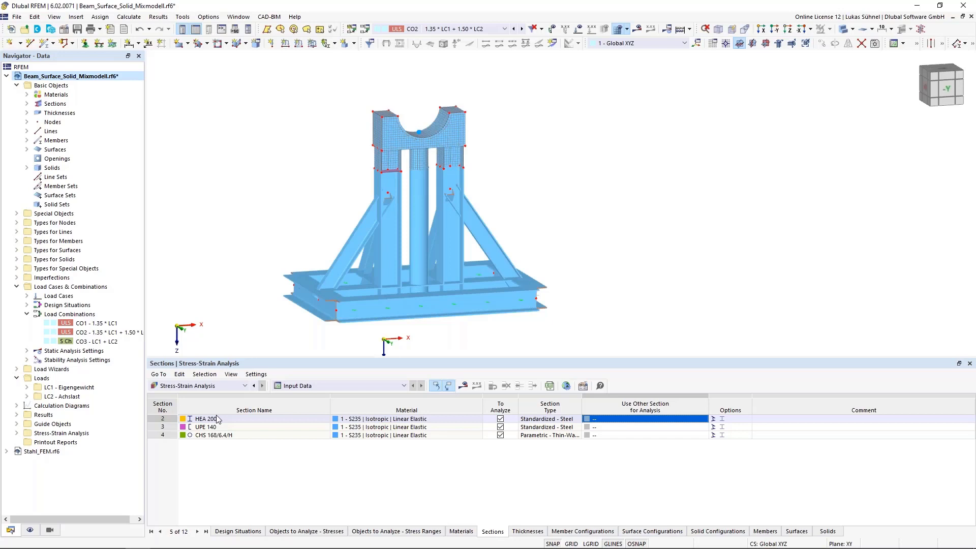
Step: Examine the substitute thickness options for the uniform 6.4 mm thickness in the stress-strain analysis
{"action": "left_click", "coordinate": [523, 531]}
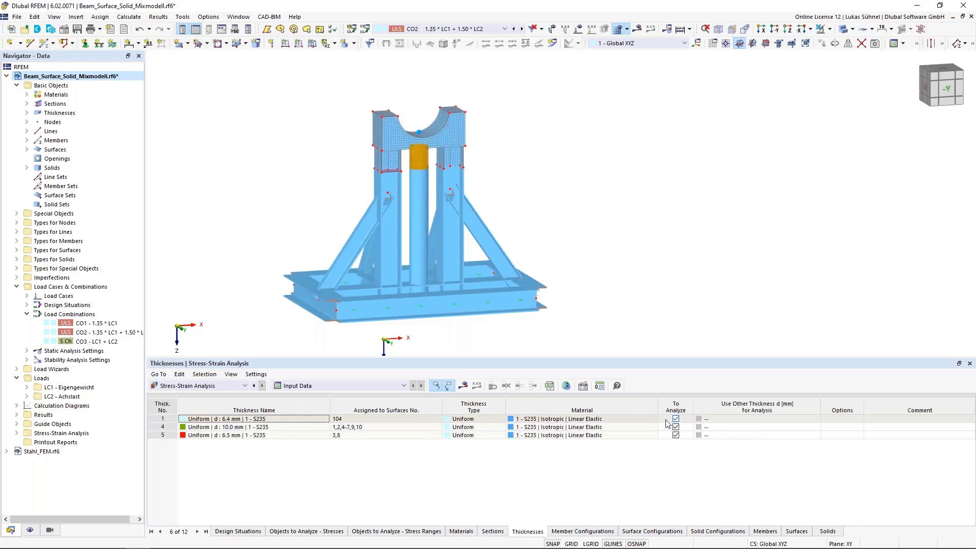
{"action": "left_click", "coordinate": [801, 419]}
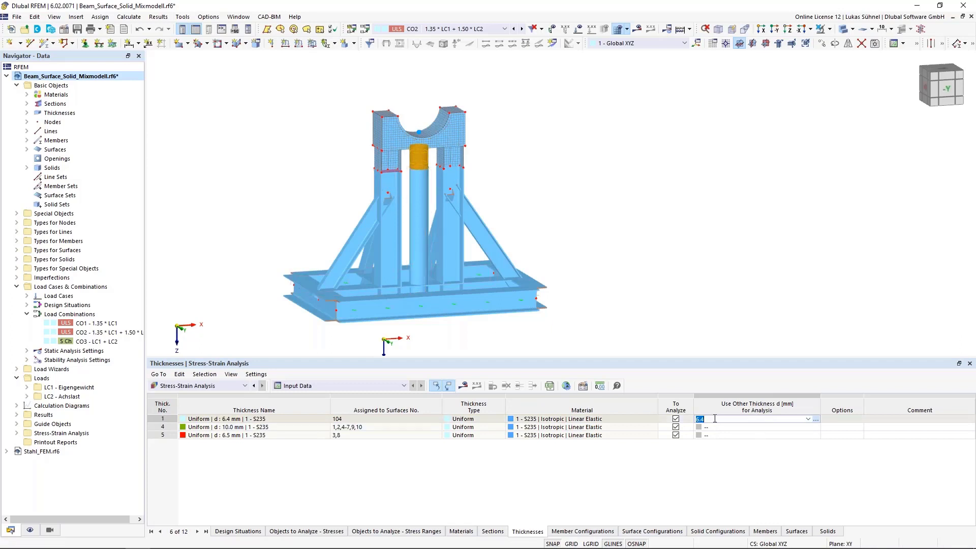
{"action": "left_click", "coordinate": [816, 420]}
{"action": "left_click", "coordinate": [745, 486]}
{"action": "left_click", "coordinate": [808, 419]}
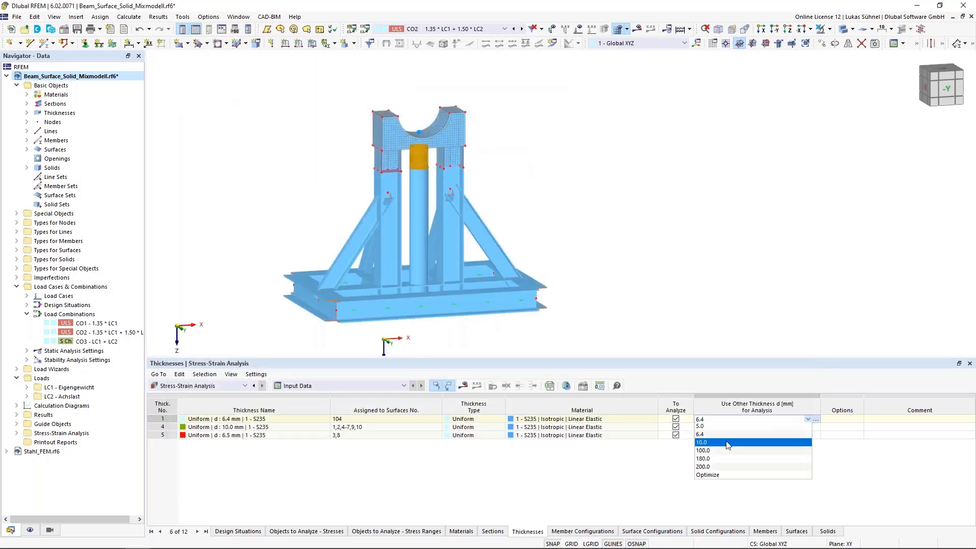
Step: Choose Optimize for the 6.4 mm thickness, inspect its minimum, maximum and optimization step parameters, and cancel without editing them
{"action": "left_click", "coordinate": [710, 476]}
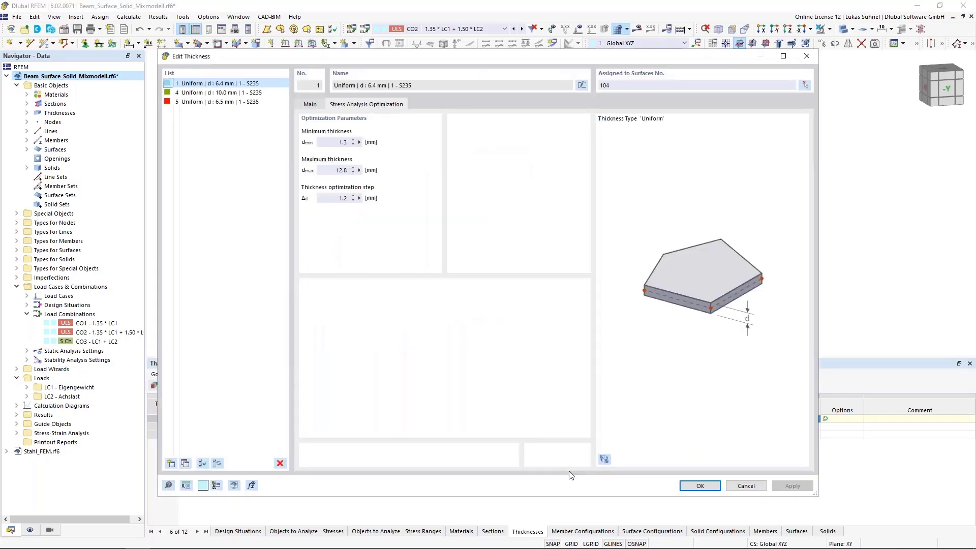
{"action": "double_click", "coordinate": [331, 143]}
{"action": "key", "text": "Tab"}
{"action": "left_click", "coordinate": [321, 198]}
{"action": "double_click", "coordinate": [322, 198]}
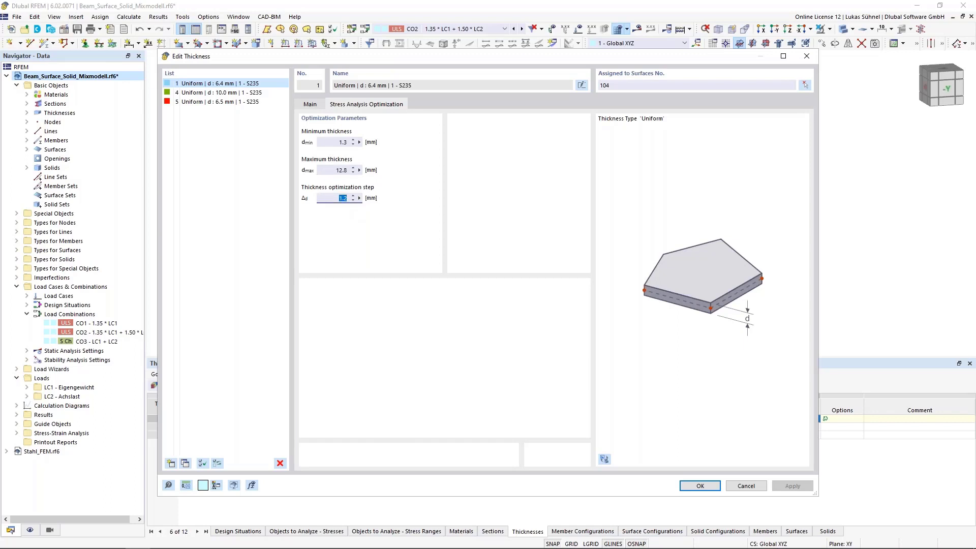
{"action": "left_click", "coordinate": [746, 484]}
Step: Remove the optimization assignment from the 6.4 mm thickness, leaving no other thickness for analysis
{"action": "left_click", "coordinate": [799, 422]}
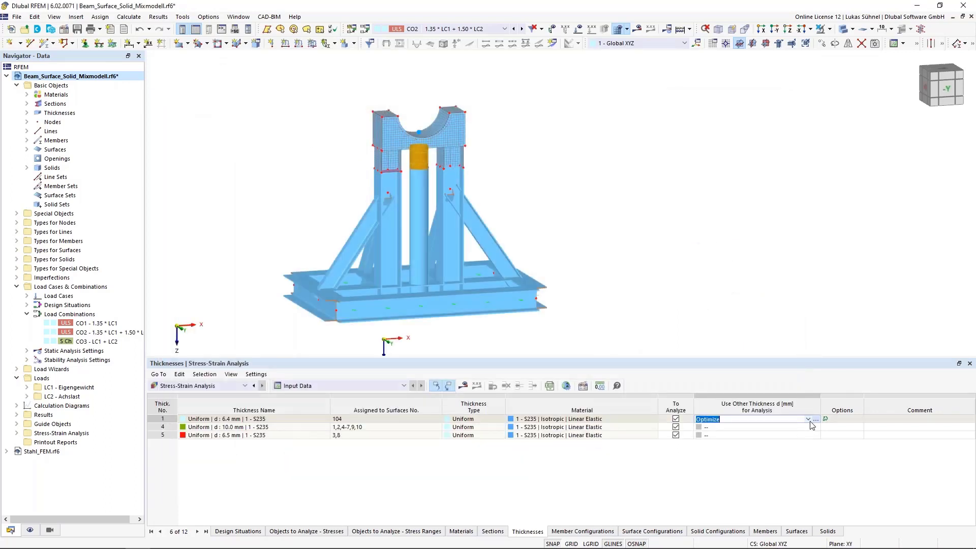
{"action": "left_click", "coordinate": [808, 419]}
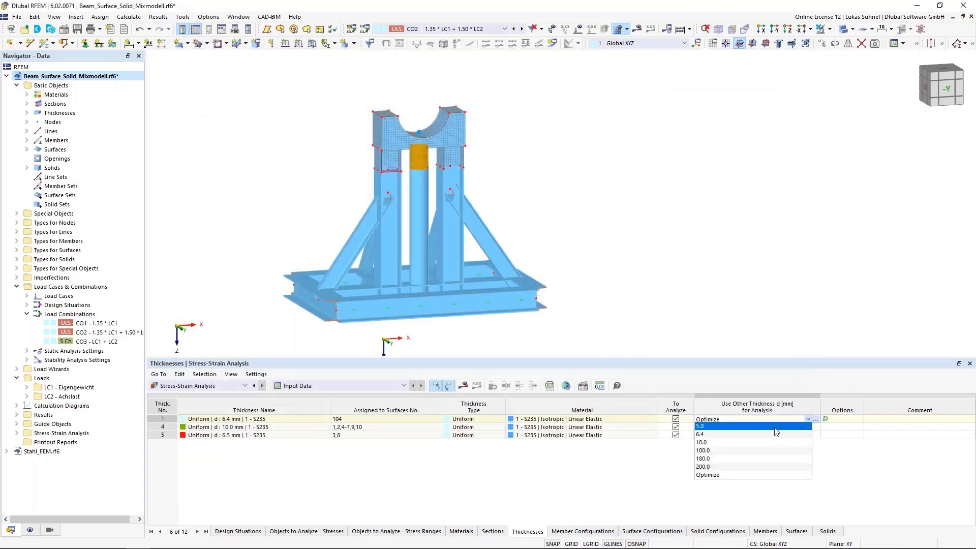
{"action": "left_click", "coordinate": [726, 427]}
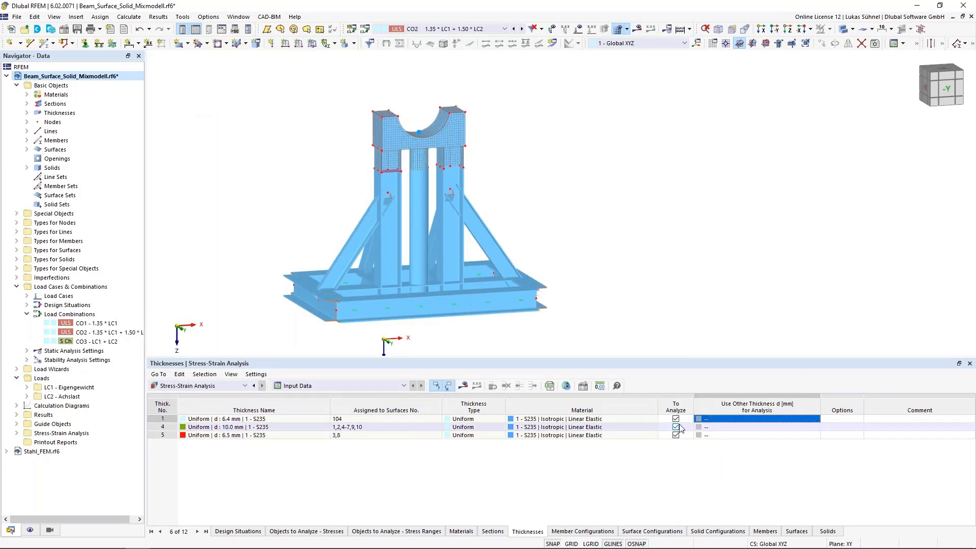
Step: Open the Default member configuration and examine its list of stresses to calculate
{"action": "left_click", "coordinate": [602, 533]}
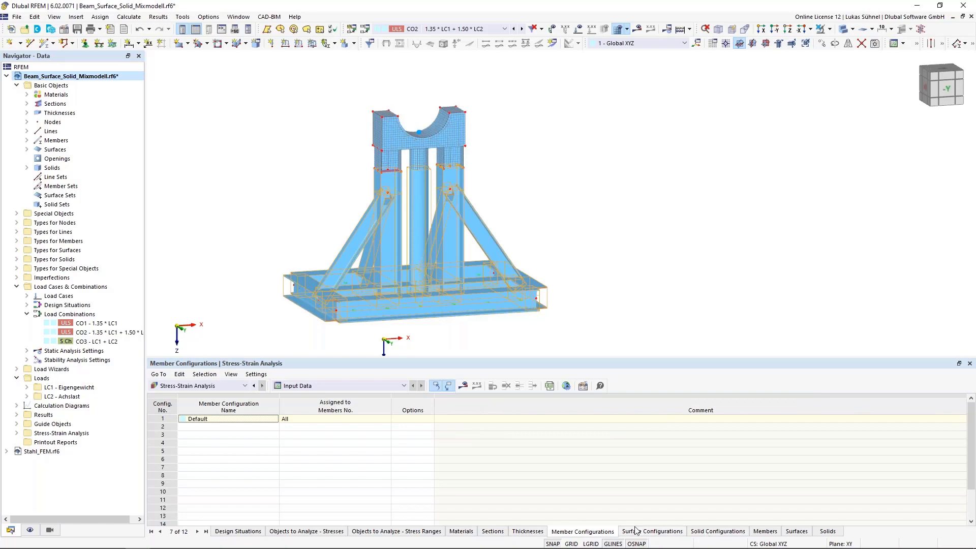
{"action": "left_click", "coordinate": [164, 419]}
{"action": "double_click", "coordinate": [165, 421]}
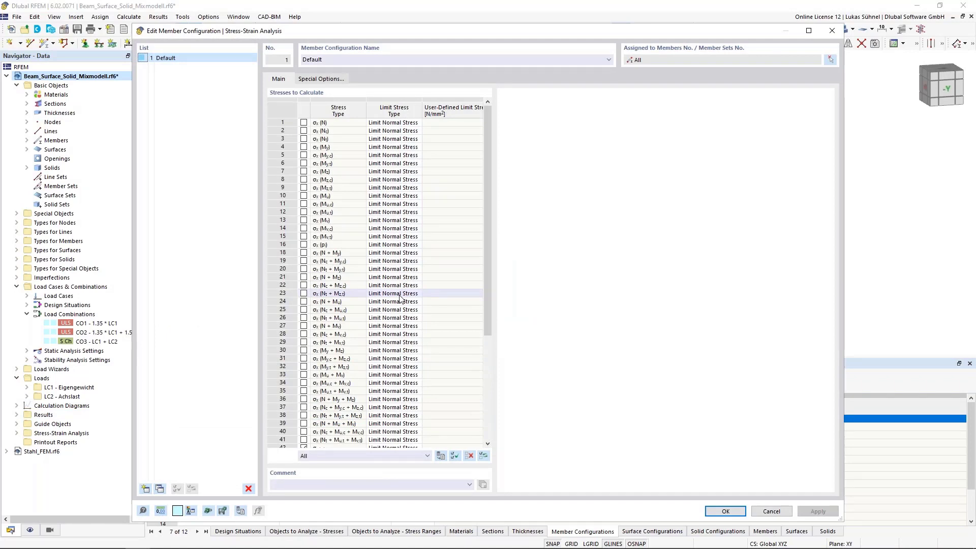
{"action": "scroll", "coordinate": [399, 297], "scroll_direction": "down", "scroll_amount": 6}
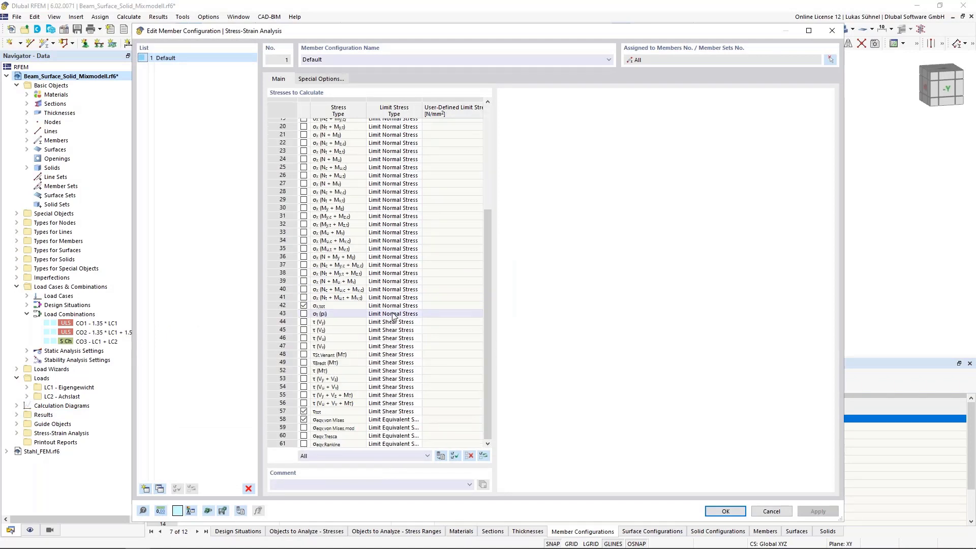
Step: Activate all stress types for calculation in the member configuration and look through them
{"action": "left_click", "coordinate": [455, 455]}
{"action": "scroll", "coordinate": [300, 363], "scroll_direction": "up", "scroll_amount": 6}
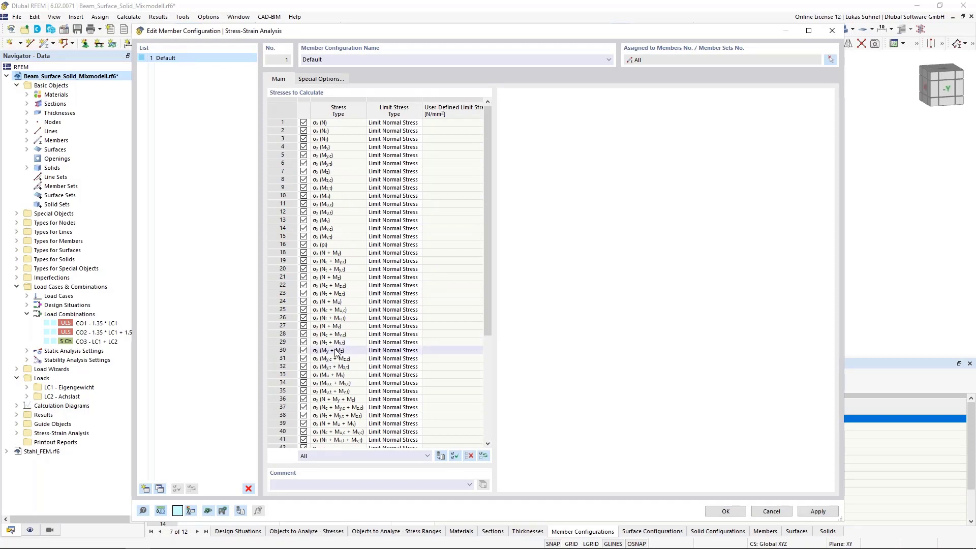
{"action": "scroll", "coordinate": [335, 351], "scroll_direction": "down", "scroll_amount": 6}
Step: Deactivate all member stress types, and enable only the von Mises equivalent, total shear and total normal stresses
{"action": "left_click", "coordinate": [469, 456]}
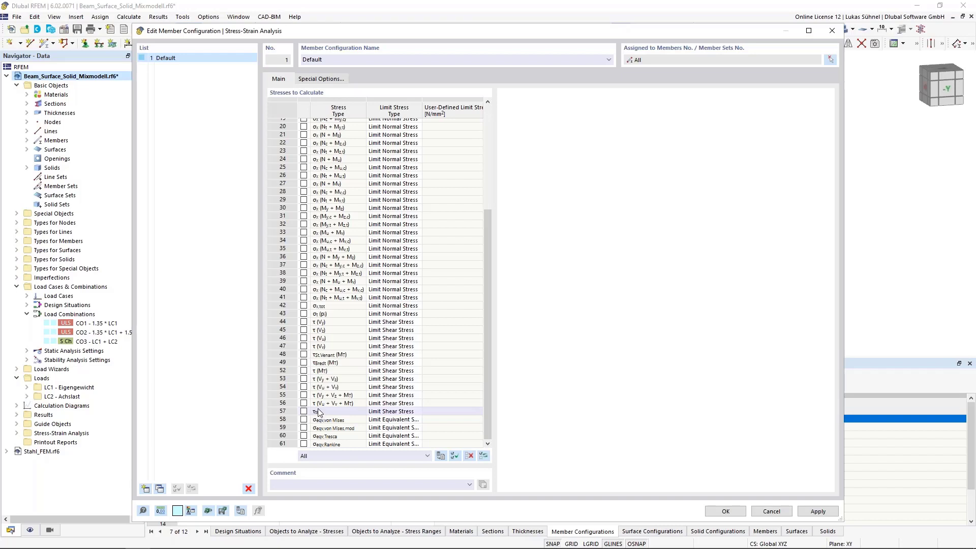
{"action": "left_click", "coordinate": [303, 420]}
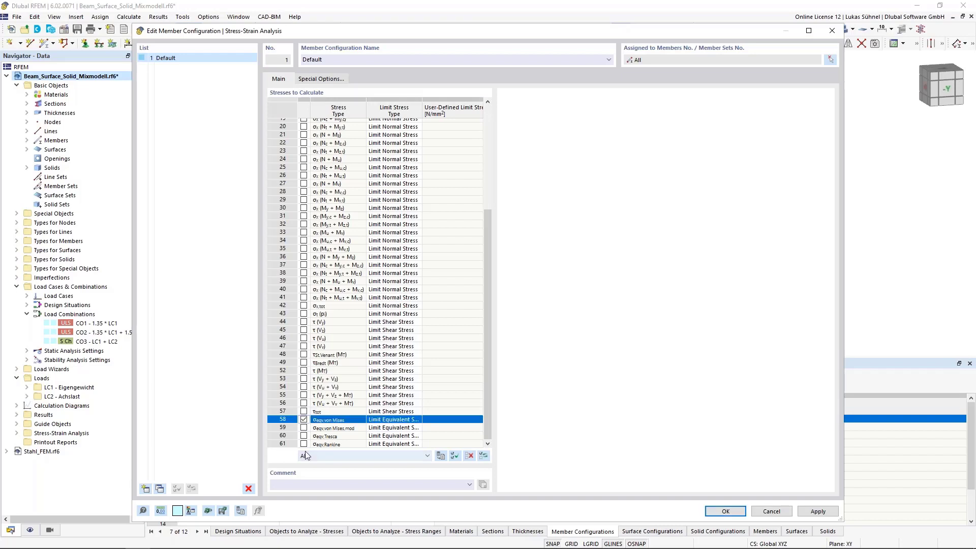
{"action": "left_click", "coordinate": [303, 411]}
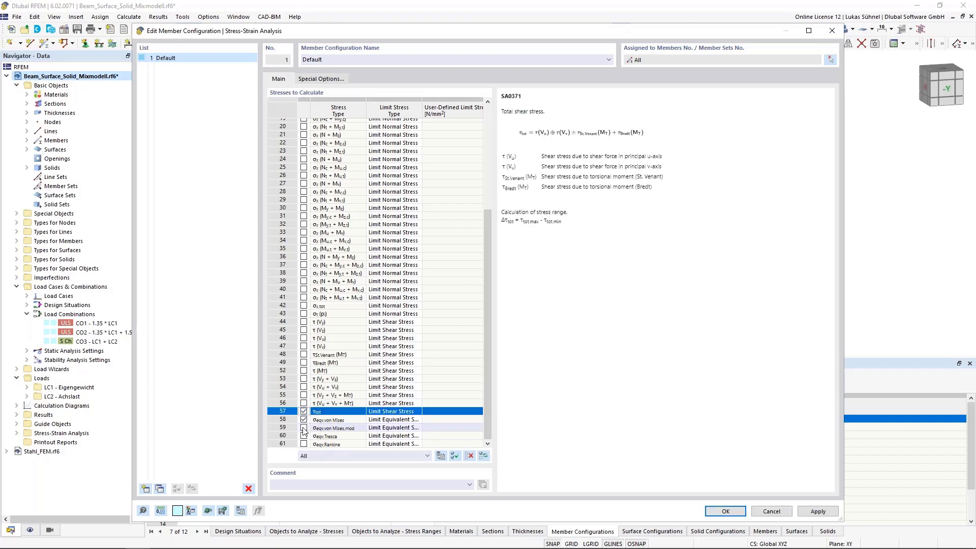
{"action": "left_click", "coordinate": [303, 306]}
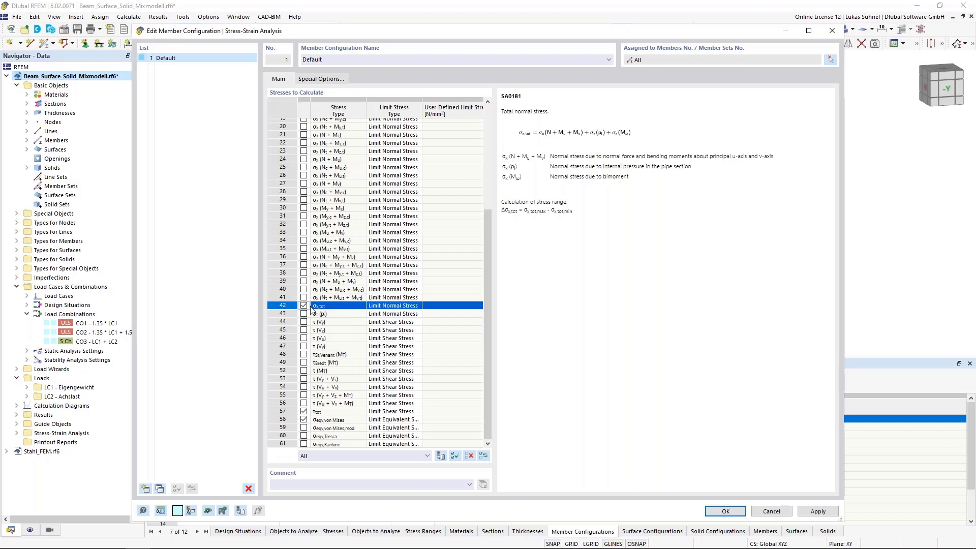
Step: Review the limit stress types for the members' total normal stress and try the User type with its user-defined limit
{"action": "left_click", "coordinate": [409, 307]}
{"action": "left_click", "coordinate": [417, 306]}
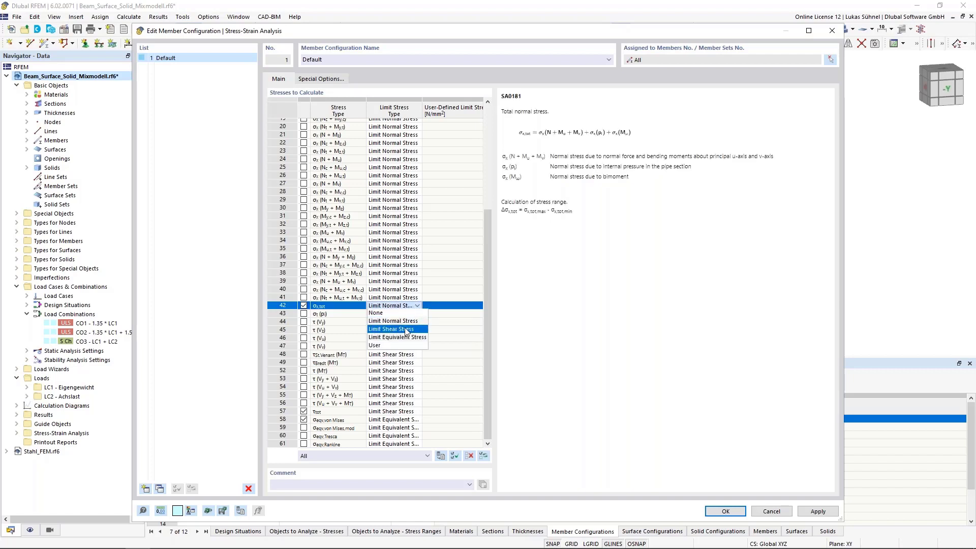
{"action": "left_click", "coordinate": [417, 305]}
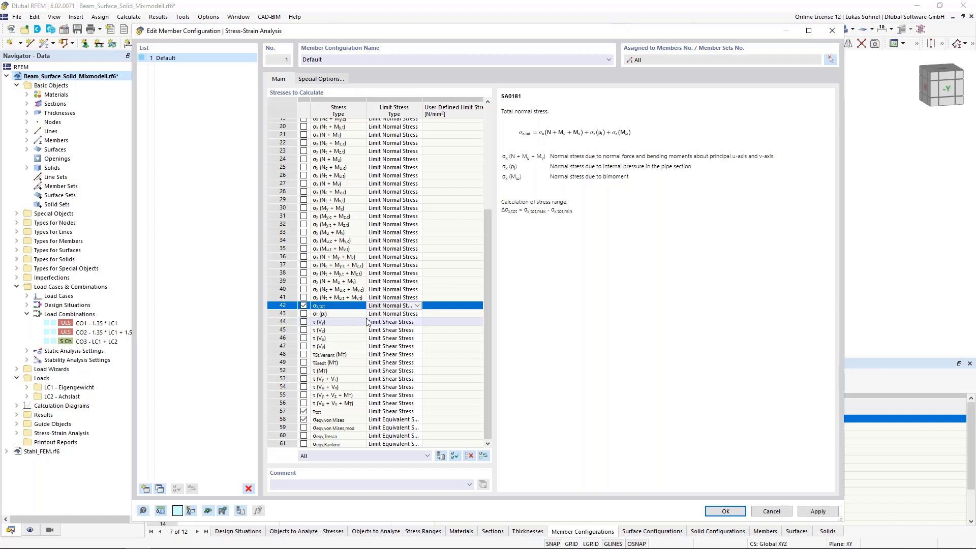
{"action": "left_click", "coordinate": [417, 306]}
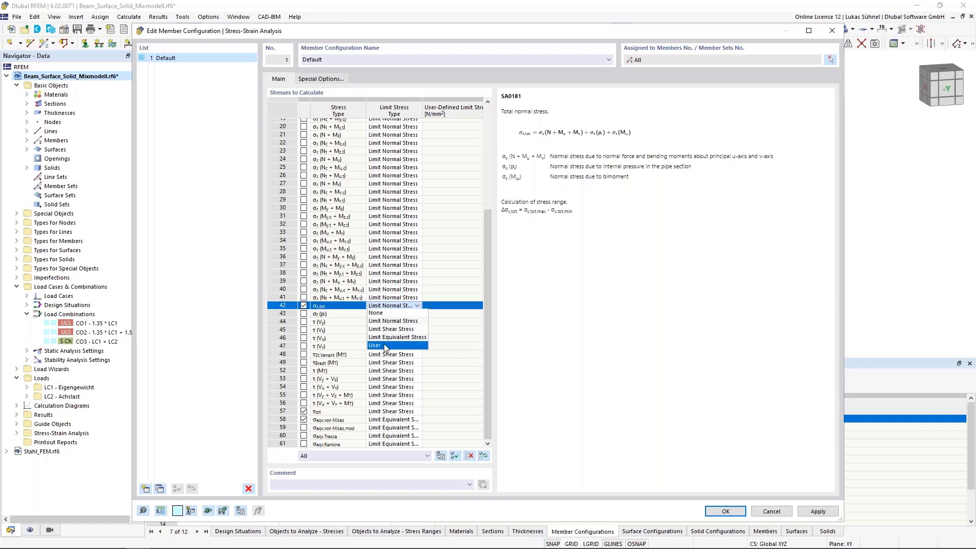
{"action": "left_click", "coordinate": [385, 346]}
{"action": "left_click", "coordinate": [432, 305]}
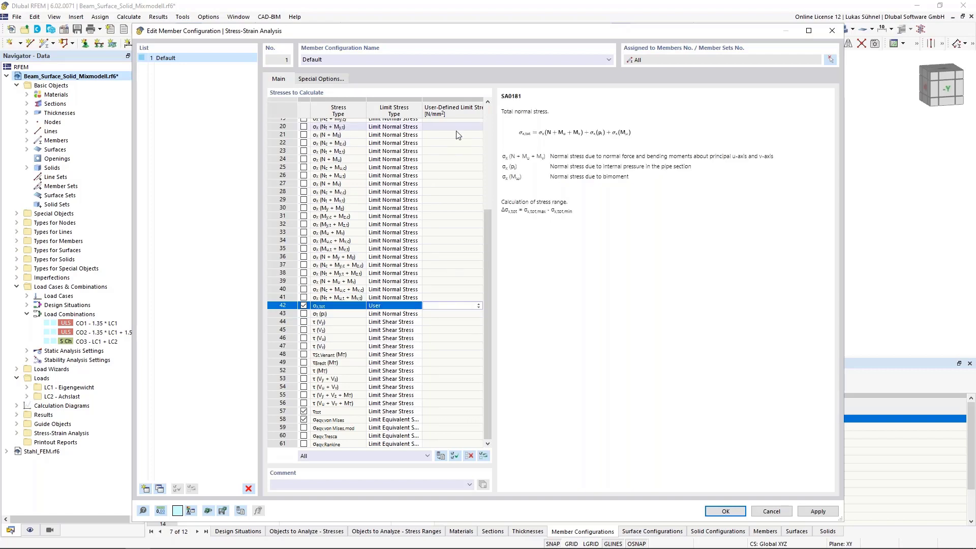
Step: Restore Limit Normal Stress as the limit type for the total normal stress and accept the member configuration
{"action": "left_click", "coordinate": [394, 305]}
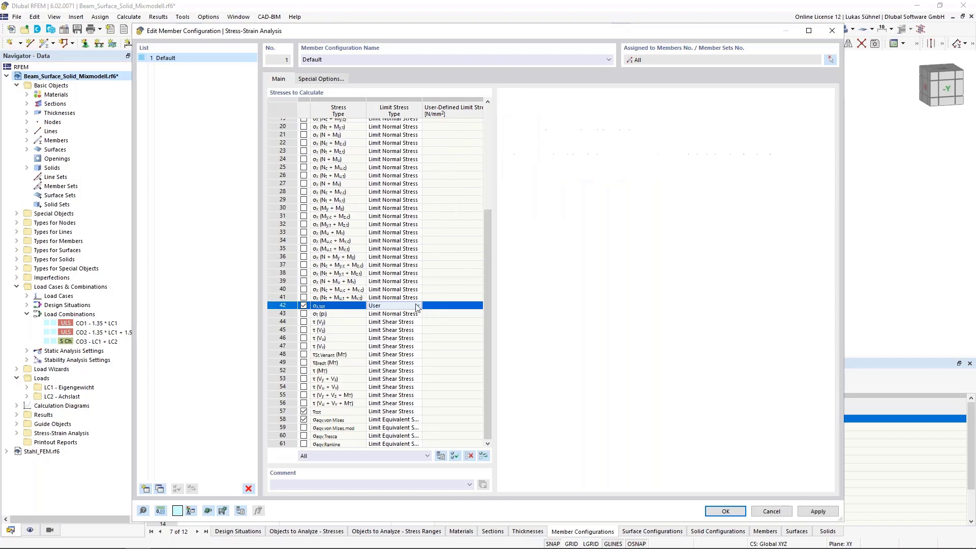
{"action": "left_click", "coordinate": [417, 305]}
{"action": "left_click", "coordinate": [396, 320]}
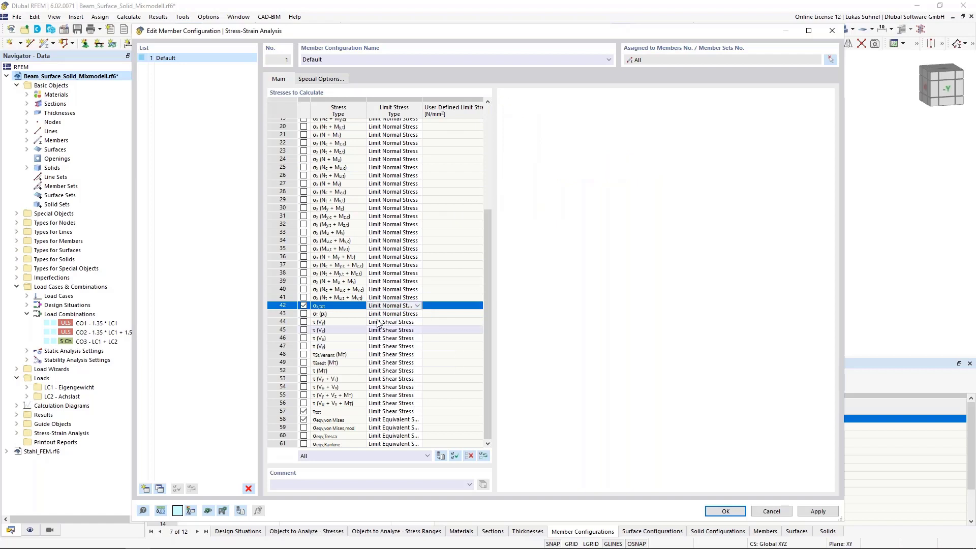
{"action": "left_click", "coordinate": [726, 511]}
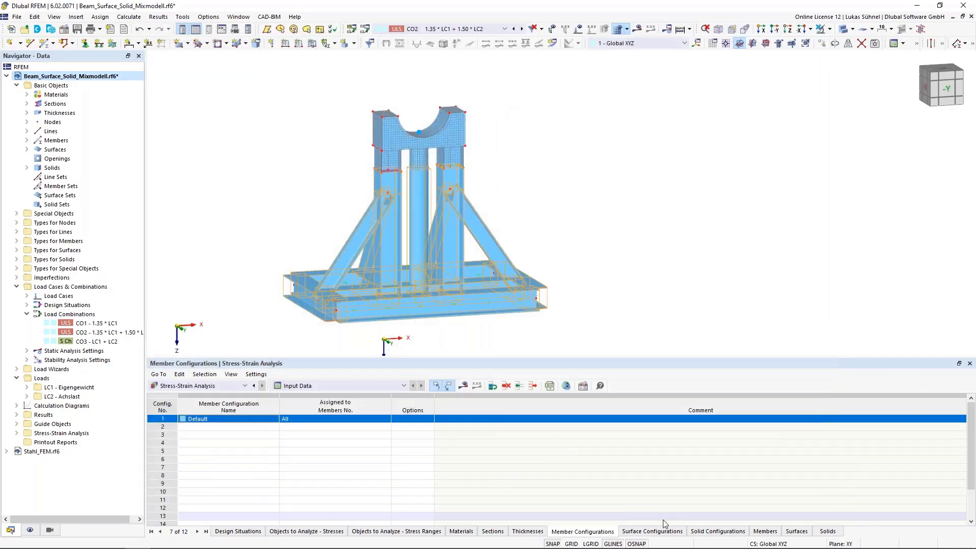
Step: In the Default surface configuration, calculate only the maximum von Mises equivalent stress and the maximum shear stress τmax
{"action": "left_click", "coordinate": [658, 531]}
{"action": "double_click", "coordinate": [159, 419]}
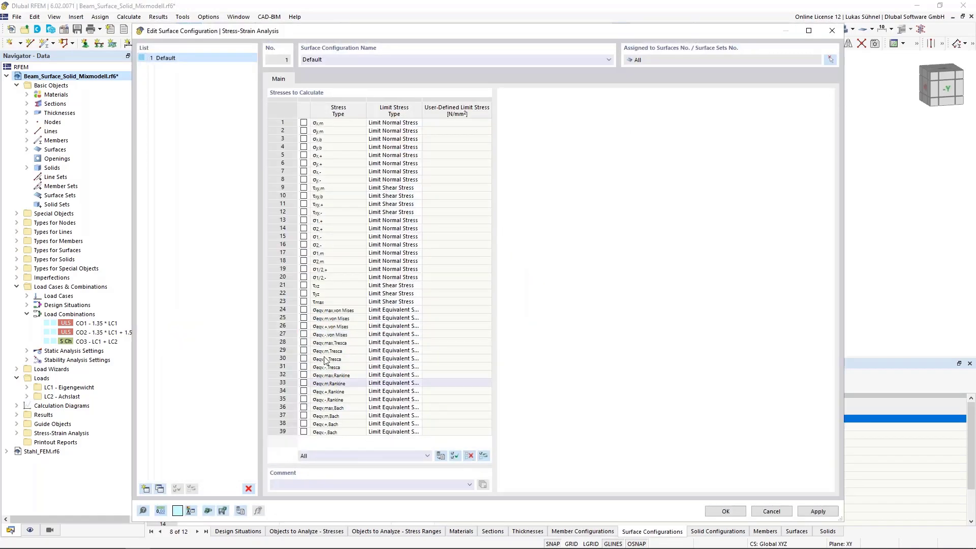
{"action": "left_click", "coordinate": [303, 309]}
{"action": "left_click", "coordinate": [304, 301]}
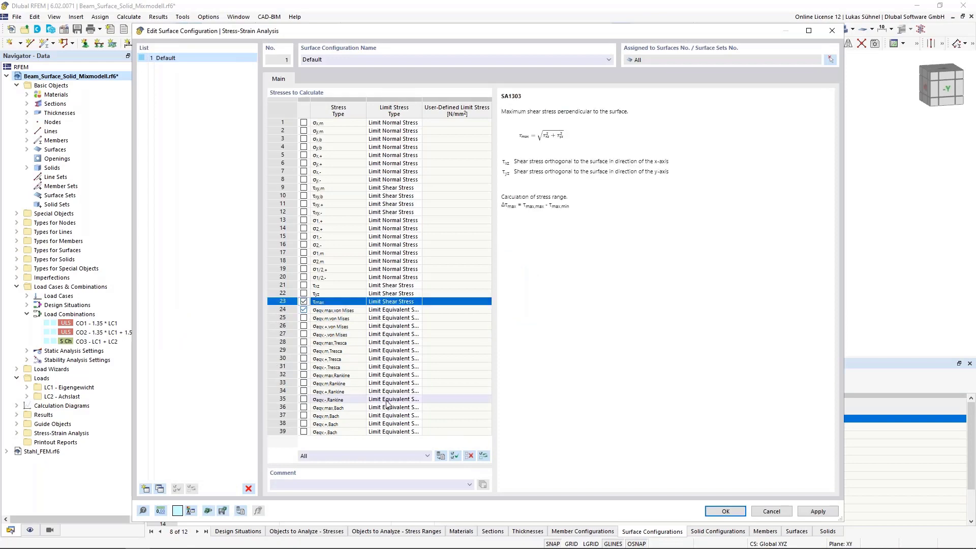
{"action": "left_click", "coordinate": [725, 511]}
Step: In the Default solid configuration, deactivate all stress types and enable only the von Mises equivalent stress
{"action": "left_click", "coordinate": [717, 531]}
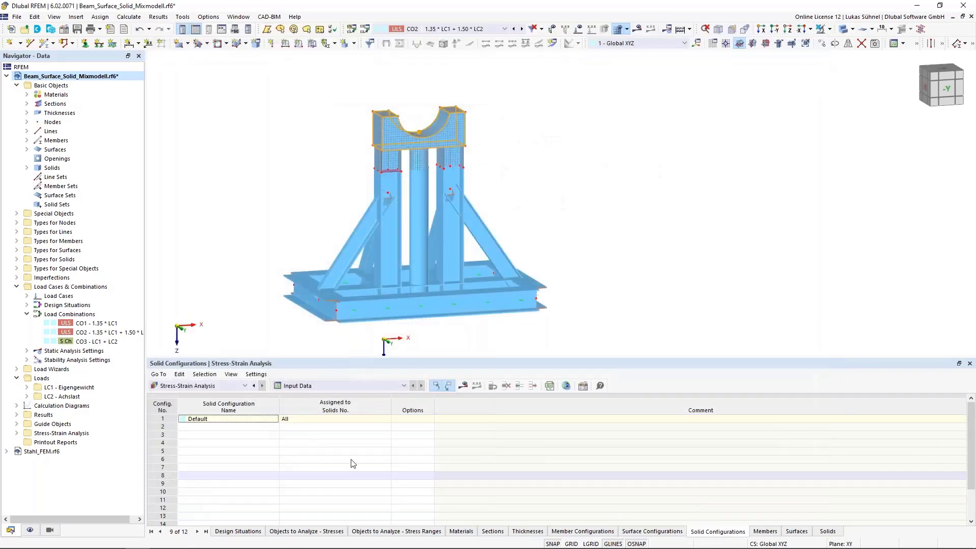
{"action": "double_click", "coordinate": [157, 419]}
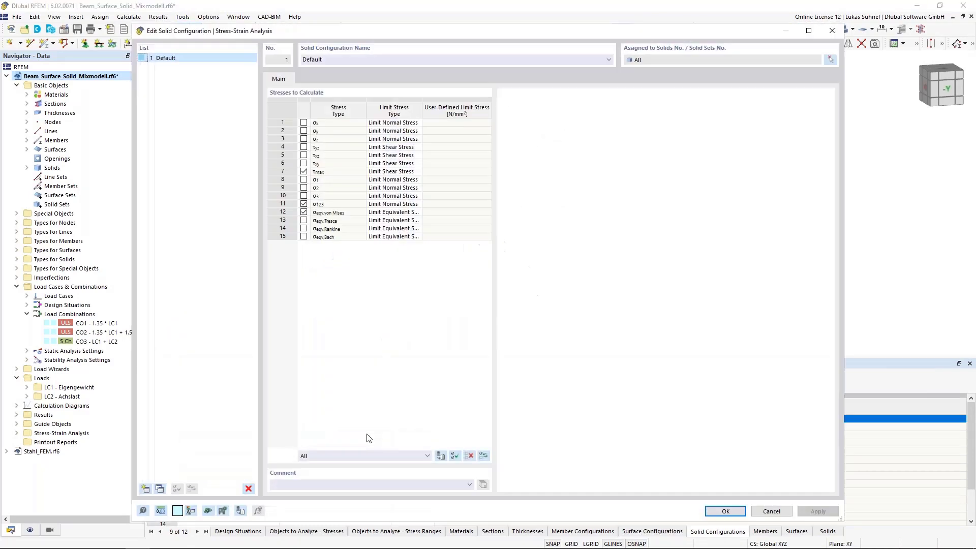
{"action": "left_click", "coordinate": [469, 455]}
{"action": "left_click", "coordinate": [304, 212]}
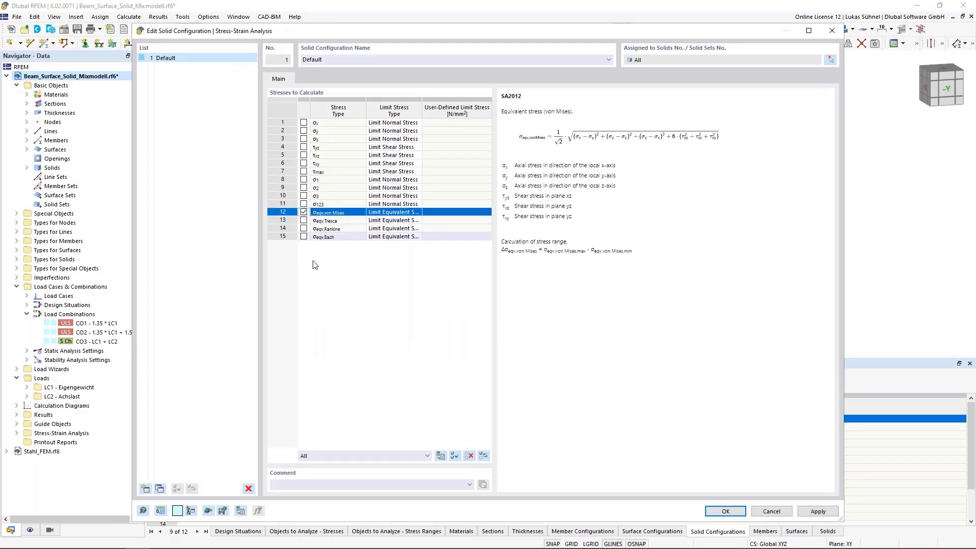
Step: Set the solid's von Mises limit stress type to User with a limit of 235 N/mm², and accept the configuration
{"action": "left_click", "coordinate": [394, 212]}
{"action": "left_click", "coordinate": [417, 211]}
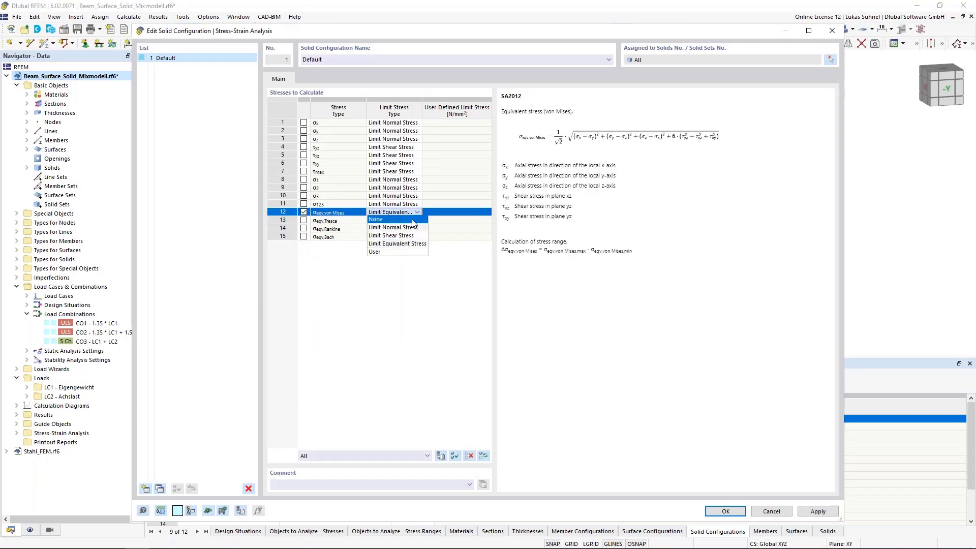
{"action": "left_click", "coordinate": [376, 253]}
{"action": "left_click", "coordinate": [442, 213]}
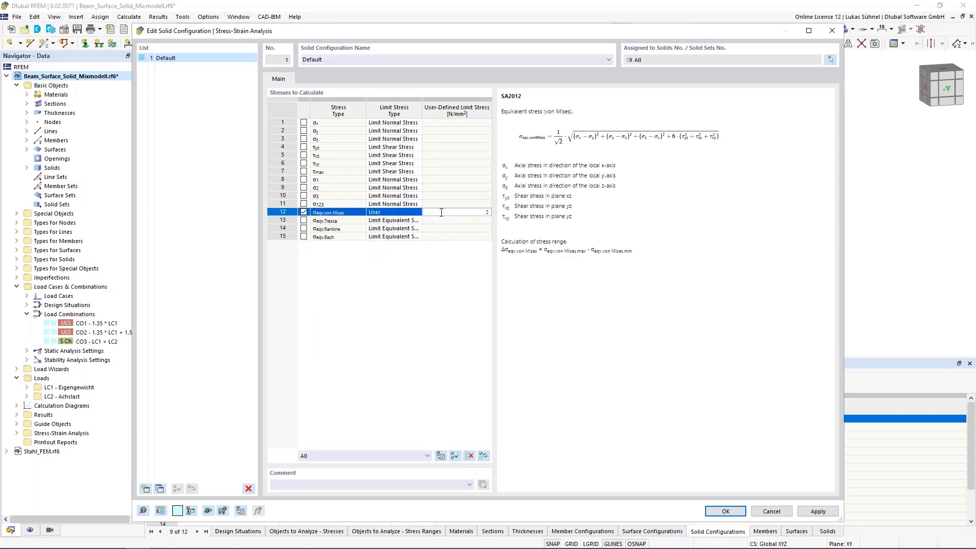
{"action": "key", "text": "Up"}
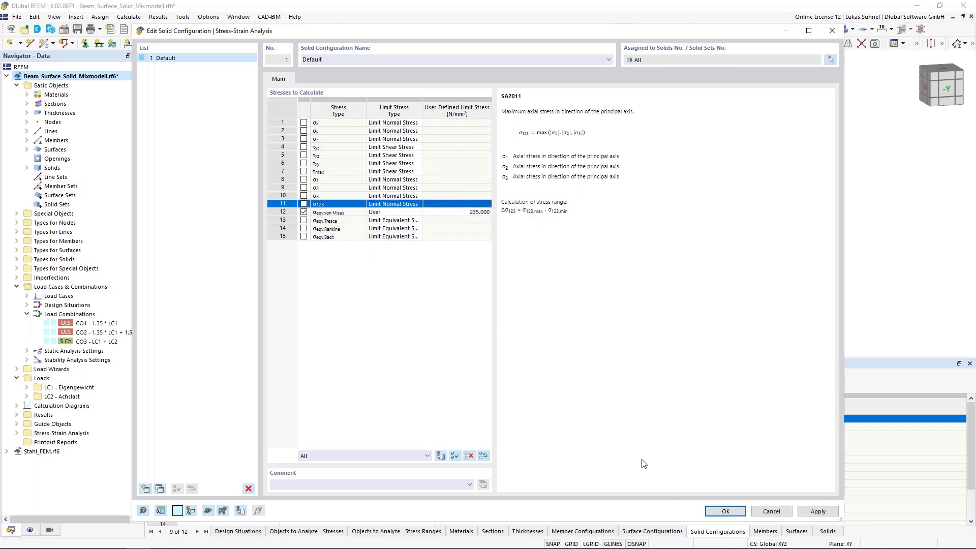
{"action": "left_click", "coordinate": [726, 511]}
Step: Check the Stress-Strain Analysis configuration assigned to member 20 in its properties, leaving the member unmodified
{"action": "left_click", "coordinate": [765, 531]}
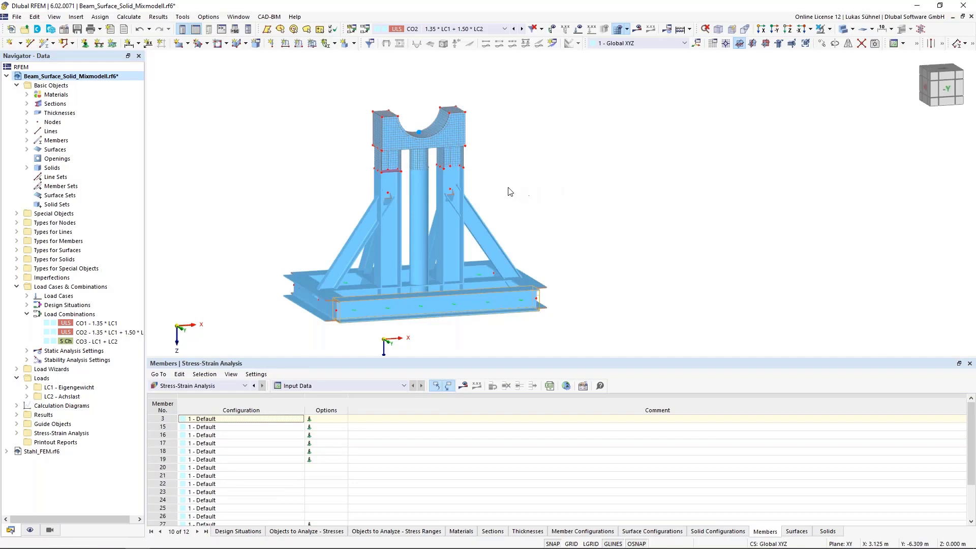
{"action": "double_click", "coordinate": [484, 236]}
{"action": "left_click", "coordinate": [323, 115]}
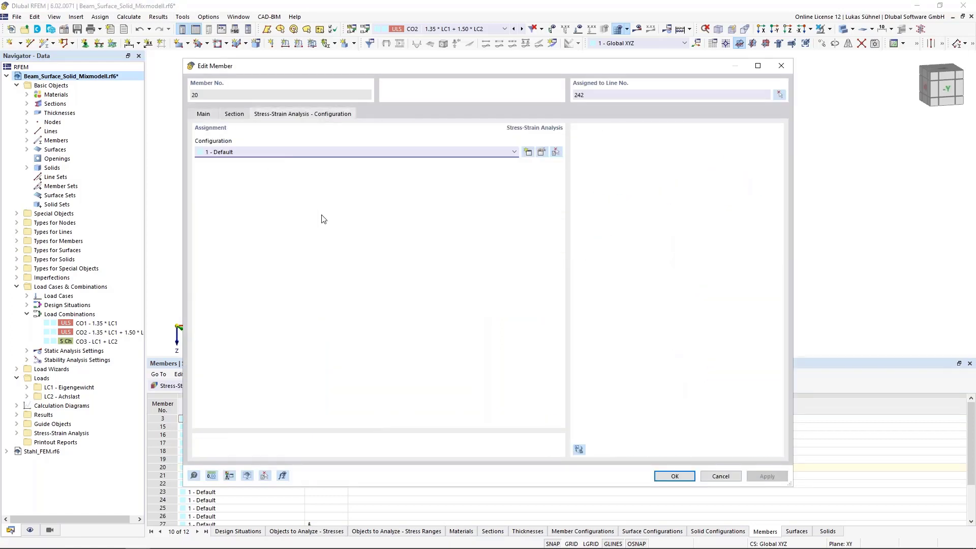
{"action": "left_click", "coordinate": [292, 152]}
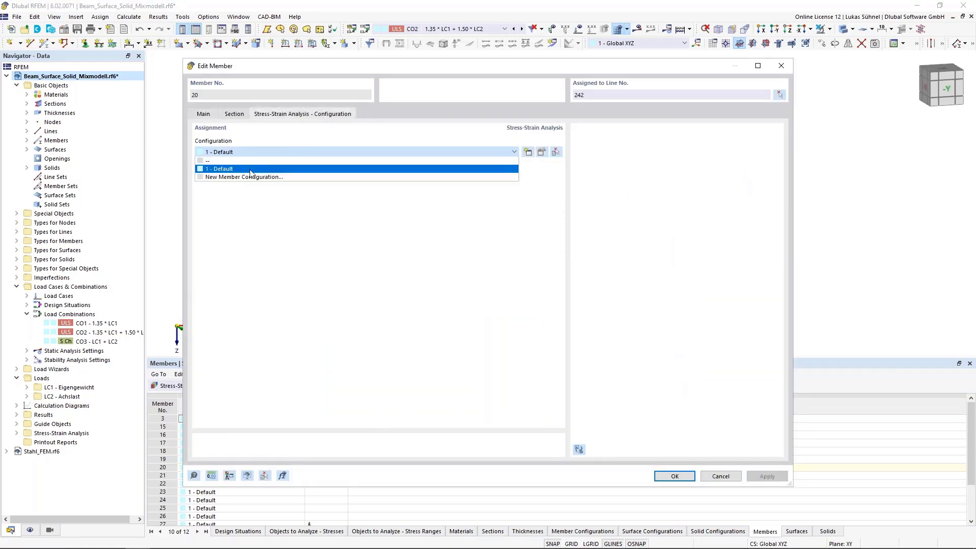
{"action": "left_click", "coordinate": [254, 233]}
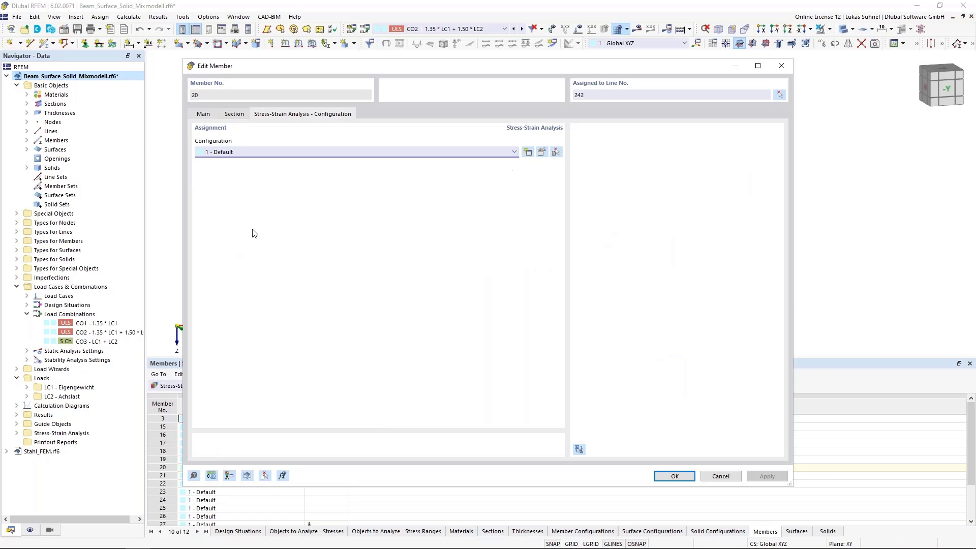
{"action": "left_click", "coordinate": [716, 476]}
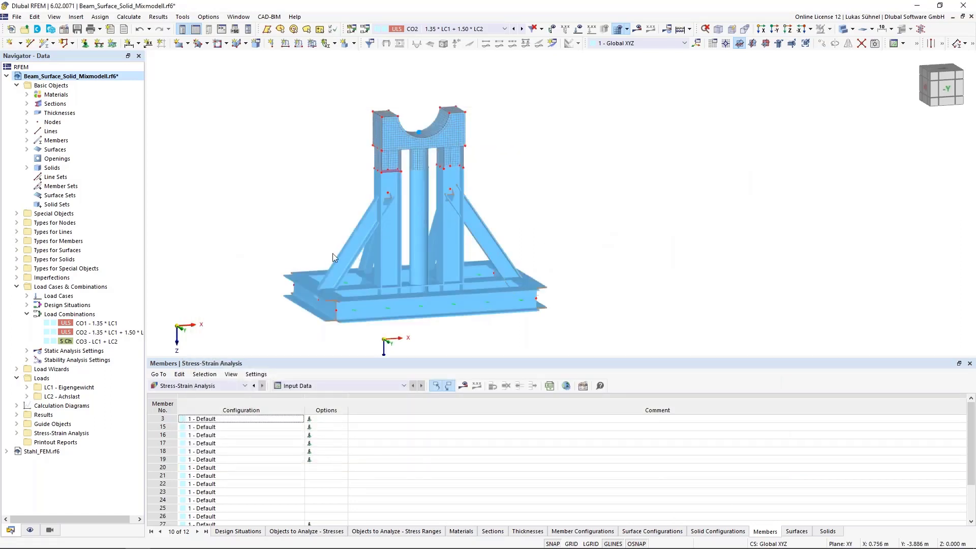
Step: Run the Stress-Strain Analysis calculation for the model
{"action": "scroll", "coordinate": [345, 233], "scroll_direction": "down", "scroll_amount": 2}
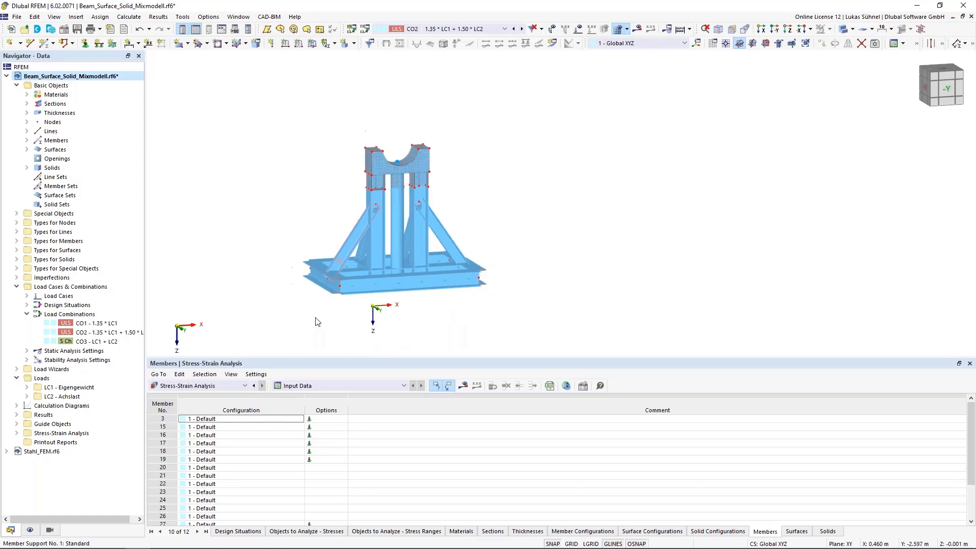
{"action": "left_click", "coordinate": [467, 389]}
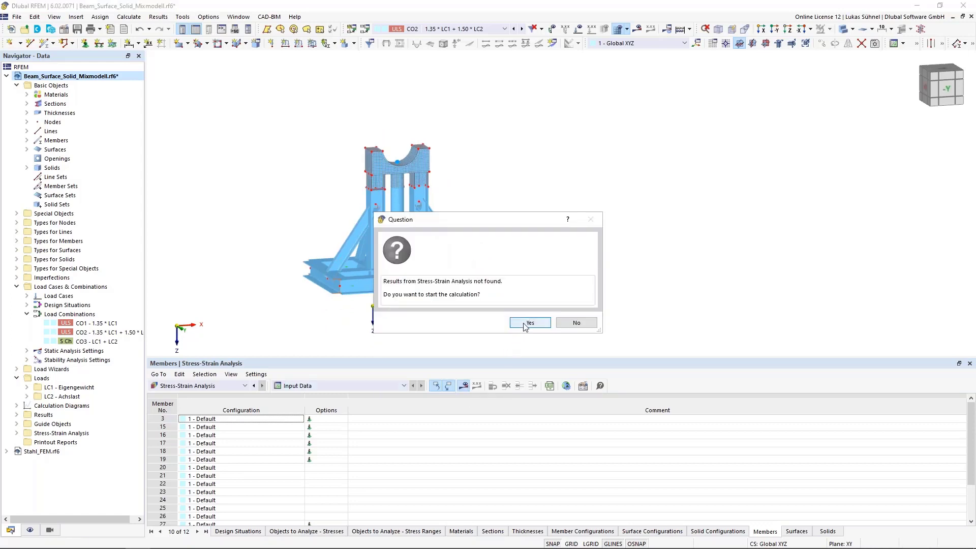
{"action": "left_click", "coordinate": [528, 324]}
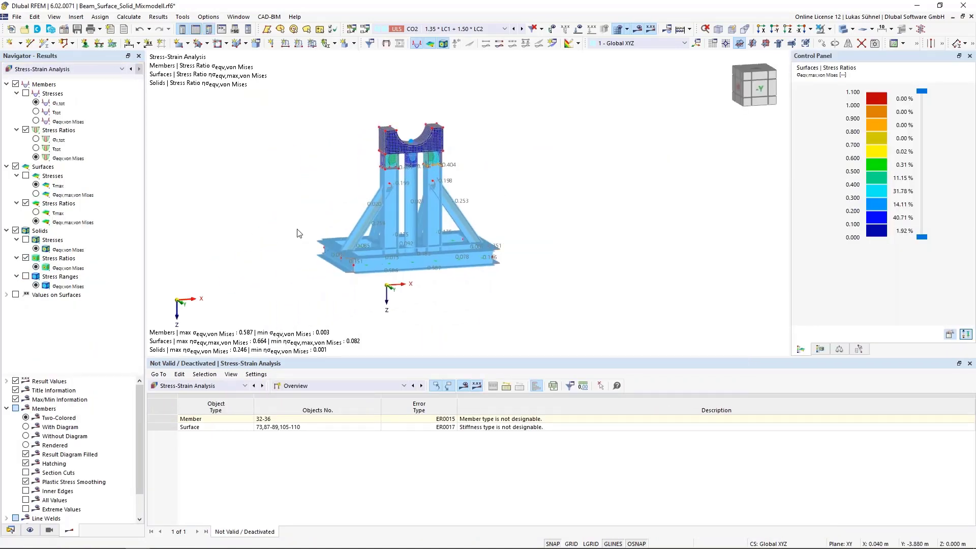
Step: Switch the model display from solid member rendering to a line view and enlarge the results table area
{"action": "left_click", "coordinate": [843, 30]}
{"action": "left_click", "coordinate": [843, 30]}
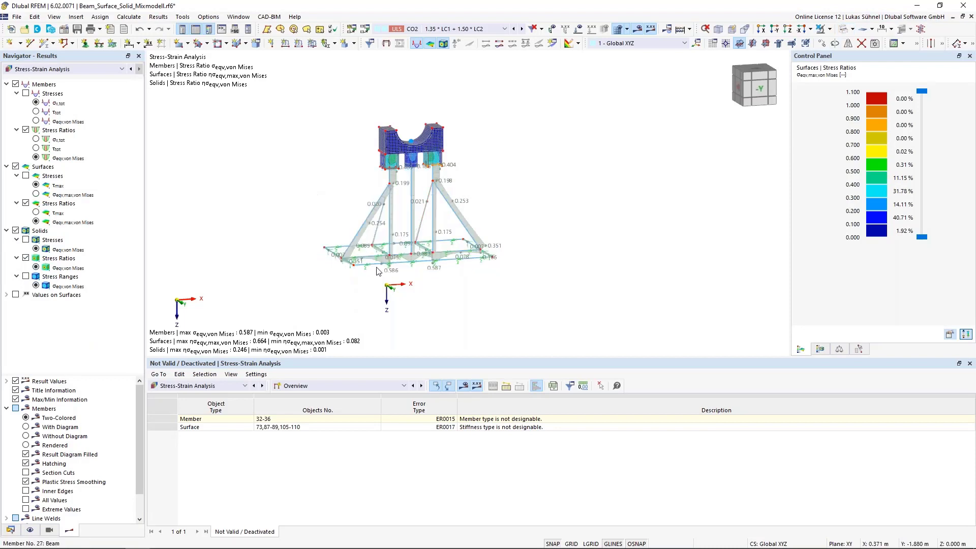
{"action": "left_click_drag", "start_coordinate": [359, 361], "coordinate": [356, 309]}
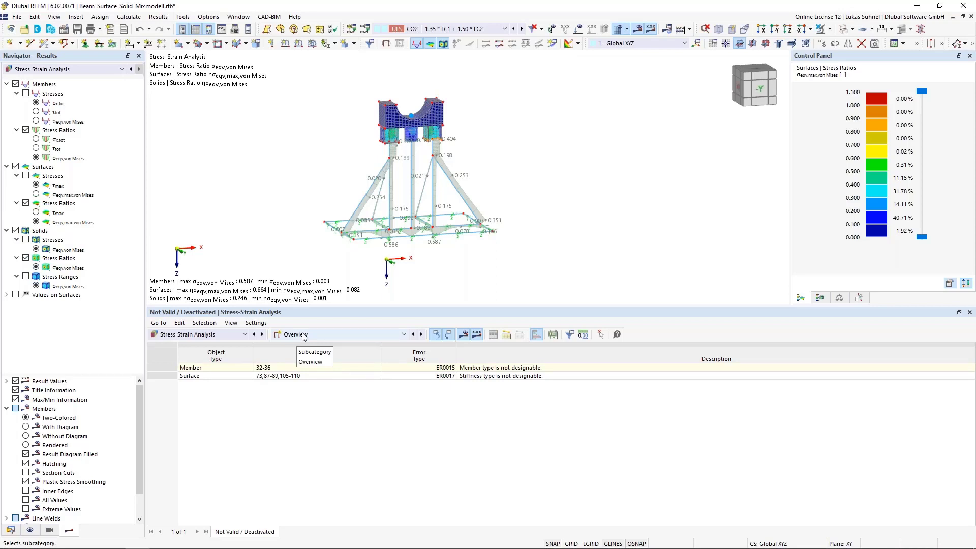
Step: Review the member and surface entries in the Not Valid / Deactivated overview of the Stress-Strain Analysis
{"action": "left_click", "coordinate": [304, 335]}
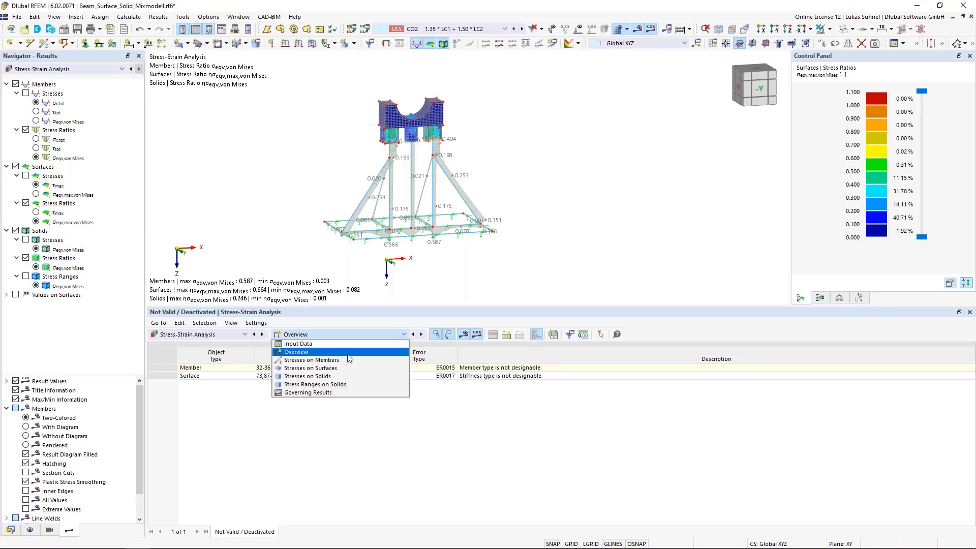
{"action": "left_click", "coordinate": [311, 354]}
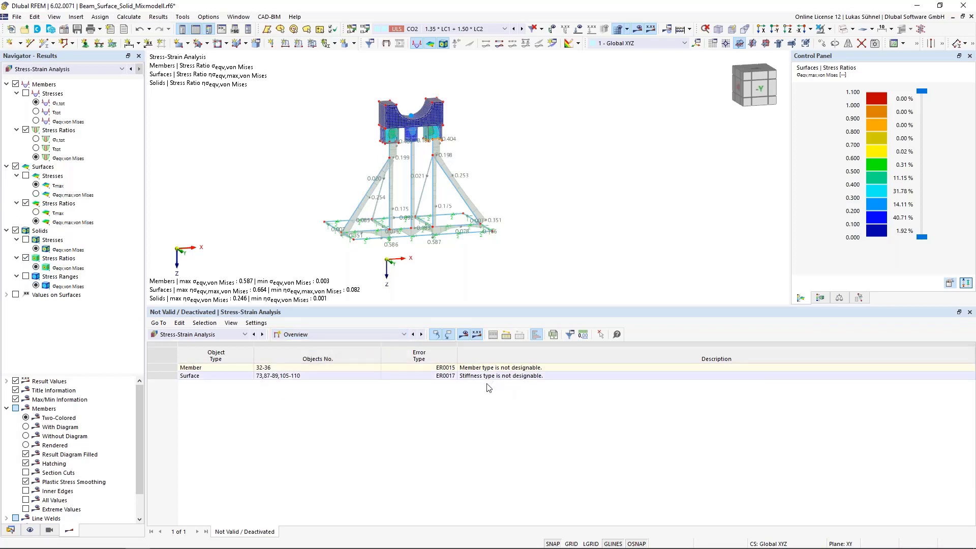
{"action": "left_click", "coordinate": [475, 368]}
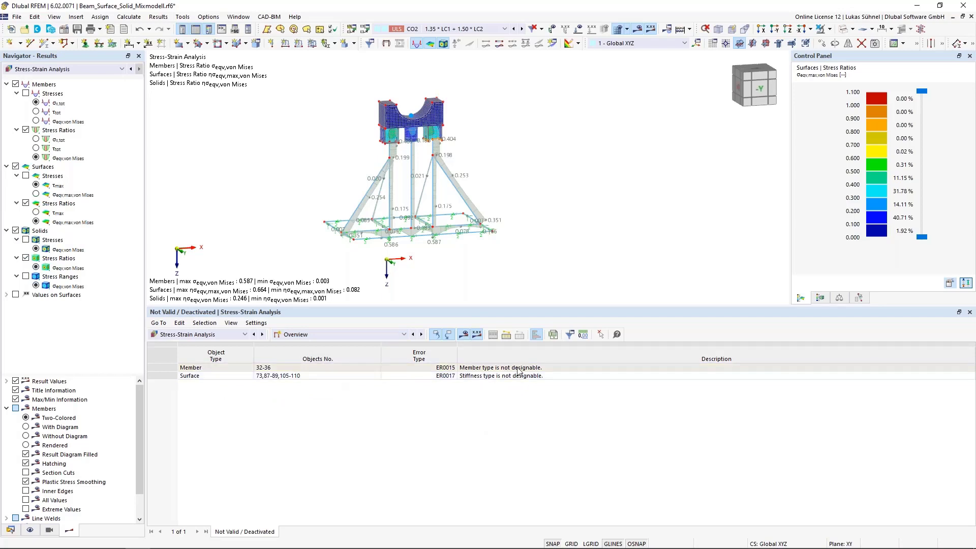
{"action": "left_click", "coordinate": [480, 376]}
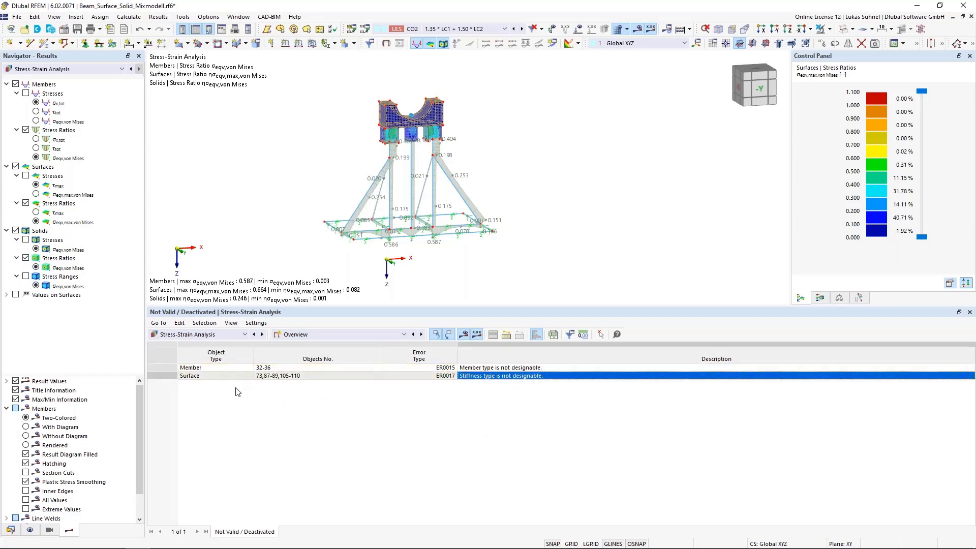
{"action": "left_click", "coordinate": [247, 369]}
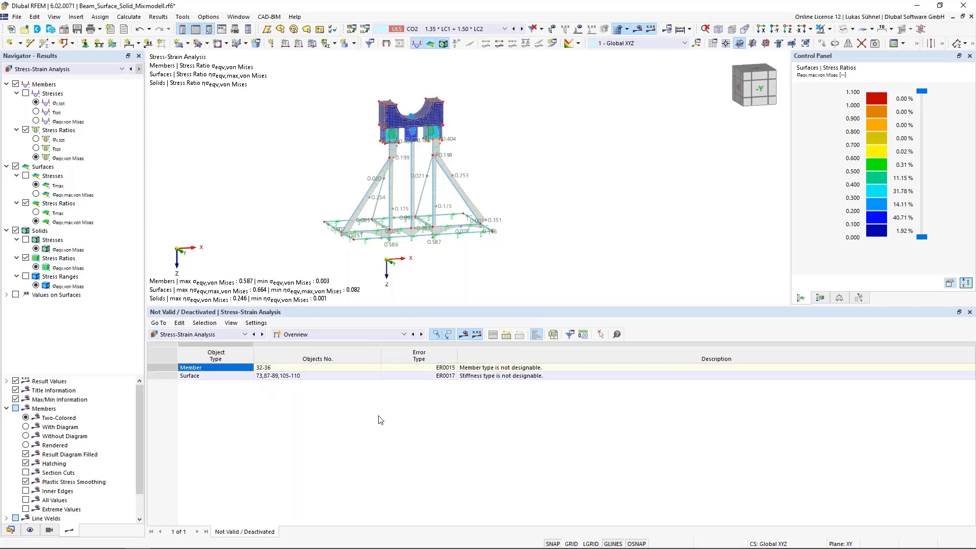
Step: Inspect the rigid members connecting the column tops to the surface model, and compare them with the non-designable member entry
{"action": "scroll", "coordinate": [402, 135], "scroll_direction": "up", "scroll_amount": 3}
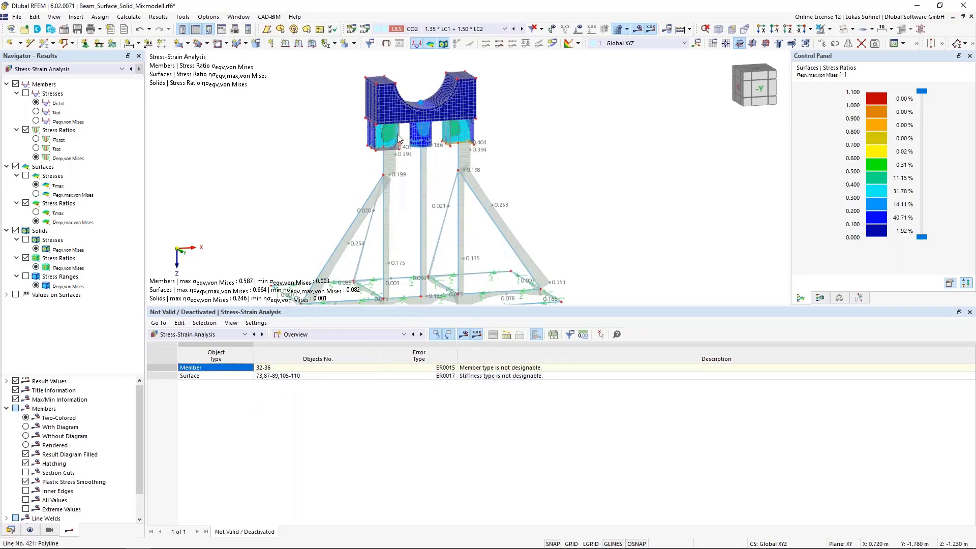
{"action": "scroll", "coordinate": [457, 136], "scroll_direction": "up", "scroll_amount": 5}
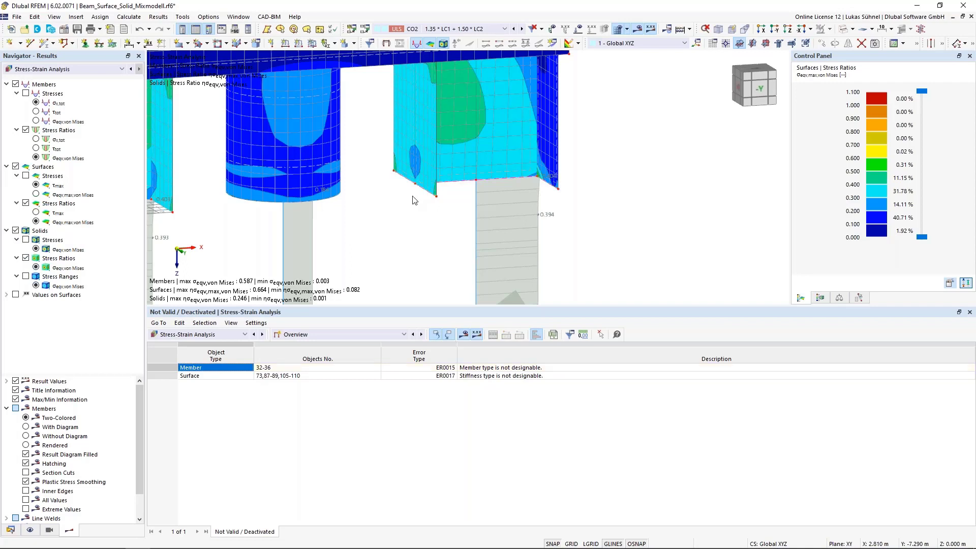
{"action": "mouse_move", "coordinate": [428, 194]}
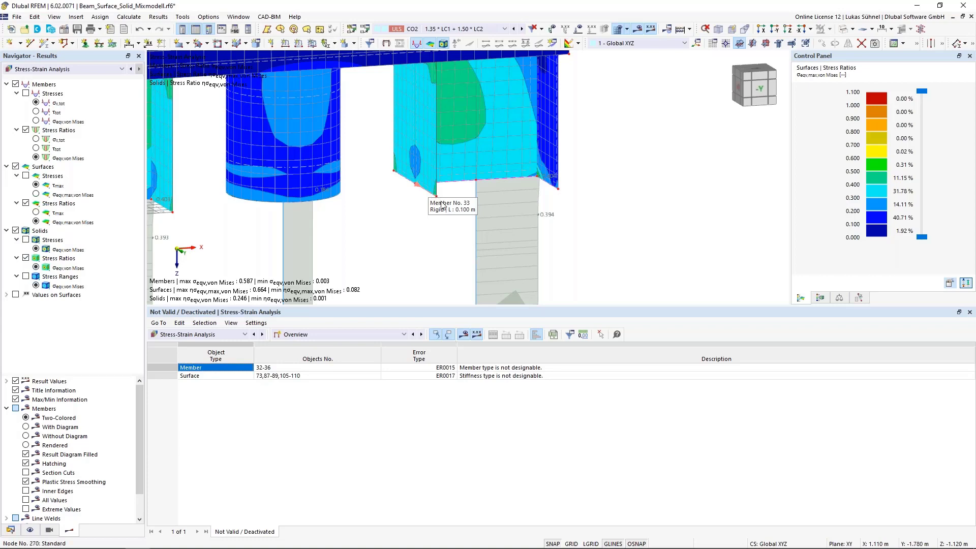
{"action": "left_click", "coordinate": [494, 369]}
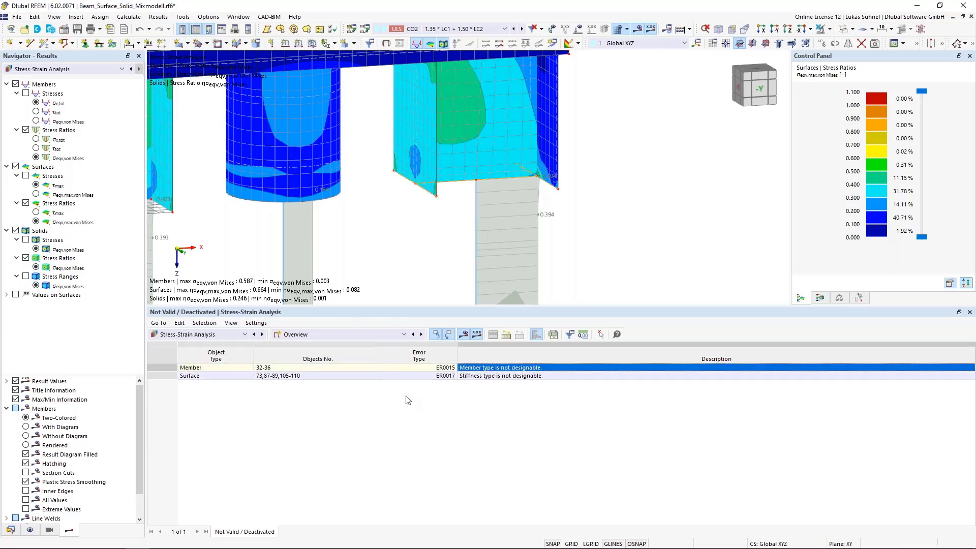
{"action": "scroll", "coordinate": [447, 224], "scroll_direction": "down", "scroll_amount": 3}
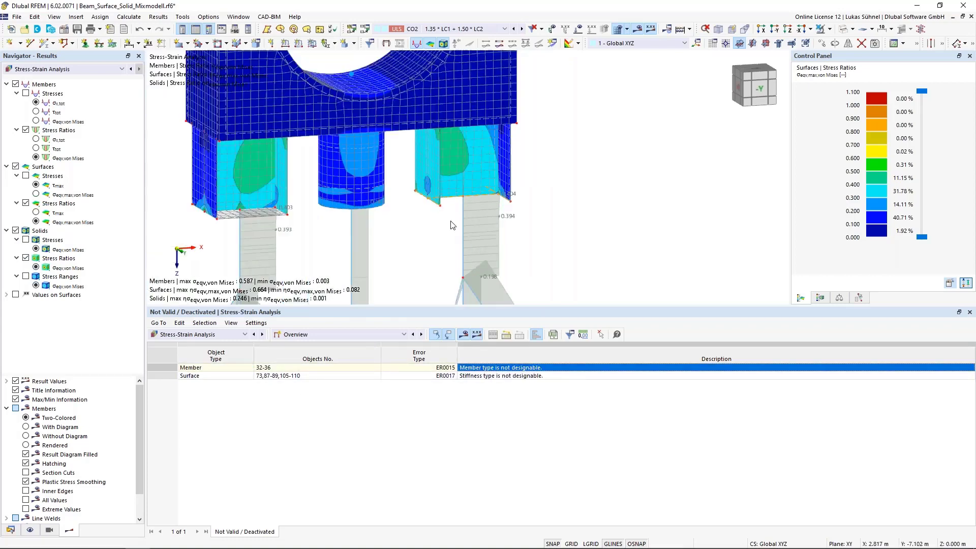
{"action": "middle_click_drag", "start_coordinate": [308, 232], "coordinate": [397, 386]}
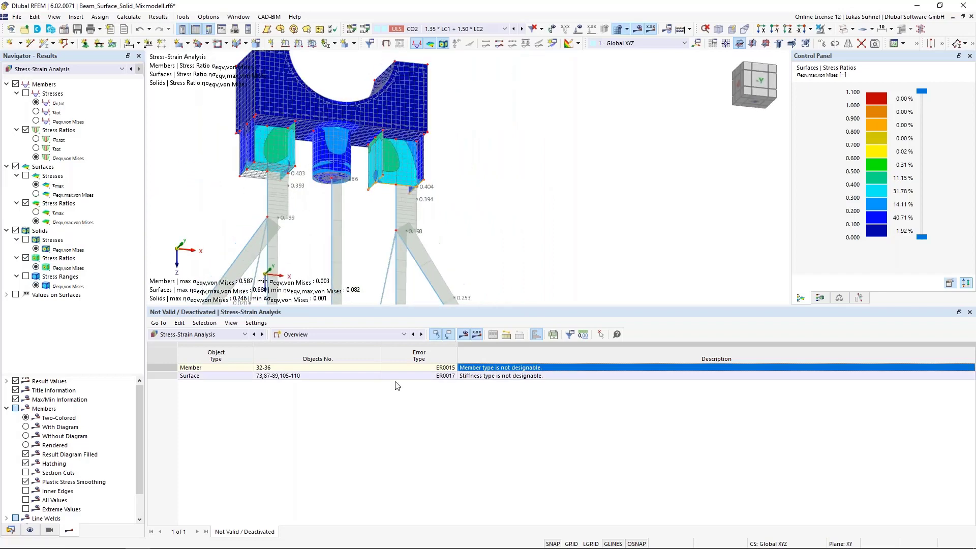
Step: Review the Stress-Strain results by design situation for members, surfaces and solids in turn
{"action": "left_click", "coordinate": [358, 334]}
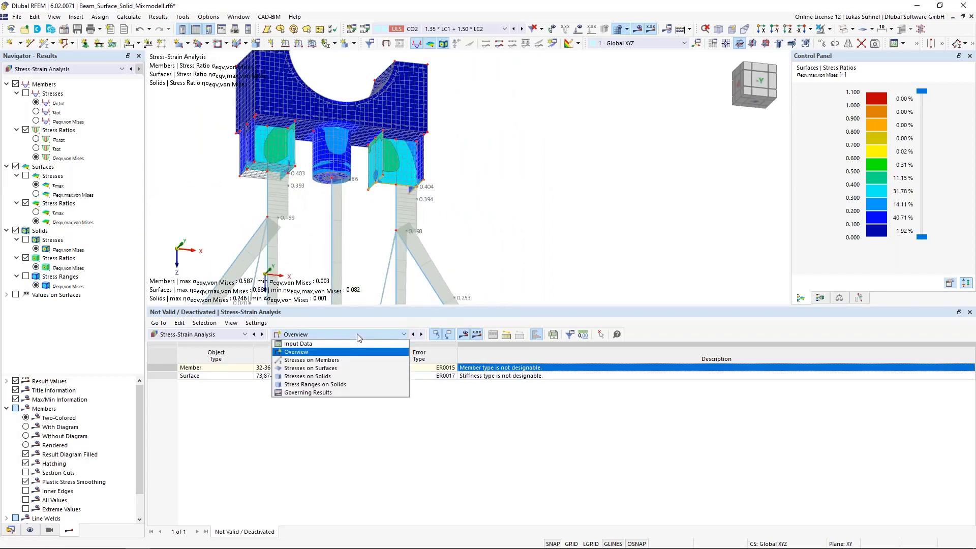
{"action": "left_click", "coordinate": [331, 361]}
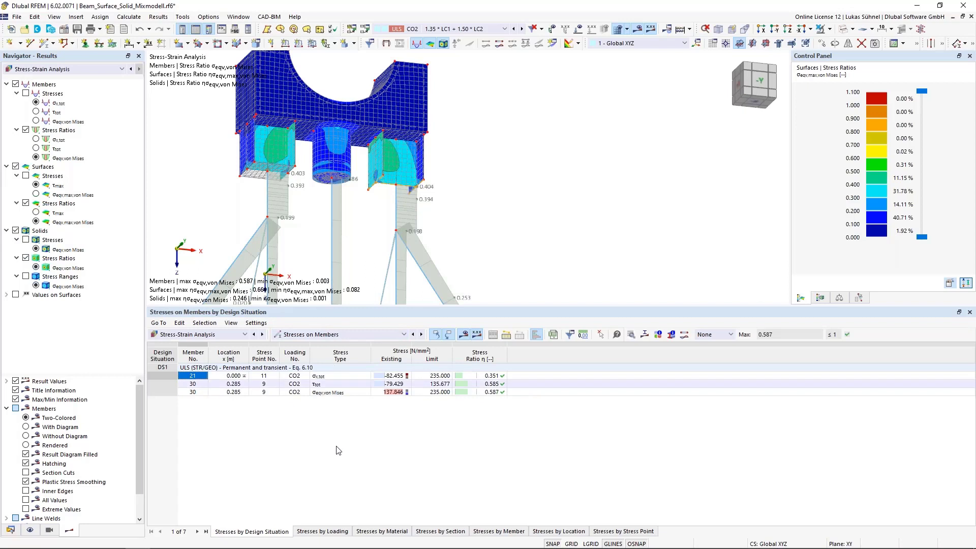
{"action": "left_click", "coordinate": [327, 335]}
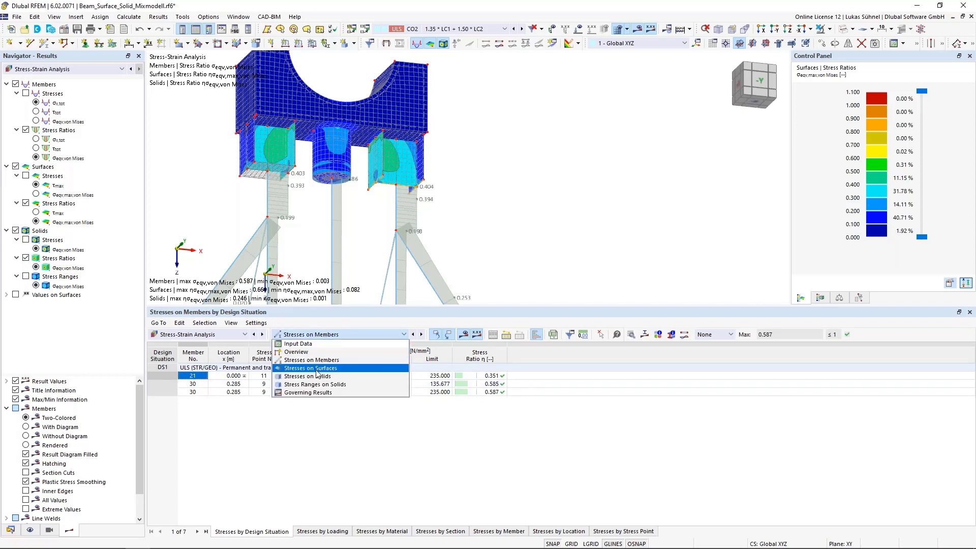
{"action": "left_click", "coordinate": [311, 368]}
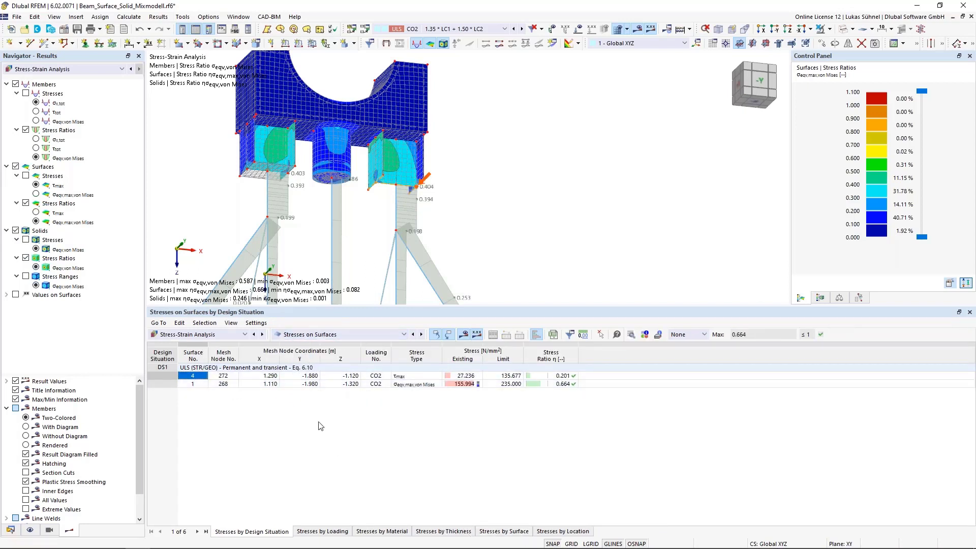
{"action": "left_click", "coordinate": [335, 334]}
{"action": "left_click", "coordinate": [326, 377]}
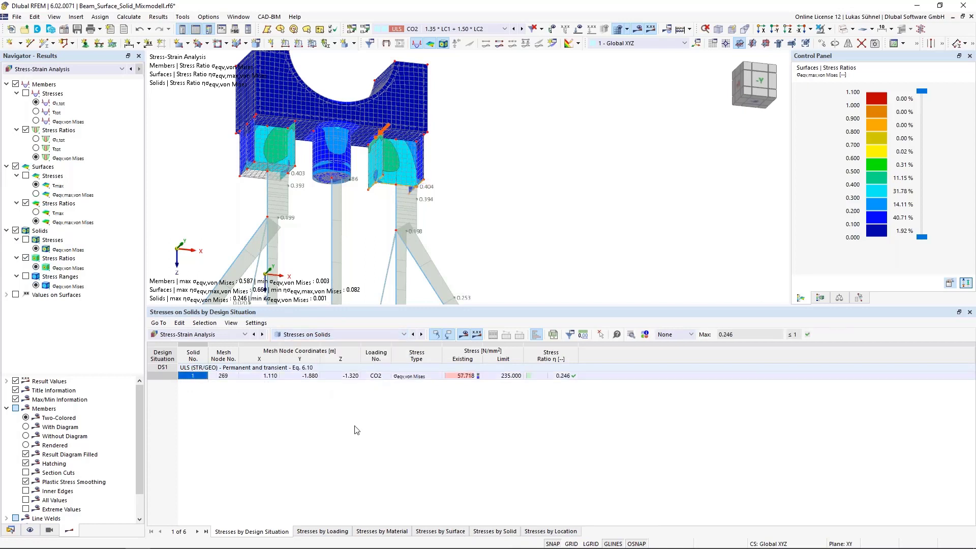
Step: Review the stresses on surfaces sorted by surface, by thickness, and again by design situation
{"action": "left_click", "coordinate": [364, 335]}
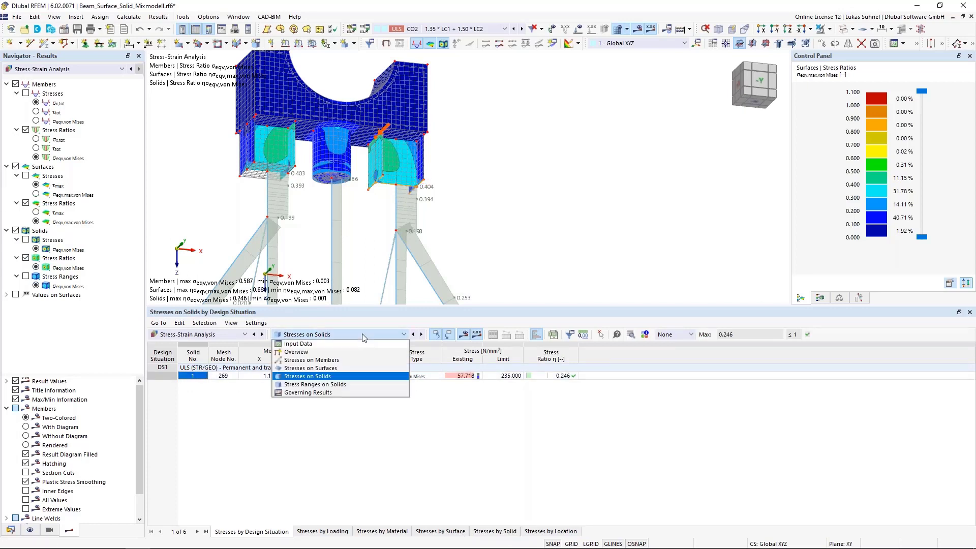
{"action": "left_click", "coordinate": [315, 368]}
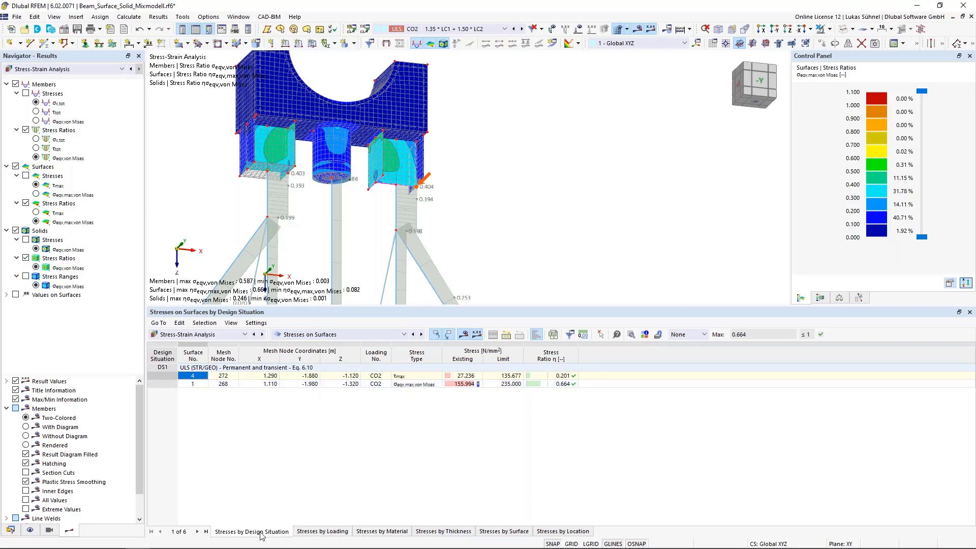
{"action": "left_click", "coordinate": [498, 532]}
{"action": "scroll", "coordinate": [396, 451], "scroll_direction": "down", "scroll_amount": 2}
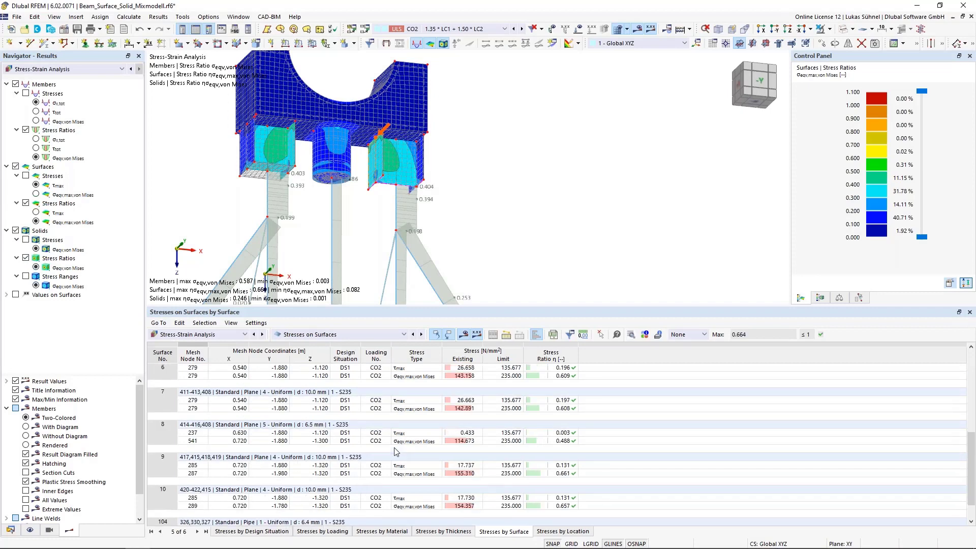
{"action": "left_click", "coordinate": [425, 531]}
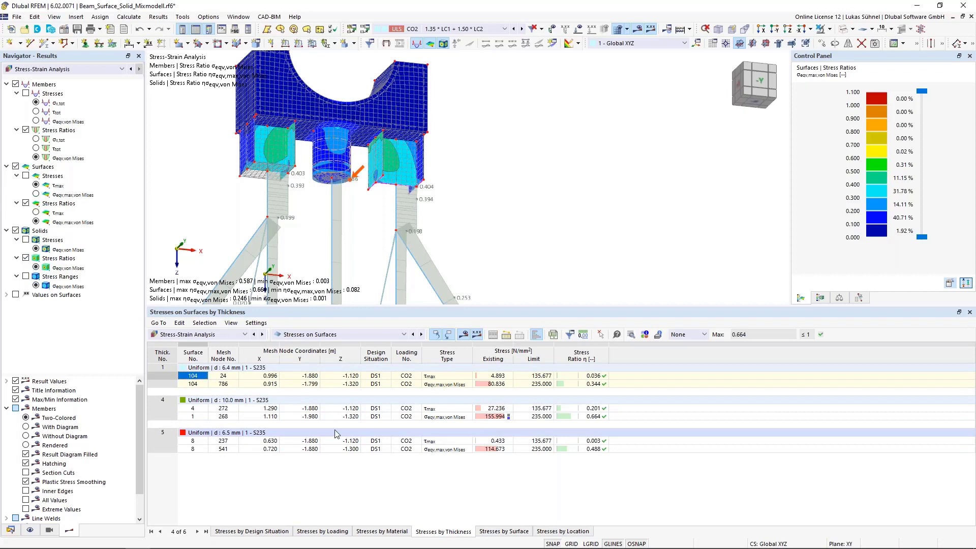
{"action": "left_click", "coordinate": [249, 531]}
Step: Bring the whole upper structure into view and collapse the Members, Surfaces and Solids result categories
{"action": "middle_click_drag", "start_coordinate": [357, 191], "coordinate": [495, 197]}
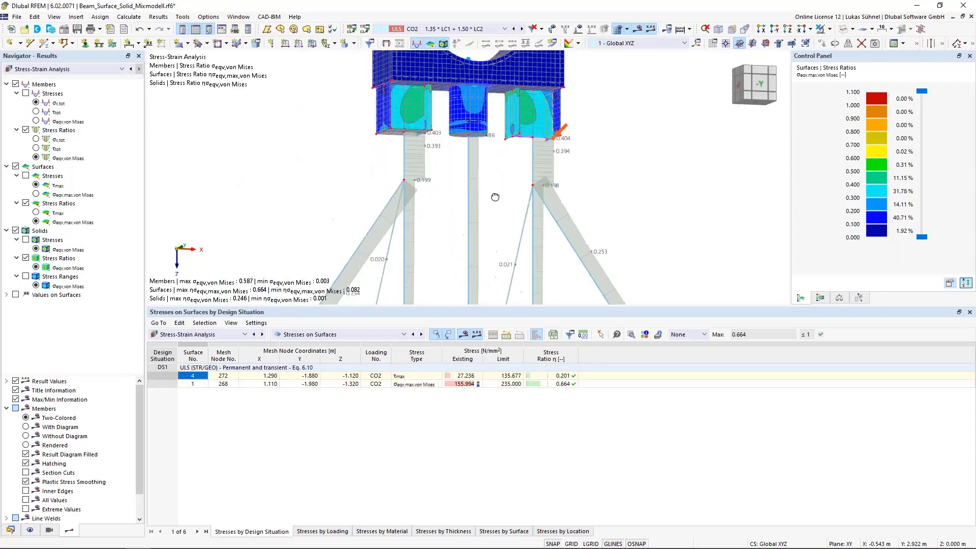
{"action": "scroll", "coordinate": [495, 197], "scroll_direction": "down", "scroll_amount": 3}
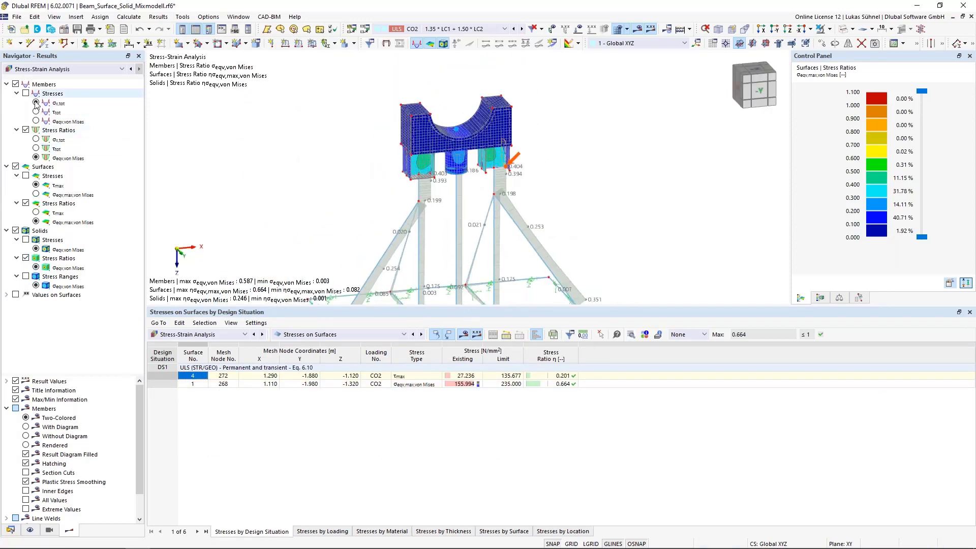
{"action": "left_click", "coordinate": [6, 84]}
{"action": "left_click", "coordinate": [6, 94]}
{"action": "left_click", "coordinate": [6, 103]}
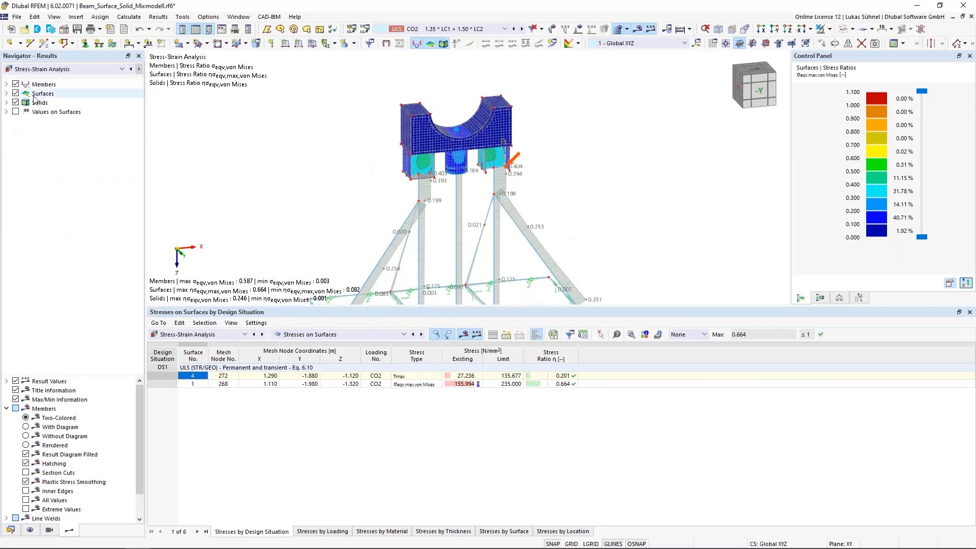
Step: Display the von Mises equivalent stress on the members instead of their stress ratio
{"action": "left_click", "coordinate": [43, 71]}
{"action": "left_click", "coordinate": [42, 84]}
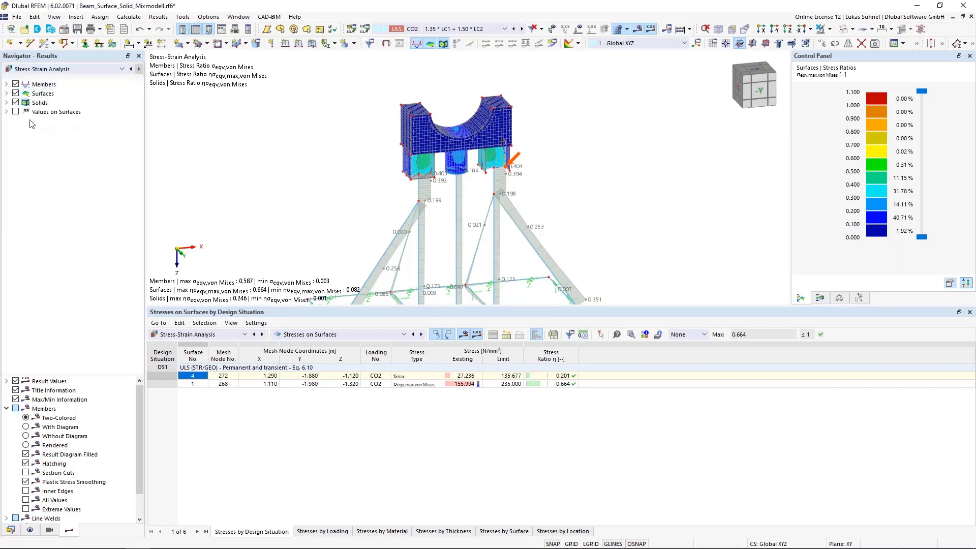
{"action": "left_click", "coordinate": [6, 84]}
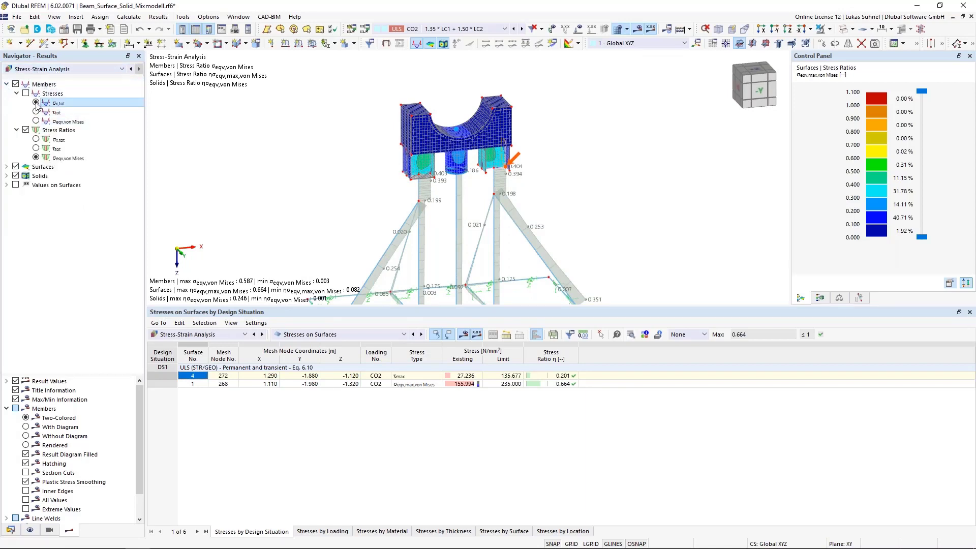
{"action": "left_click", "coordinate": [36, 121]}
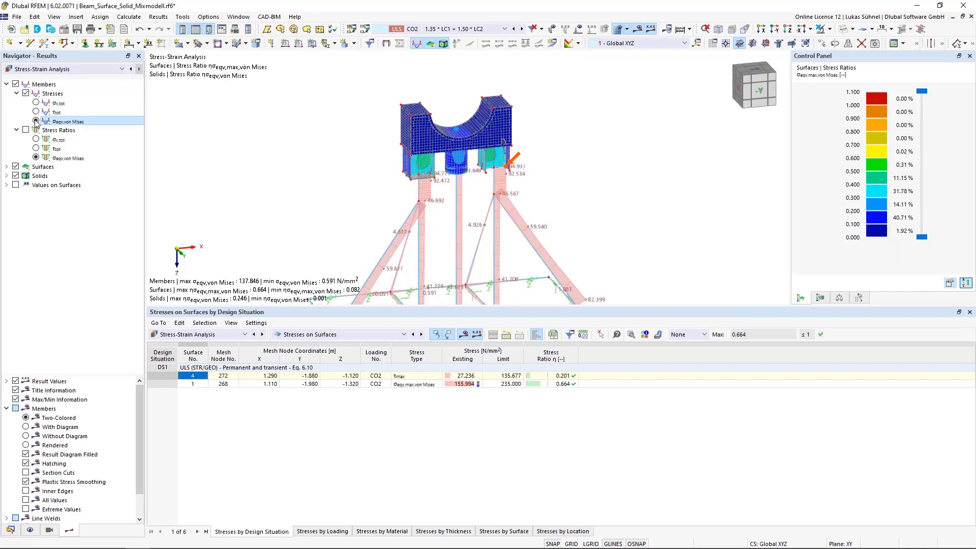
Step: Expand the surface and solid stress results, keep the surface von Mises stress ratio displayed, and examine the upper connection
{"action": "left_click", "coordinate": [6, 167]}
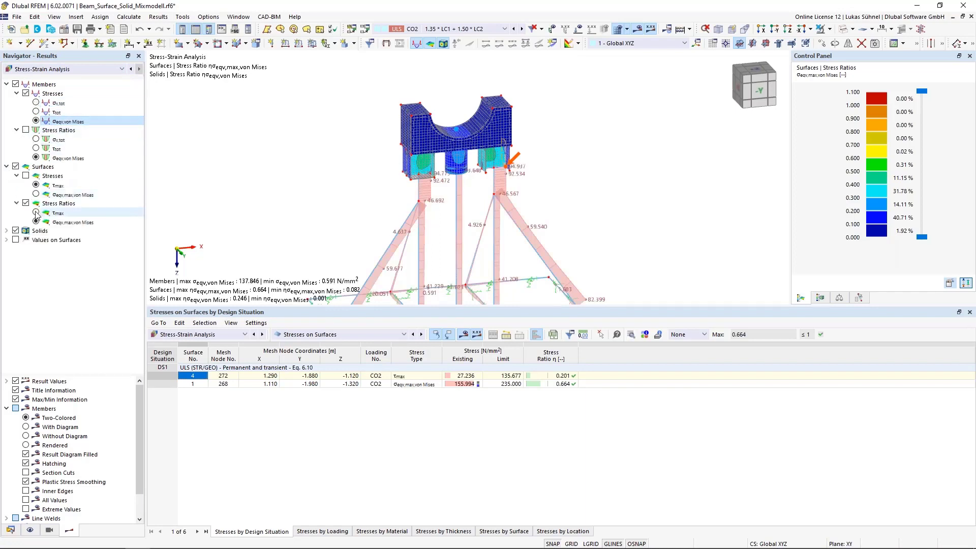
{"action": "left_click", "coordinate": [37, 213]}
{"action": "left_click", "coordinate": [36, 222]}
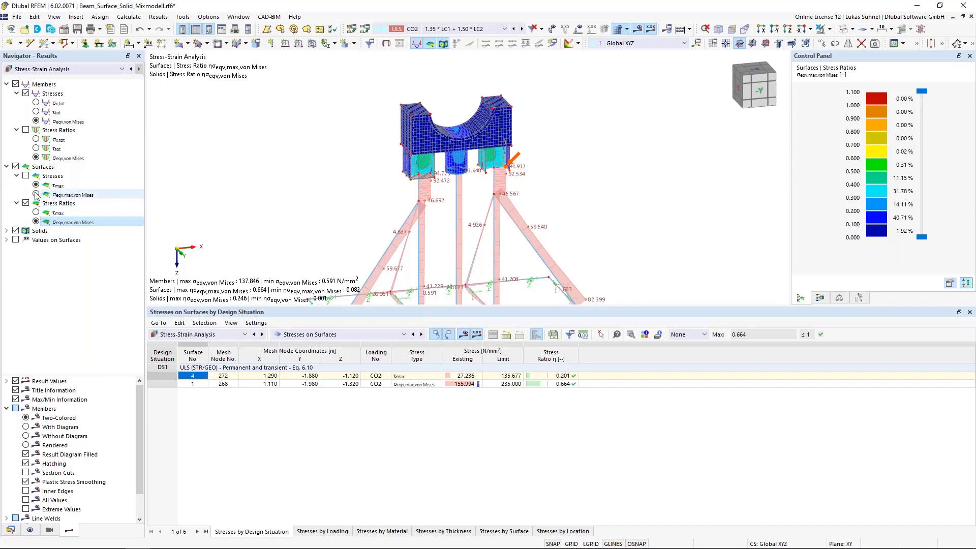
{"action": "left_click", "coordinate": [15, 230]}
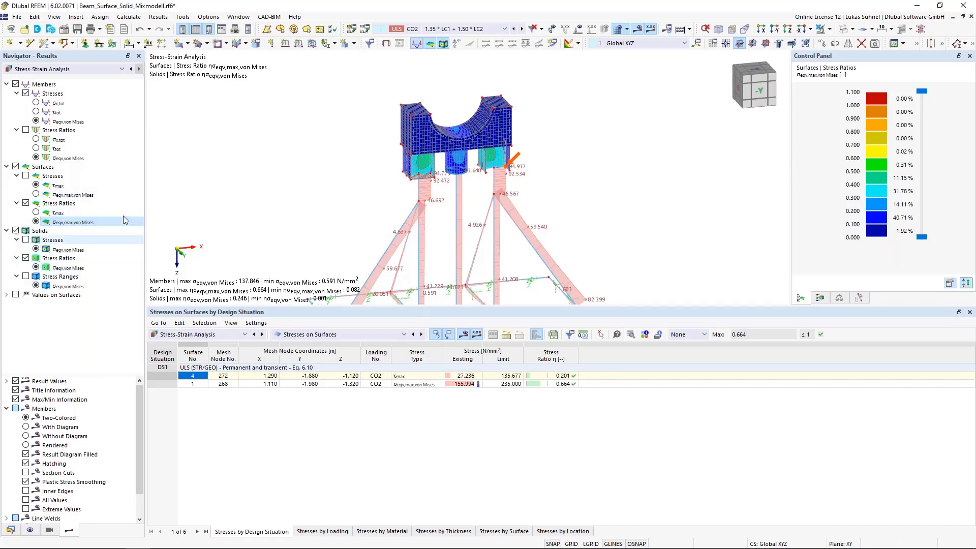
{"action": "scroll", "coordinate": [484, 143], "scroll_direction": "up", "scroll_amount": 3}
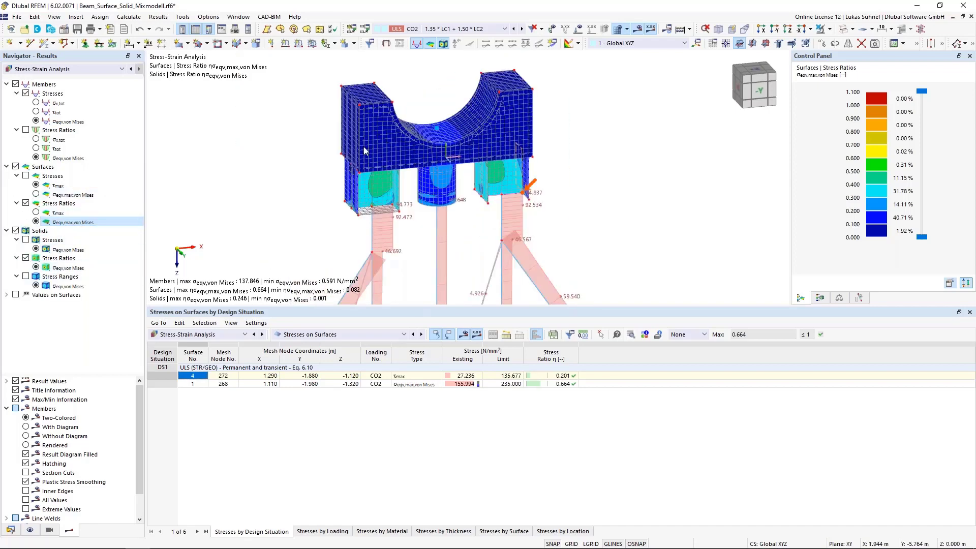
{"action": "middle_click_drag", "start_coordinate": [516, 147], "coordinate": [517, 90]}
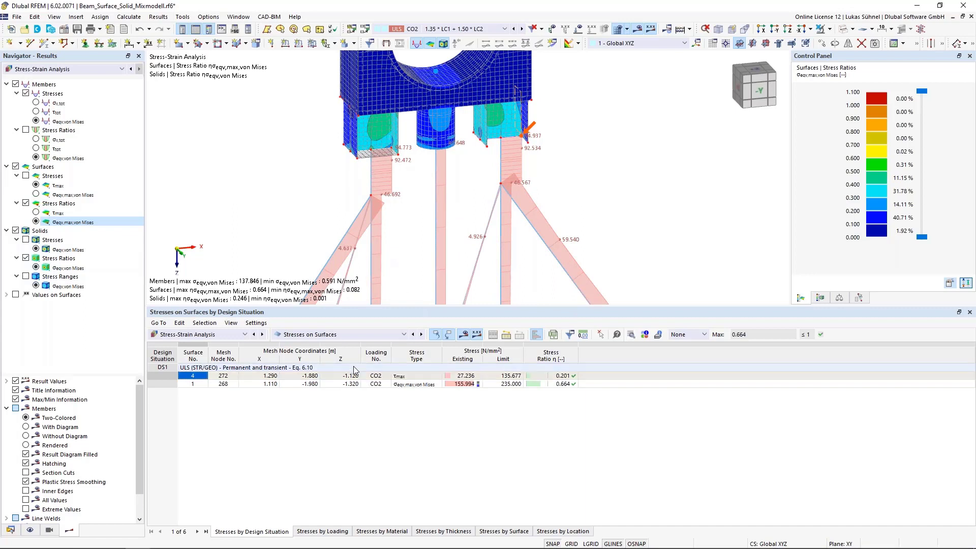
Step: Show the Stress Ranges on Solids table and examine the minimum and maximum loading entries of solid 1
{"action": "left_click", "coordinate": [350, 337]}
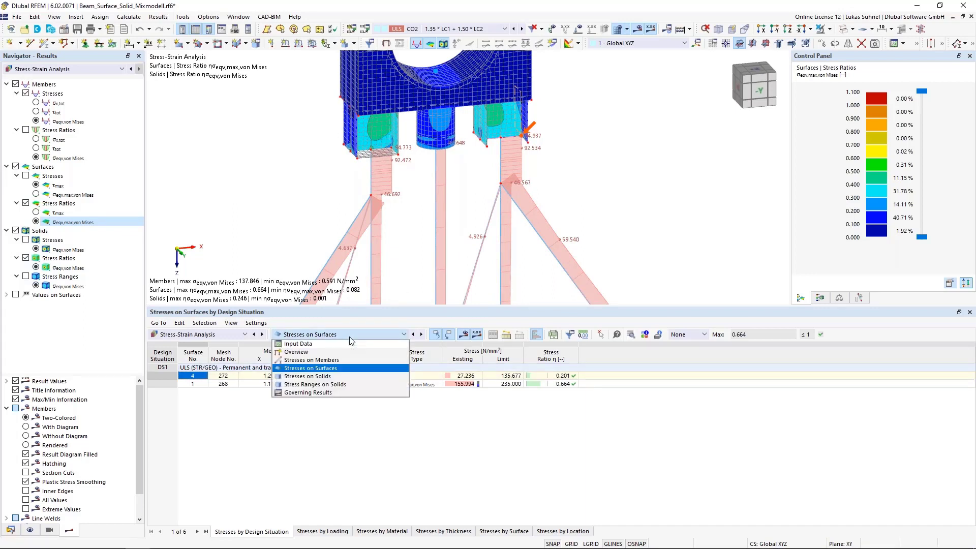
{"action": "left_click", "coordinate": [313, 385]}
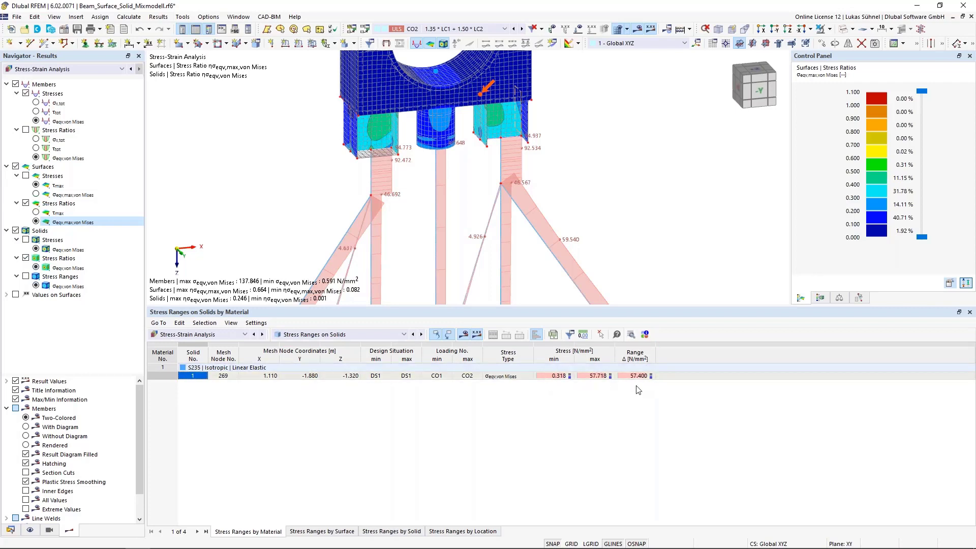
{"action": "left_click", "coordinate": [434, 379]}
{"action": "left_click", "coordinate": [468, 379]}
{"action": "left_click", "coordinate": [440, 380]}
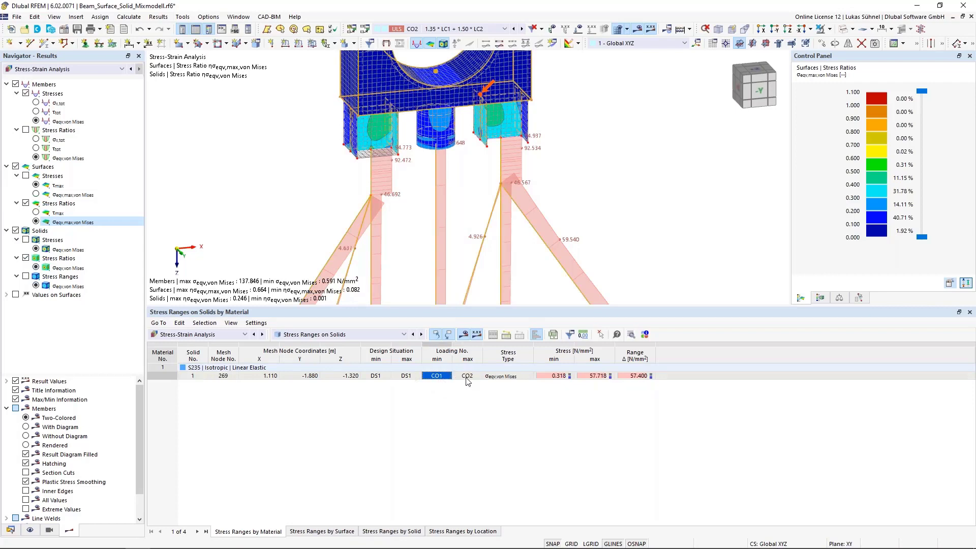
{"action": "left_click", "coordinate": [465, 381]}
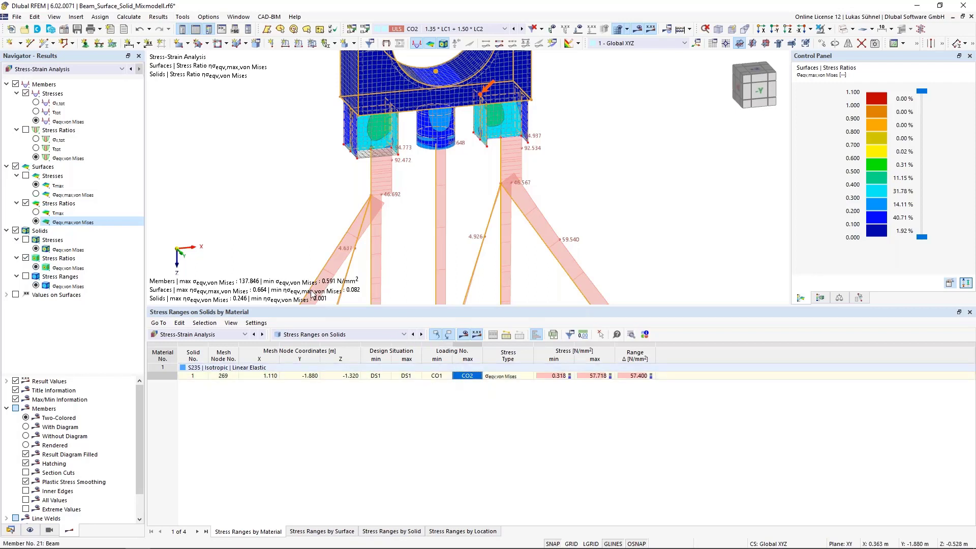
Step: Display the von Mises stress ranges on the solid in the model and clear the object selection
{"action": "left_click", "coordinate": [26, 276]}
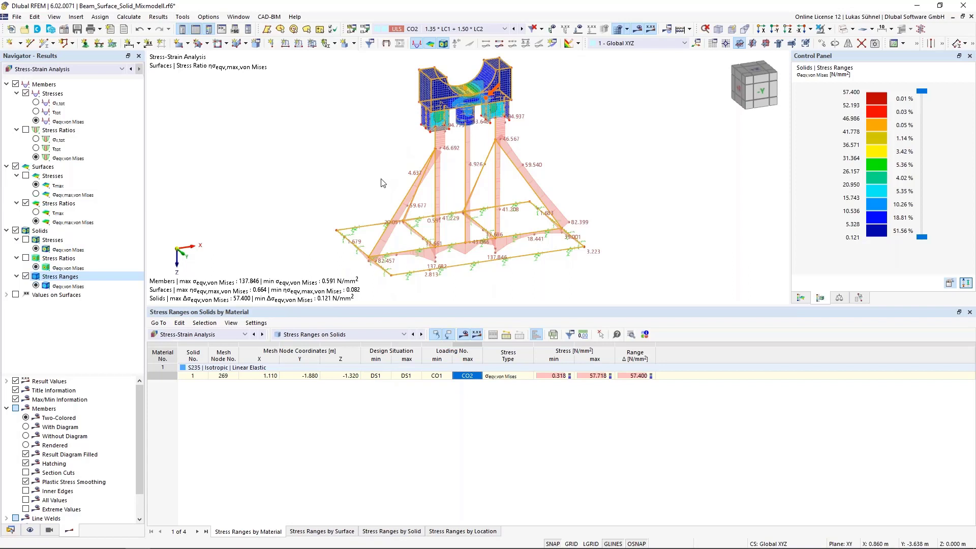
{"action": "left_click", "coordinate": [311, 154]}
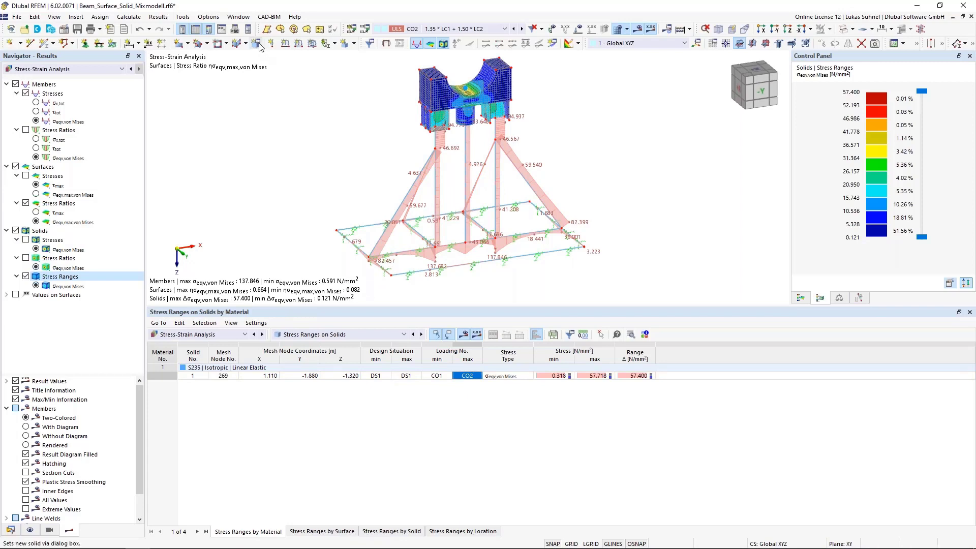
Step: Switch to the Stahl_FEM.rf6 model and hide the load display
{"action": "left_click", "coordinate": [238, 17]}
{"action": "left_click", "coordinate": [283, 145]}
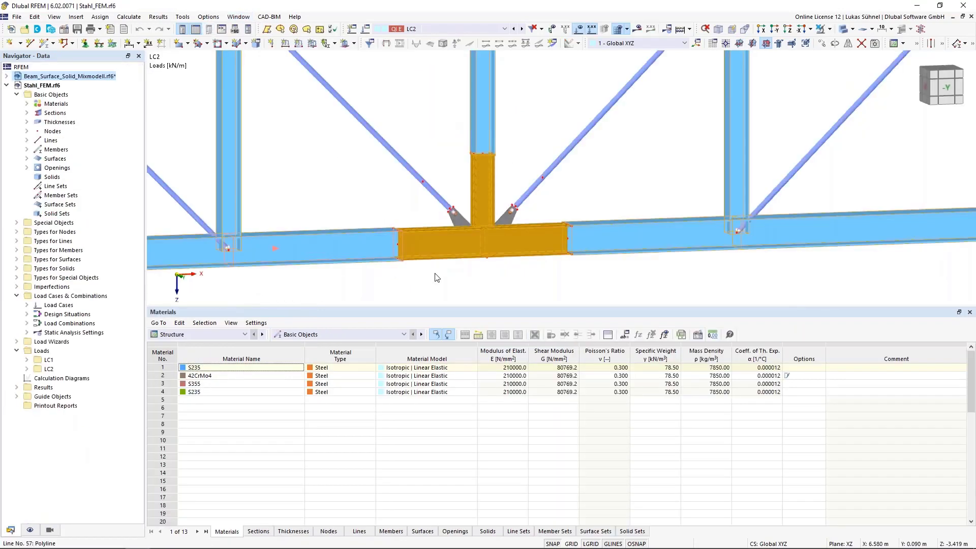
{"action": "left_click", "coordinate": [578, 28]}
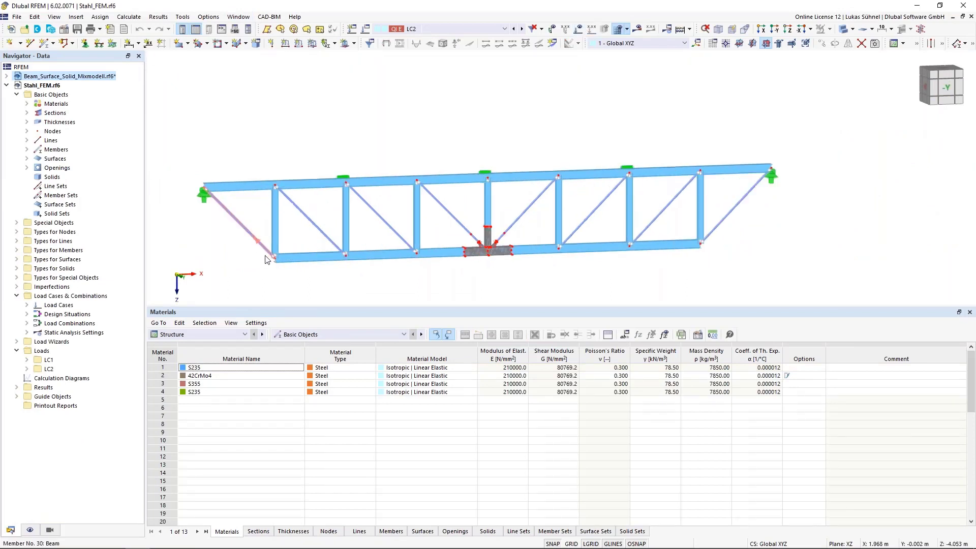
Step: Examine the truss and its midspan bottom-chord joint in solid display, and again in wireframe display to see the surface mesh
{"action": "middle_click_drag", "start_coordinate": [350, 285], "coordinate": [331, 303]}
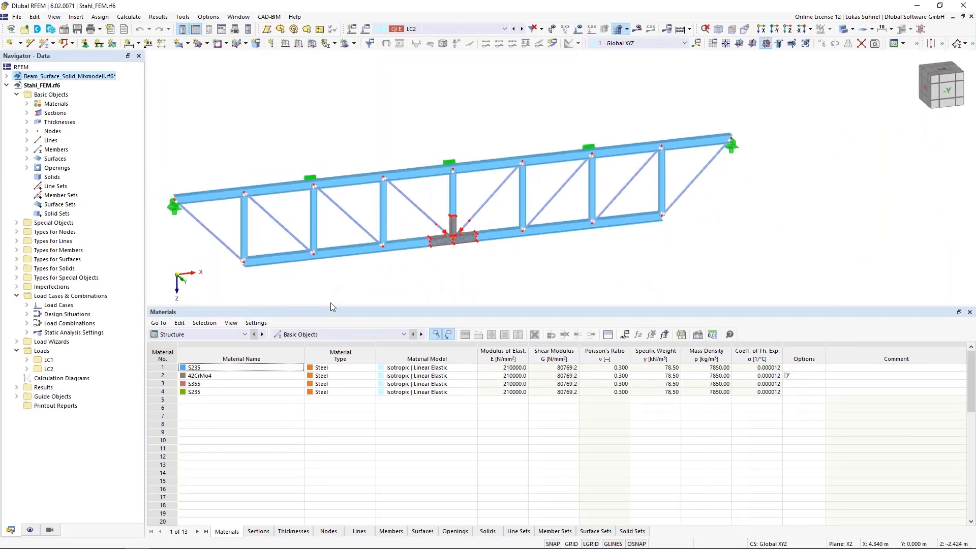
{"action": "scroll", "coordinate": [384, 279], "scroll_direction": "up", "scroll_amount": 2}
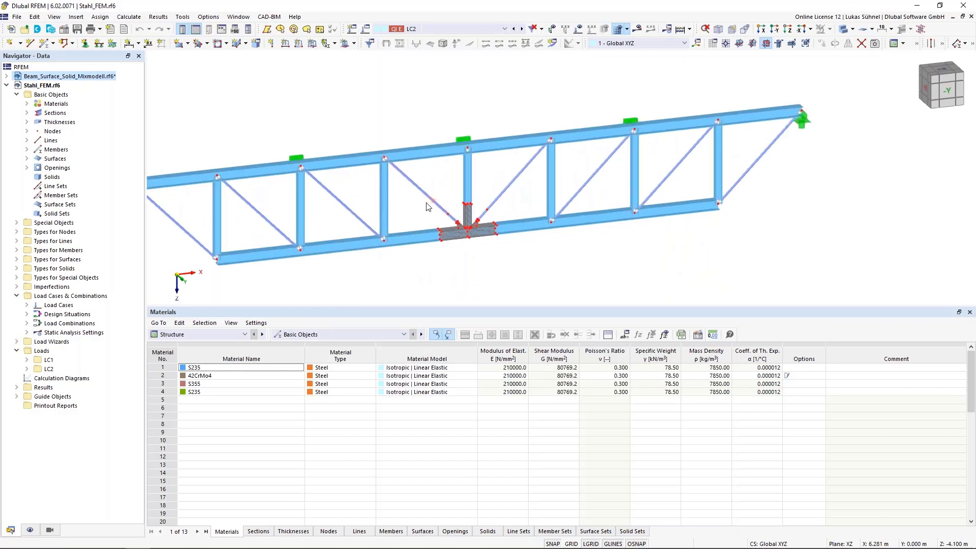
{"action": "scroll", "coordinate": [456, 227], "scroll_direction": "up", "scroll_amount": 2}
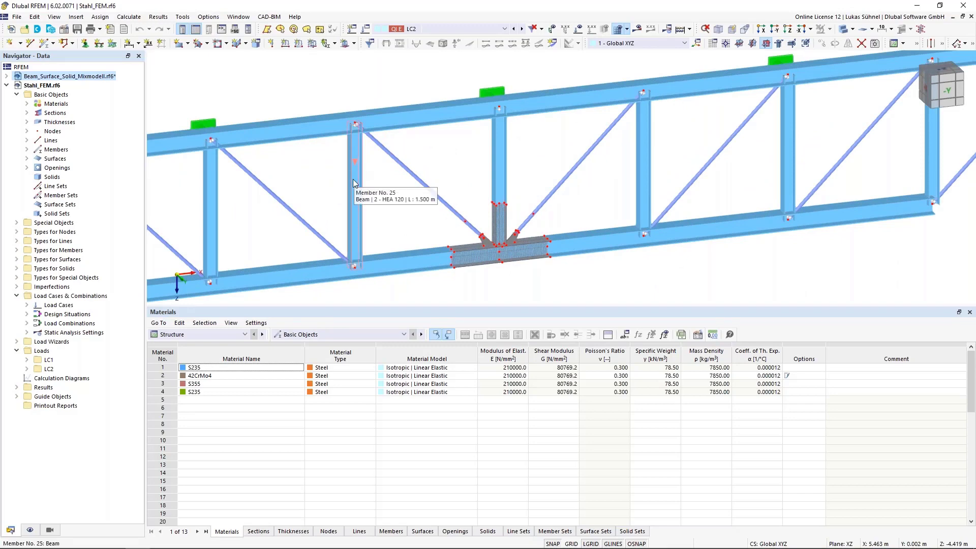
{"action": "scroll", "coordinate": [538, 291], "scroll_direction": "up", "scroll_amount": 3}
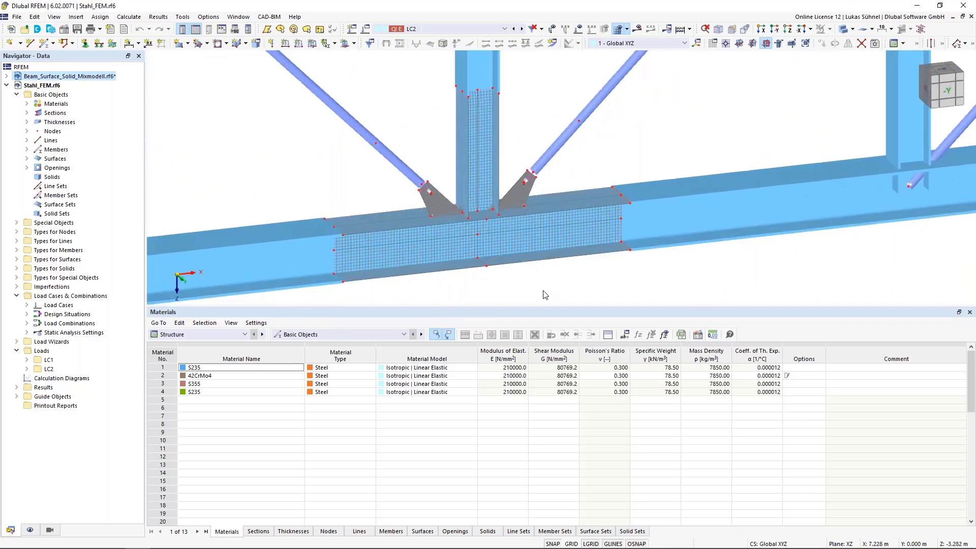
{"action": "scroll", "coordinate": [539, 291], "scroll_direction": "down", "scroll_amount": 5}
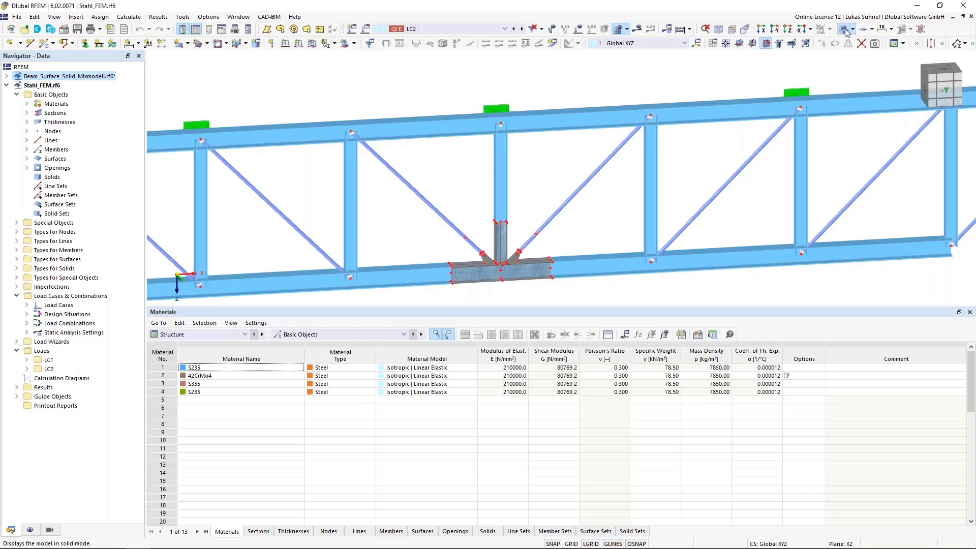
{"action": "key", "text": "ctrl+shift+r"}
{"action": "scroll", "coordinate": [570, 121], "scroll_direction": "down", "scroll_amount": 2}
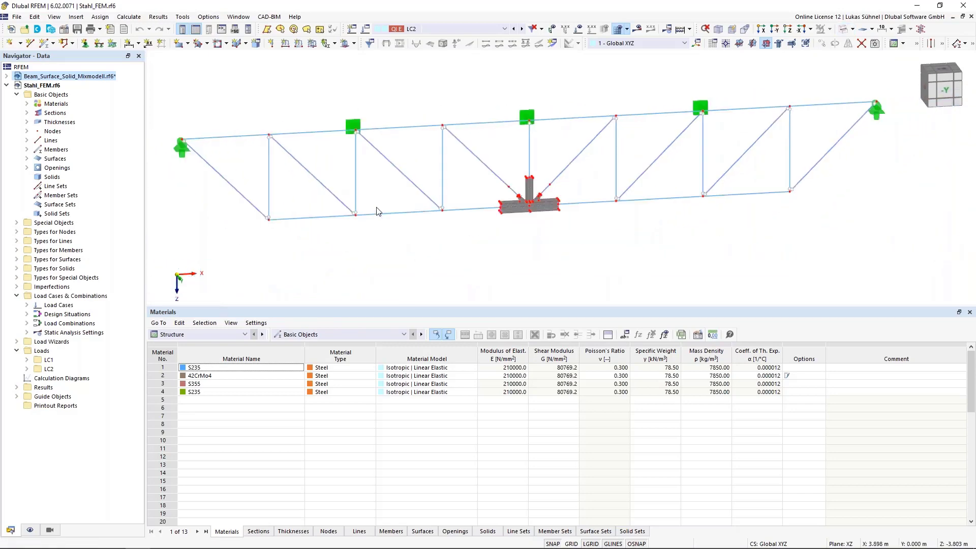
{"action": "scroll", "coordinate": [547, 198], "scroll_direction": "up", "scroll_amount": 2}
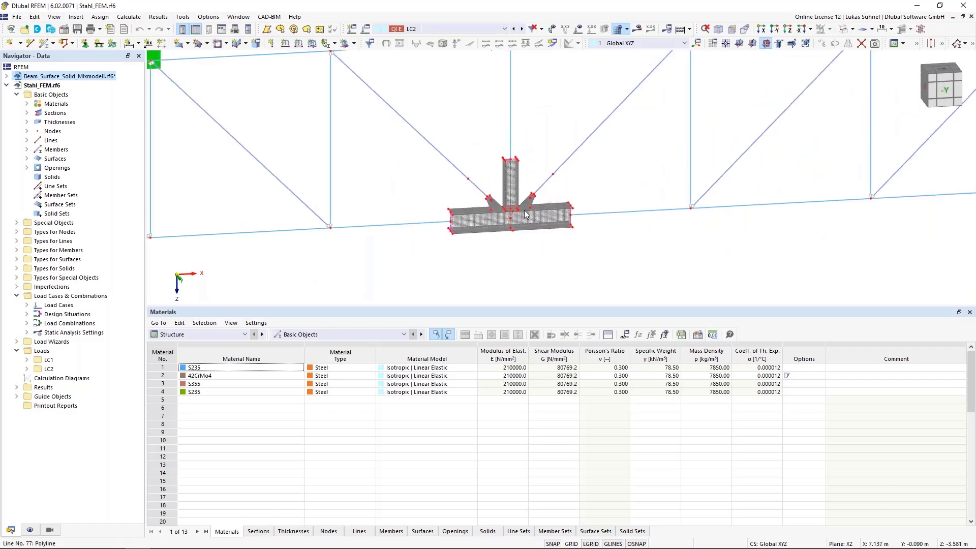
{"action": "scroll", "coordinate": [525, 222], "scroll_direction": "up", "scroll_amount": 3}
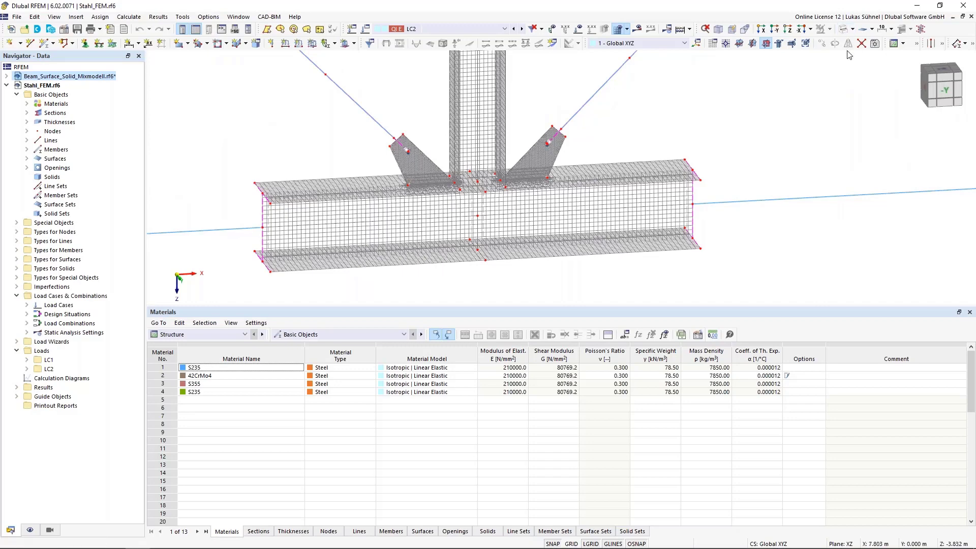
Step: Return to solid display and examine how the diagonal's pin connects to the gusset plate at the midspan joint
{"action": "left_click", "coordinate": [843, 29]}
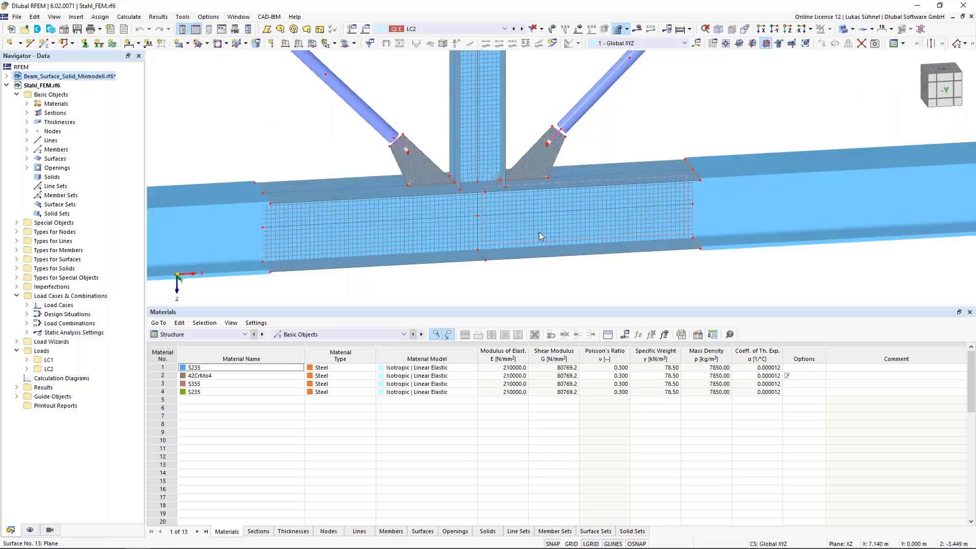
{"action": "scroll", "coordinate": [434, 128], "scroll_direction": "up", "scroll_amount": 2}
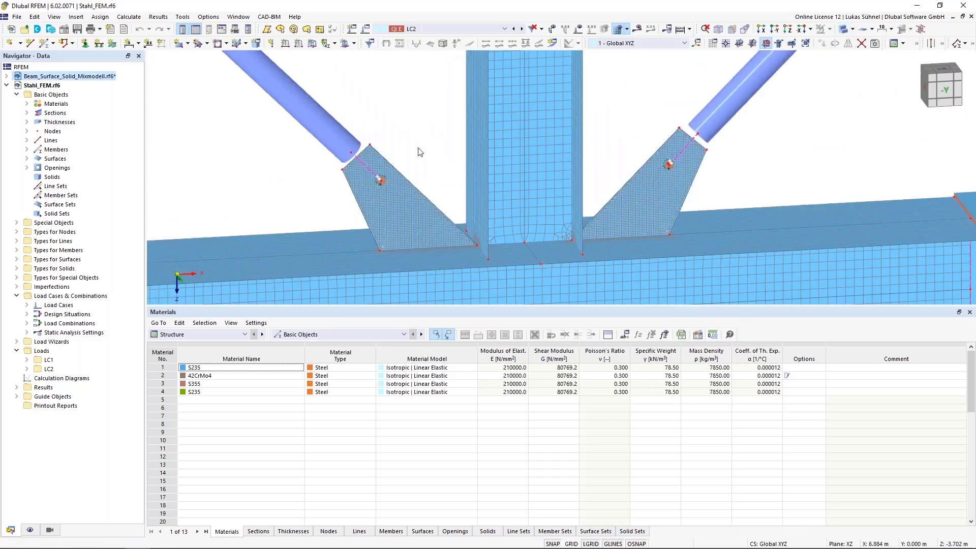
{"action": "scroll", "coordinate": [420, 152], "scroll_direction": "up", "scroll_amount": 1}
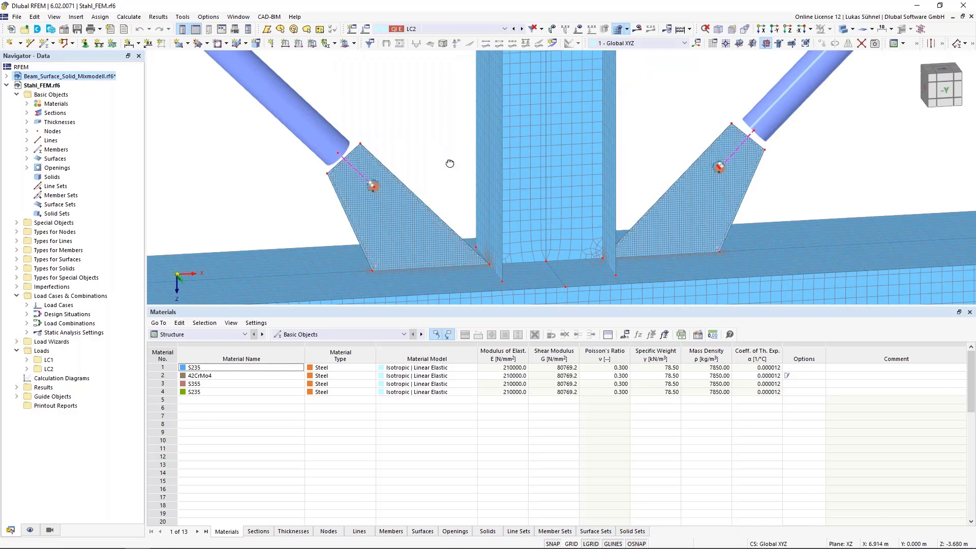
{"action": "middle_click_drag", "start_coordinate": [450, 163], "coordinate": [353, 117], "text": "ctrl"}
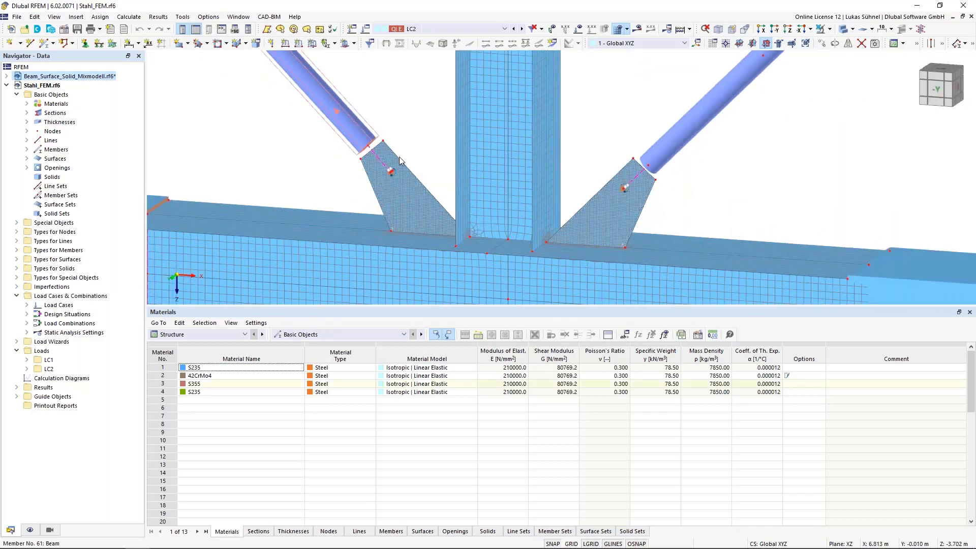
{"action": "scroll", "coordinate": [382, 116], "scroll_direction": "up", "scroll_amount": 4}
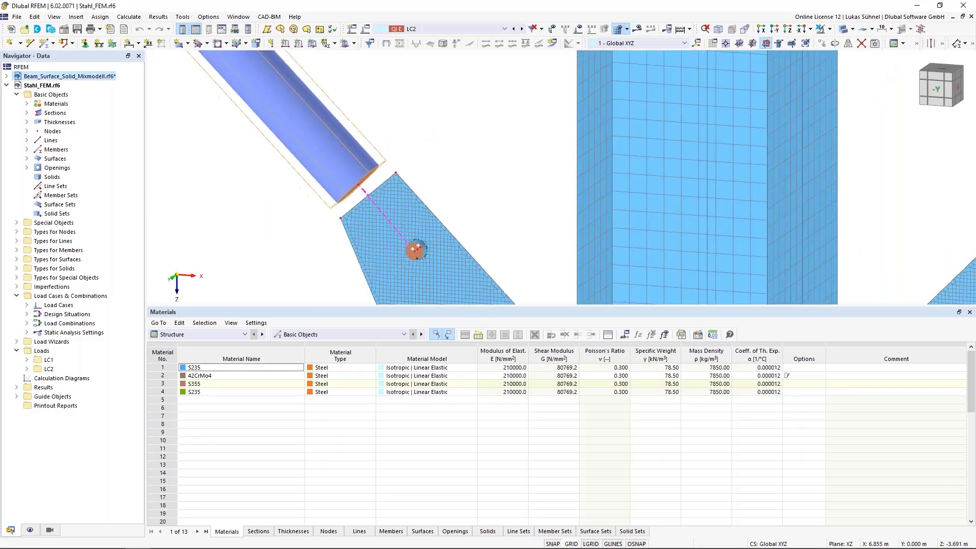
{"action": "scroll", "coordinate": [429, 133], "scroll_direction": "up", "scroll_amount": 3}
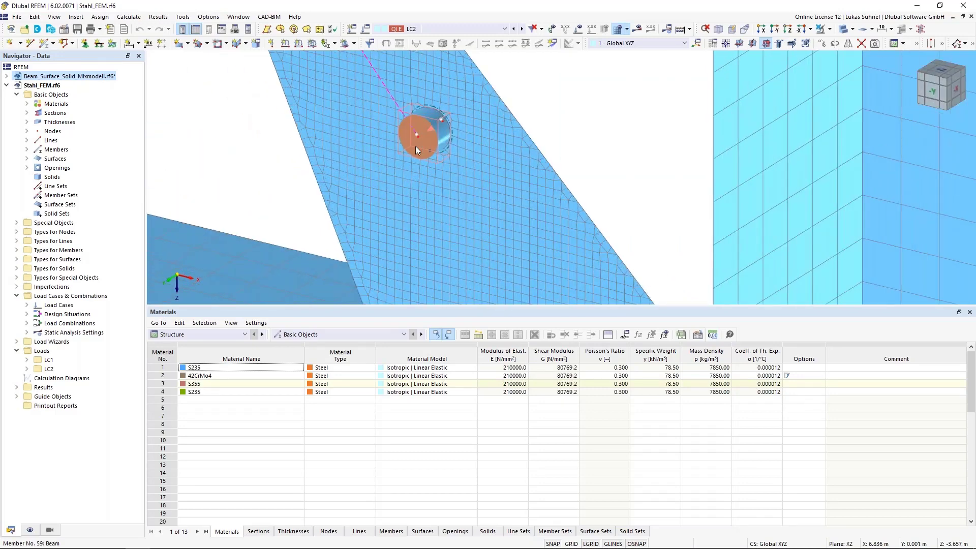
{"action": "scroll", "coordinate": [408, 155], "scroll_direction": "down", "scroll_amount": 3}
{"action": "middle_click_drag", "start_coordinate": [416, 150], "coordinate": [413, 217]}
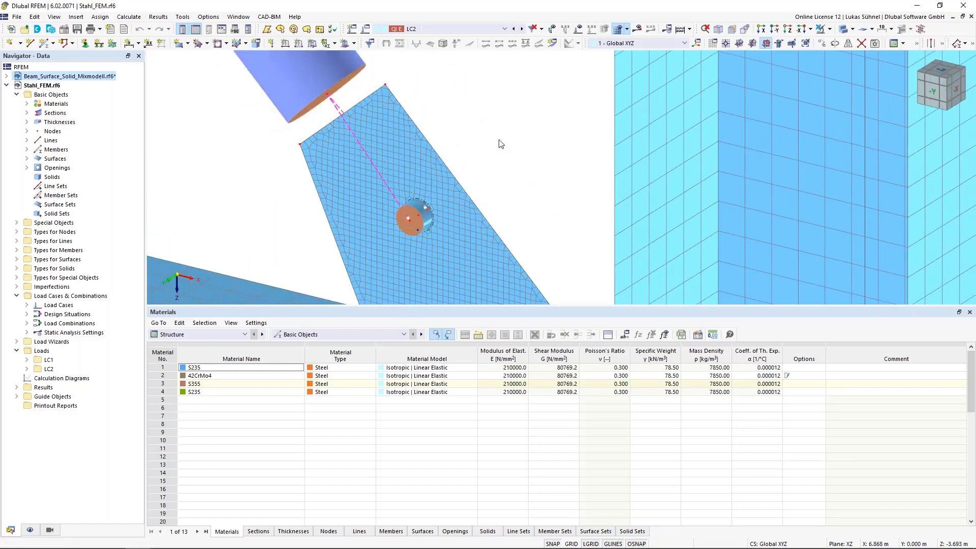
Step: Display the model as a wireframe and examine the pin member and the links inside the gusset plate's hole
{"action": "left_click", "coordinate": [843, 29]}
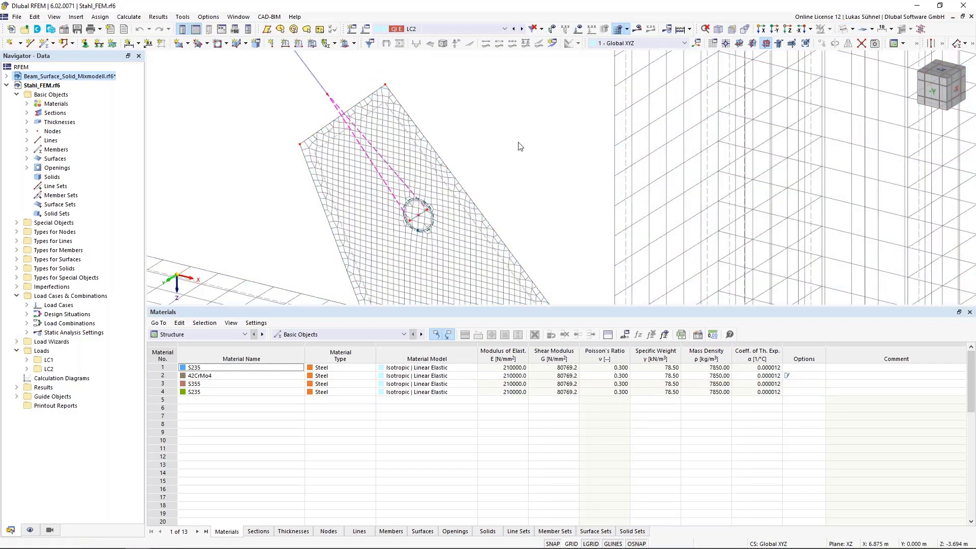
{"action": "scroll", "coordinate": [405, 216], "scroll_direction": "up", "scroll_amount": 2}
{"action": "scroll", "coordinate": [406, 216], "scroll_direction": "up", "scroll_amount": 3}
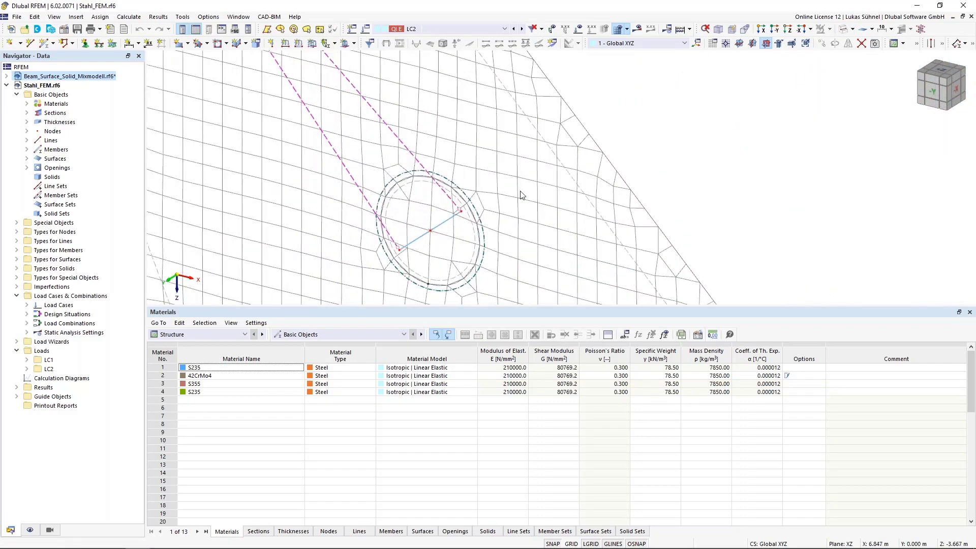
{"action": "scroll", "coordinate": [538, 178], "scroll_direction": "down", "scroll_amount": 2}
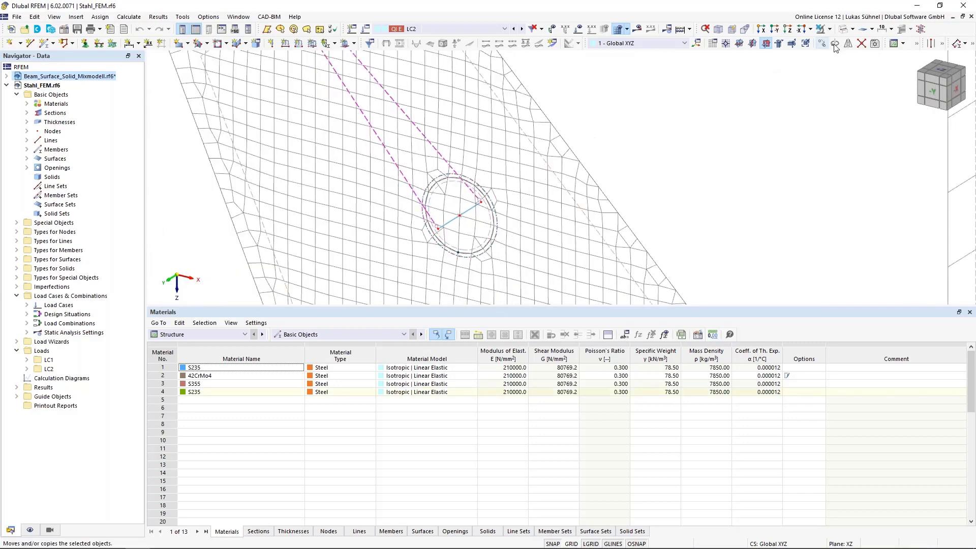
Step: Return to solid display and isolate the gusset plate in visibility mode to examine its round opening
{"action": "left_click", "coordinate": [829, 31]}
{"action": "left_click", "coordinate": [833, 37]}
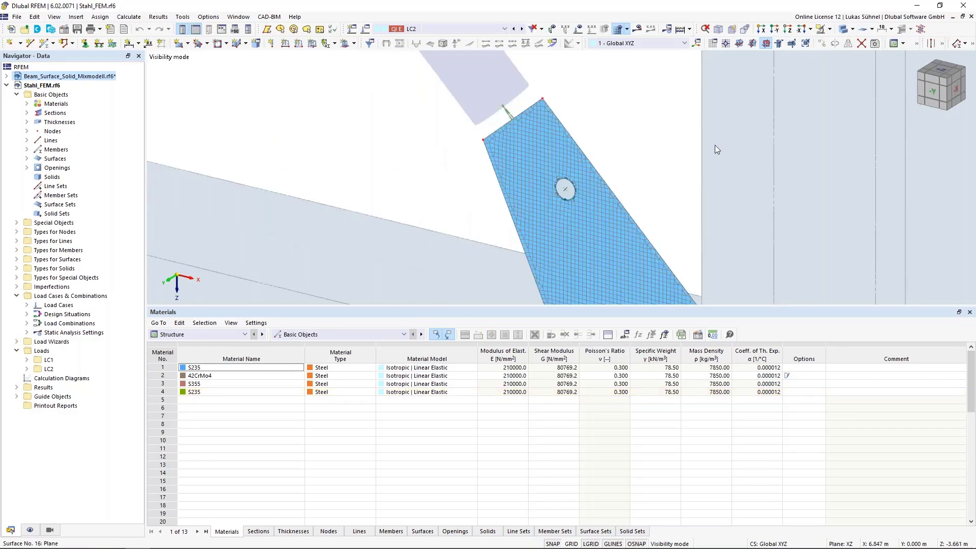
{"action": "scroll", "coordinate": [602, 175], "scroll_direction": "up", "scroll_amount": 3}
{"action": "scroll", "coordinate": [553, 198], "scroll_direction": "up", "scroll_amount": 3}
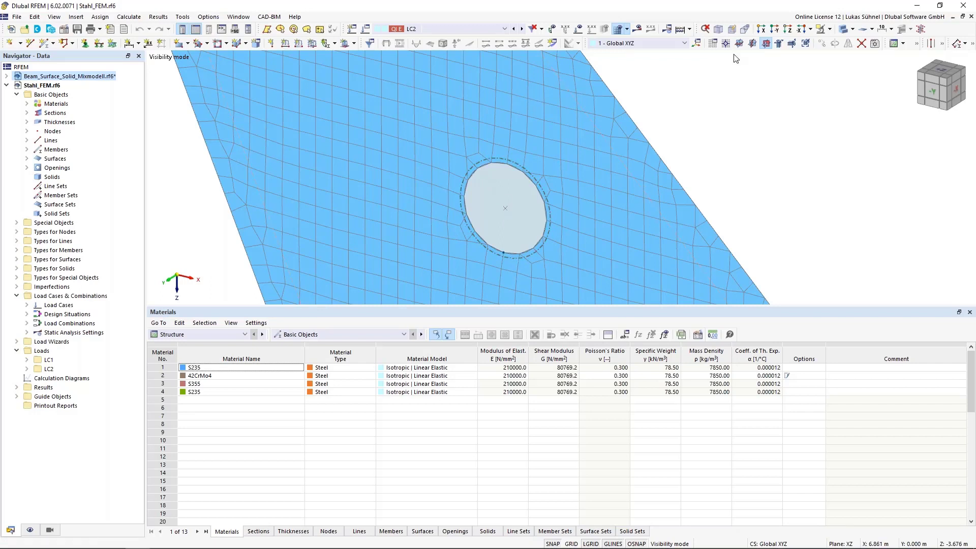
Step: Cancel visibility mode so all objects are shown, and display the model as a wireframe
{"action": "left_click", "coordinate": [829, 29]}
{"action": "left_click", "coordinate": [836, 94]}
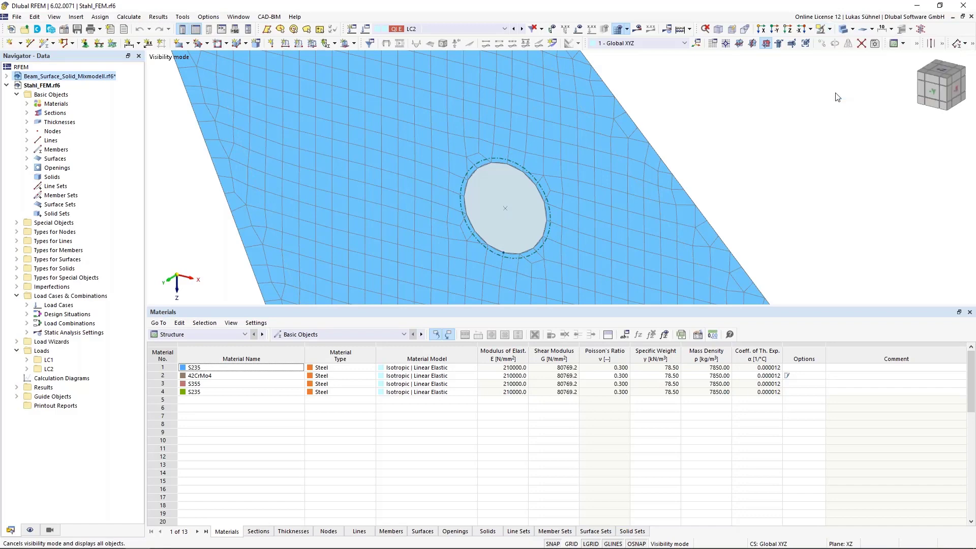
{"action": "left_click", "coordinate": [843, 32]}
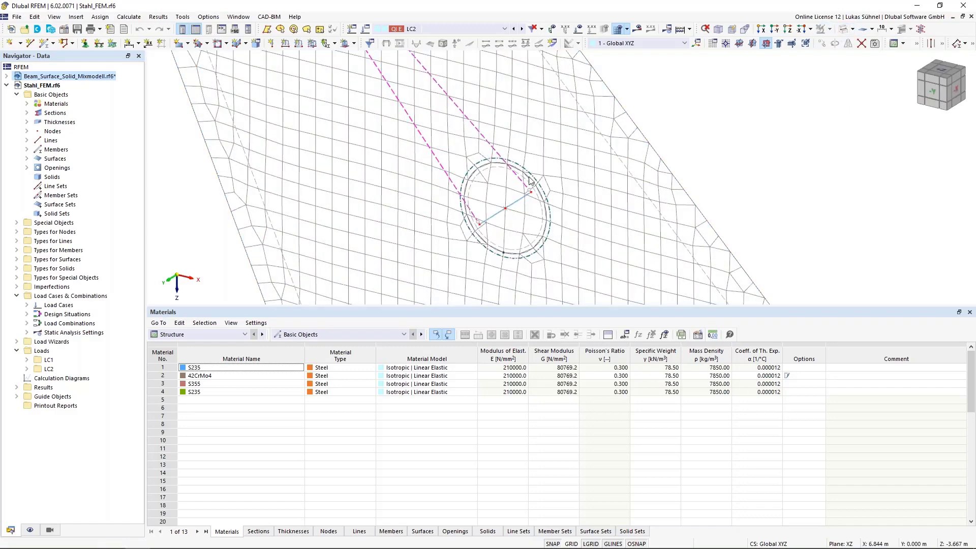
Step: Review the stiffness type and thickness properties of the small surface inside the gusset plate's hole, leaving them as they are
{"action": "double_click", "coordinate": [474, 252]}
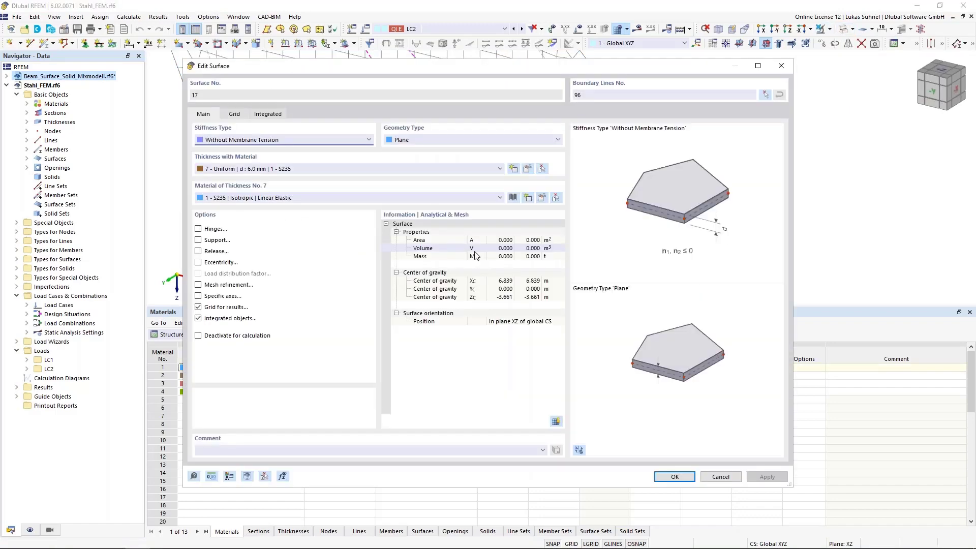
{"action": "left_click_drag", "start_coordinate": [401, 68], "coordinate": [402, 324]}
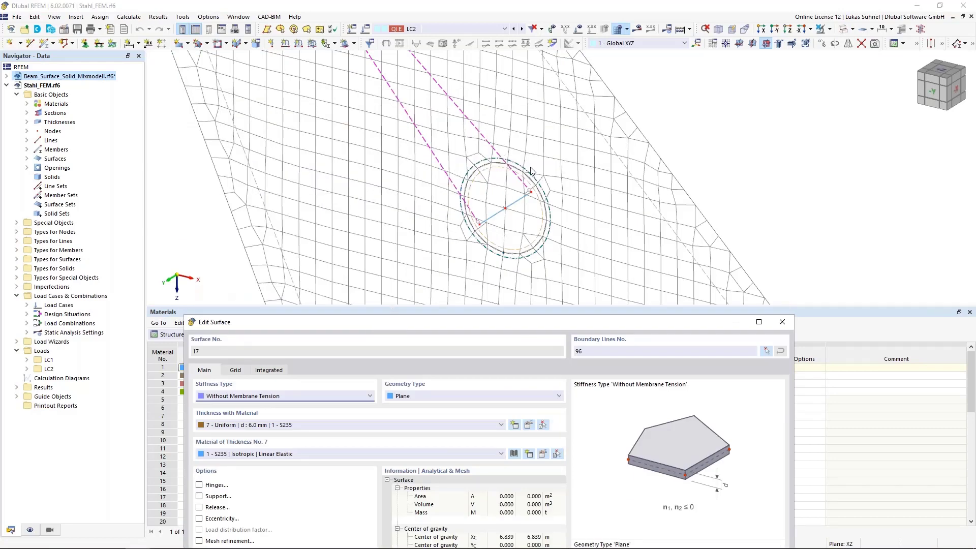
{"action": "left_click_drag", "start_coordinate": [465, 326], "coordinate": [491, 160]}
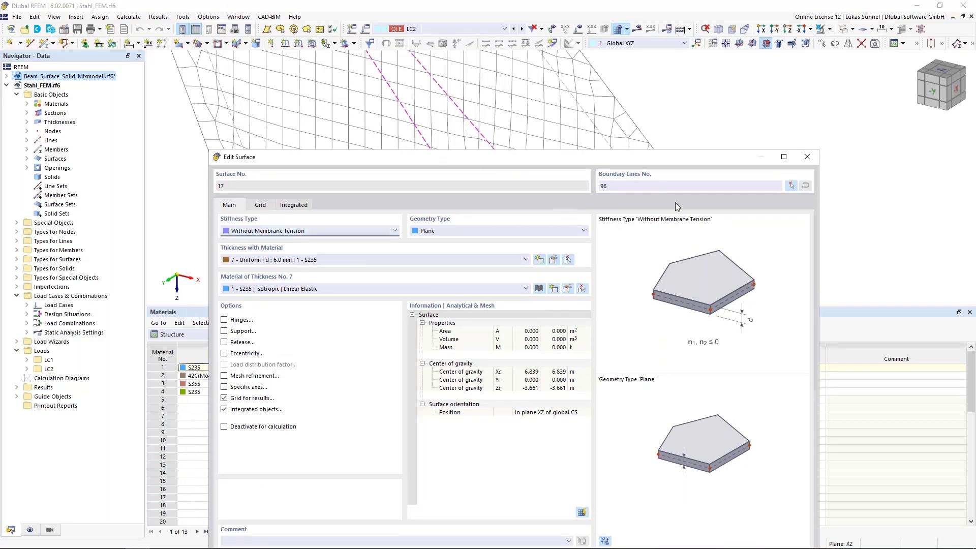
{"action": "left_click", "coordinate": [812, 160]}
Step: Examine how the diagonal member connects through the rigid links to the circular surface in the gusset plate's hole
{"action": "scroll", "coordinate": [523, 211], "scroll_direction": "up", "scroll_amount": 3}
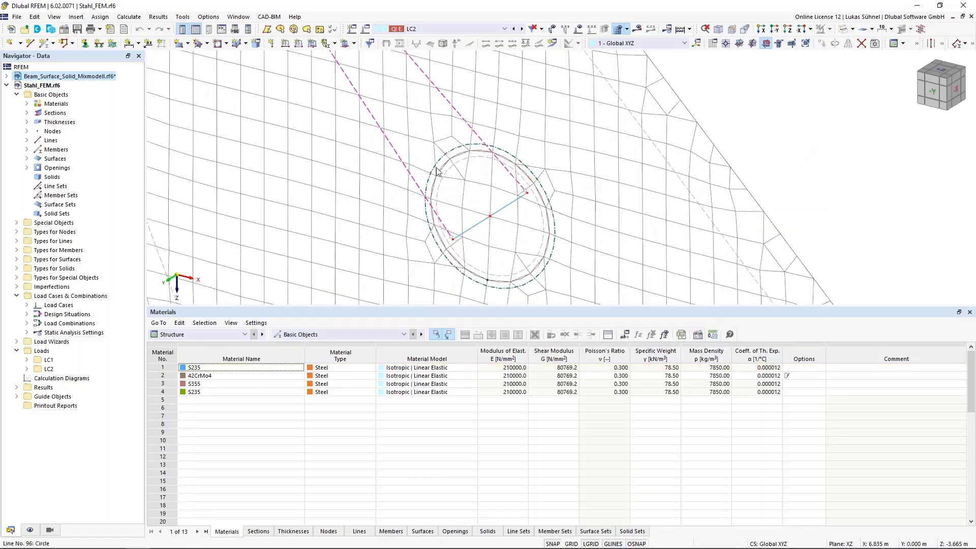
{"action": "scroll", "coordinate": [481, 215], "scroll_direction": "down", "scroll_amount": 5}
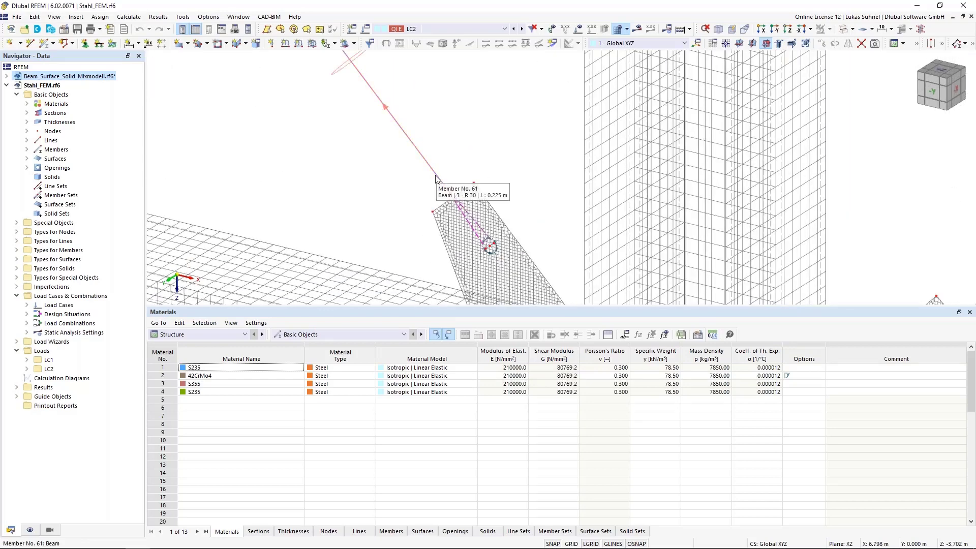
{"action": "left_click", "coordinate": [435, 179]}
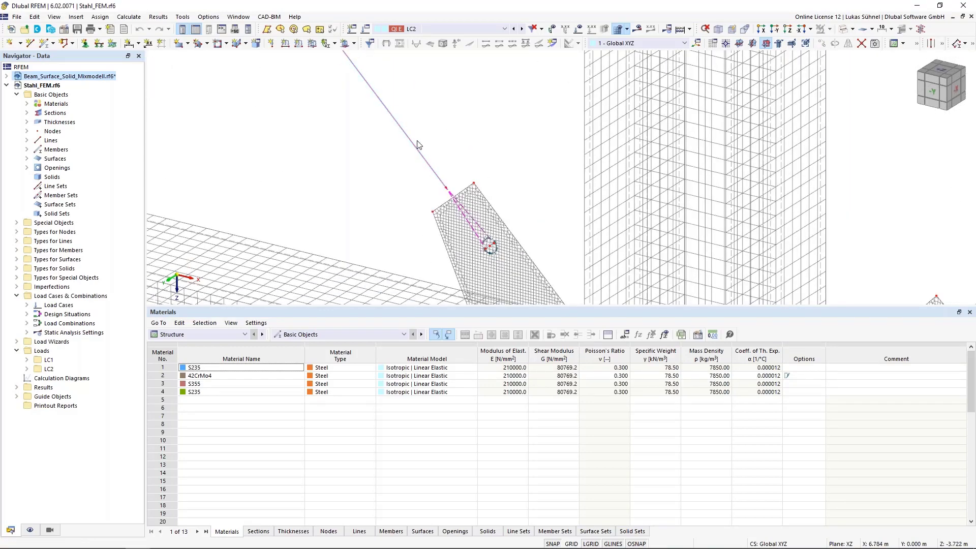
{"action": "scroll", "coordinate": [490, 244], "scroll_direction": "up", "scroll_amount": 5}
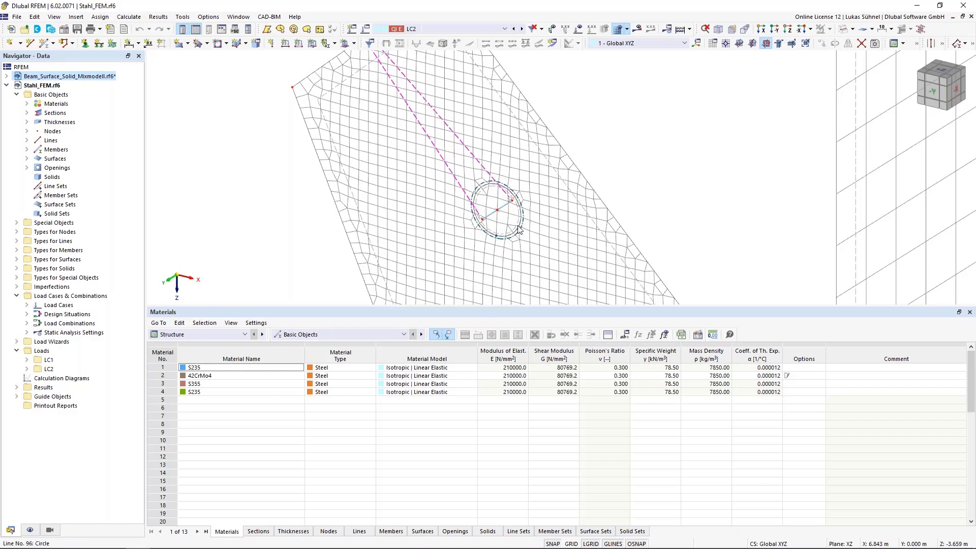
{"action": "mouse_move", "coordinate": [515, 230]}
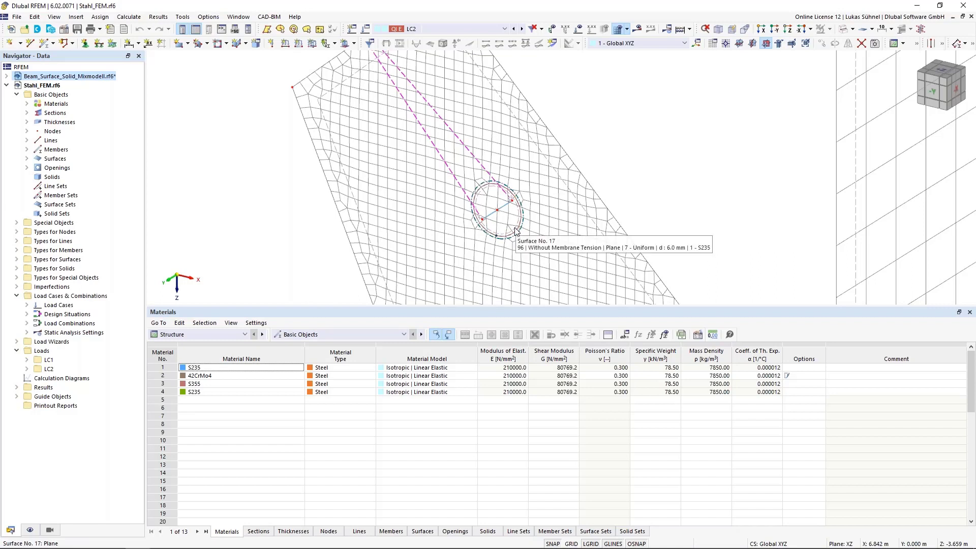
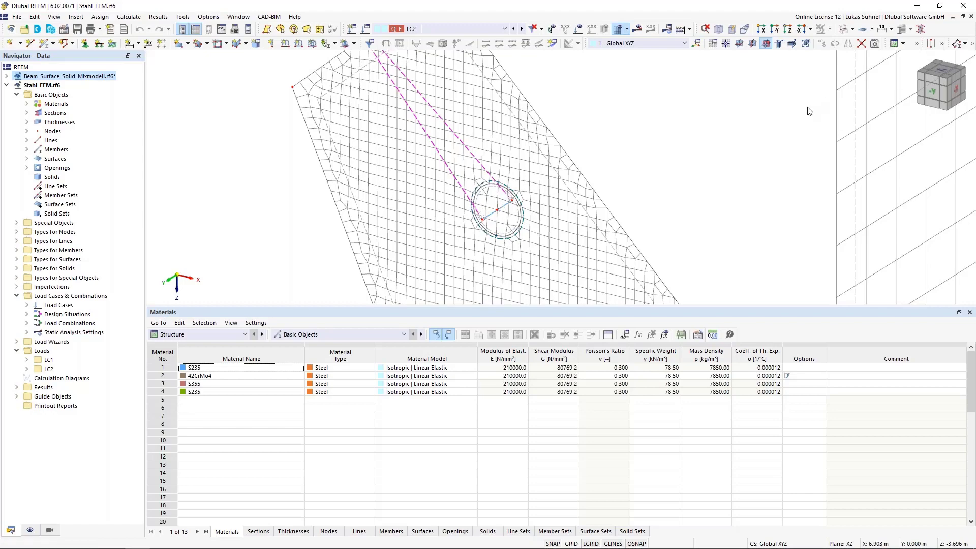
{"action": "scroll", "coordinate": [478, 171], "scroll_direction": "down", "scroll_amount": 5}
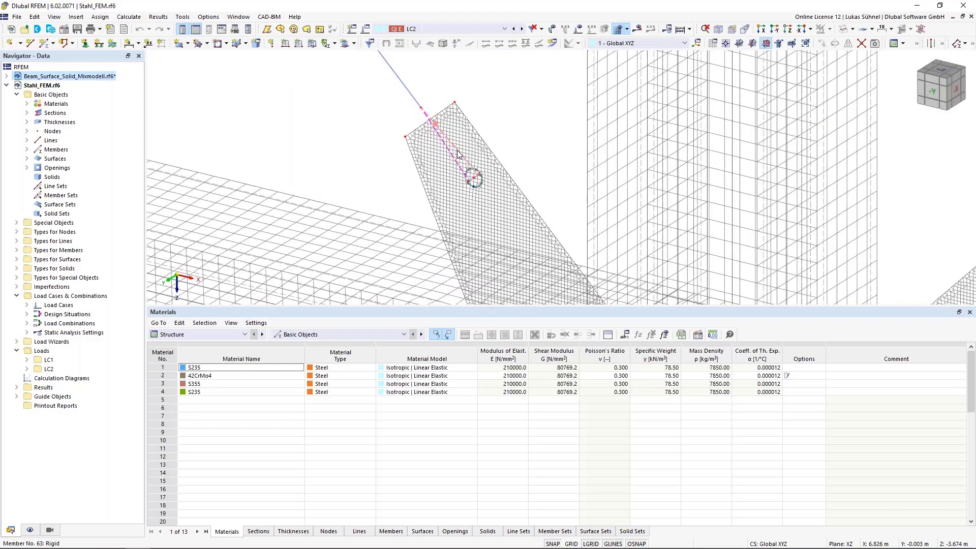
Step: Return to solid display and examine the line where the gusset plate meets the chord's upper flange beside the post
{"action": "scroll", "coordinate": [501, 158], "scroll_direction": "up", "scroll_amount": 3}
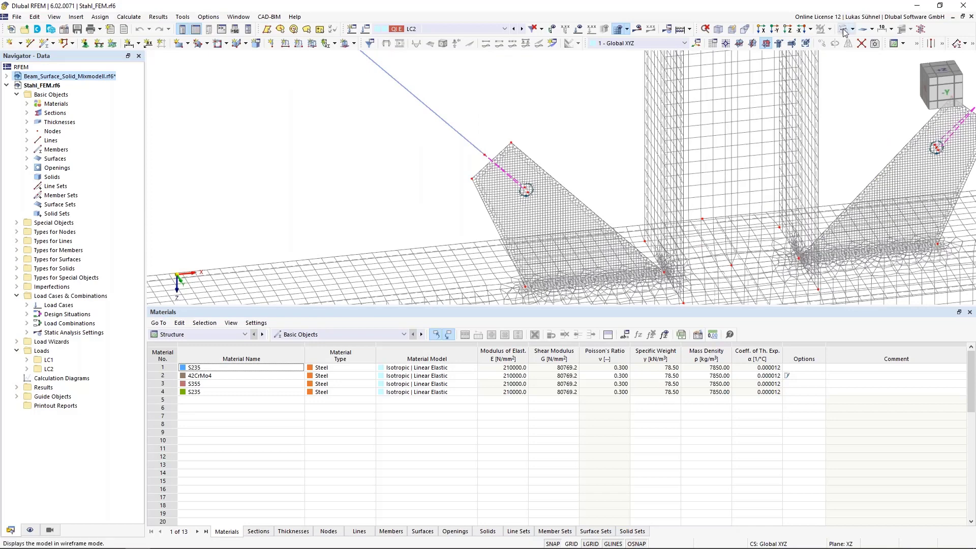
{"action": "left_click", "coordinate": [842, 30]}
{"action": "middle_click_drag", "start_coordinate": [566, 215], "coordinate": [506, 153]}
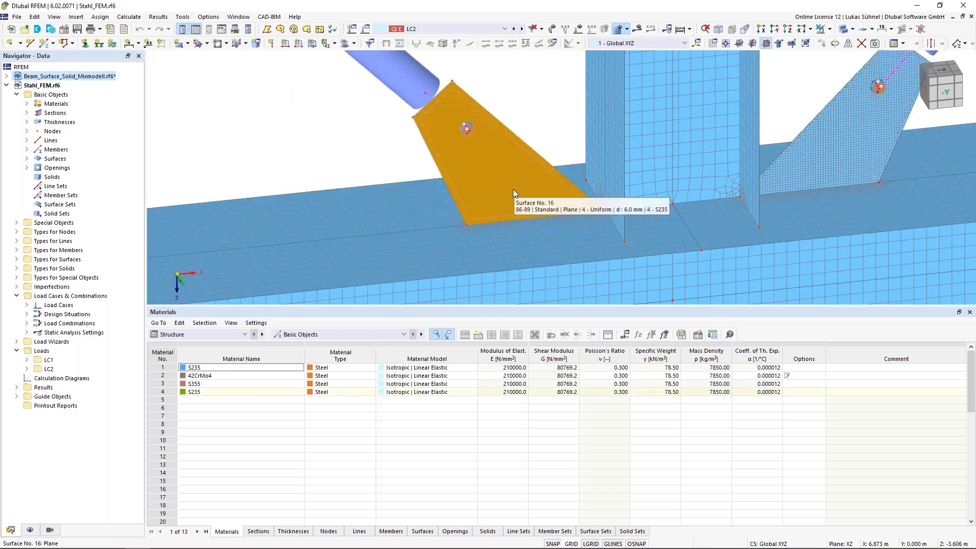
{"action": "scroll", "coordinate": [469, 235], "scroll_direction": "up", "scroll_amount": 2}
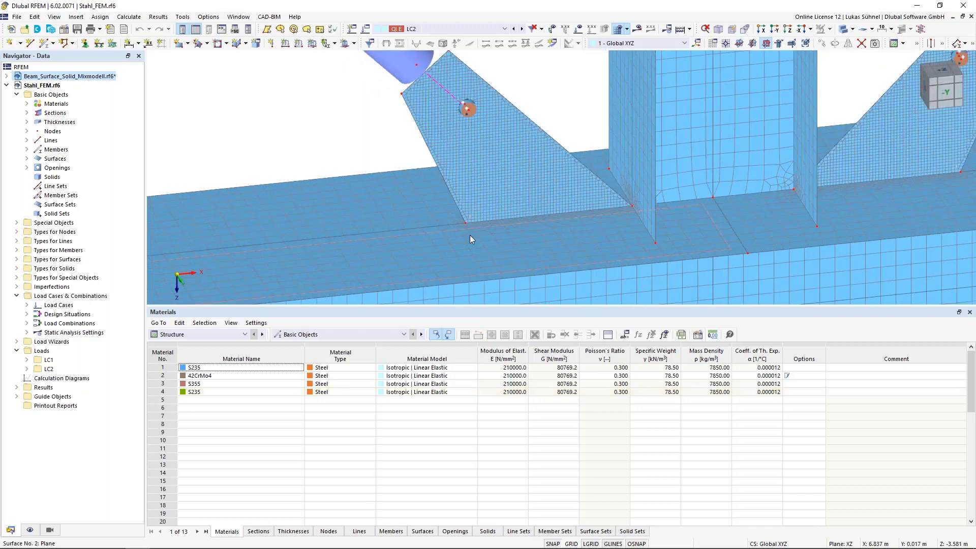
{"action": "scroll", "coordinate": [470, 234], "scroll_direction": "up", "scroll_amount": 2}
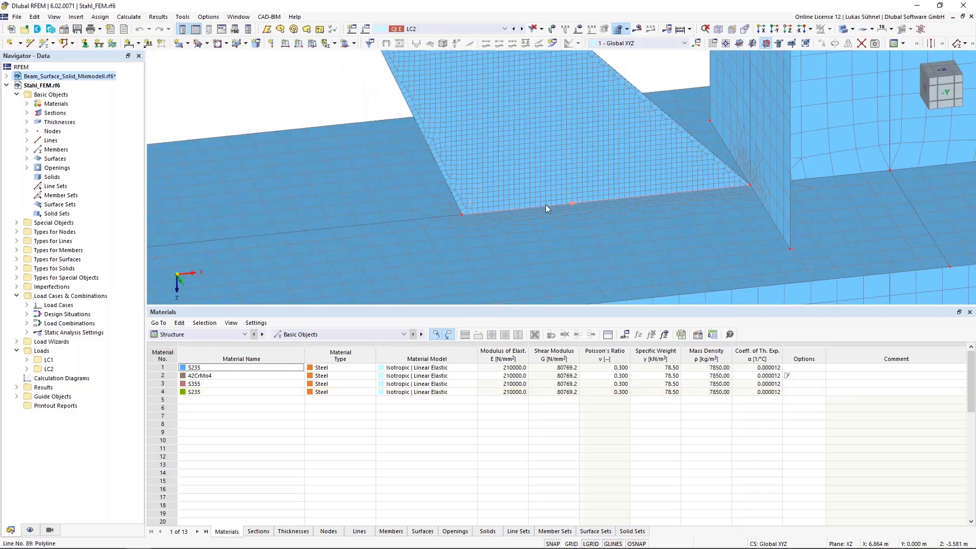
{"action": "scroll", "coordinate": [643, 192], "scroll_direction": "down", "scroll_amount": 4}
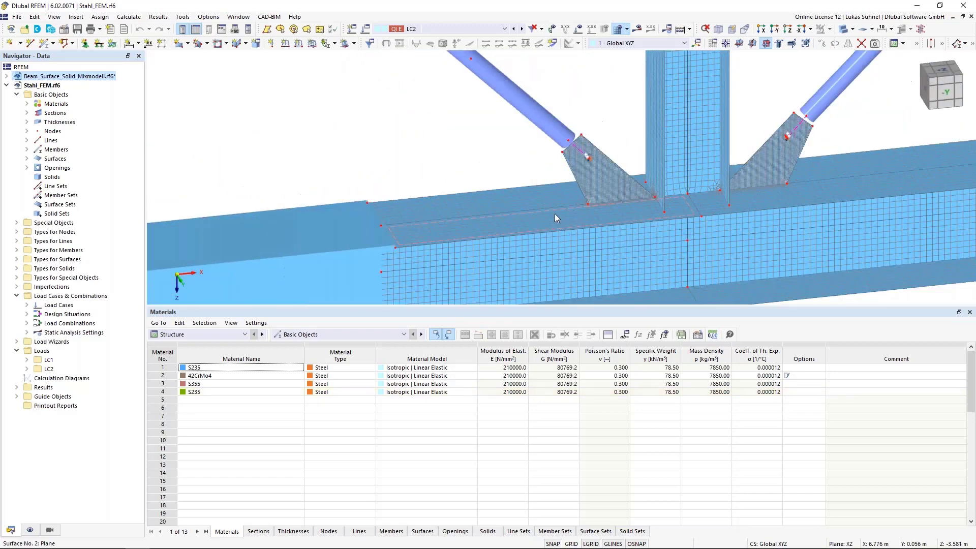
{"action": "scroll", "coordinate": [555, 215], "scroll_direction": "up", "scroll_amount": 2}
{"action": "scroll", "coordinate": [602, 191], "scroll_direction": "up", "scroll_amount": 2}
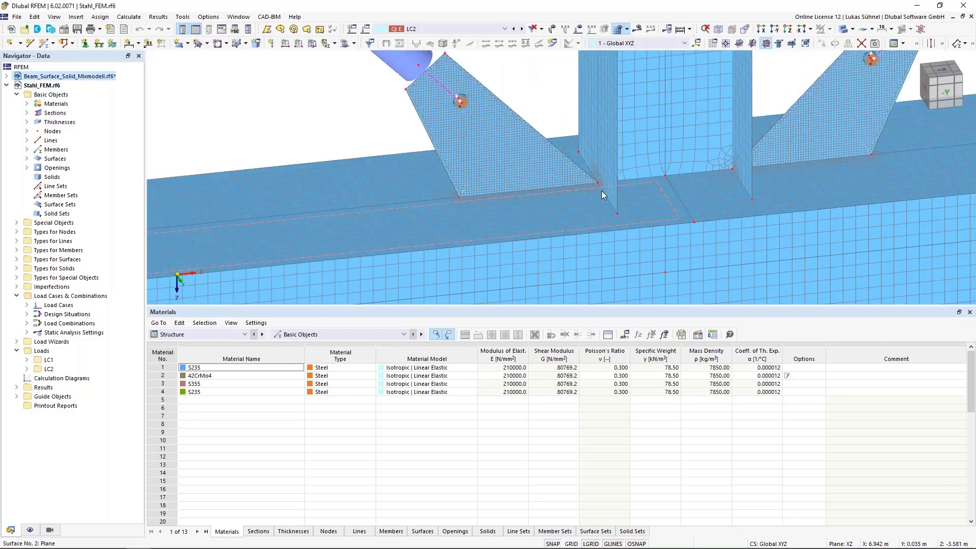
{"action": "middle_click_drag", "start_coordinate": [602, 193], "coordinate": [498, 203], "text": "ctrl"}
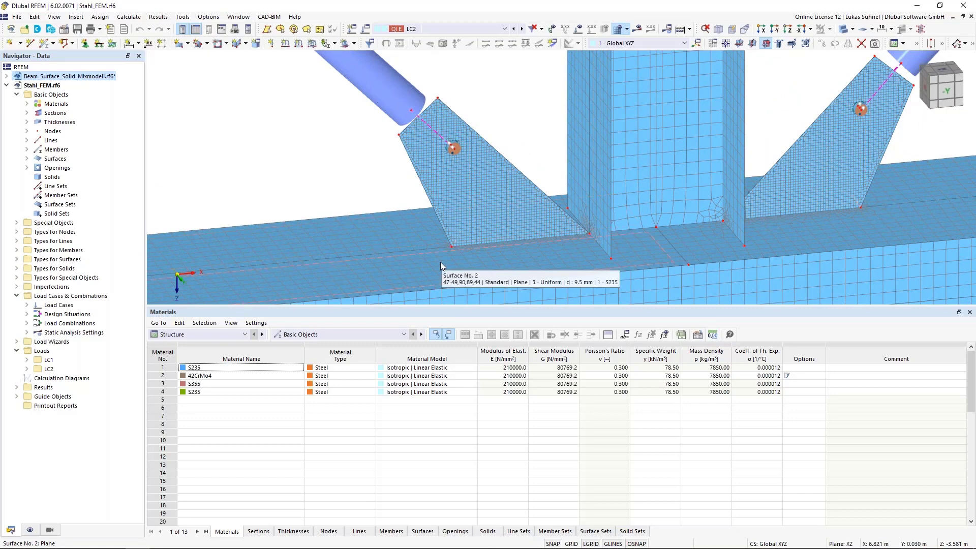
Step: Define a new line welded joint as a tee joint with a continuous single fillet weld of size 4.0 mm
{"action": "left_click", "coordinate": [17, 241]}
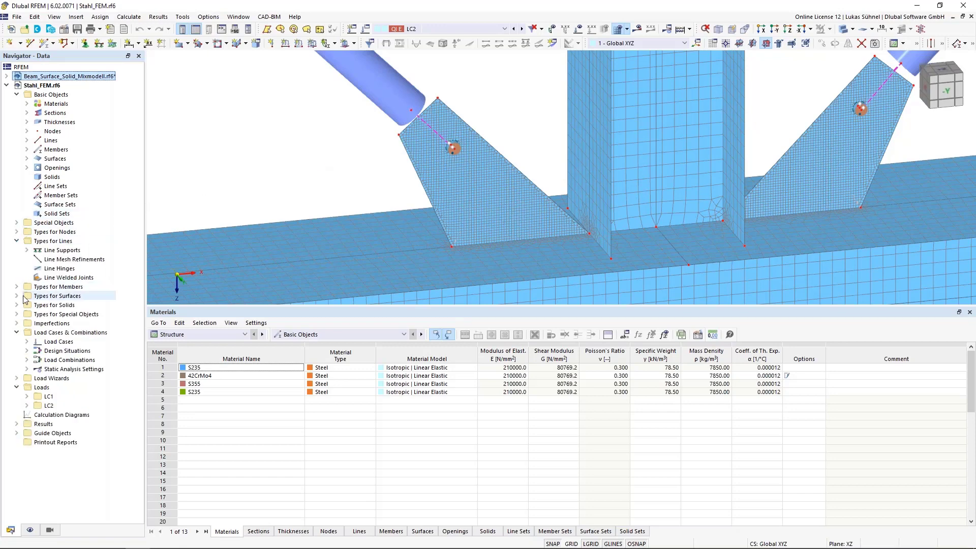
{"action": "left_click", "coordinate": [54, 242]}
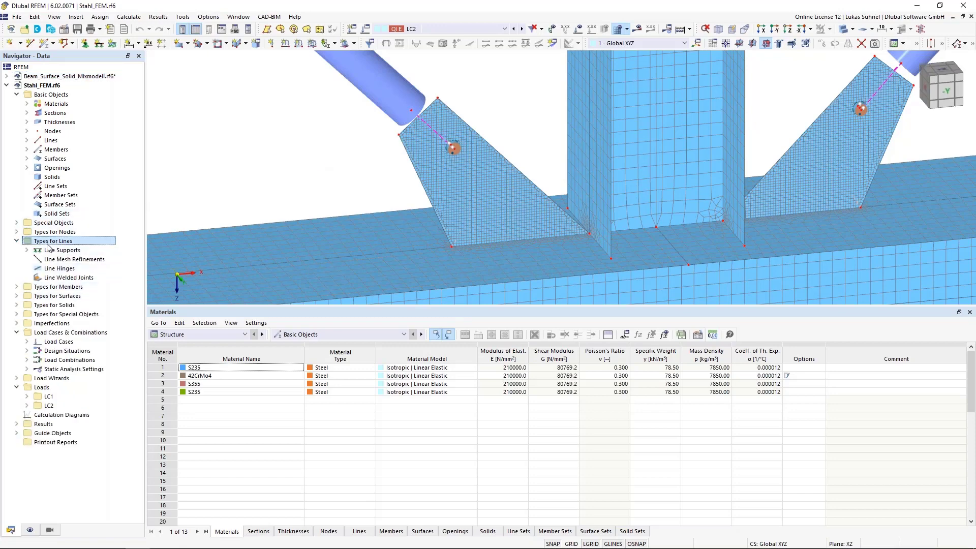
{"action": "left_click", "coordinate": [56, 277]}
{"action": "right_click", "coordinate": [48, 281]}
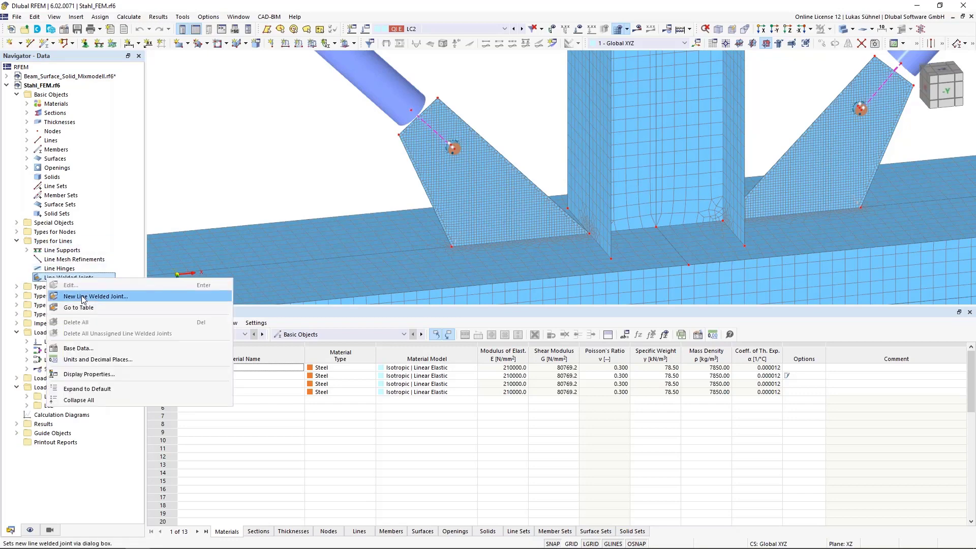
{"action": "left_click", "coordinate": [82, 296]}
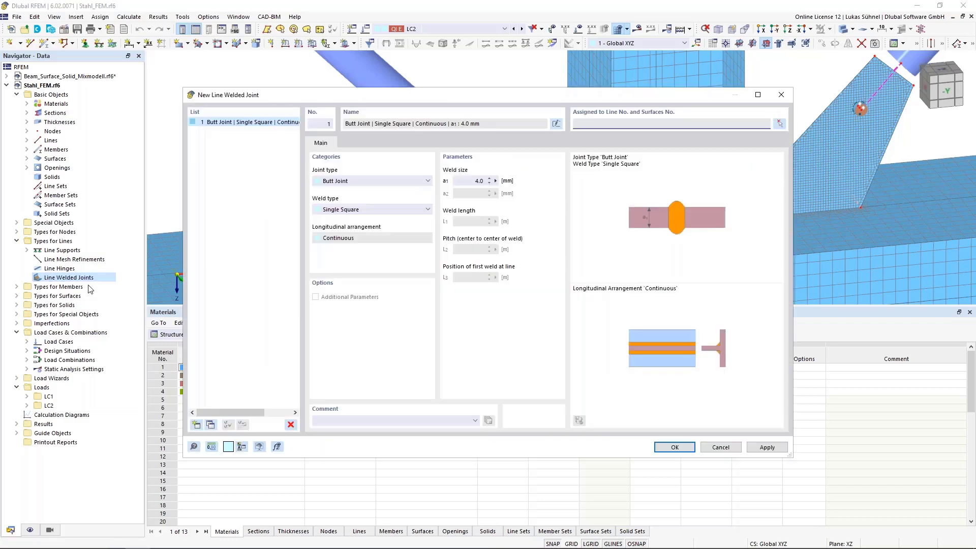
{"action": "left_click", "coordinate": [364, 182]}
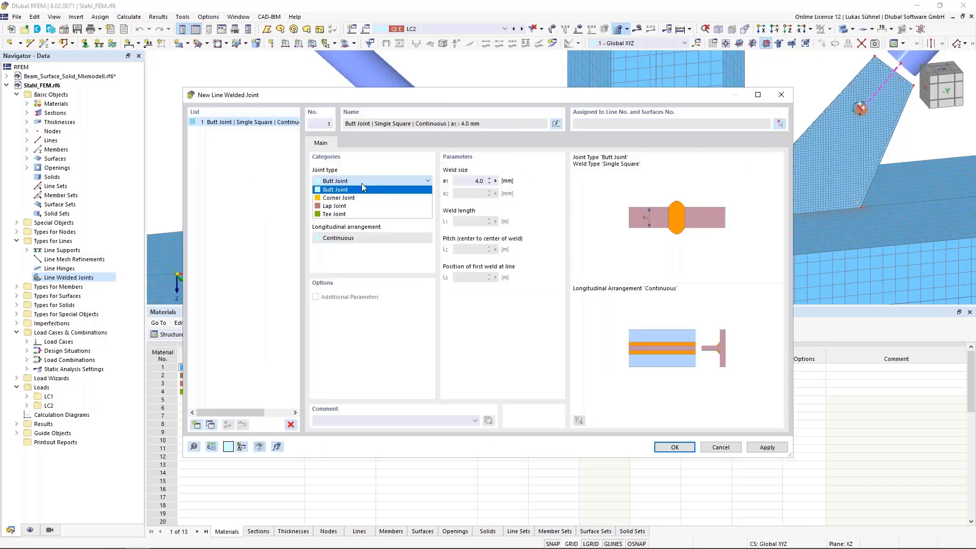
{"action": "left_click", "coordinate": [335, 214]}
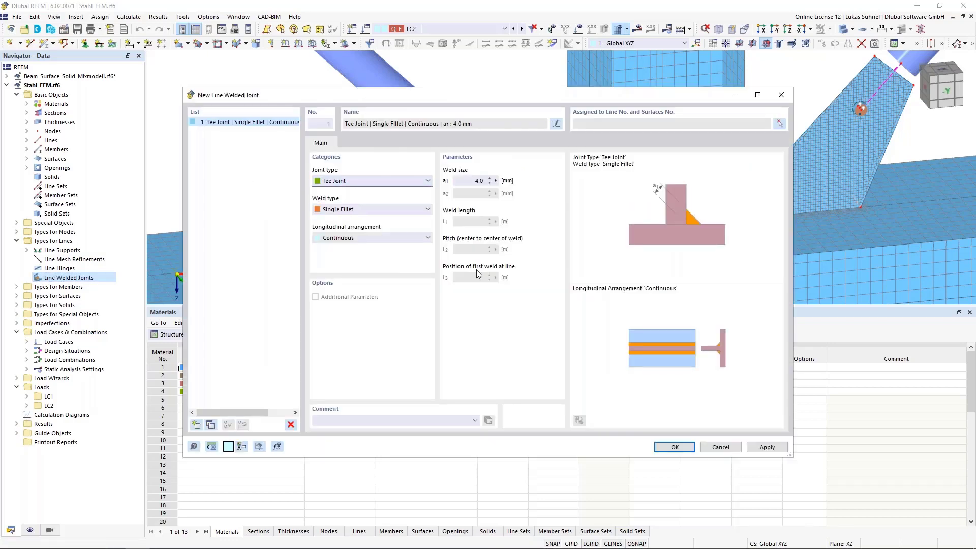
{"action": "left_click", "coordinate": [351, 210]}
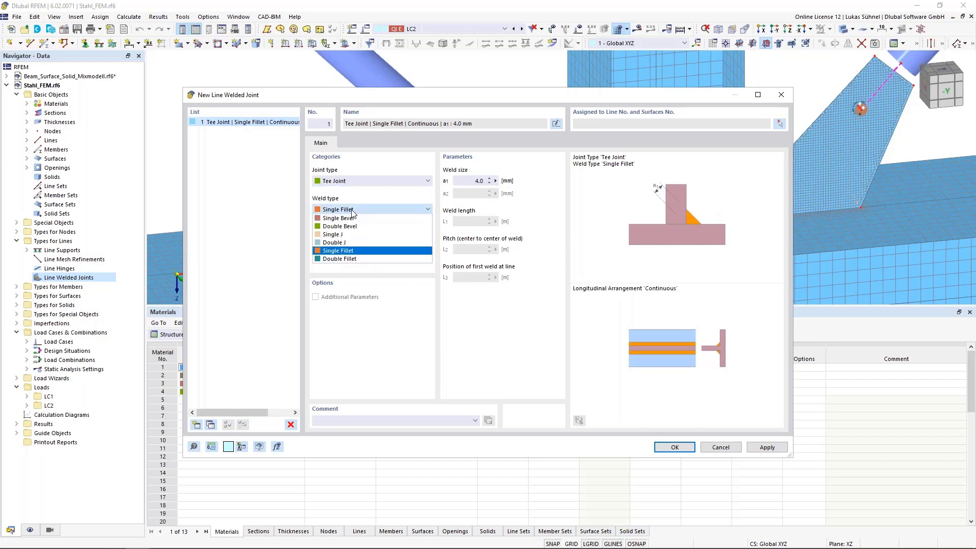
{"action": "left_click", "coordinate": [345, 251]}
{"action": "left_click", "coordinate": [358, 236]}
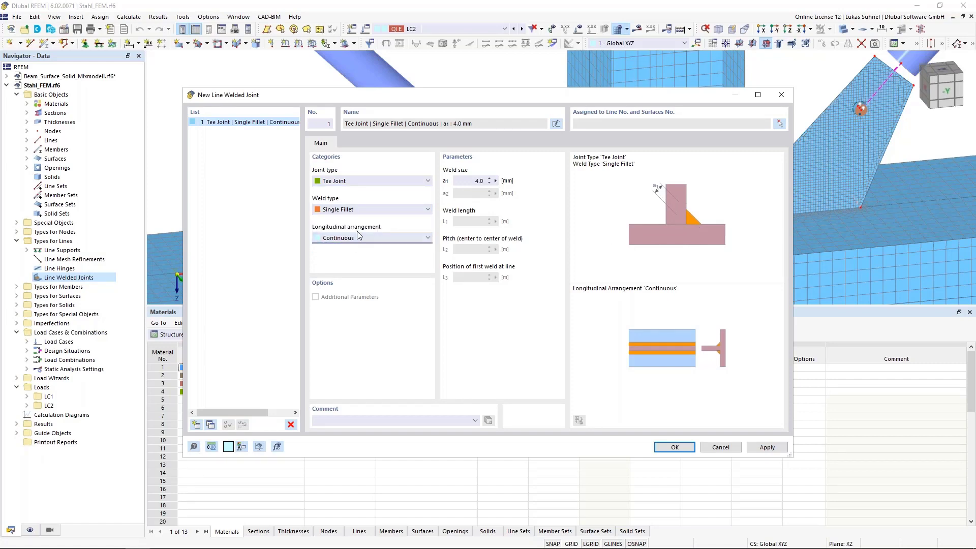
{"action": "left_click", "coordinate": [468, 180]}
Step: Assign the welded joint to line 89 at the gusset plate's base with surfaces 16, 1 and 2, and create it
{"action": "left_click", "coordinate": [780, 124]}
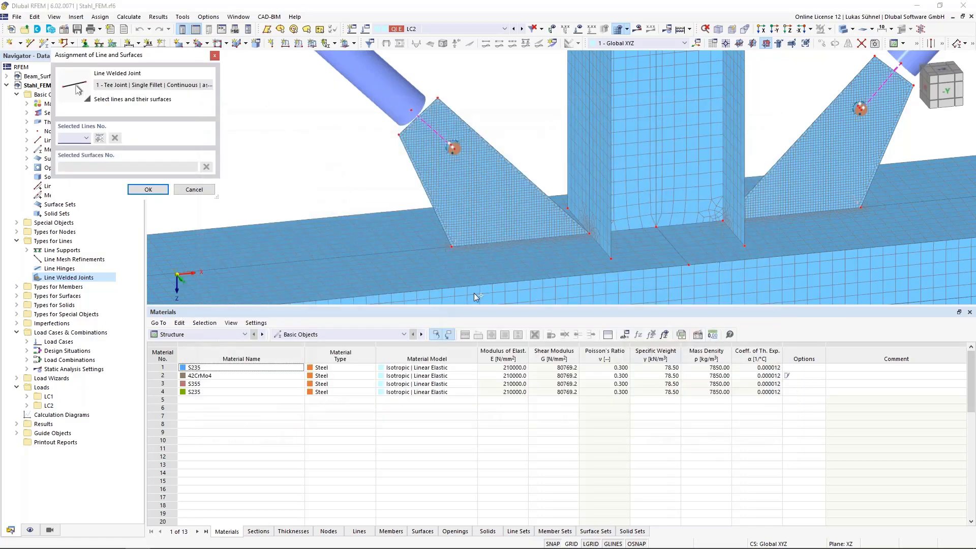
{"action": "left_click", "coordinate": [516, 244]}
{"action": "left_click", "coordinate": [449, 332]}
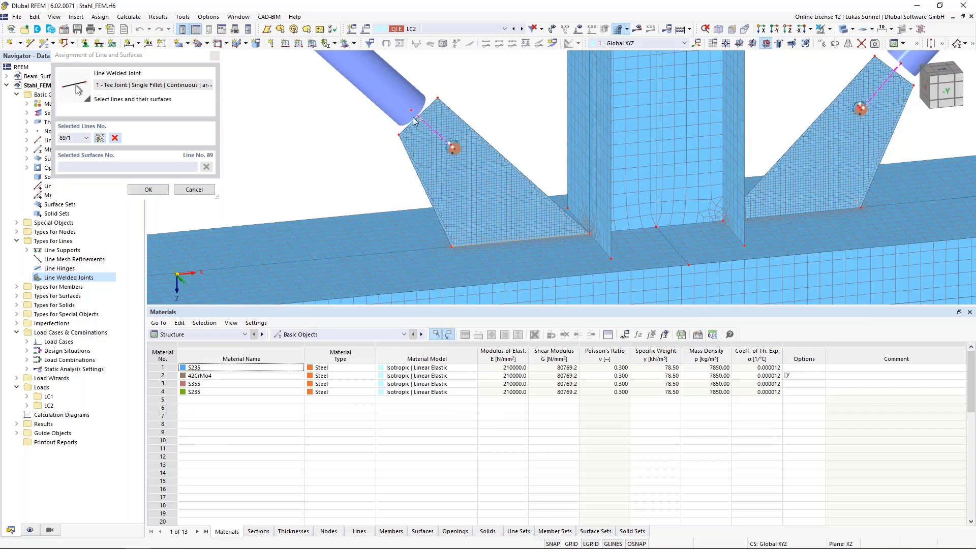
{"action": "scroll", "coordinate": [418, 134], "scroll_direction": "down", "scroll_amount": 1}
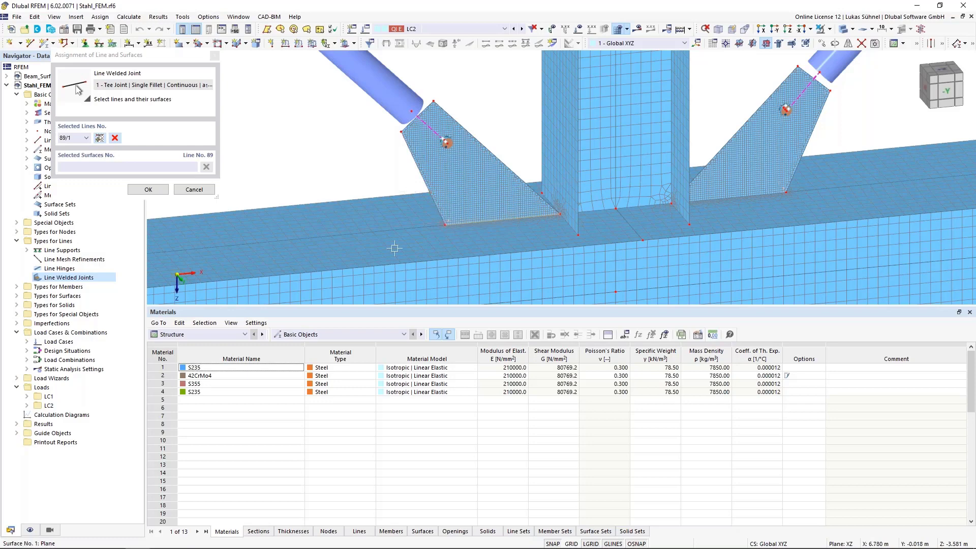
{"action": "left_click", "coordinate": [410, 142]}
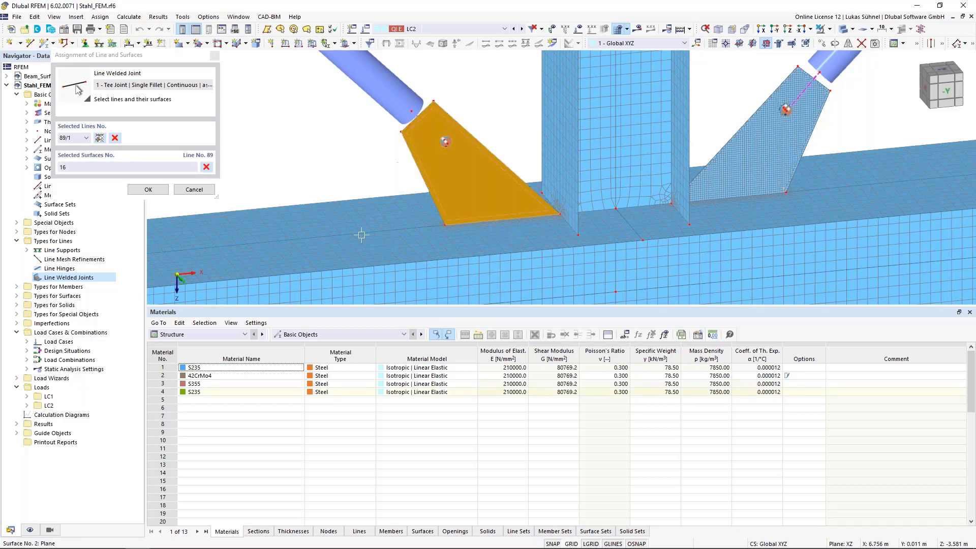
{"action": "left_click", "coordinate": [384, 203]}
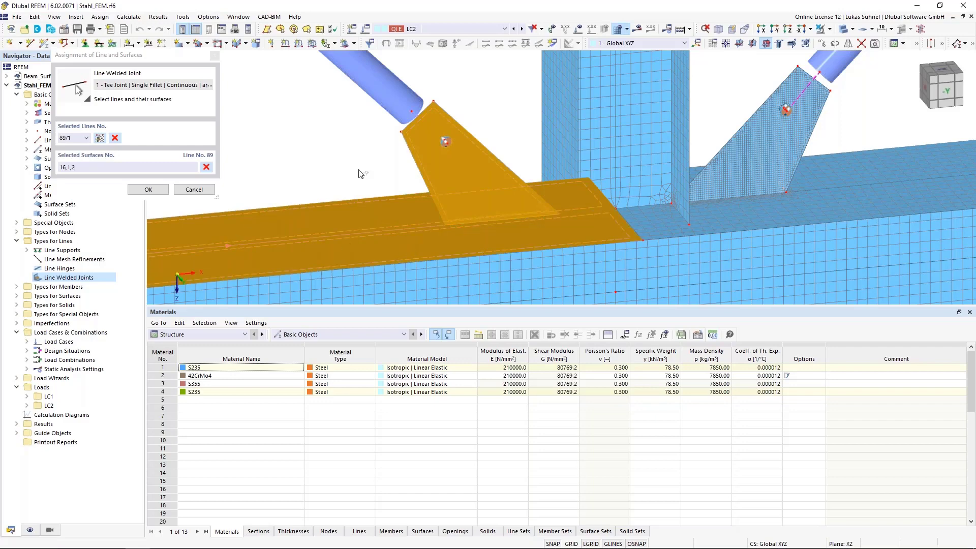
{"action": "scroll", "coordinate": [348, 210], "scroll_direction": "down", "scroll_amount": 2}
{"action": "left_click", "coordinate": [148, 189]}
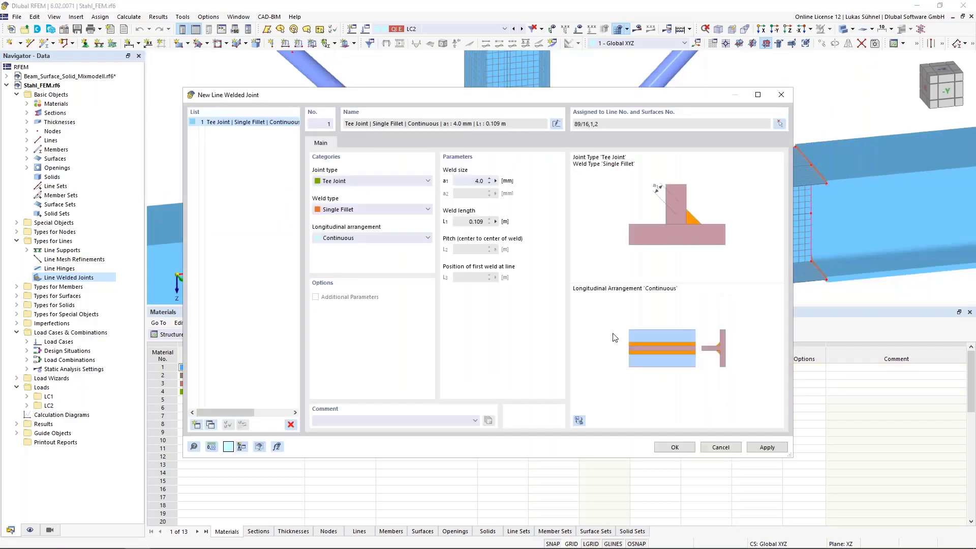
{"action": "left_click", "coordinate": [674, 447]}
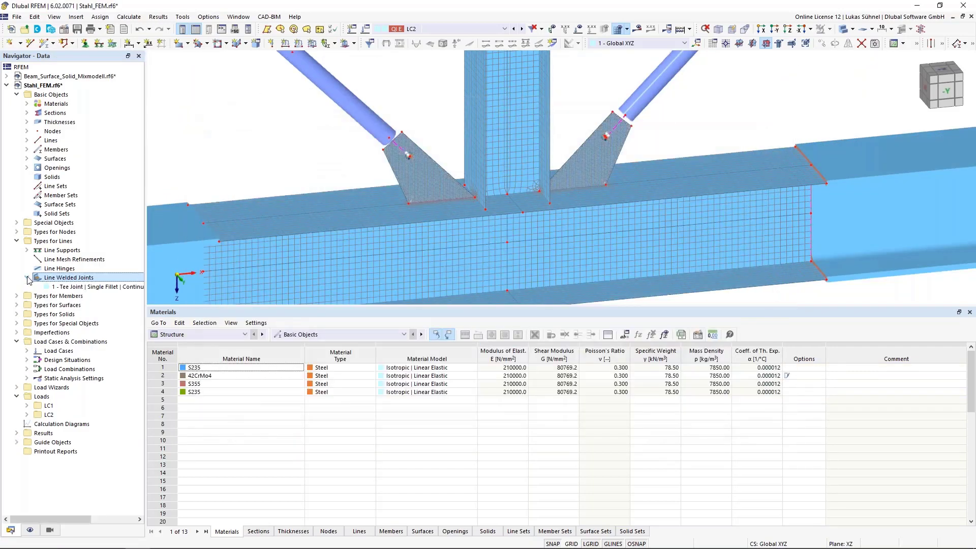
Step: Select the tee joint weld and examine how it is displayed along the gusset plate's base
{"action": "left_click", "coordinate": [69, 287]}
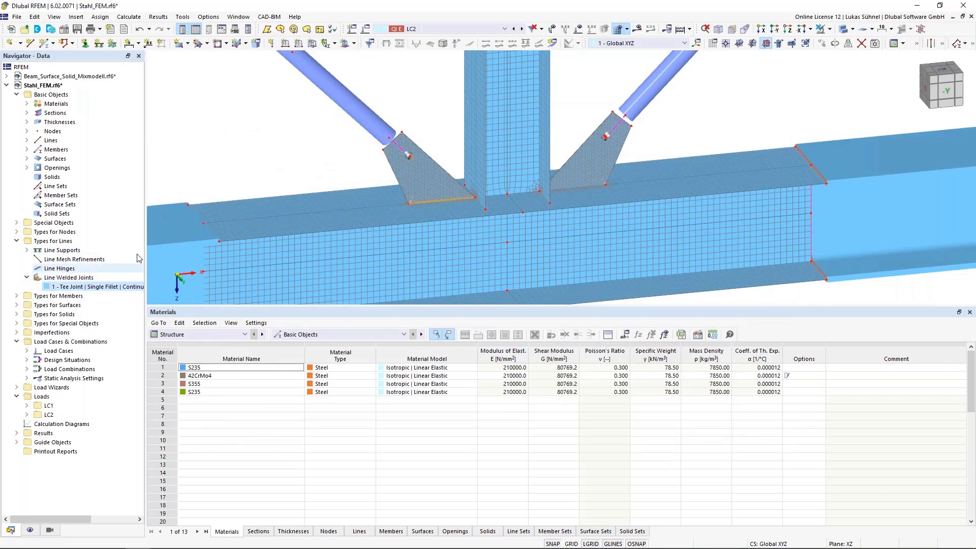
{"action": "scroll", "coordinate": [436, 191], "scroll_direction": "up", "scroll_amount": 10}
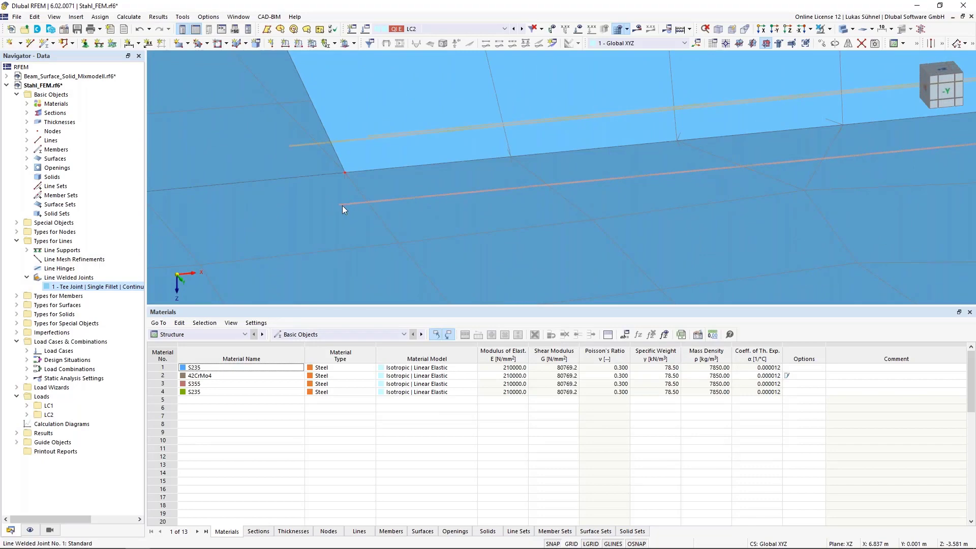
{"action": "middle_click_drag", "start_coordinate": [448, 196], "coordinate": [358, 159], "text": "ctrl"}
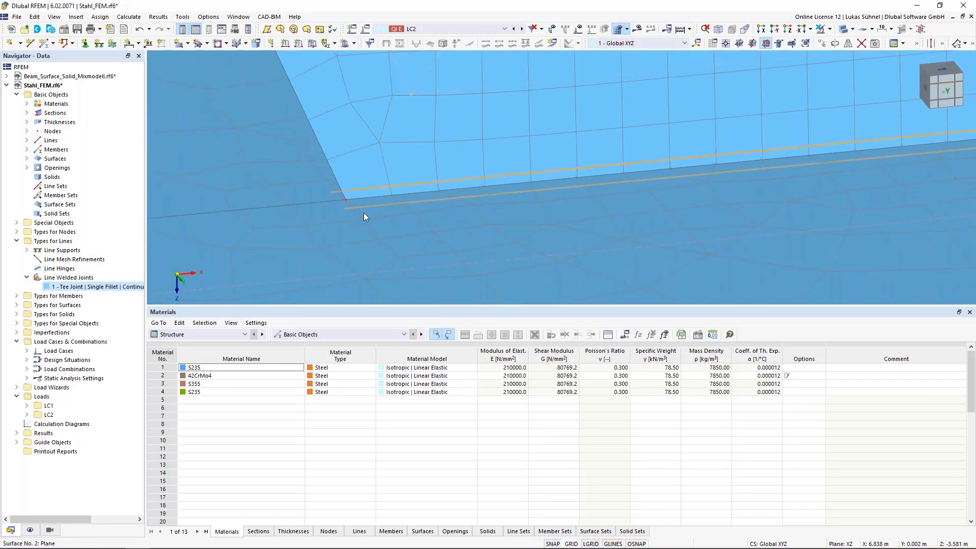
Step: Activate the Stress-Strain Analysis add-on in the base data of the Stahl_FEM model
{"action": "middle_click_drag", "start_coordinate": [364, 213], "coordinate": [392, 240], "text": "ctrl"}
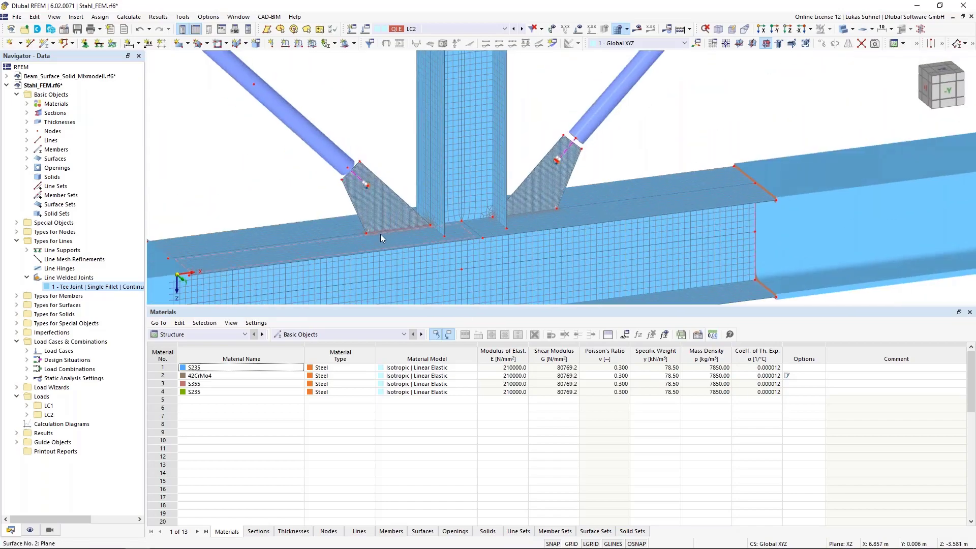
{"action": "mouse_move", "coordinate": [383, 231]}
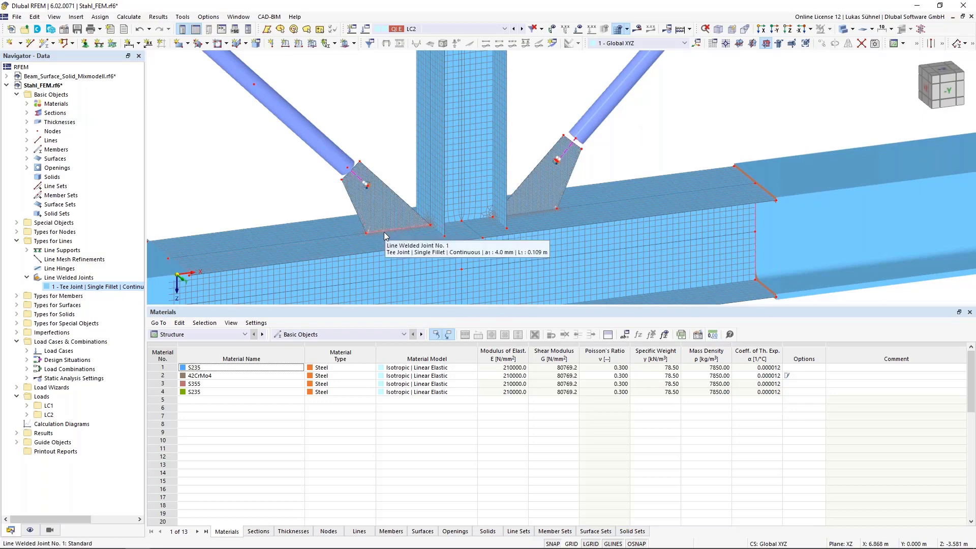
{"action": "right_click", "coordinate": [54, 85]}
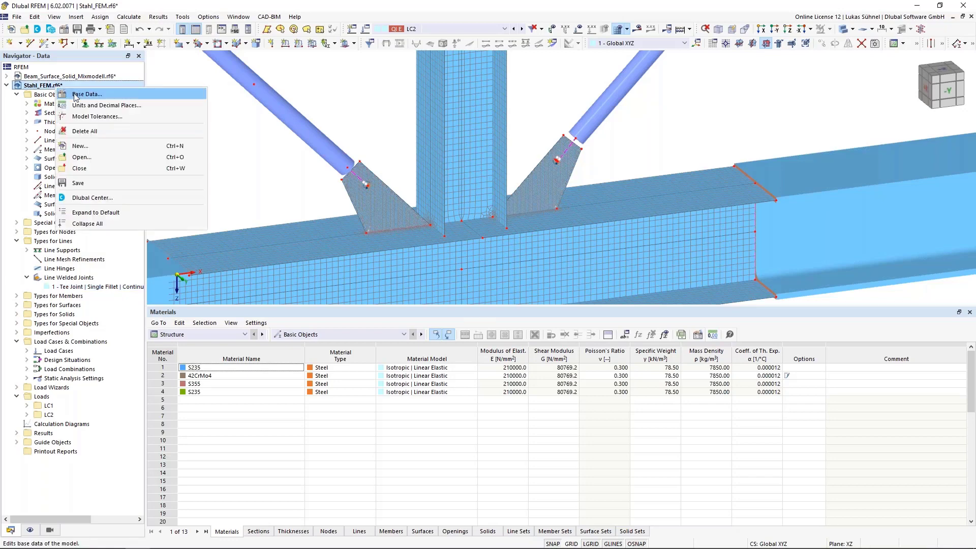
{"action": "left_click", "coordinate": [76, 95]}
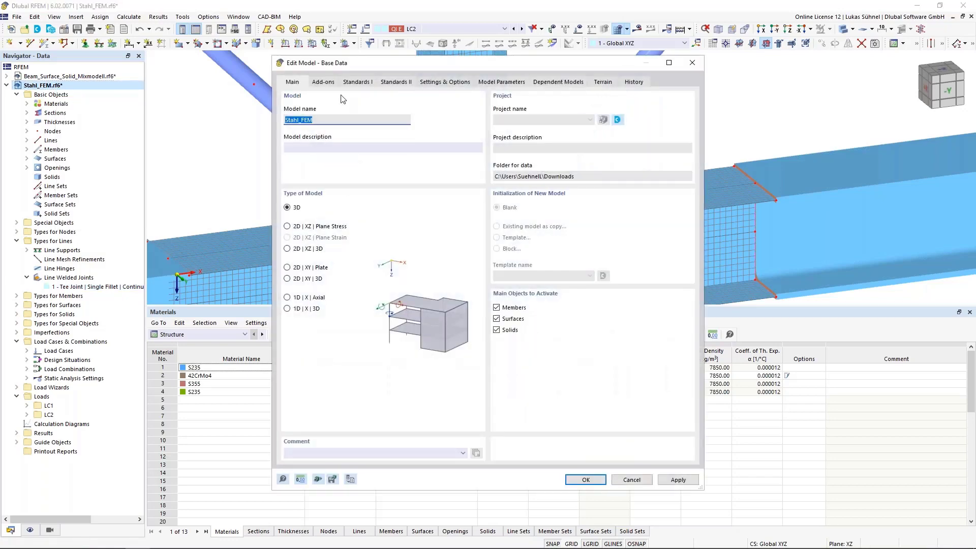
{"action": "left_click", "coordinate": [325, 82]}
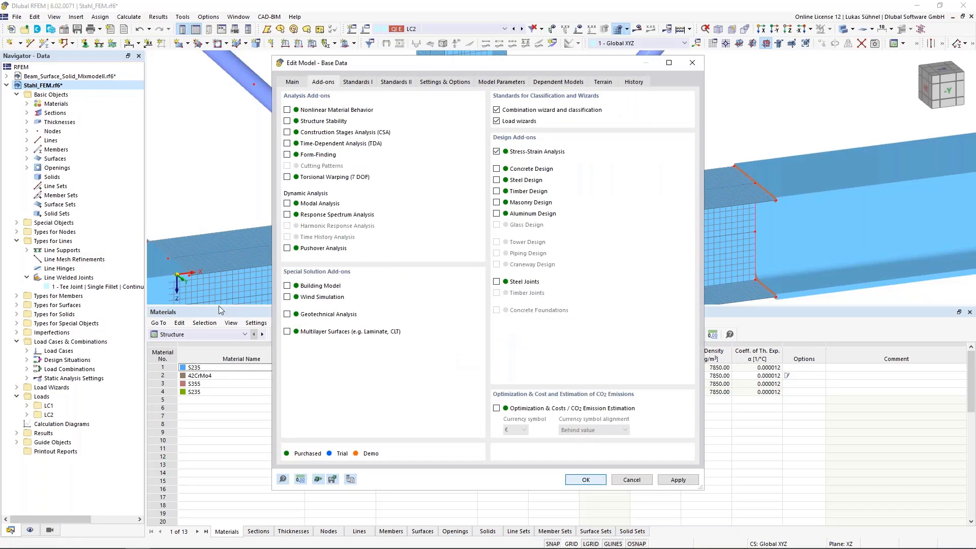
Step: Show the Stress-Strain Analysis design situations and exclude DS2, SLS - Characteristic, from the analysis
{"action": "left_click", "coordinate": [204, 334]}
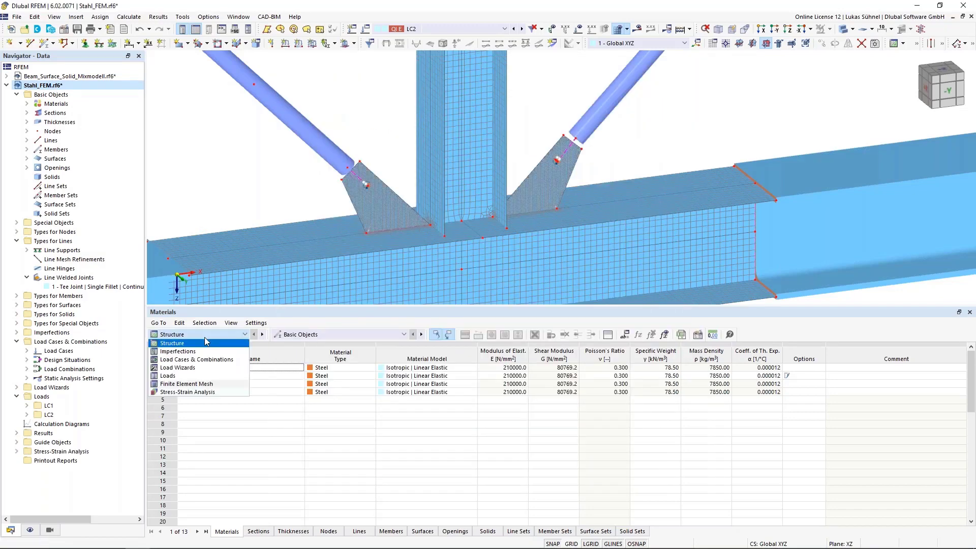
{"action": "left_click", "coordinate": [185, 393]}
{"action": "left_click", "coordinate": [327, 334]}
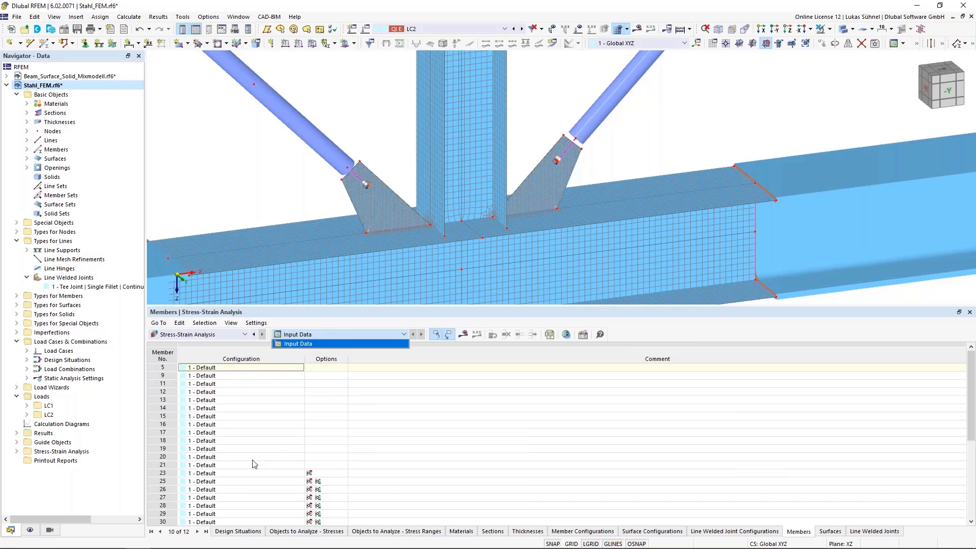
{"action": "left_click", "coordinate": [241, 529]}
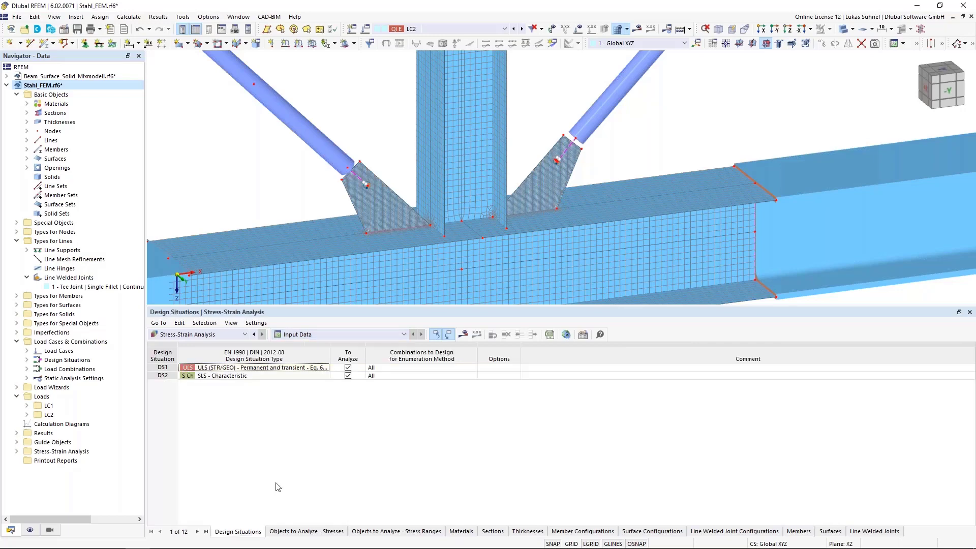
{"action": "left_click", "coordinate": [348, 376]}
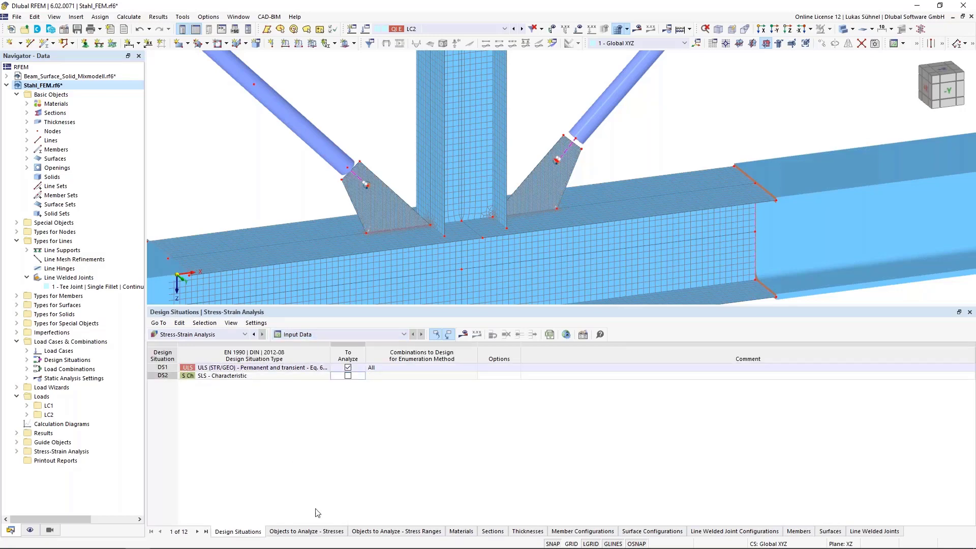
Step: Turn off analysing all members and all surfaces in the stress analysis objects, leaving line welded joints included
{"action": "left_click", "coordinate": [323, 532]}
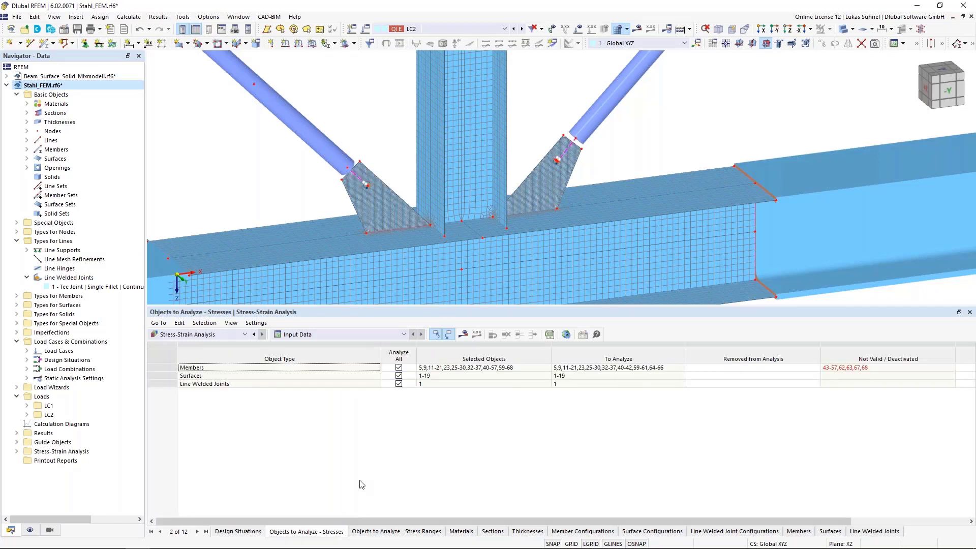
{"action": "left_click", "coordinate": [399, 367]}
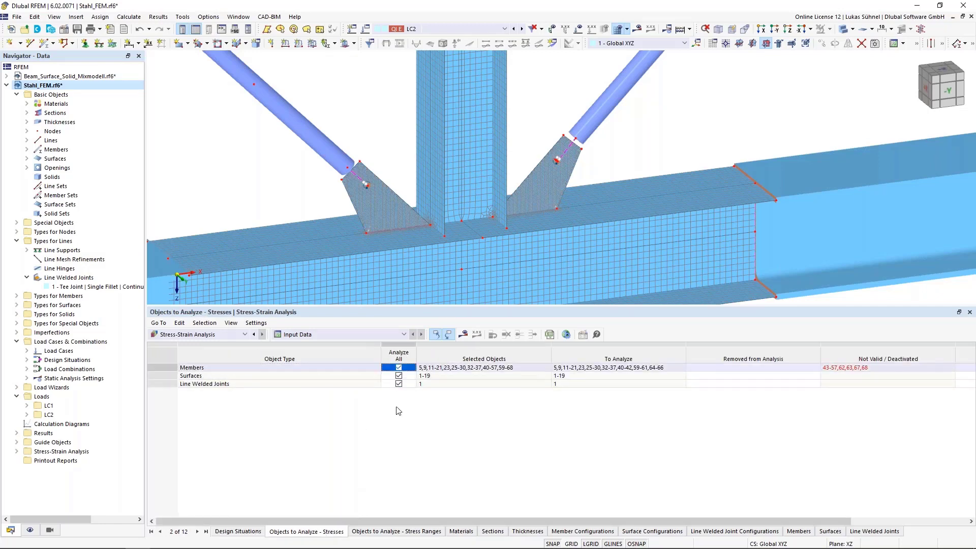
{"action": "left_click", "coordinate": [398, 375]}
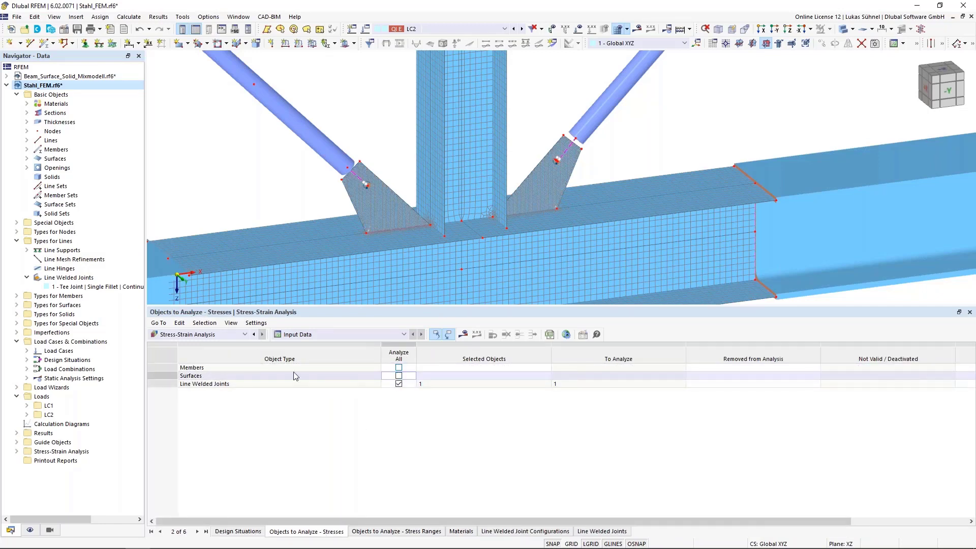
Step: Assign only the truss joint's surfaces 1-16 and 18 to the stress analysis and check the included line welded joint
{"action": "left_click", "coordinate": [547, 376]}
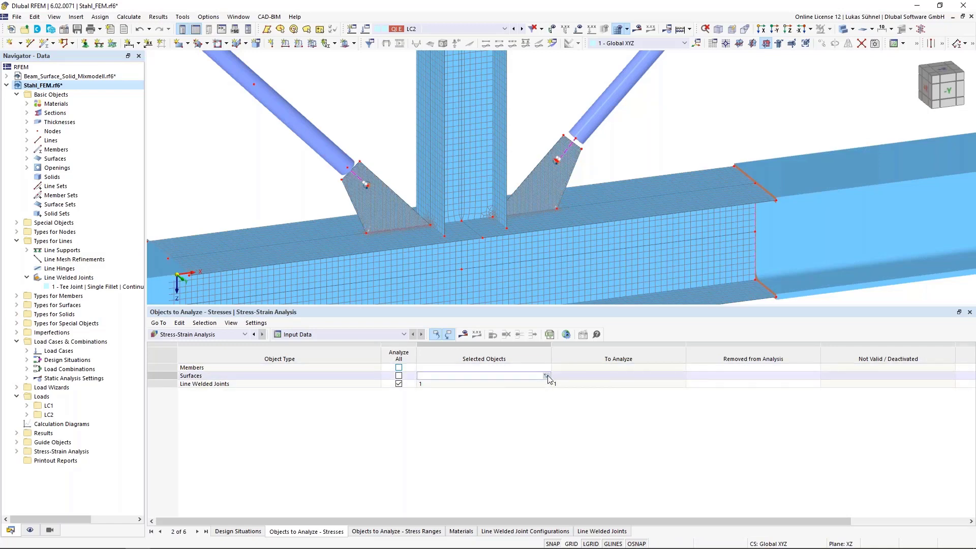
{"action": "left_click", "coordinate": [546, 375]}
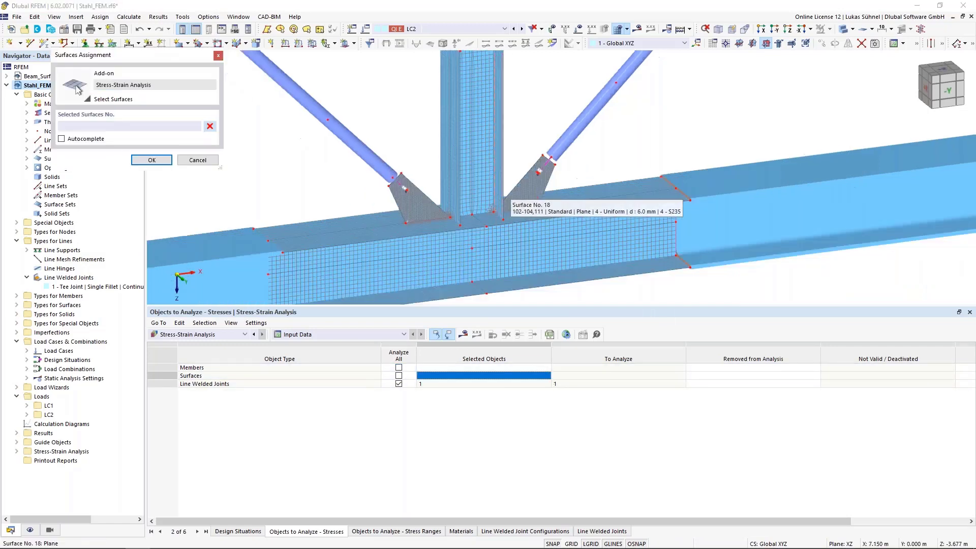
{"action": "scroll", "coordinate": [523, 126], "scroll_direction": "down", "scroll_amount": 2}
{"action": "left_click_drag", "start_coordinate": [521, 125], "coordinate": [465, 271]}
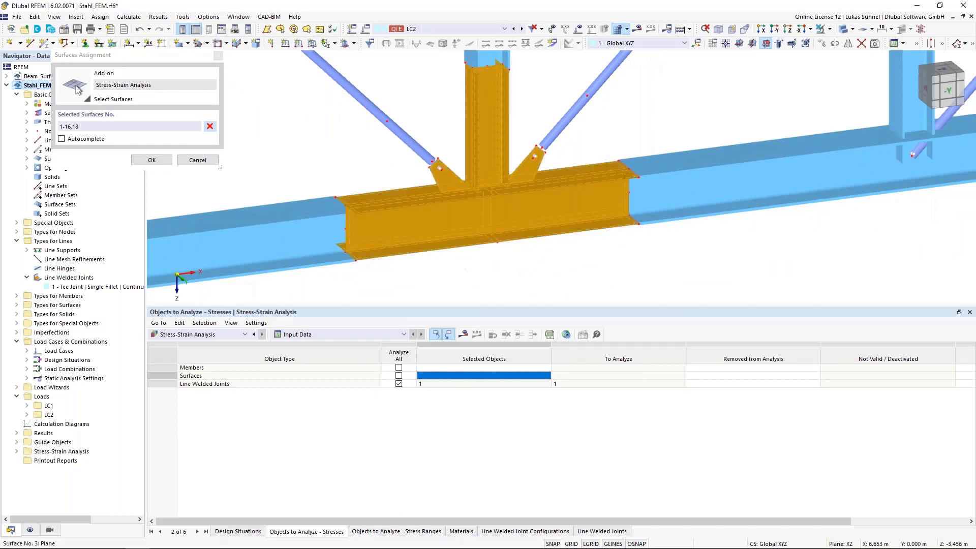
{"action": "left_click", "coordinate": [152, 160]}
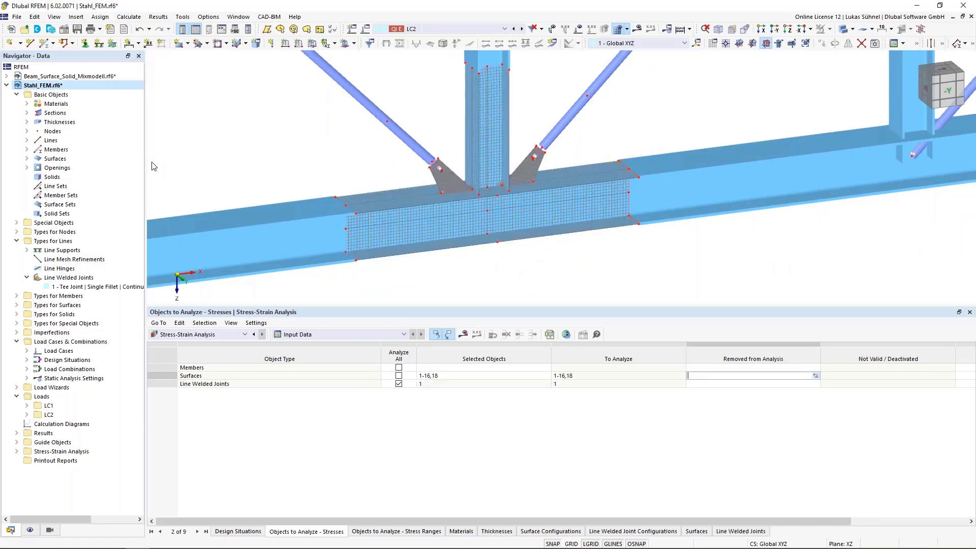
{"action": "scroll", "coordinate": [605, 246], "scroll_direction": "up", "scroll_amount": 2}
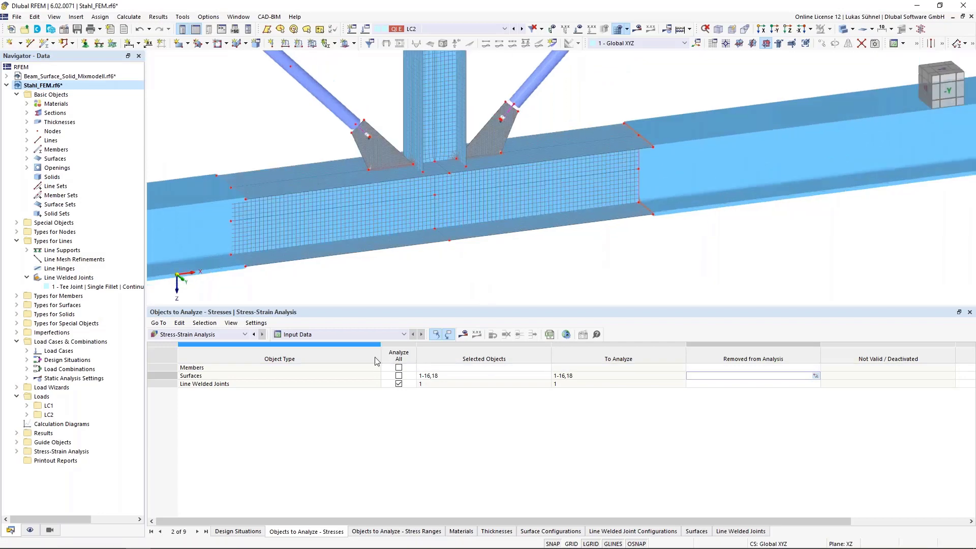
{"action": "left_click", "coordinate": [430, 385]}
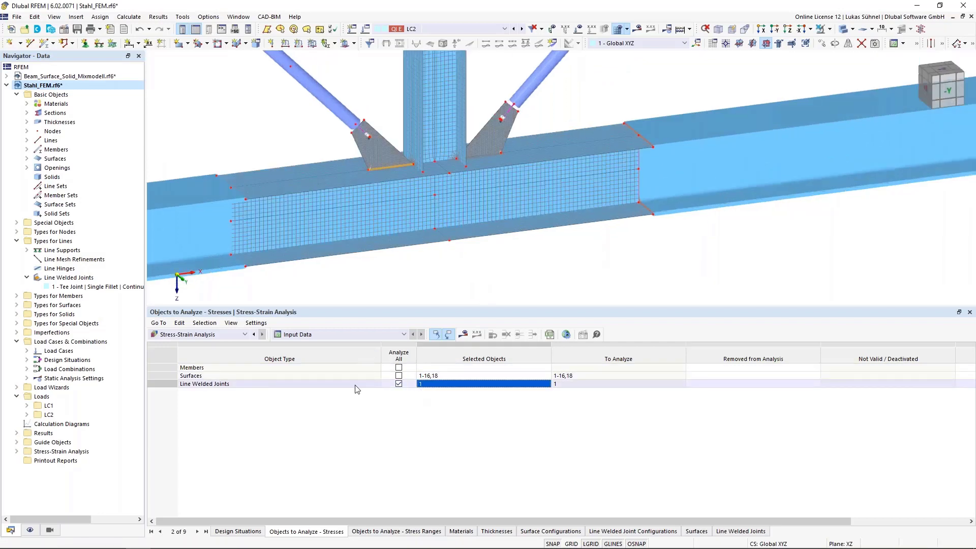
Step: Limit the default surface configuration's stresses to the maximum shear stress τmax and the maximum von Mises equivalent stress
{"action": "left_click", "coordinate": [415, 532]}
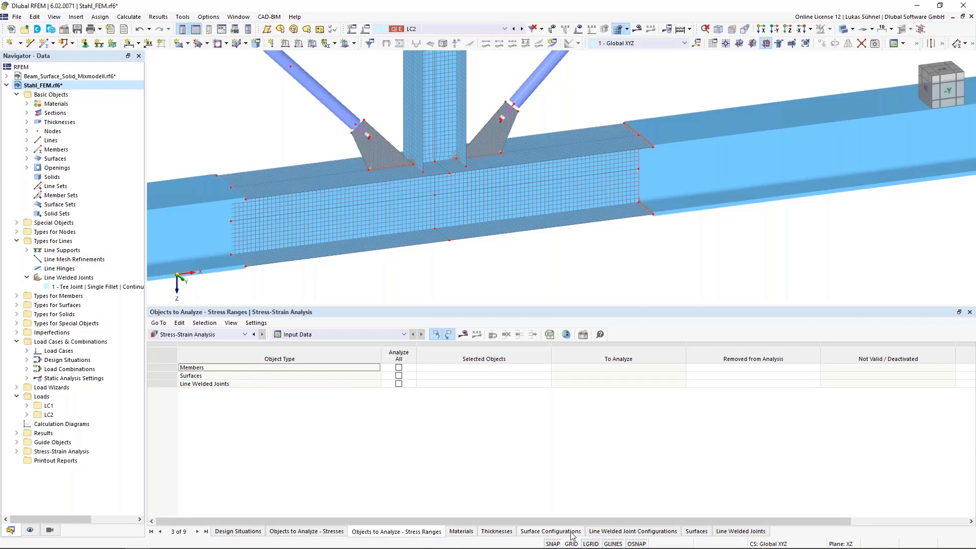
{"action": "left_click", "coordinate": [551, 532]}
{"action": "double_click", "coordinate": [189, 369]}
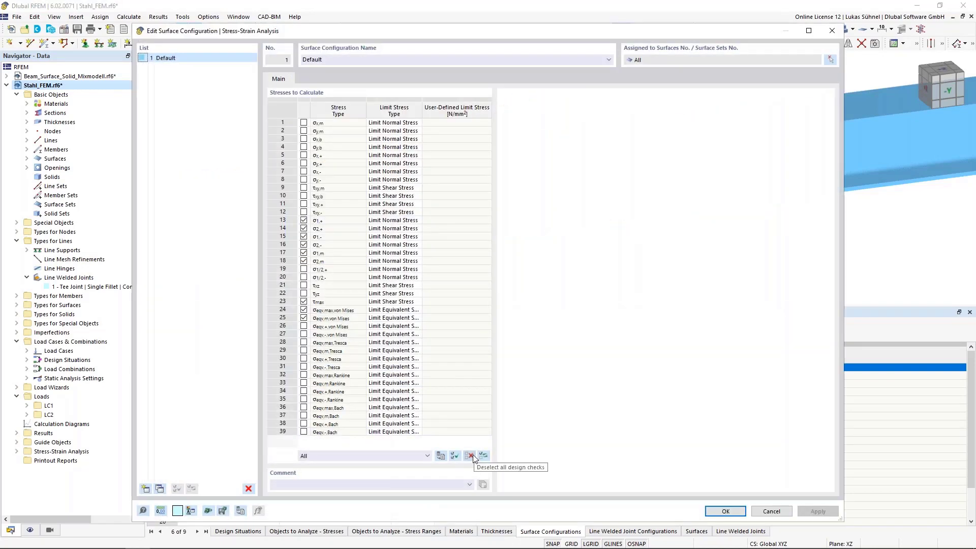
{"action": "left_click", "coordinate": [469, 455]}
{"action": "left_click", "coordinate": [303, 310]}
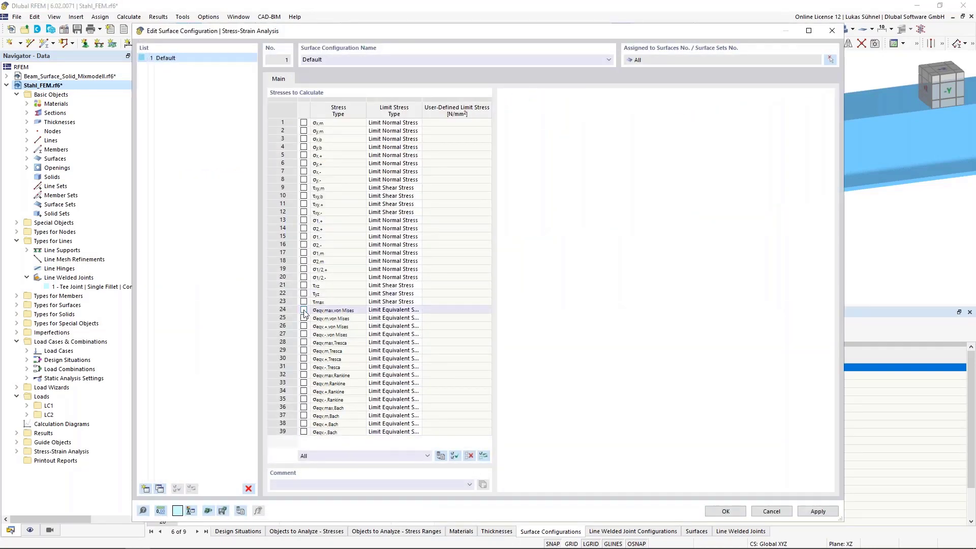
{"action": "left_click", "coordinate": [303, 301]}
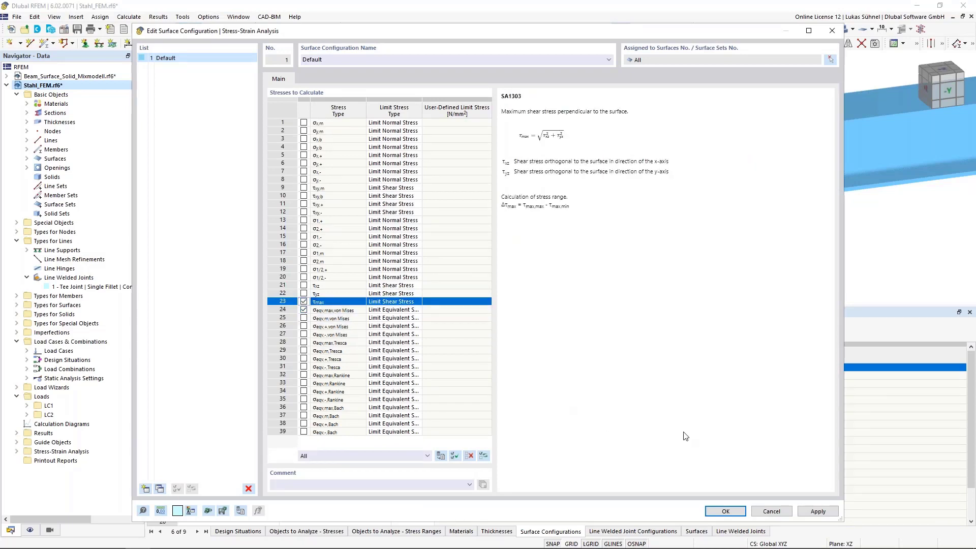
{"action": "left_click", "coordinate": [741, 512]}
Step: Set the stress distribution for fillet welds to Simplified in the default line welded joint configuration
{"action": "left_click", "coordinate": [617, 533]}
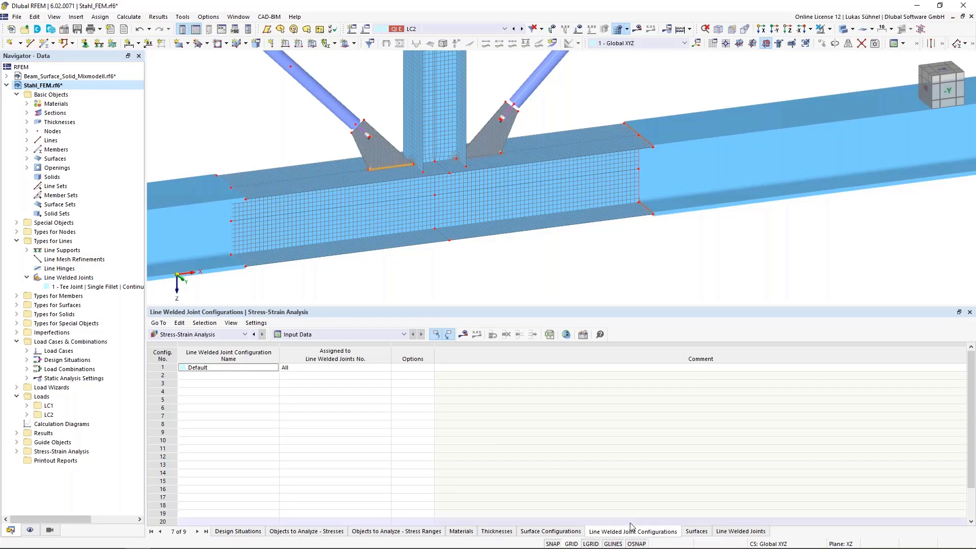
{"action": "double_click", "coordinate": [183, 366]}
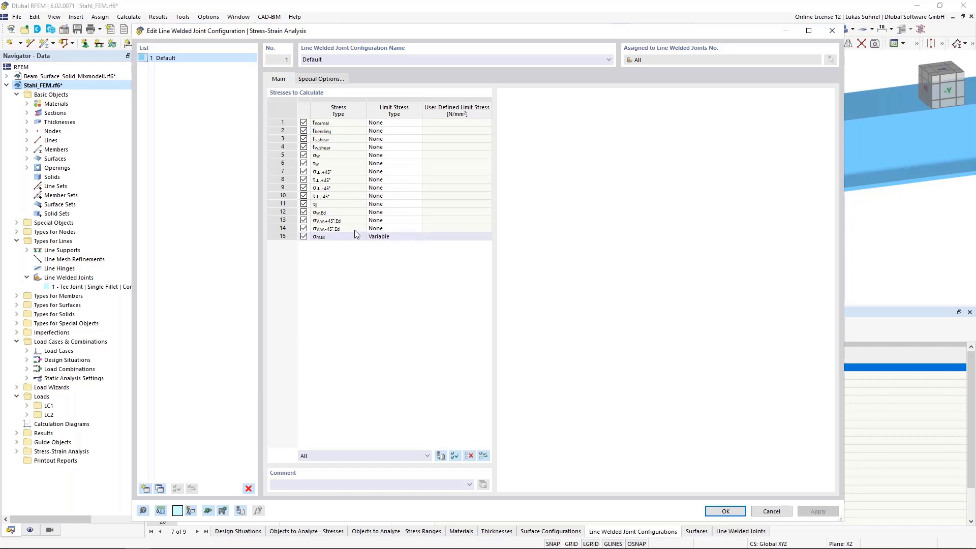
{"action": "left_click", "coordinate": [307, 80]}
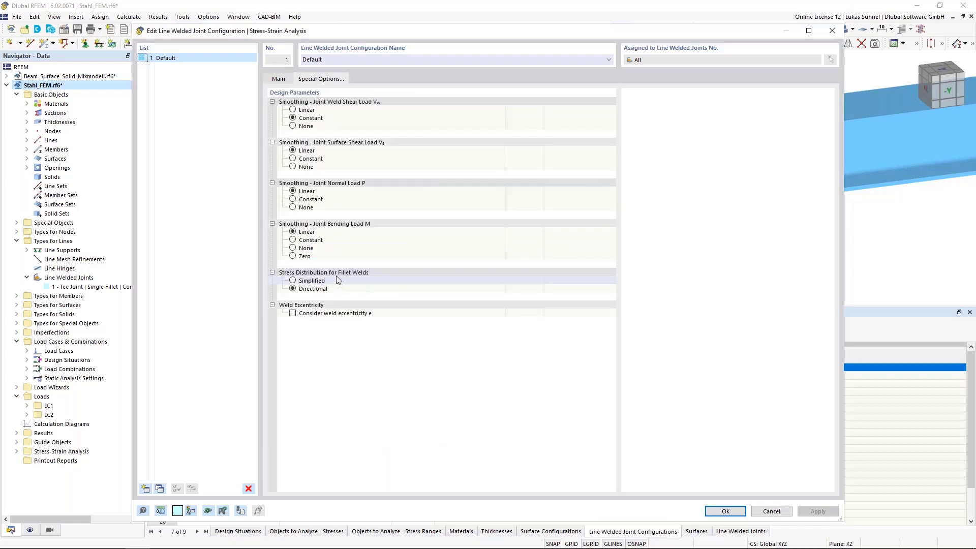
{"action": "left_click", "coordinate": [293, 280]}
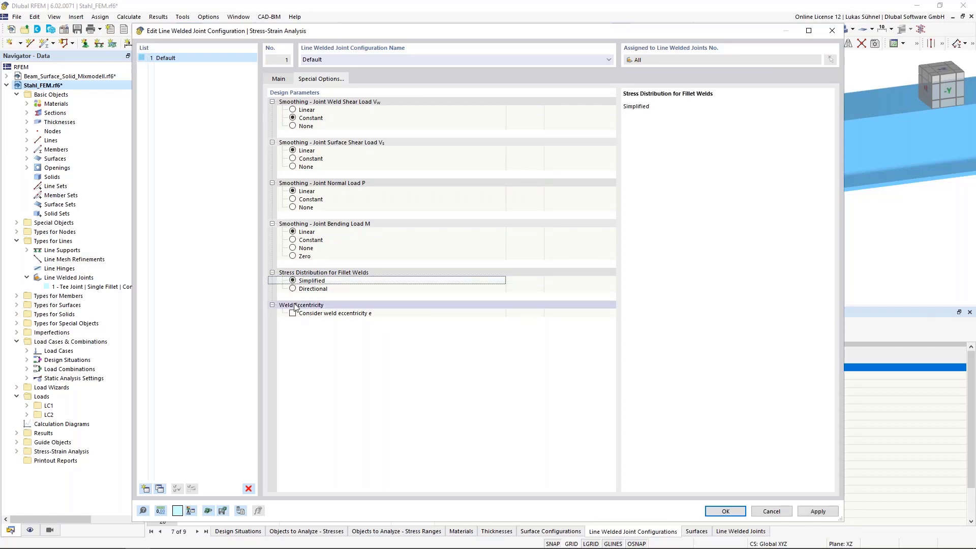
{"action": "left_click", "coordinate": [294, 288]}
{"action": "left_click", "coordinate": [293, 281]}
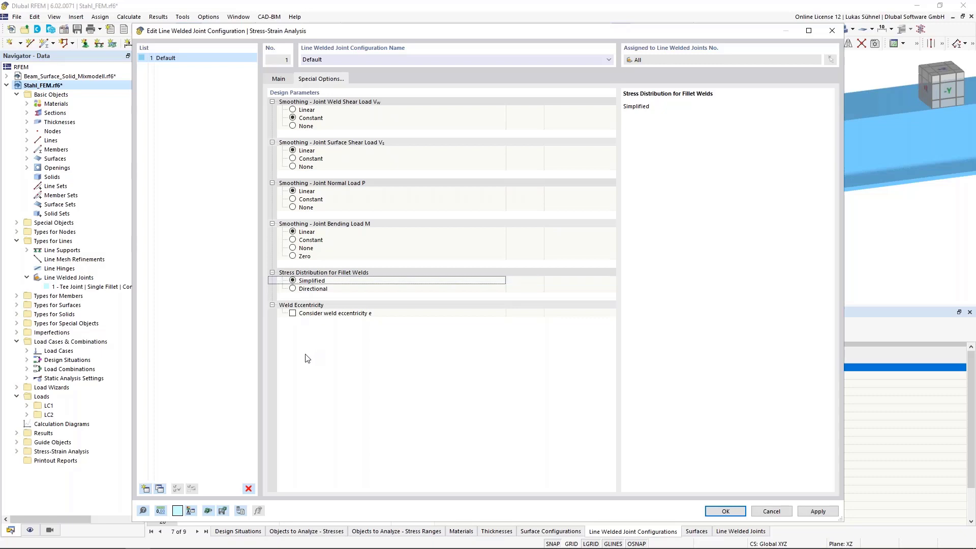
Step: Limit the weld stresses to calculate to f normal, f bending, f s,shear, f w,shear and the resulting throat stress σw,Ed
{"action": "left_click", "coordinate": [278, 79]}
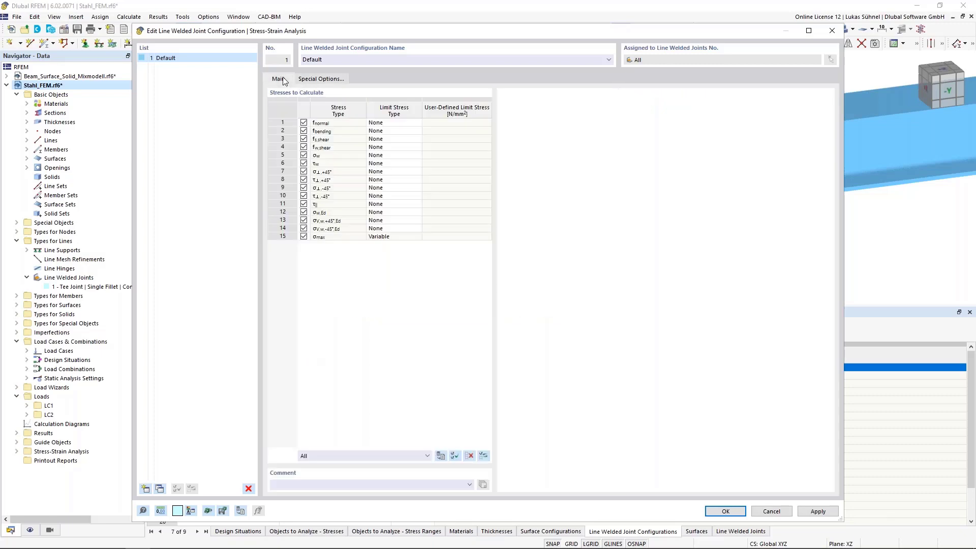
{"action": "left_click", "coordinate": [286, 228]}
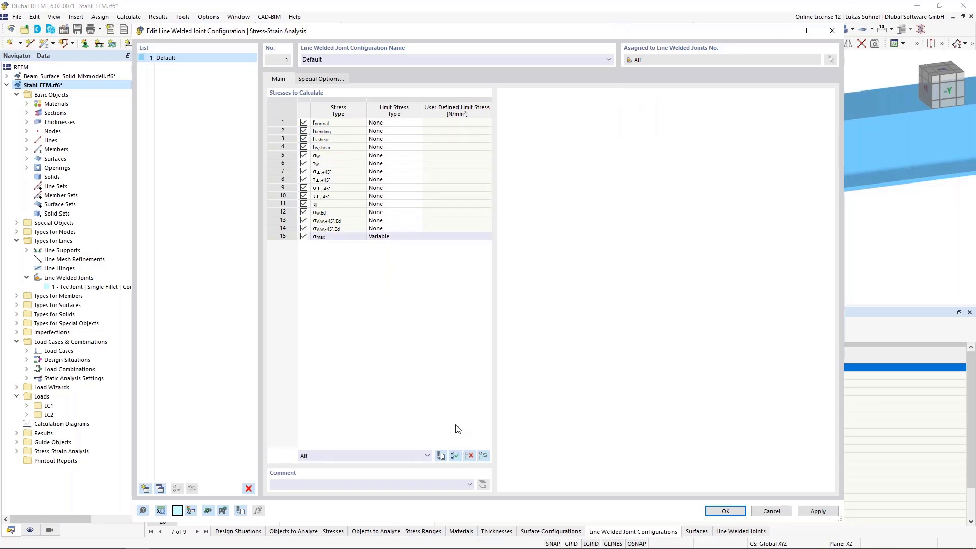
{"action": "left_click", "coordinate": [468, 456]}
{"action": "left_click", "coordinate": [303, 123]}
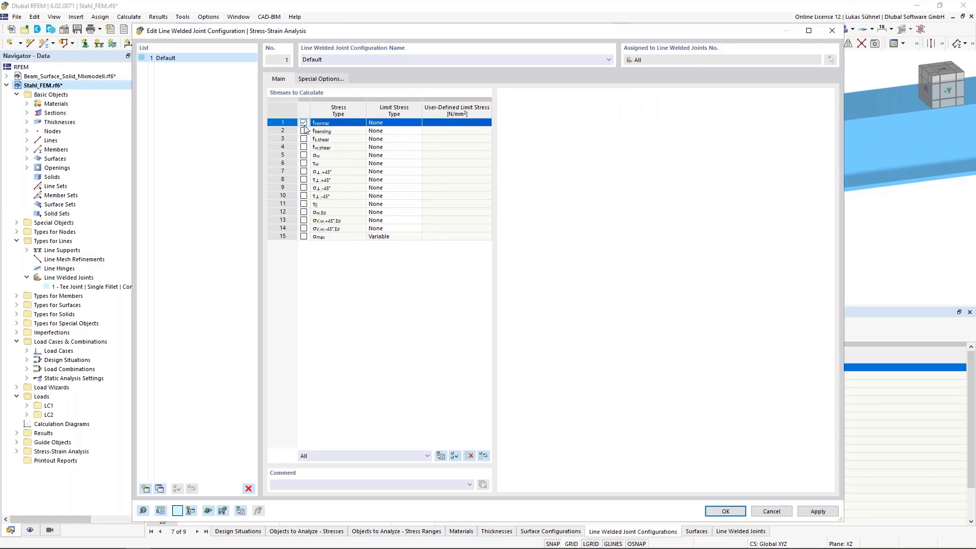
{"action": "left_click", "coordinate": [303, 131]}
{"action": "left_click", "coordinate": [304, 139]}
{"action": "left_click", "coordinate": [304, 146]}
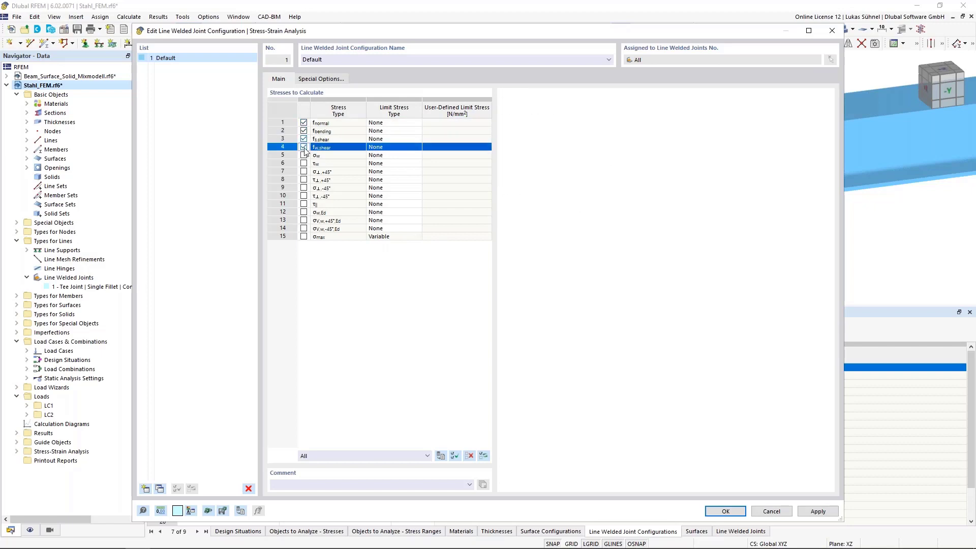
{"action": "left_click", "coordinate": [304, 211]}
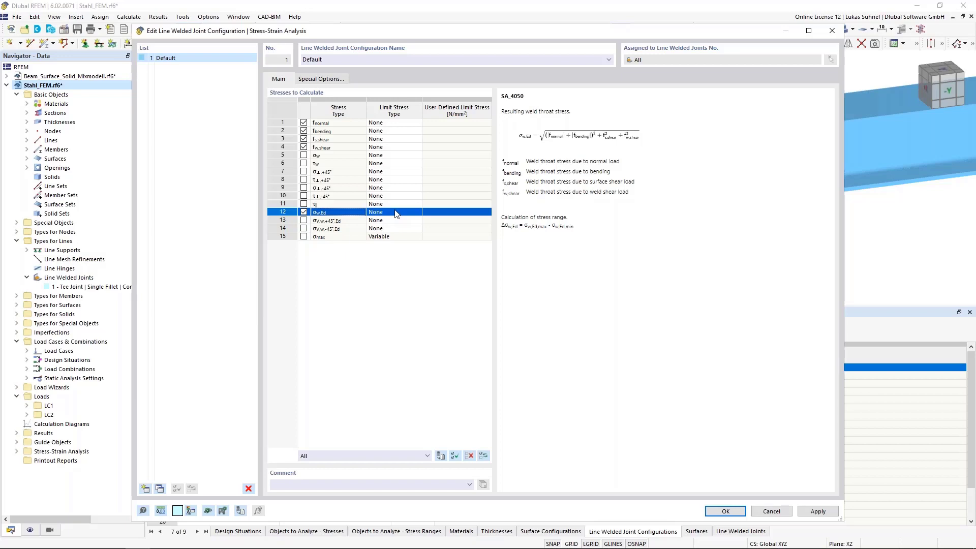
Step: Change the limit stress type of σw,Ed to User and set its user-defined limit stress to 208 N/mm²
{"action": "left_click", "coordinate": [396, 212]}
{"action": "left_click", "coordinate": [417, 212]}
{"action": "left_click", "coordinate": [392, 228]}
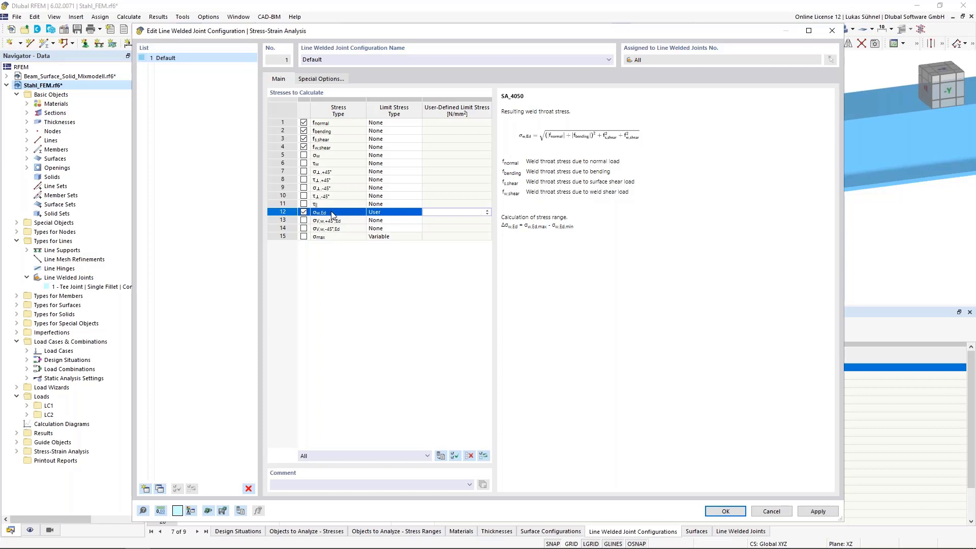
{"action": "type", "text": "208"}
{"action": "left_click", "coordinate": [448, 204]}
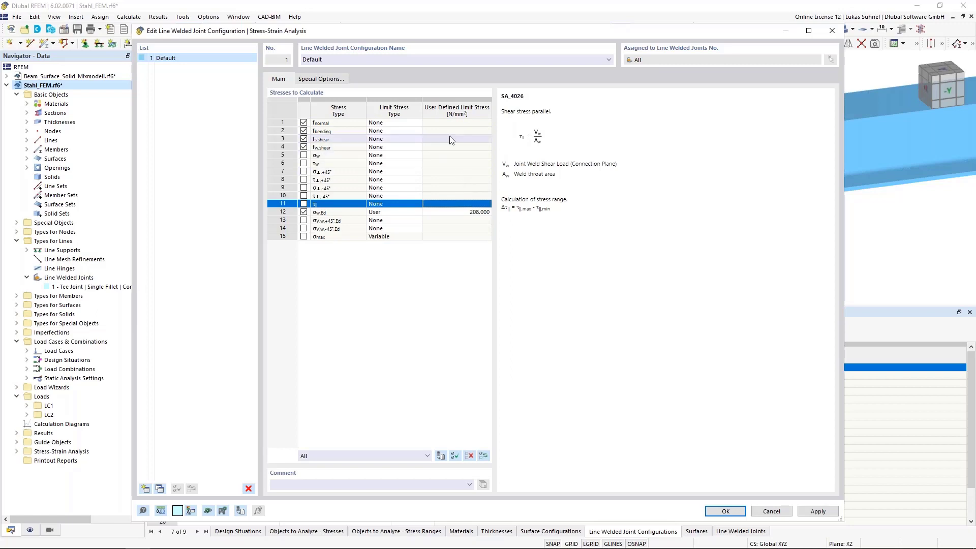
{"action": "left_click", "coordinate": [457, 212]}
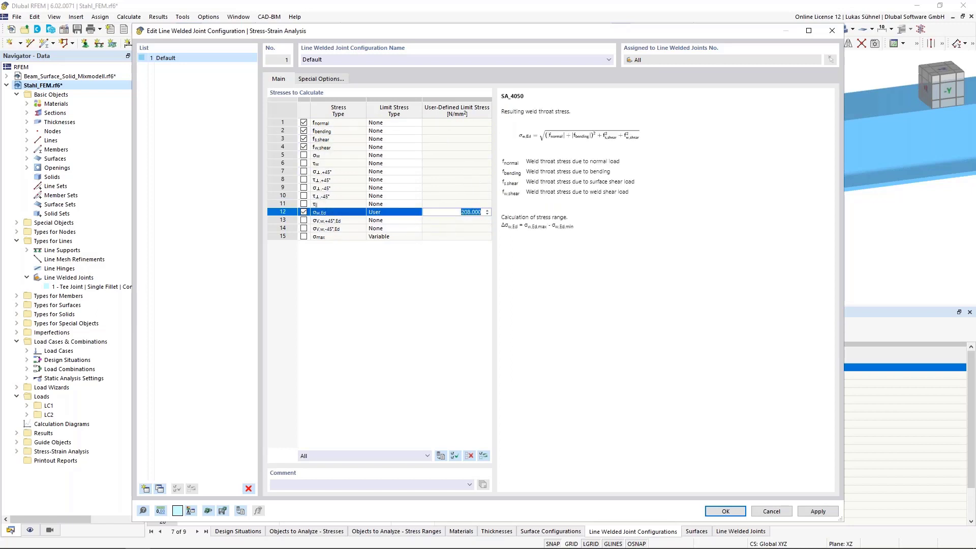
Step: Confirm the line welded joint configuration and run the stress-strain analysis calculation
{"action": "left_click", "coordinate": [726, 512]}
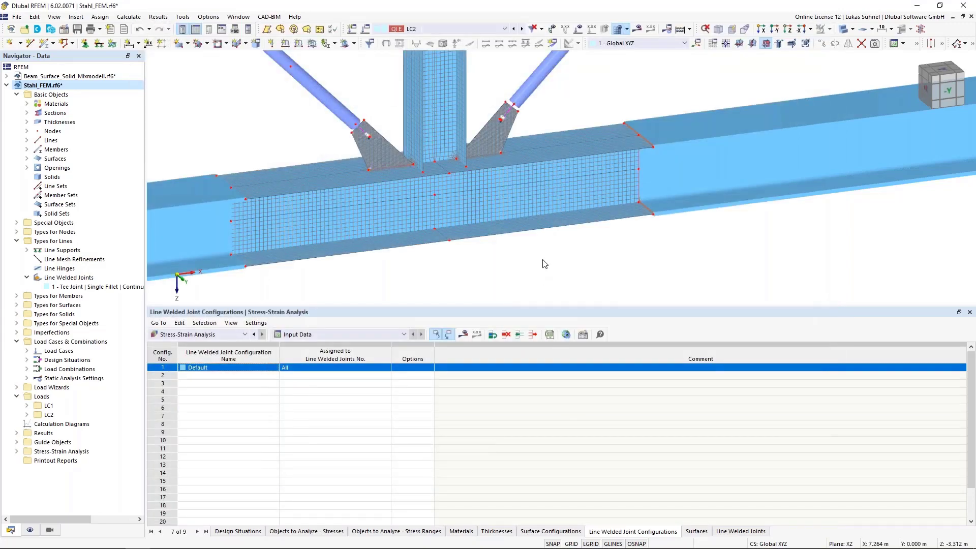
{"action": "scroll", "coordinate": [544, 264], "scroll_direction": "down", "scroll_amount": 5}
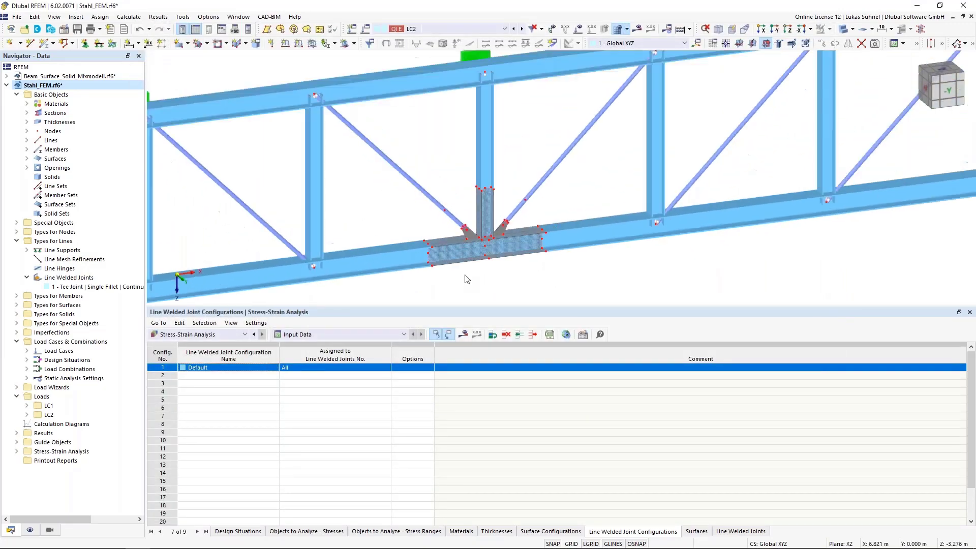
{"action": "scroll", "coordinate": [467, 279], "scroll_direction": "down", "scroll_amount": 1}
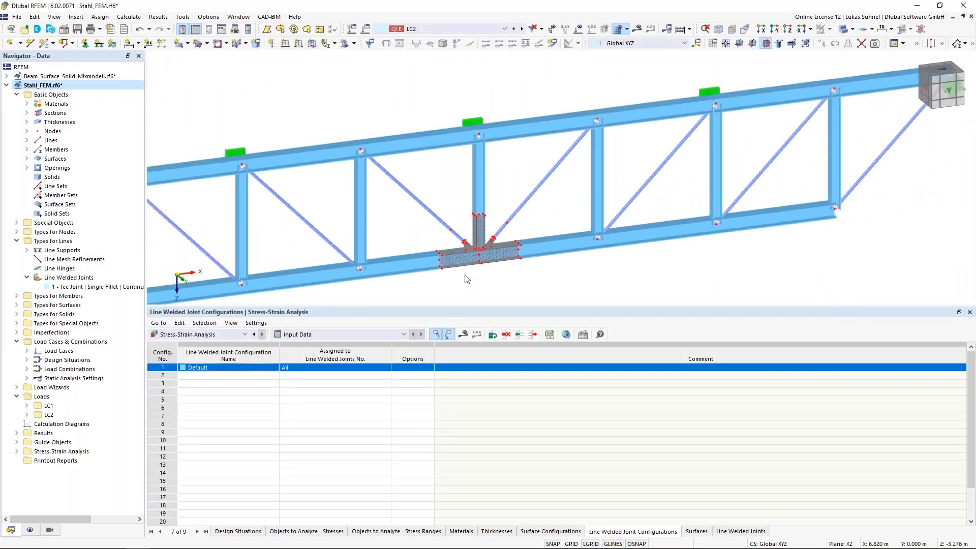
{"action": "left_click", "coordinate": [463, 334]}
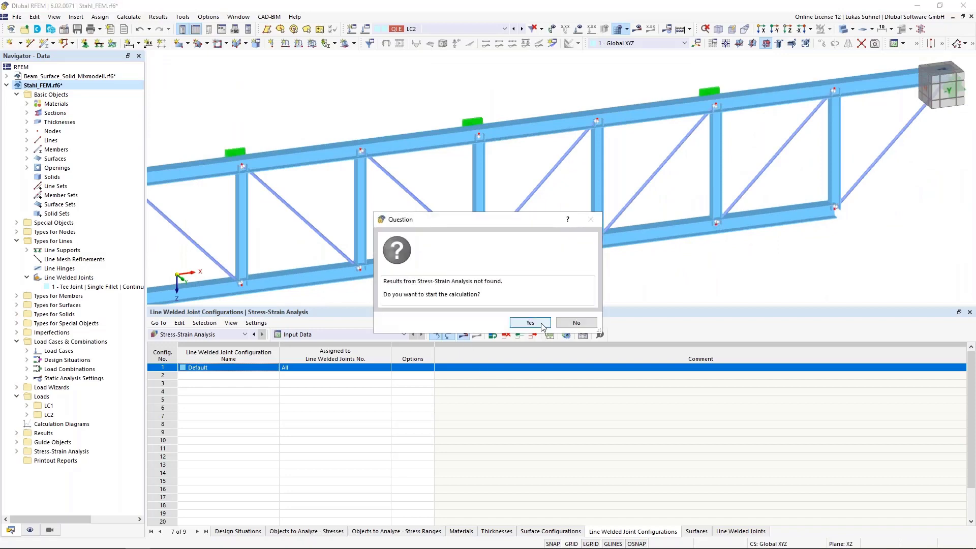
{"action": "left_click", "coordinate": [530, 323]}
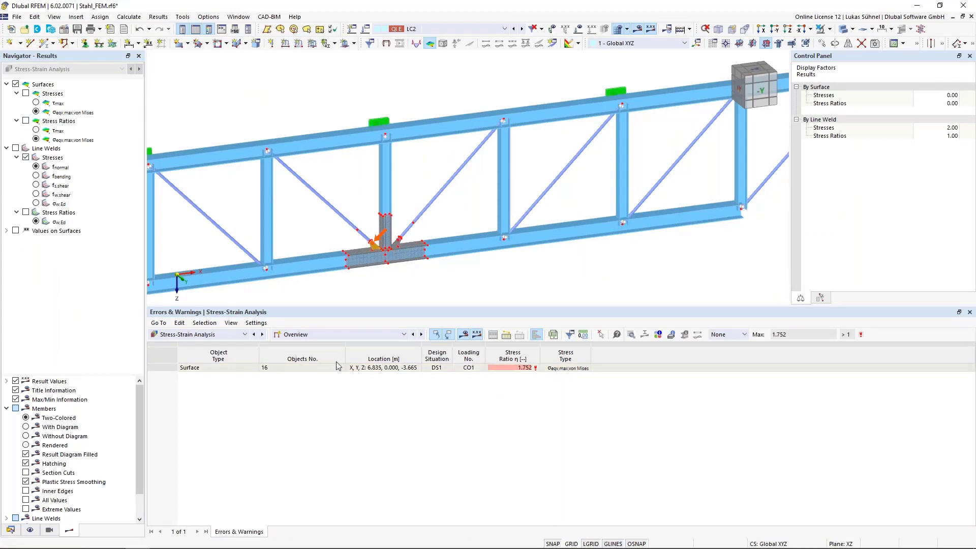
Step: List the stresses in line welds by design situation and check the existing stress, limit and stress ratio of σw,Ed
{"action": "left_click", "coordinate": [335, 336]}
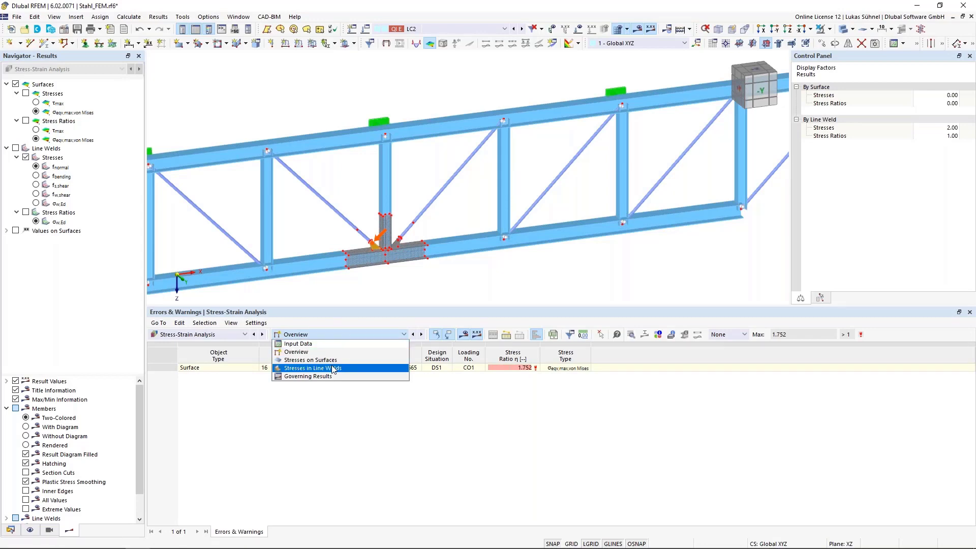
{"action": "left_click", "coordinate": [313, 368]}
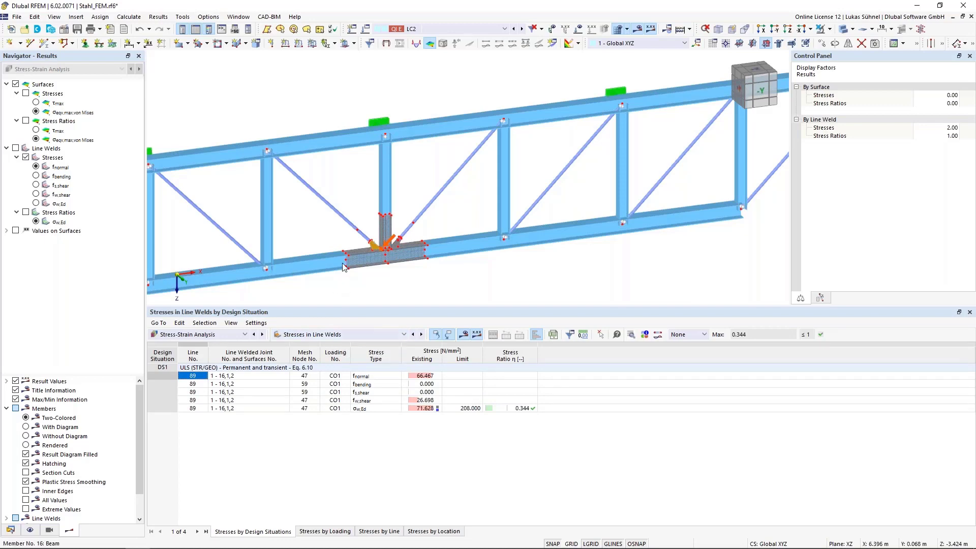
{"action": "scroll", "coordinate": [343, 262], "scroll_direction": "up", "scroll_amount": 3}
{"action": "left_click", "coordinate": [417, 409]}
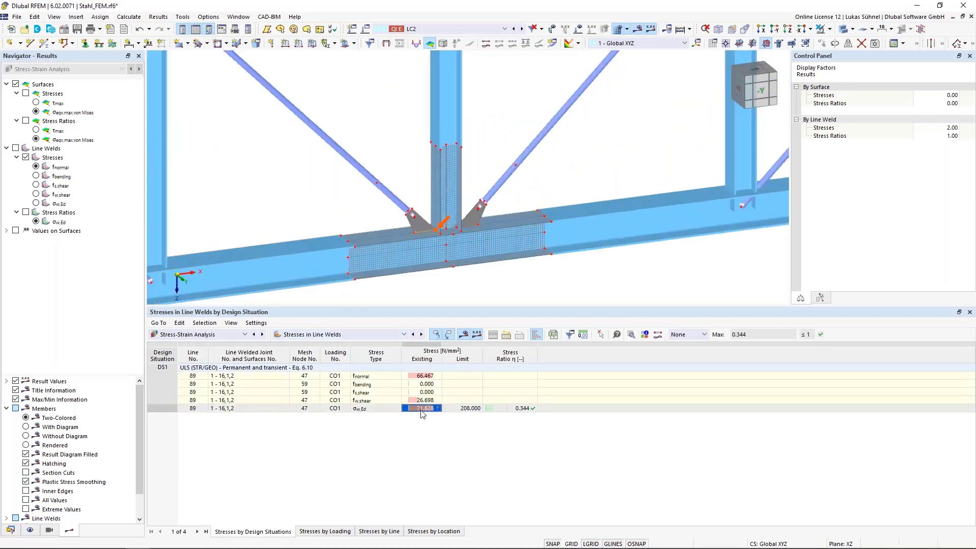
{"action": "left_click", "coordinate": [477, 410]}
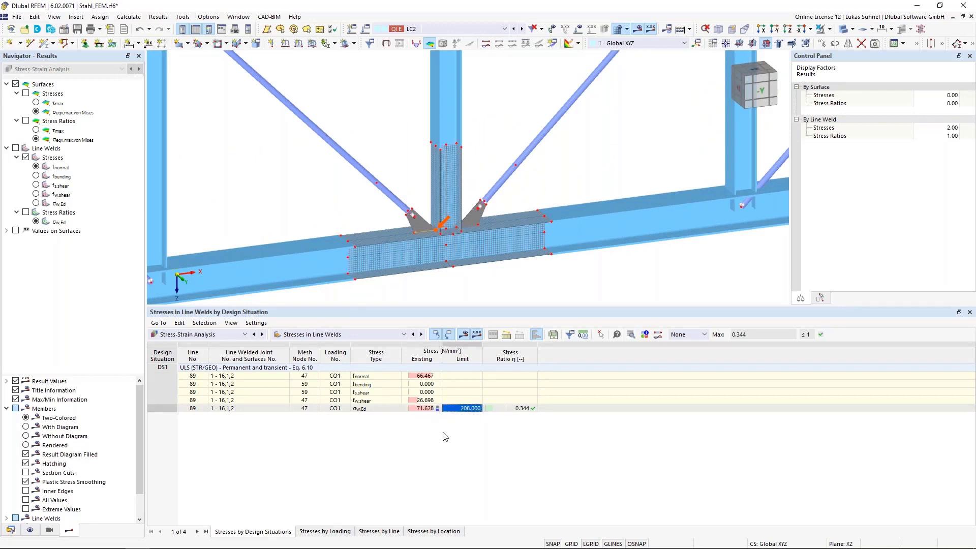
{"action": "left_click", "coordinate": [498, 411]}
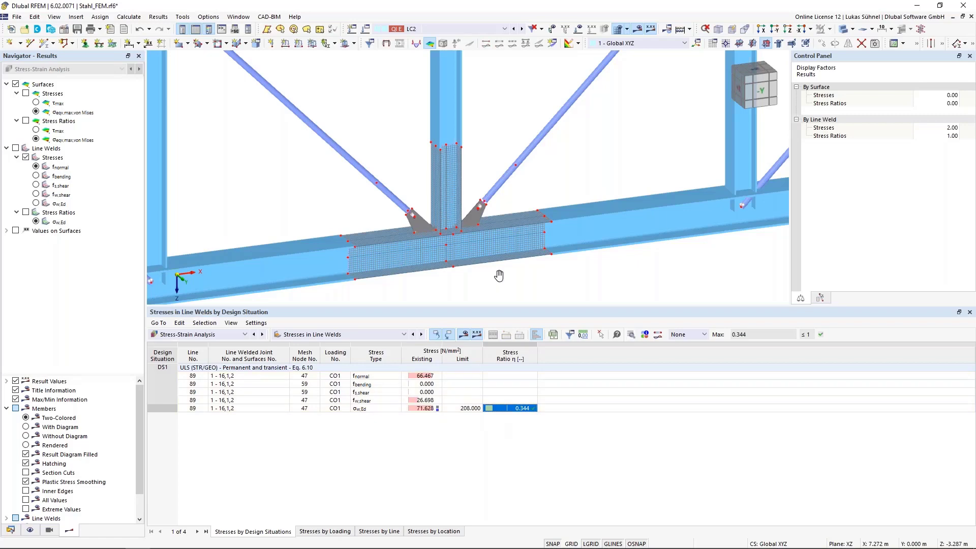
{"action": "middle_click_drag", "start_coordinate": [499, 272], "coordinate": [447, 215], "text": "ctrl"}
{"action": "scroll", "coordinate": [446, 215], "scroll_direction": "up", "scroll_amount": 3}
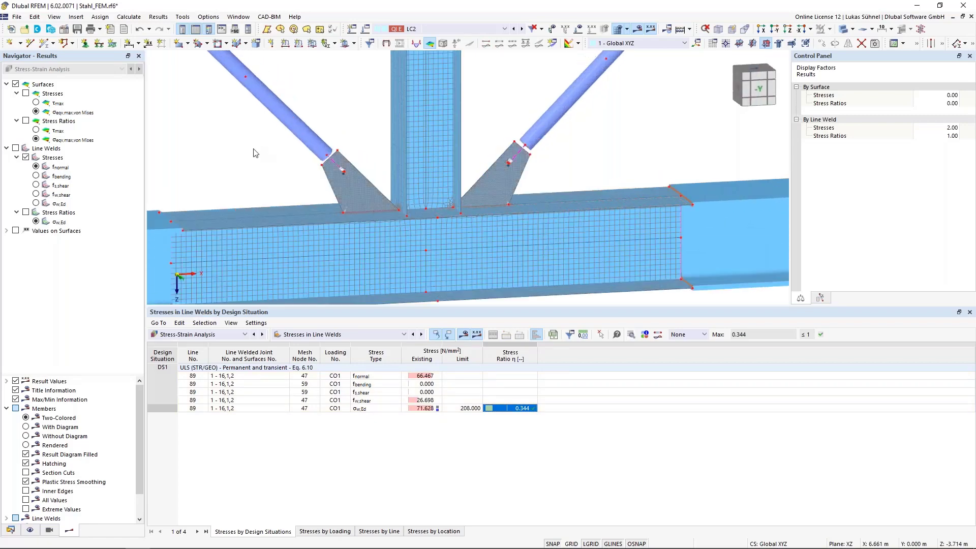
{"action": "scroll", "coordinate": [255, 152], "scroll_direction": "down", "scroll_amount": 2}
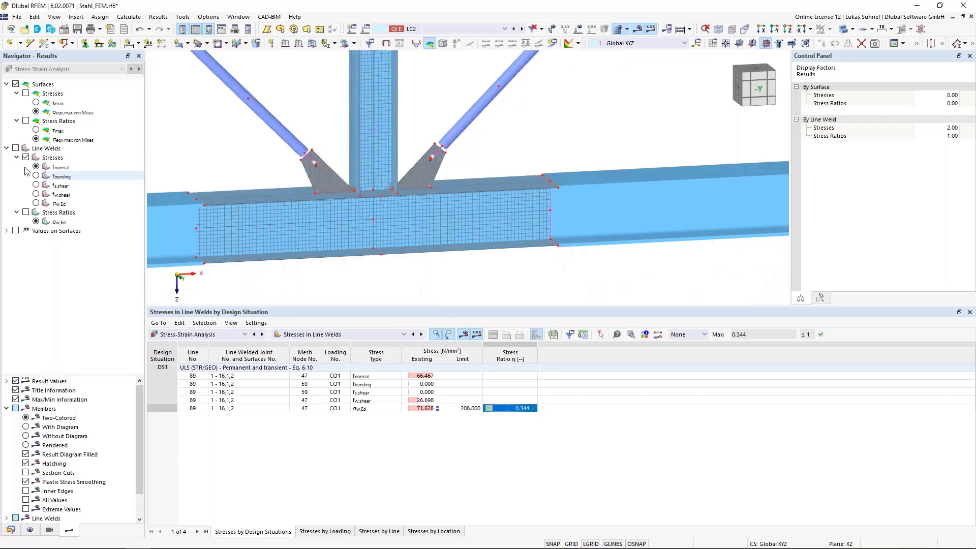
Step: Display the line weld stress diagram on the model and set the line weld stress display factor to 0.25
{"action": "left_click", "coordinate": [15, 148]}
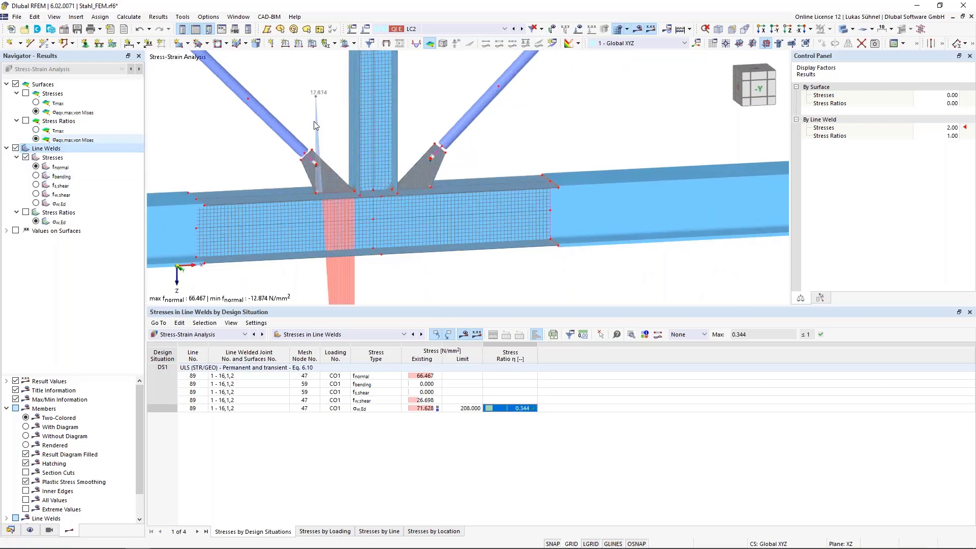
{"action": "left_click", "coordinate": [940, 128]}
{"action": "scroll", "coordinate": [938, 128], "scroll_direction": "down", "scroll_amount": 5}
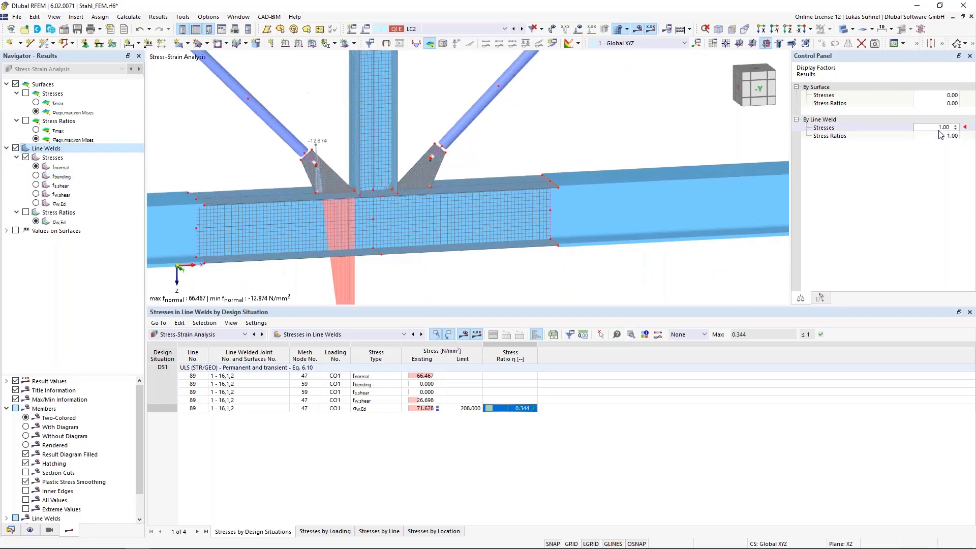
{"action": "scroll", "coordinate": [938, 128], "scroll_direction": "down", "scroll_amount": 2}
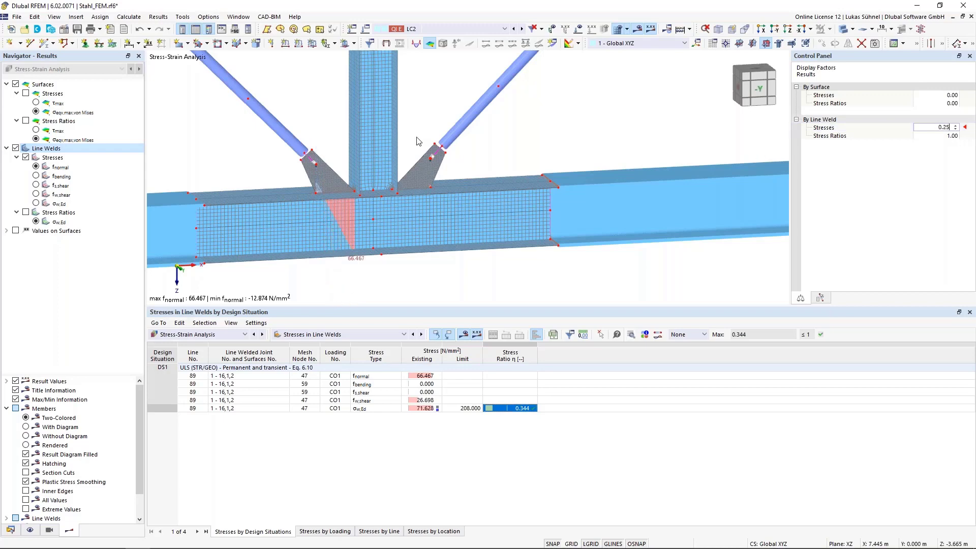
Step: Select the weld line between the gusset and the chord and limit visibility to the selected objects
{"action": "left_click_drag", "start_coordinate": [273, 170], "coordinate": [358, 210]}
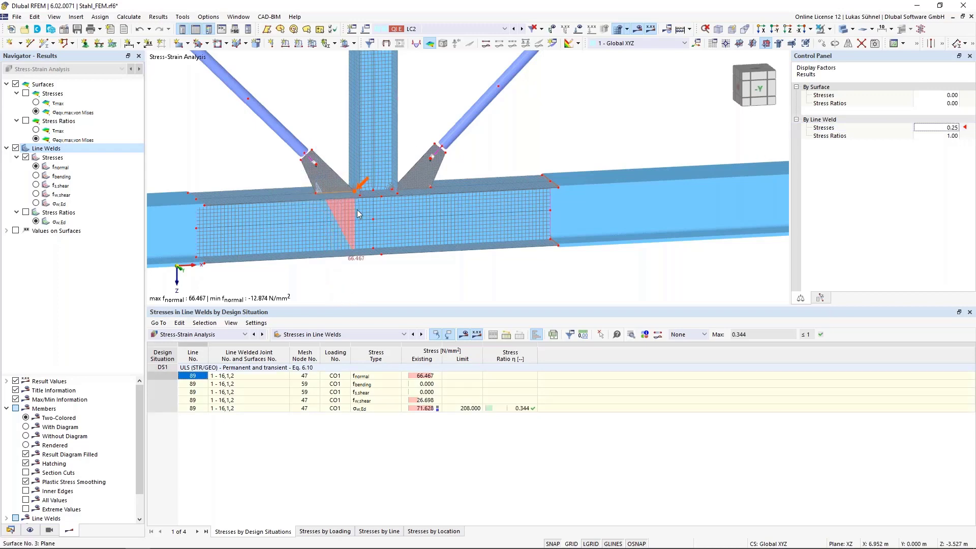
{"action": "left_click", "coordinate": [829, 29]}
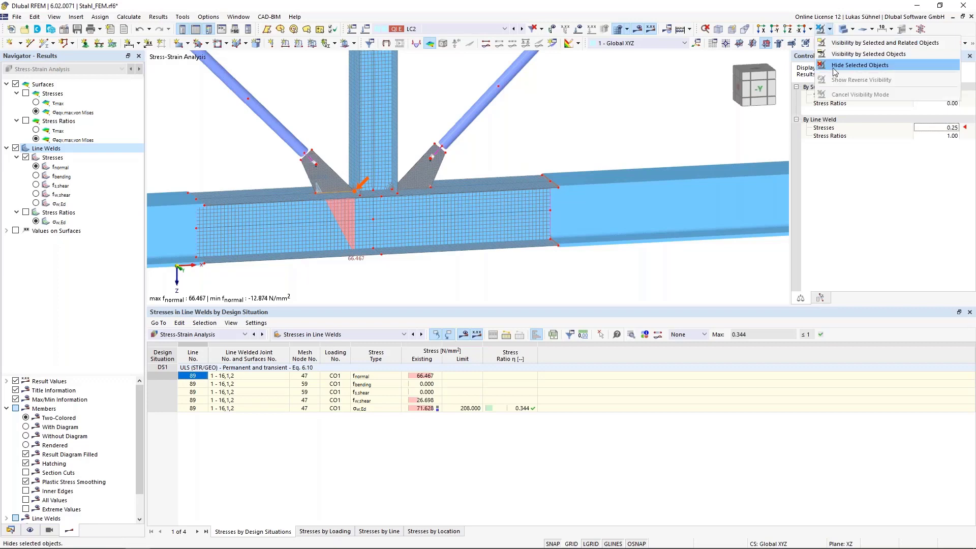
{"action": "left_click", "coordinate": [859, 60]}
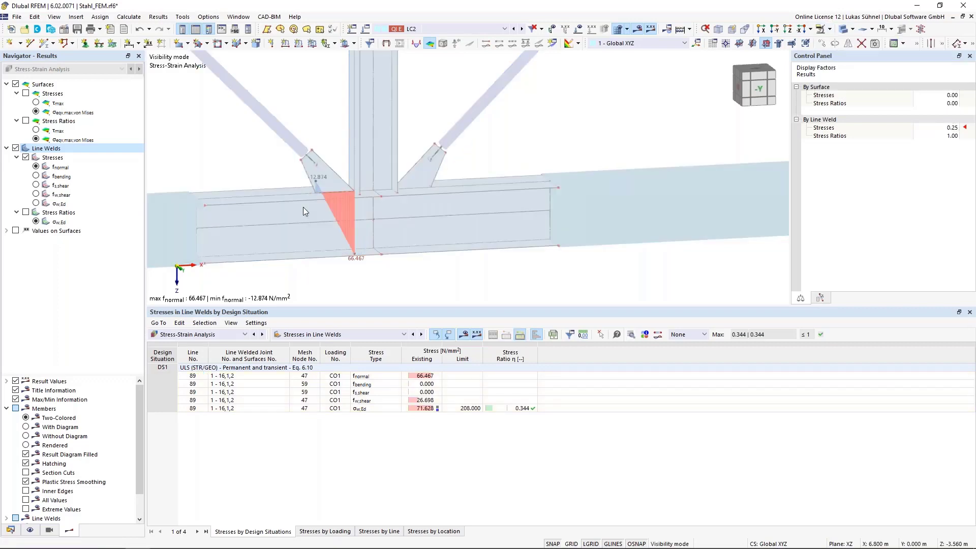
{"action": "scroll", "coordinate": [303, 207], "scroll_direction": "up", "scroll_amount": 2}
Step: Review the weld's f normal and f w,shear stress diagrams, ending with the resulting σw,Ed diagram
{"action": "left_click", "coordinate": [38, 167]}
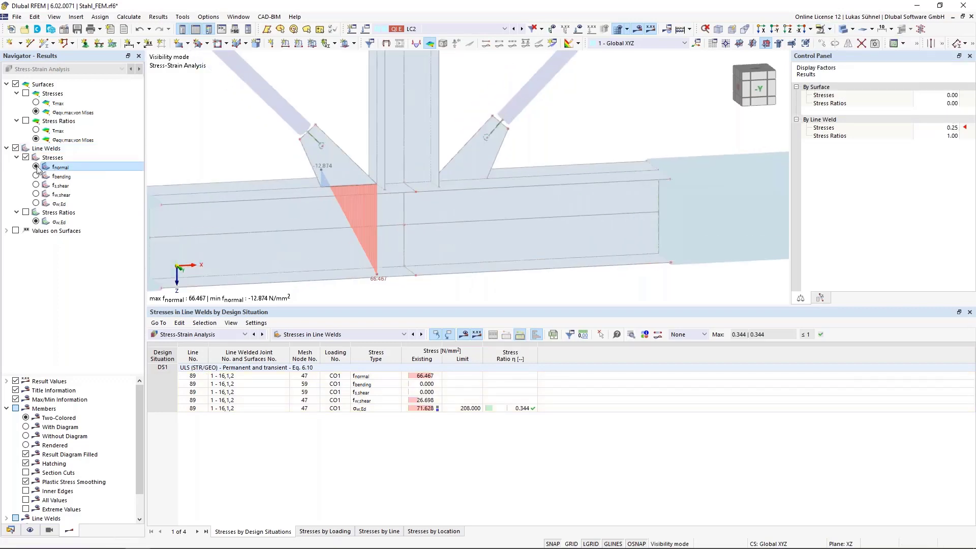
{"action": "left_click", "coordinate": [36, 195]}
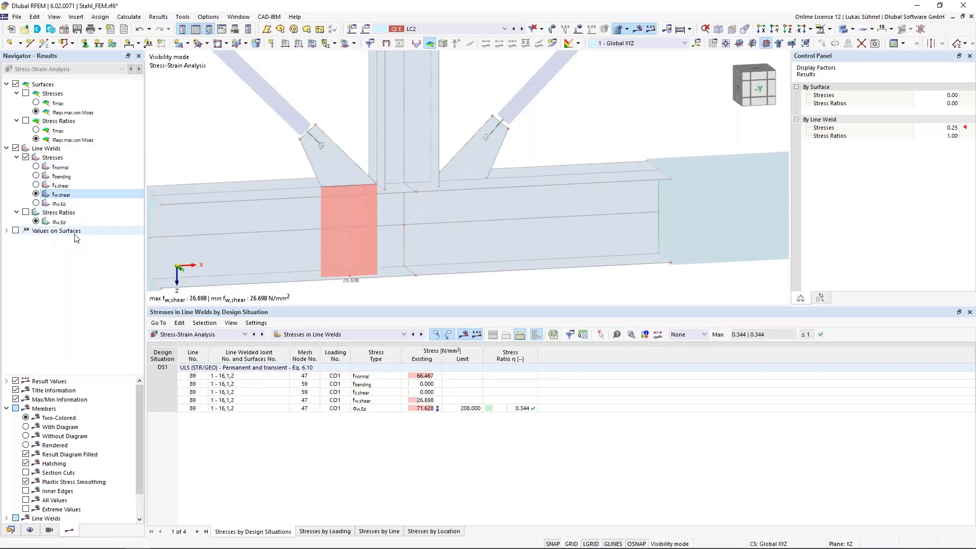
{"action": "left_click", "coordinate": [36, 203]}
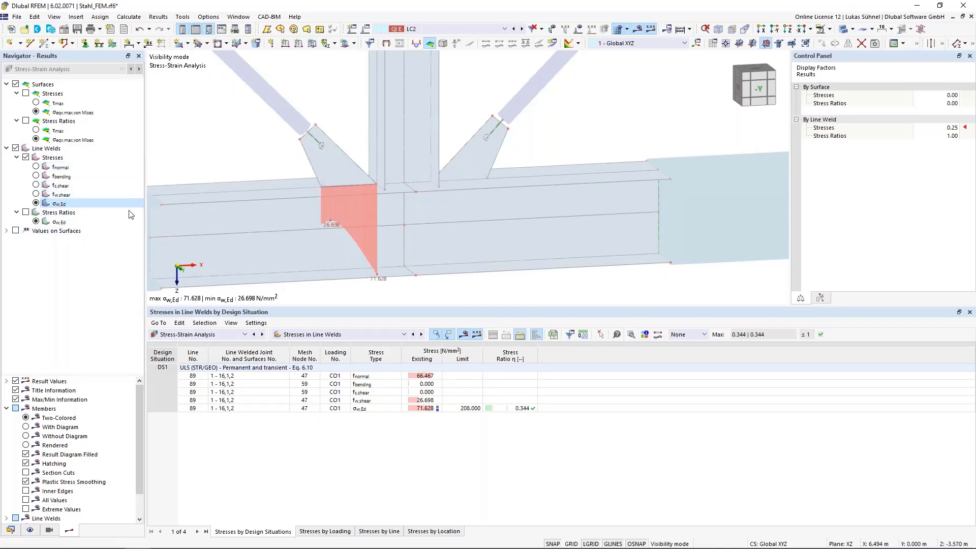
Step: Display the weld's σw,Ed stress ratio diagram and set the line weld stress ratio display factor to 0.25
{"action": "left_click", "coordinate": [25, 212]}
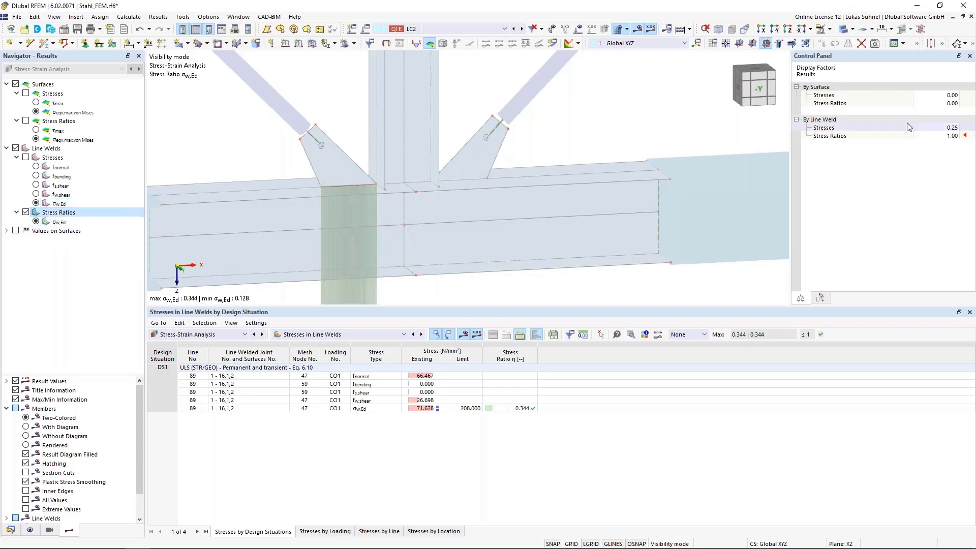
{"action": "double_click", "coordinate": [938, 136]}
{"action": "type", "text": "0.25"}
{"action": "key", "text": "Return"}
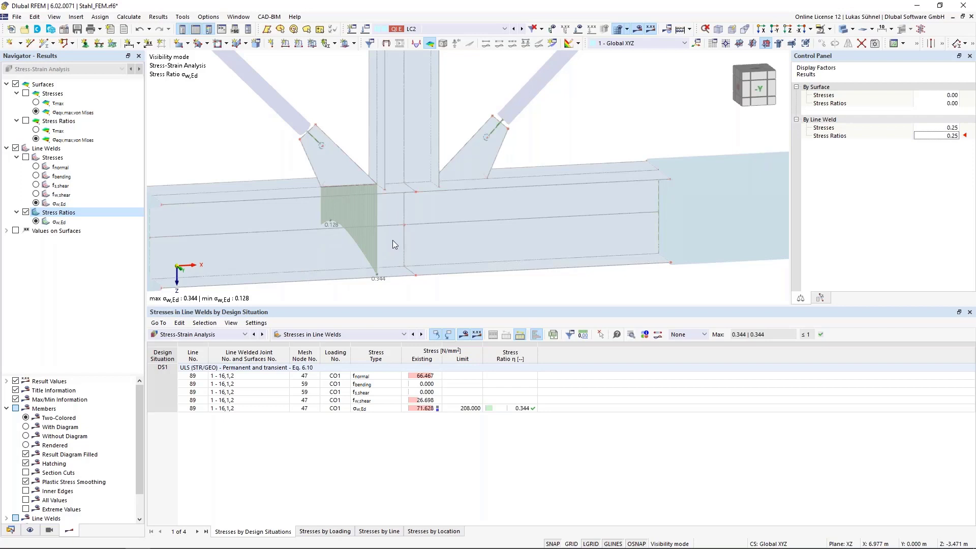
{"action": "scroll", "coordinate": [393, 240], "scroll_direction": "down", "scroll_amount": 2}
{"action": "middle_click_drag", "start_coordinate": [327, 195], "coordinate": [328, 254], "text": "ctrl"}
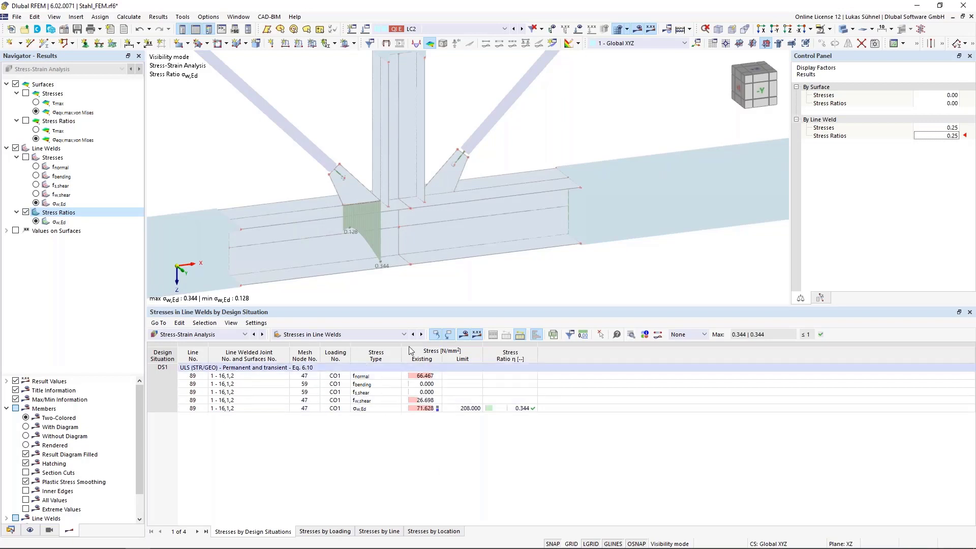
{"action": "scroll", "coordinate": [477, 143], "scroll_direction": "down", "scroll_amount": 3}
{"action": "middle_click_drag", "start_coordinate": [478, 143], "coordinate": [476, 168]}
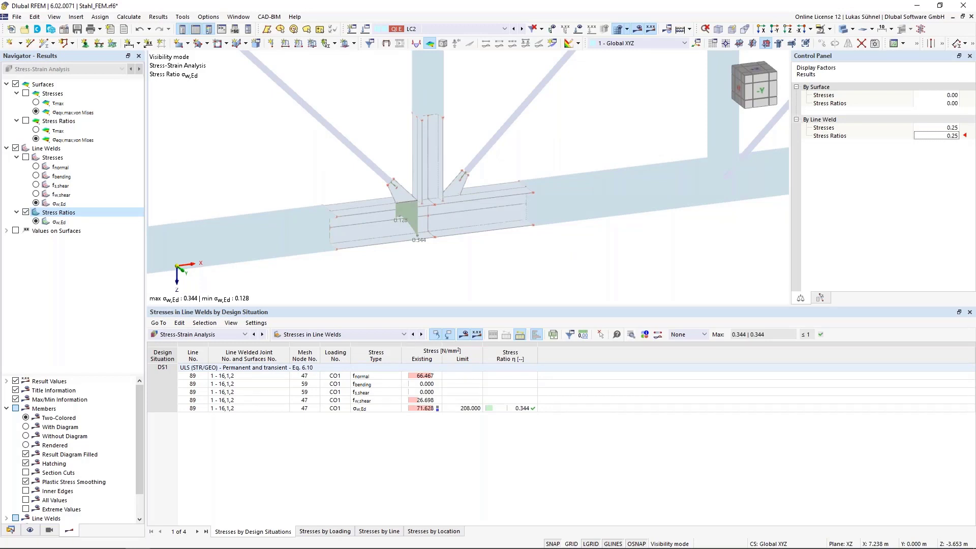
Step: Switch the results table to Stresses on Surfaces and cancel the visibility mode to show the whole model
{"action": "left_click", "coordinate": [324, 338]}
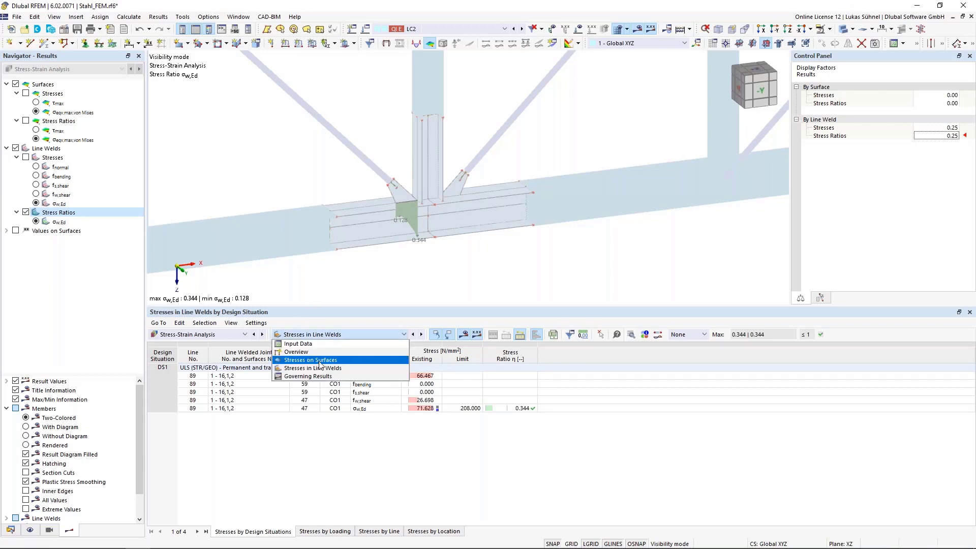
{"action": "left_click", "coordinate": [320, 360]}
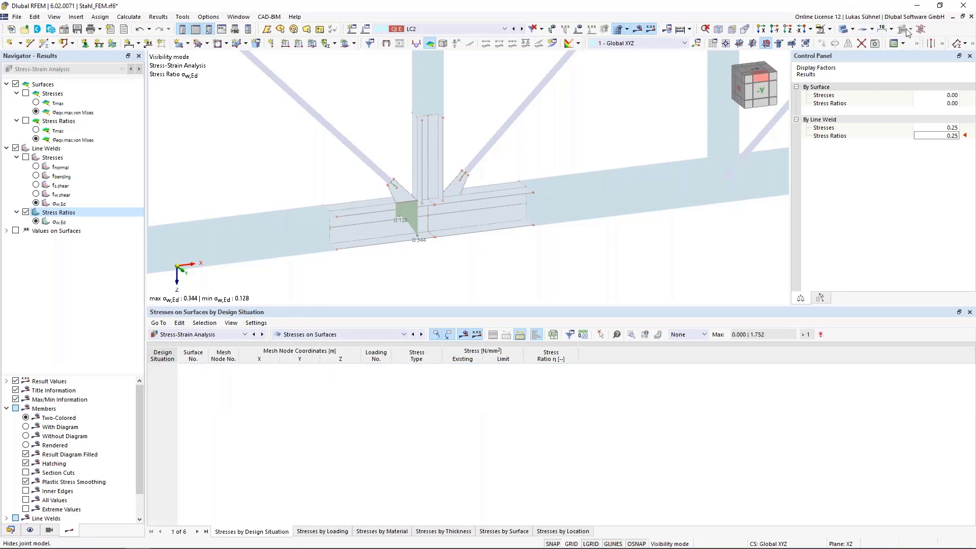
{"action": "left_click", "coordinate": [829, 29]}
{"action": "left_click", "coordinate": [838, 95]}
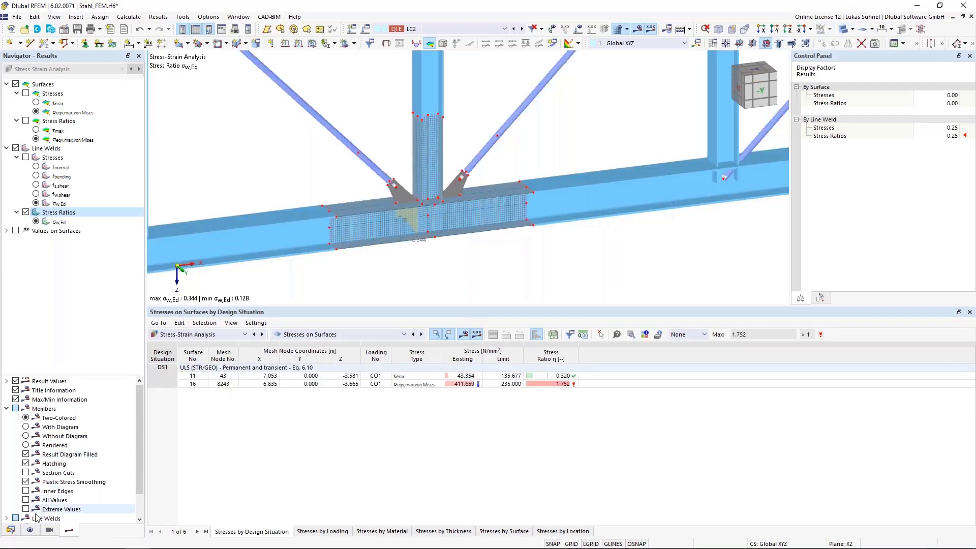
Step: Hide the finite element mesh in the model display and return to the stress-strain results settings
{"action": "left_click", "coordinate": [30, 530]}
{"action": "left_click", "coordinate": [16, 131]}
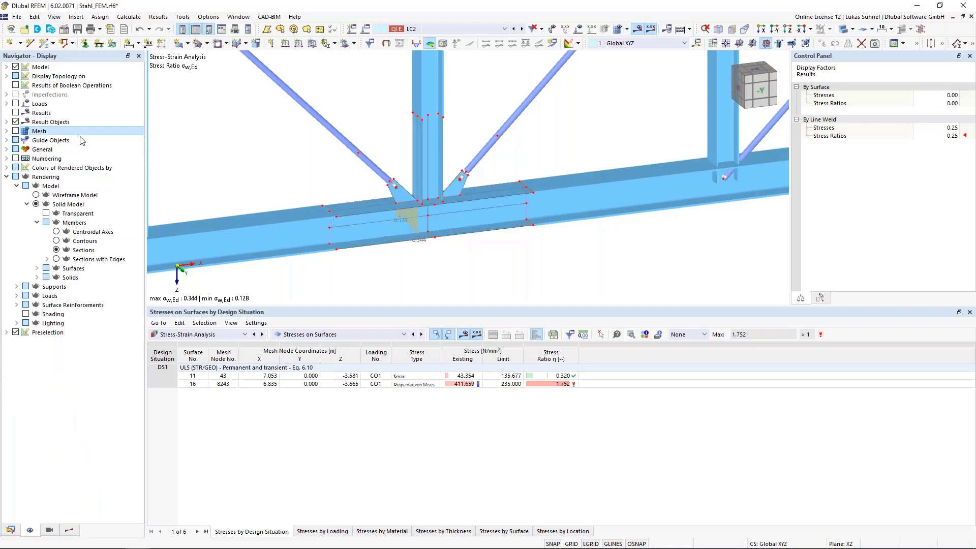
{"action": "left_click", "coordinate": [448, 335]}
{"action": "left_click", "coordinate": [69, 529]}
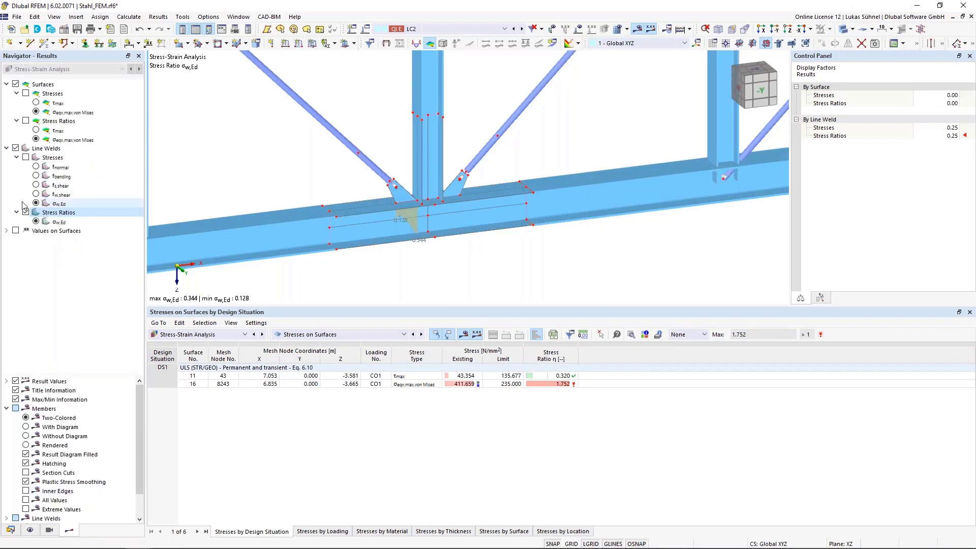
Step: Turn off the line weld results and display the maximum von Mises equivalent stresses on the surfaces
{"action": "left_click", "coordinate": [16, 148]}
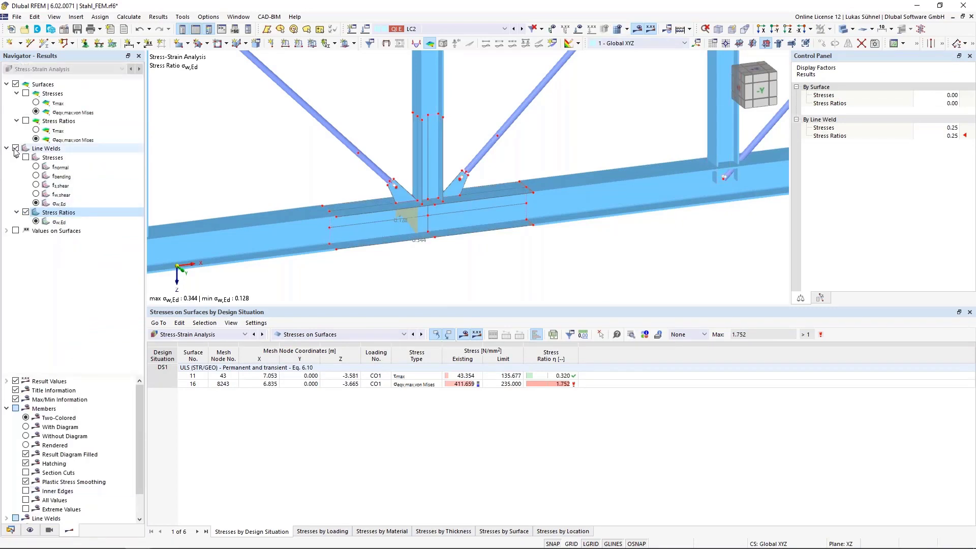
{"action": "left_click", "coordinate": [35, 112]}
{"action": "left_click", "coordinate": [25, 93]}
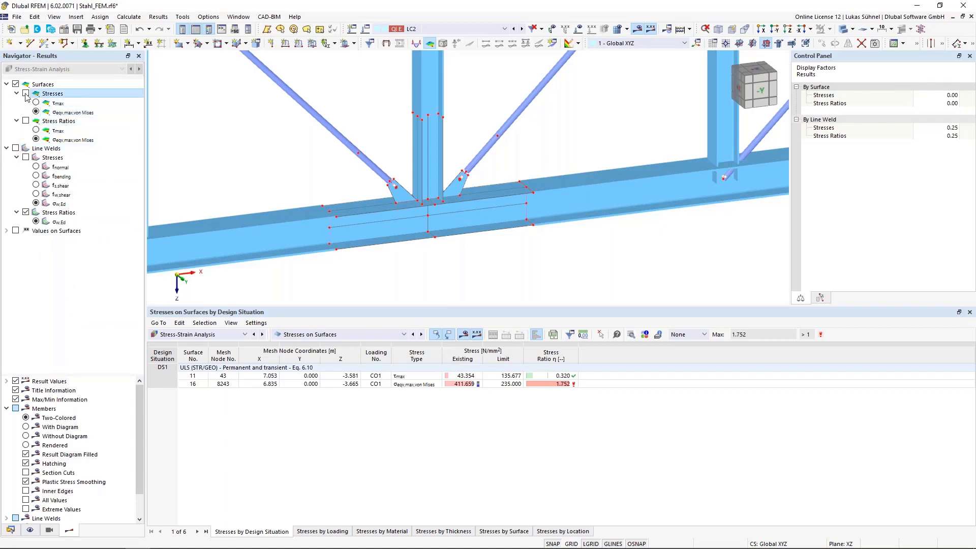
Step: View the joint's stress plot from the front and compare the governing von Mises stress of surface 16 with its limit
{"action": "scroll", "coordinate": [447, 194], "scroll_direction": "up", "scroll_amount": 5}
{"action": "key", "text": "F5"}
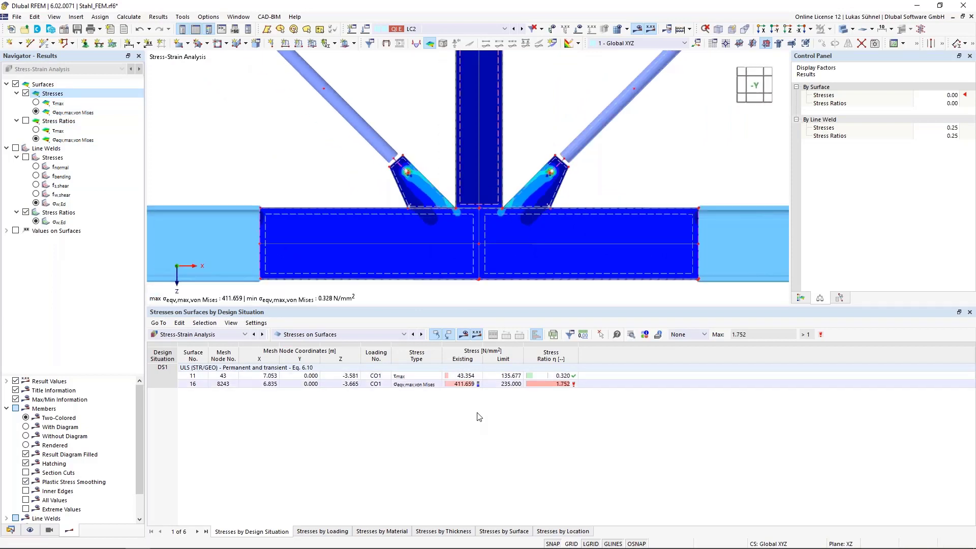
{"action": "left_click", "coordinate": [464, 384]}
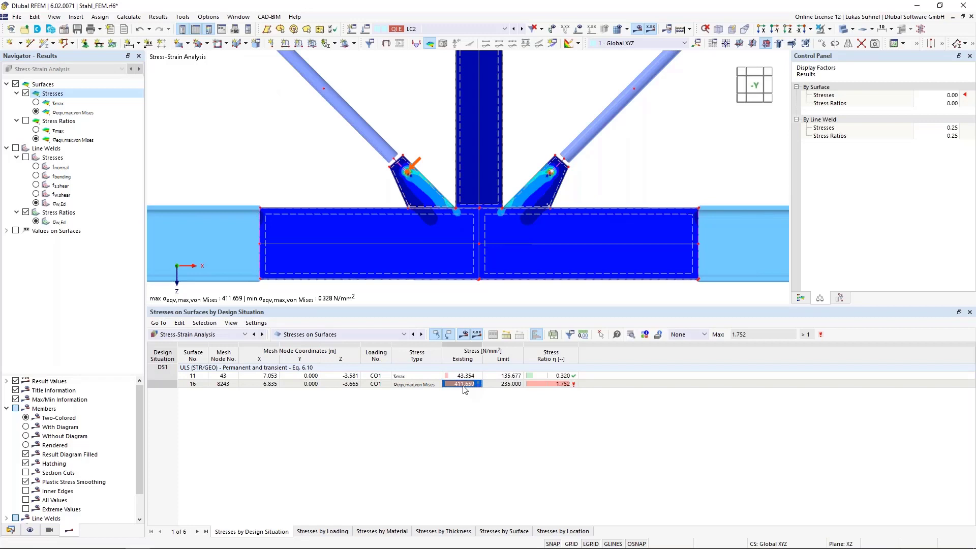
{"action": "left_click", "coordinate": [508, 385]}
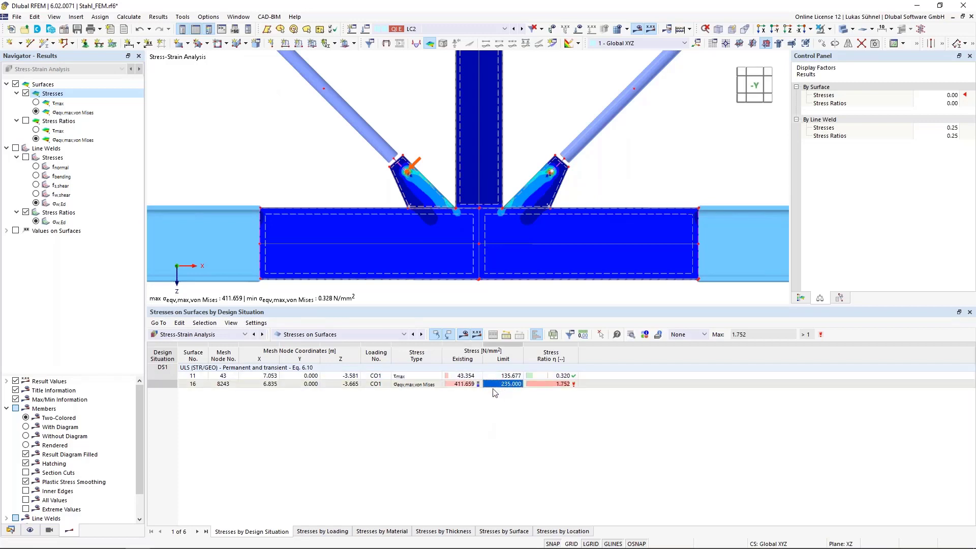
Step: Examine the von Mises stress concentration around the bolt hole in surface 16 and compare its existing and limit stress values
{"action": "scroll", "coordinate": [414, 200], "scroll_direction": "up", "scroll_amount": 3}
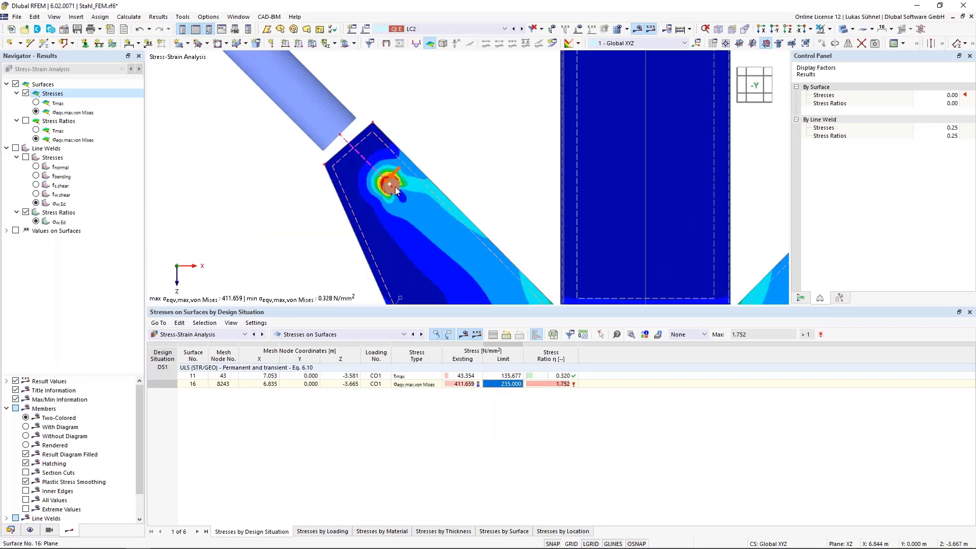
{"action": "scroll", "coordinate": [414, 201], "scroll_direction": "down", "scroll_amount": 4}
{"action": "left_click", "coordinate": [463, 383]}
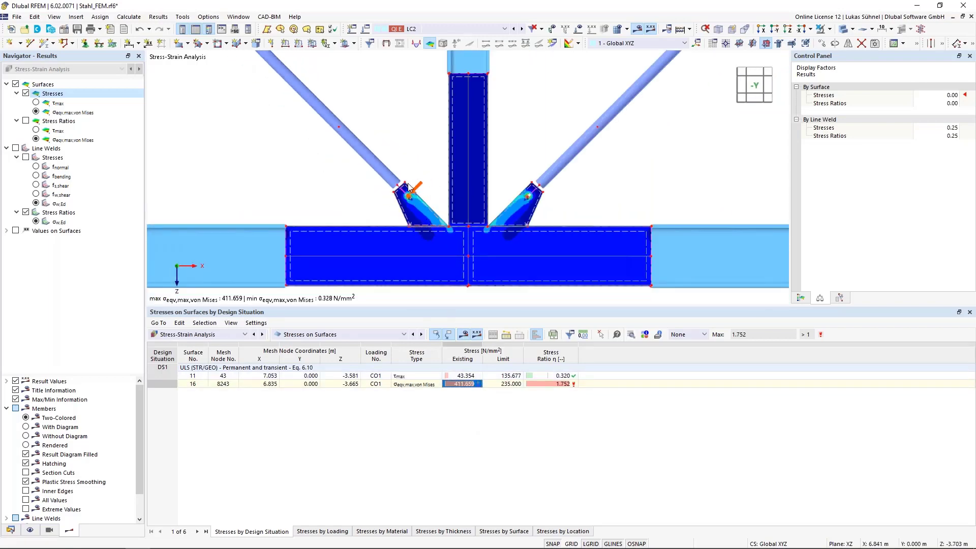
{"action": "scroll", "coordinate": [410, 195], "scroll_direction": "up", "scroll_amount": 2}
{"action": "scroll", "coordinate": [409, 191], "scroll_direction": "up", "scroll_amount": 6}
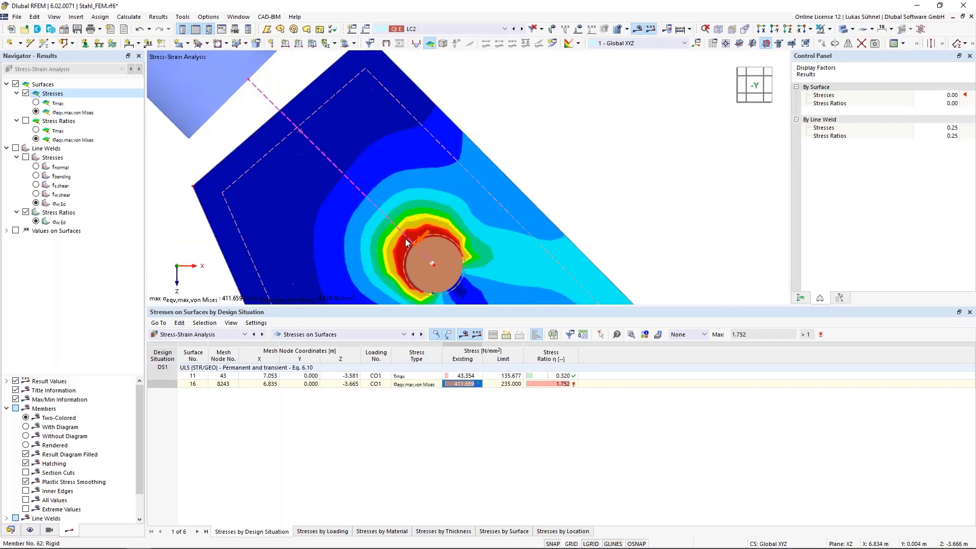
{"action": "scroll", "coordinate": [408, 217], "scroll_direction": "down", "scroll_amount": 5}
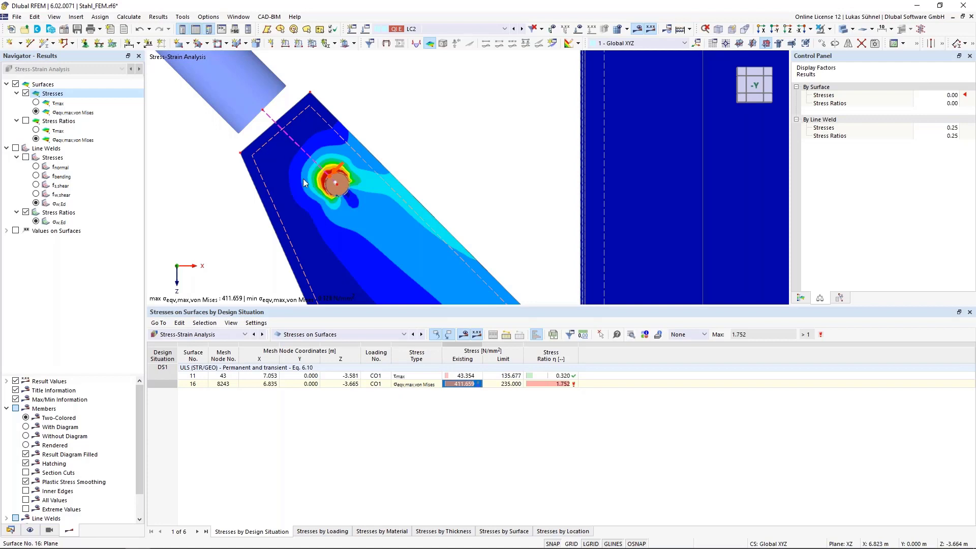
{"action": "scroll", "coordinate": [304, 180], "scroll_direction": "down", "scroll_amount": 3}
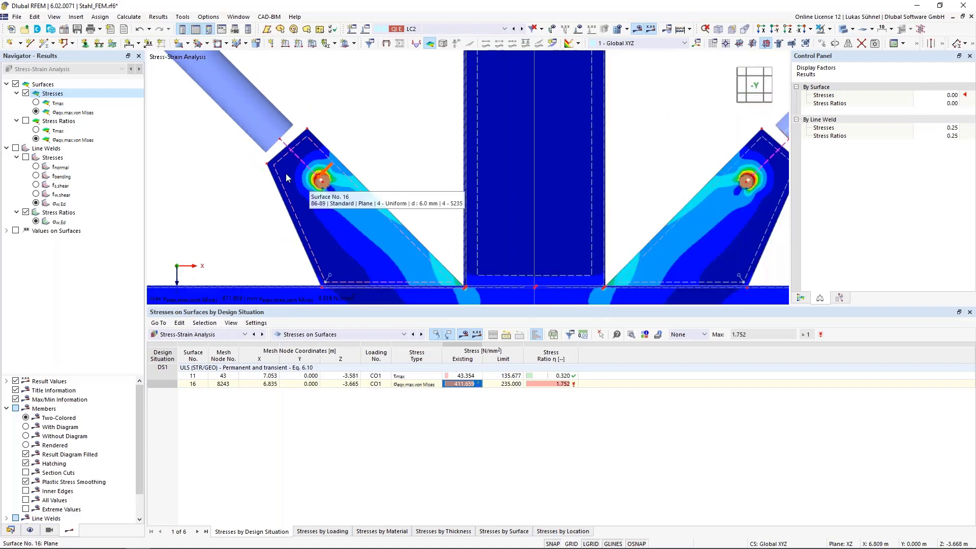
{"action": "scroll", "coordinate": [286, 178], "scroll_direction": "up", "scroll_amount": 4}
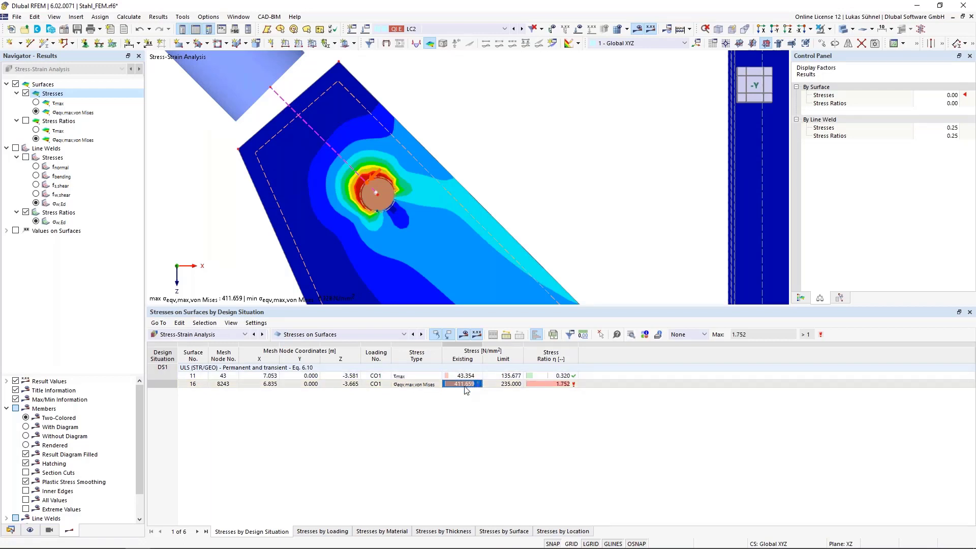
{"action": "left_click", "coordinate": [501, 384]}
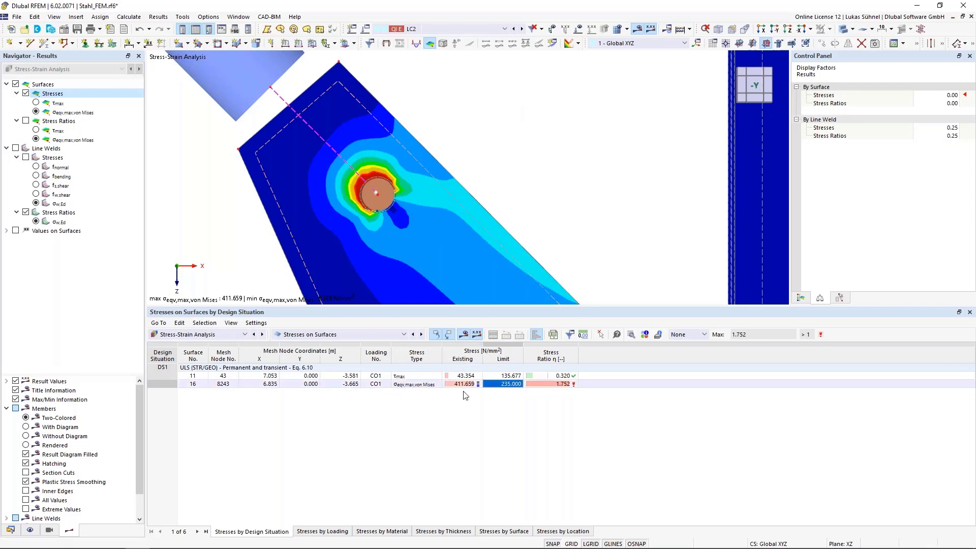
Step: Review the material models available for material 4, S235, used by the gusset plates
{"action": "left_click", "coordinate": [11, 530]}
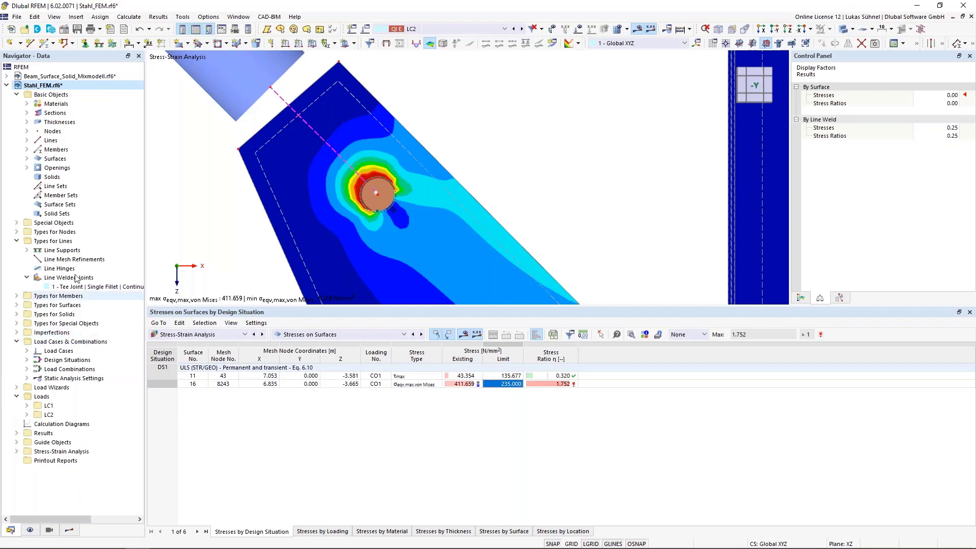
{"action": "left_click", "coordinate": [27, 103]}
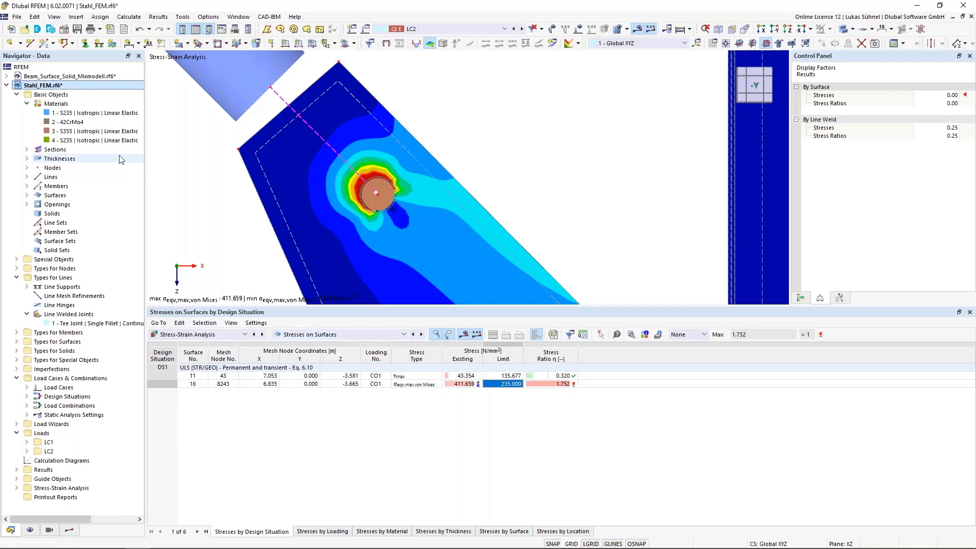
{"action": "double_click", "coordinate": [82, 140]}
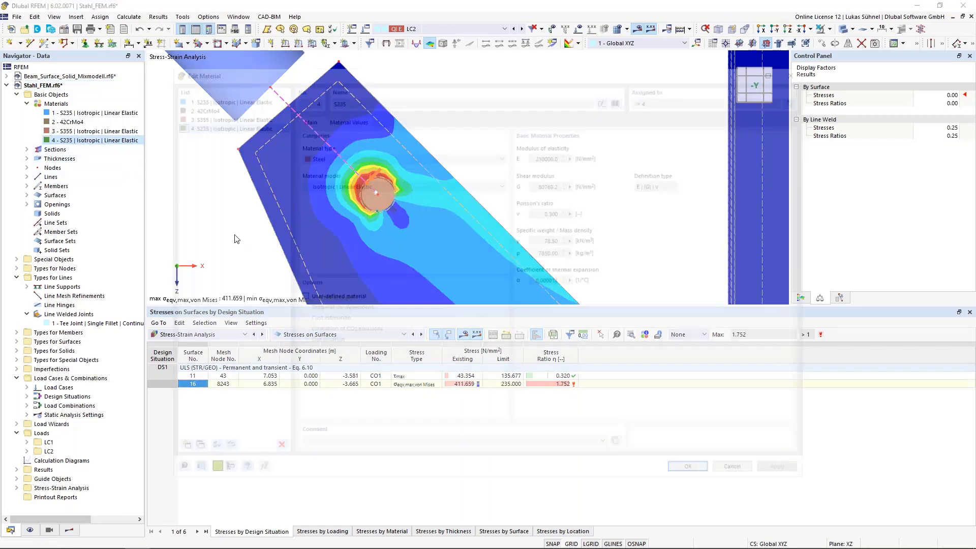
{"action": "left_click", "coordinate": [354, 184]}
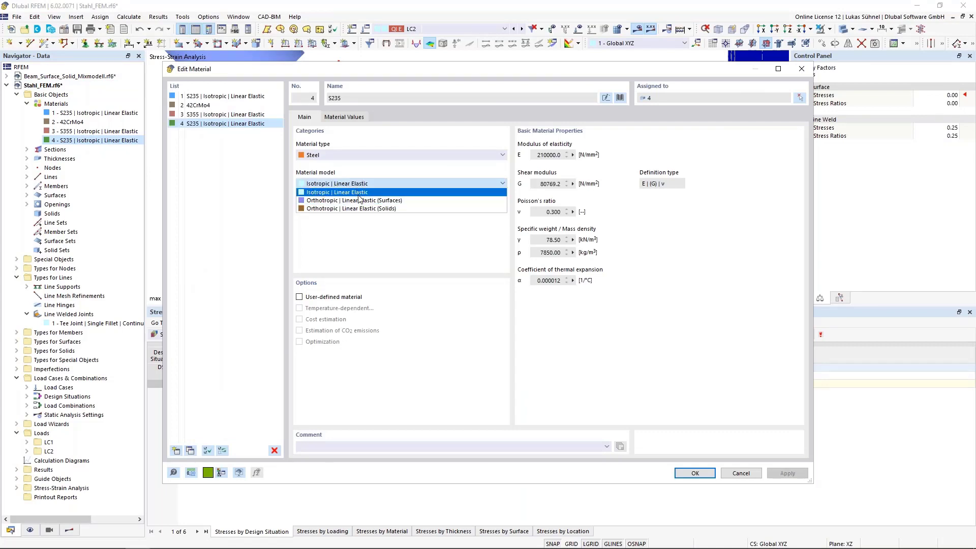
{"action": "left_click", "coordinate": [410, 164]}
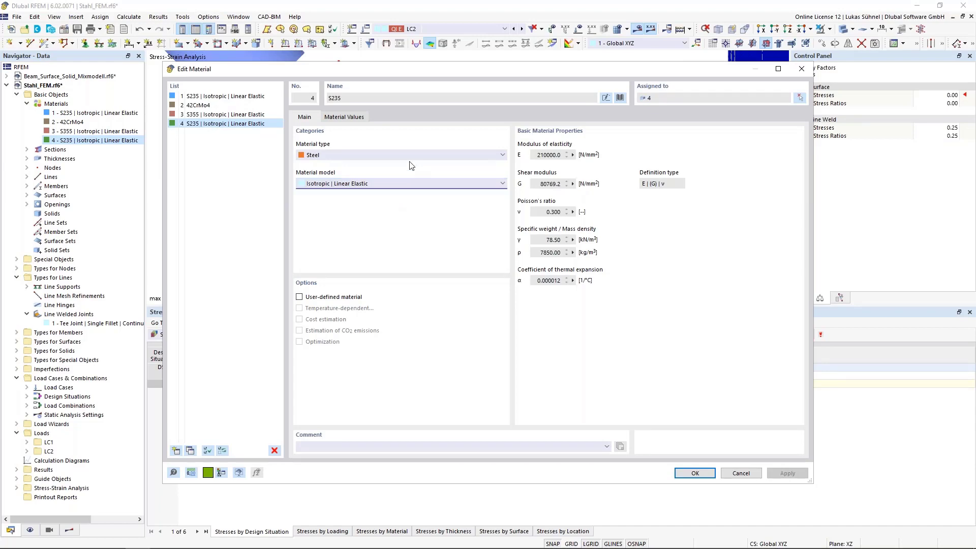
{"action": "left_click", "coordinate": [694, 473]}
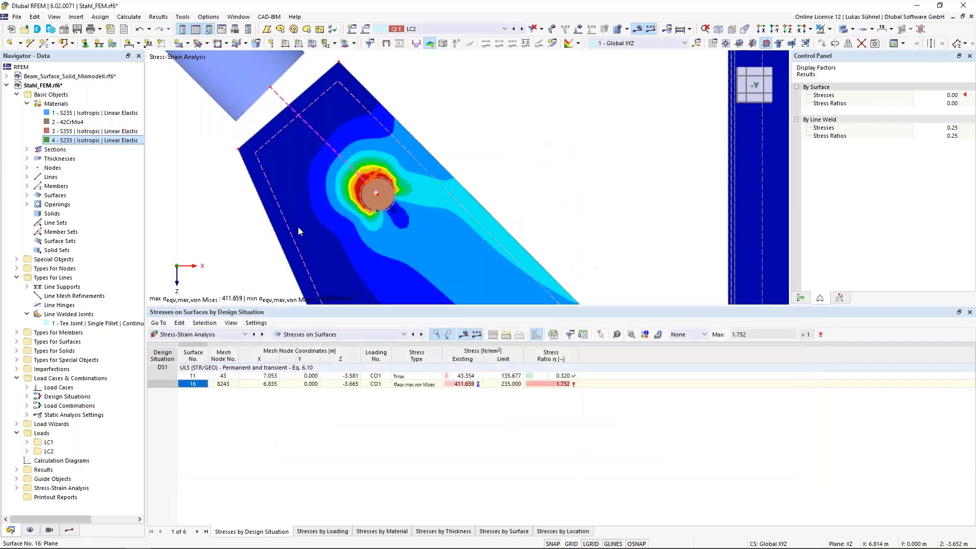
Step: Activate the Nonlinear Material Behavior analysis add-on in the base data of the Stahl_FEM model
{"action": "right_click", "coordinate": [22, 87]}
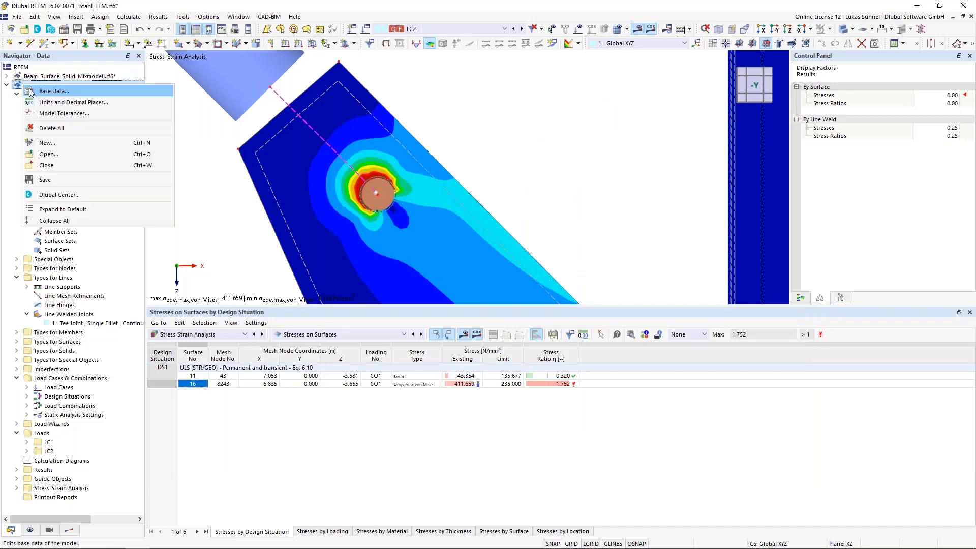
{"action": "left_click", "coordinate": [224, 207]}
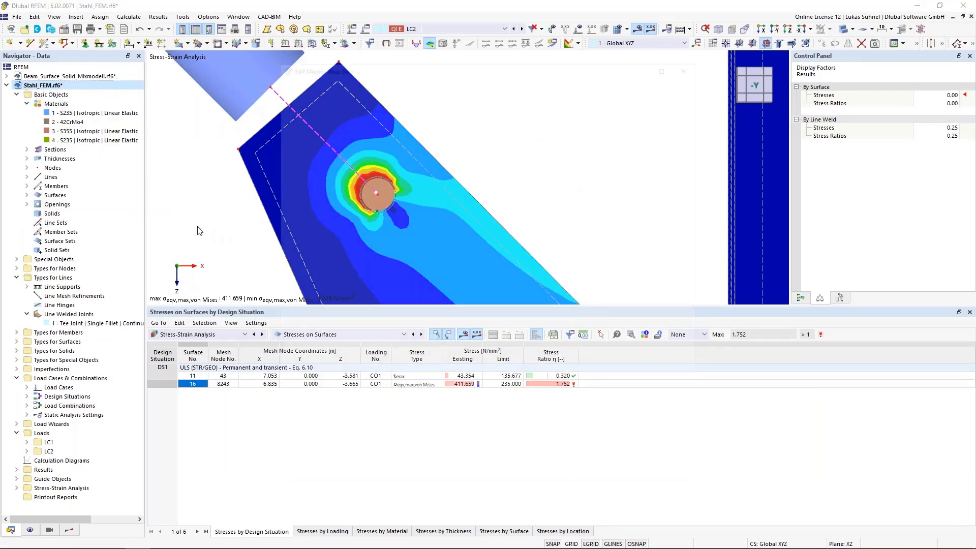
{"action": "left_click", "coordinate": [324, 81]}
{"action": "left_click", "coordinate": [297, 112]}
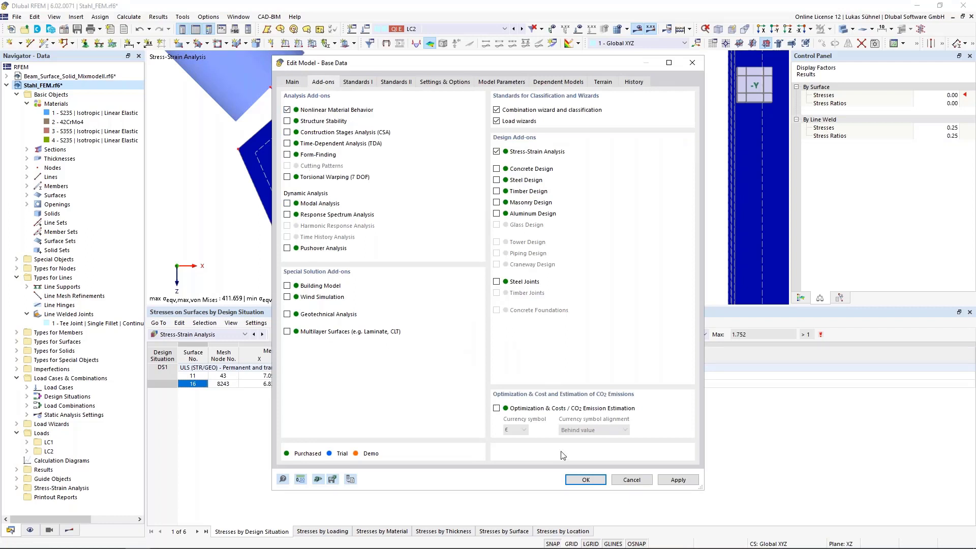
{"action": "left_click", "coordinate": [585, 479]}
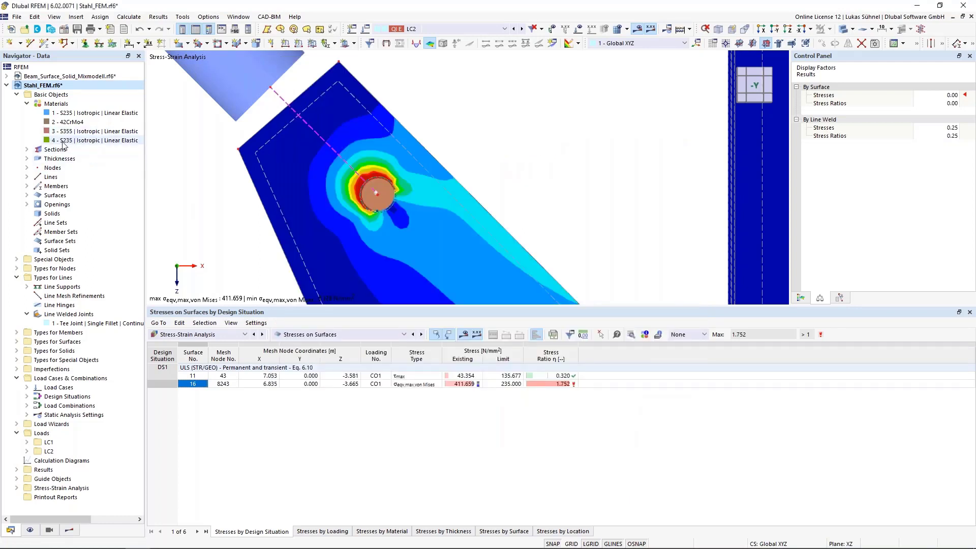
Step: Assign the Isotropic | Plastic (Surfaces/Solids) model with the von Mises failure hypothesis to material 4, S235, and accept deleting all results
{"action": "double_click", "coordinate": [95, 140]}
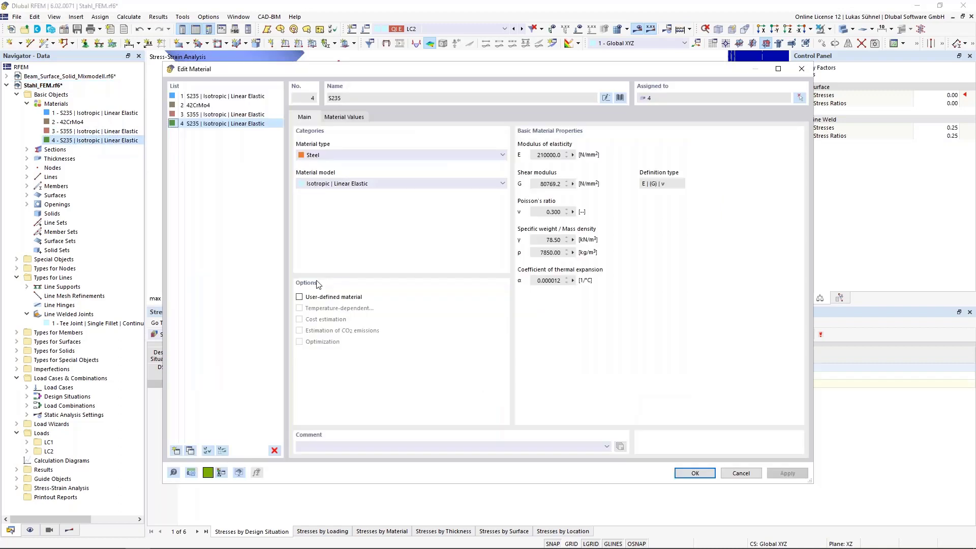
{"action": "left_click", "coordinate": [329, 185]}
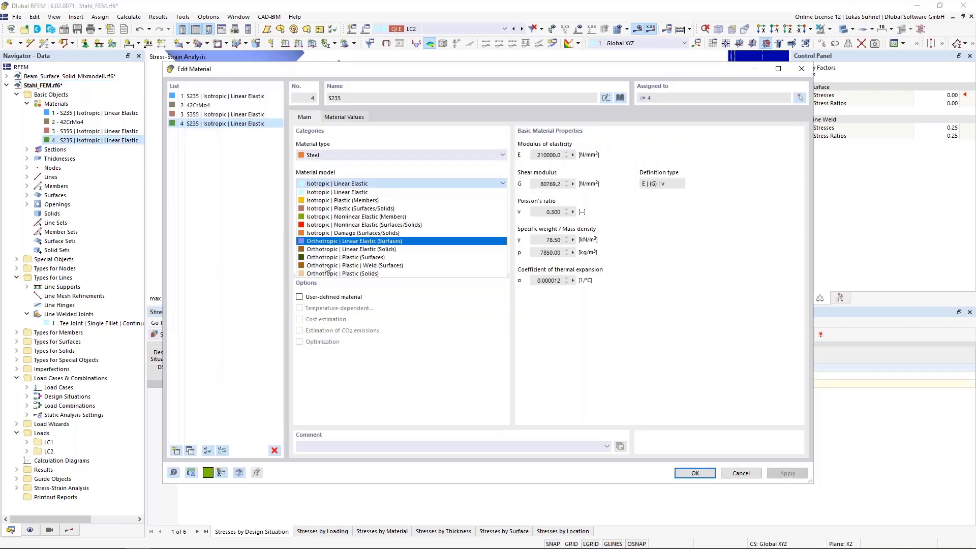
{"action": "left_click", "coordinate": [344, 209]}
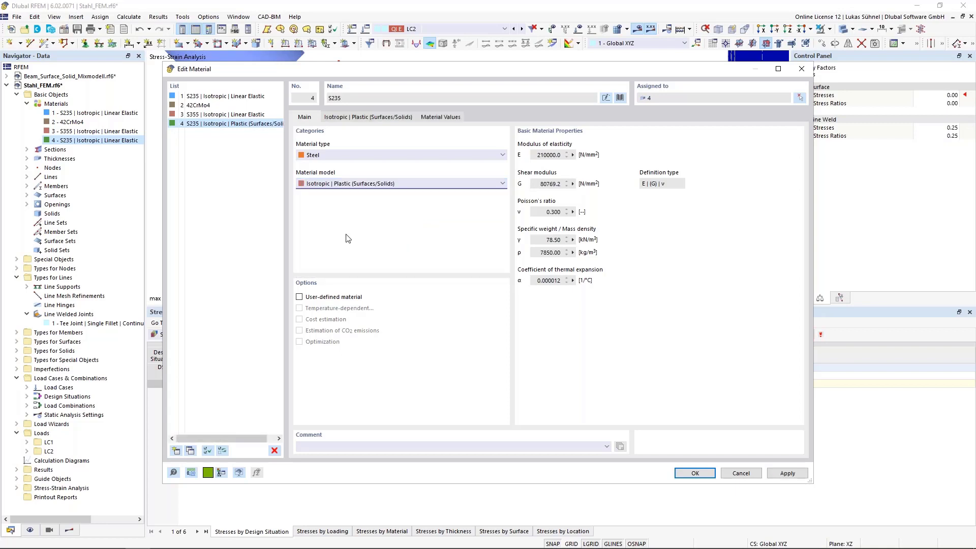
{"action": "left_click", "coordinate": [357, 118]}
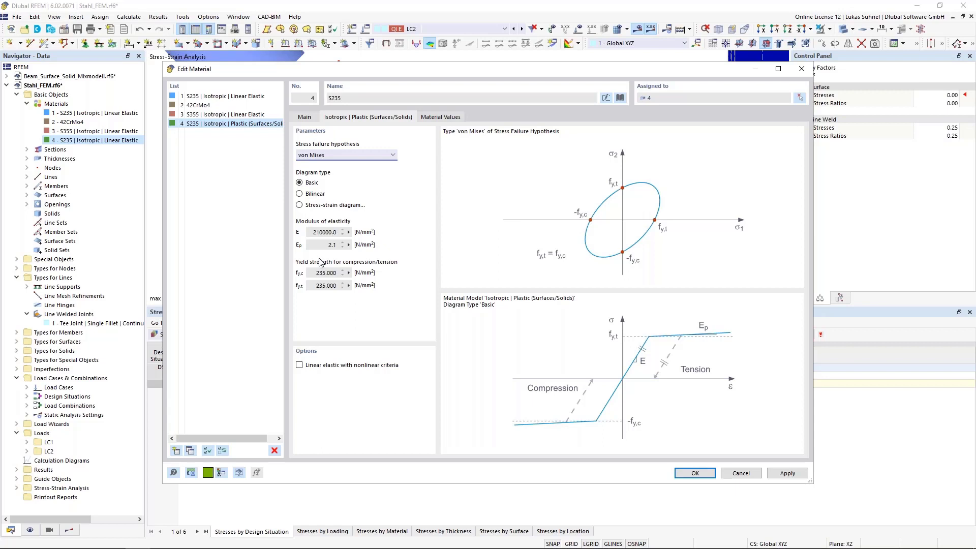
{"action": "left_click", "coordinate": [321, 157]}
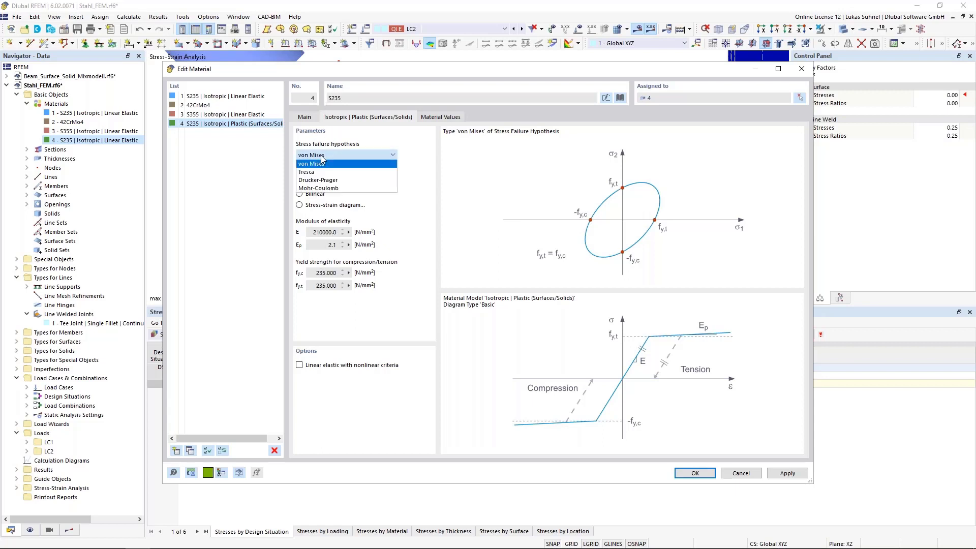
{"action": "left_click", "coordinate": [322, 158]}
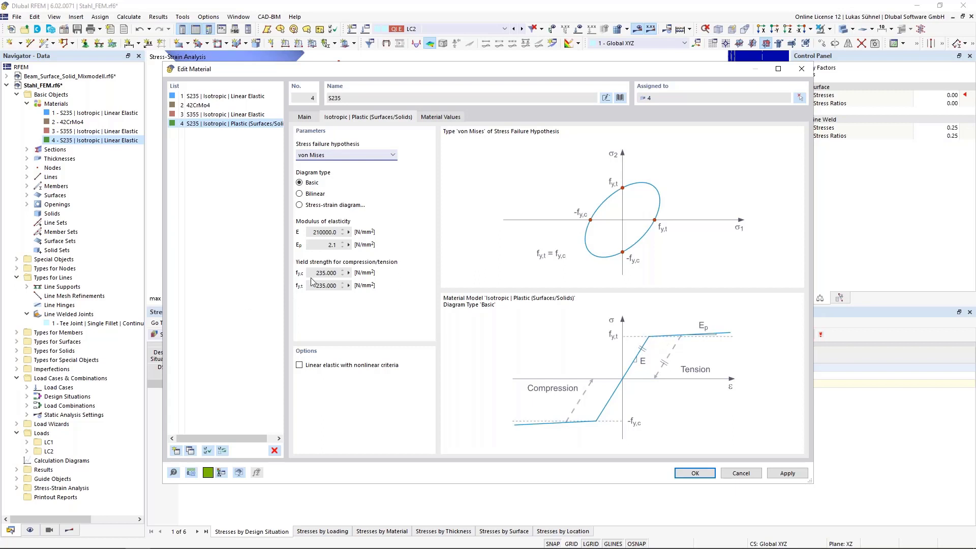
{"action": "left_click", "coordinate": [696, 473]}
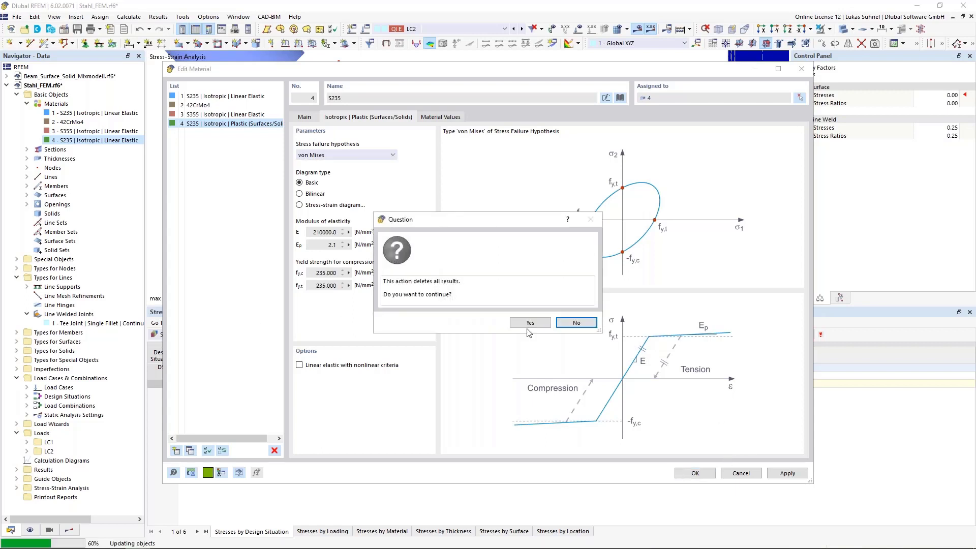
{"action": "left_click", "coordinate": [531, 323]}
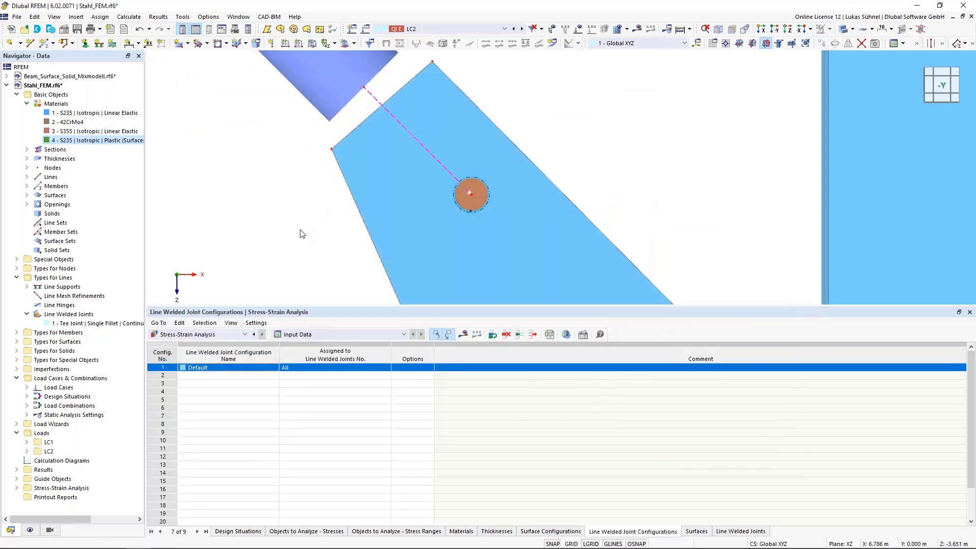
Step: Display the finite element mesh and examine the elements around the bolt hole in surface 16
{"action": "scroll", "coordinate": [302, 232], "scroll_direction": "down", "scroll_amount": 2}
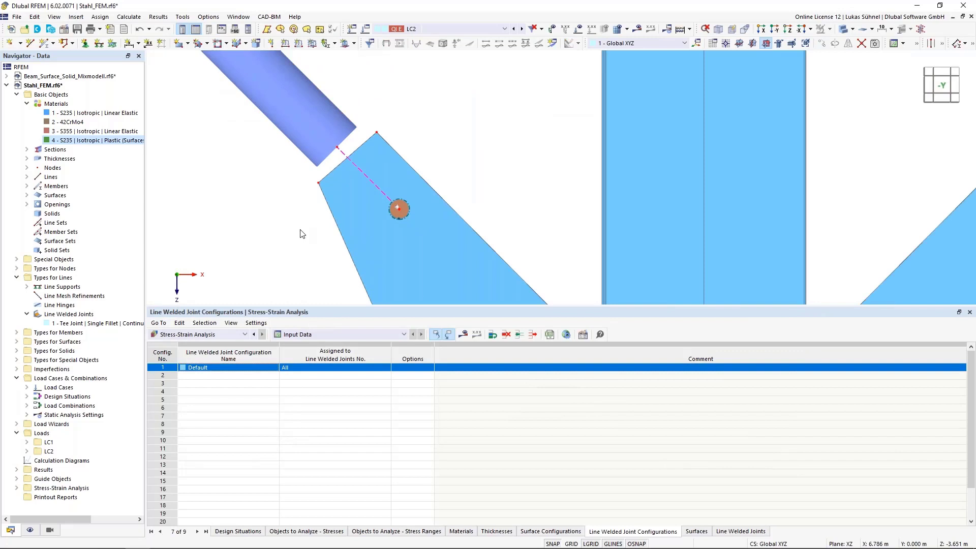
{"action": "left_click", "coordinate": [30, 530]}
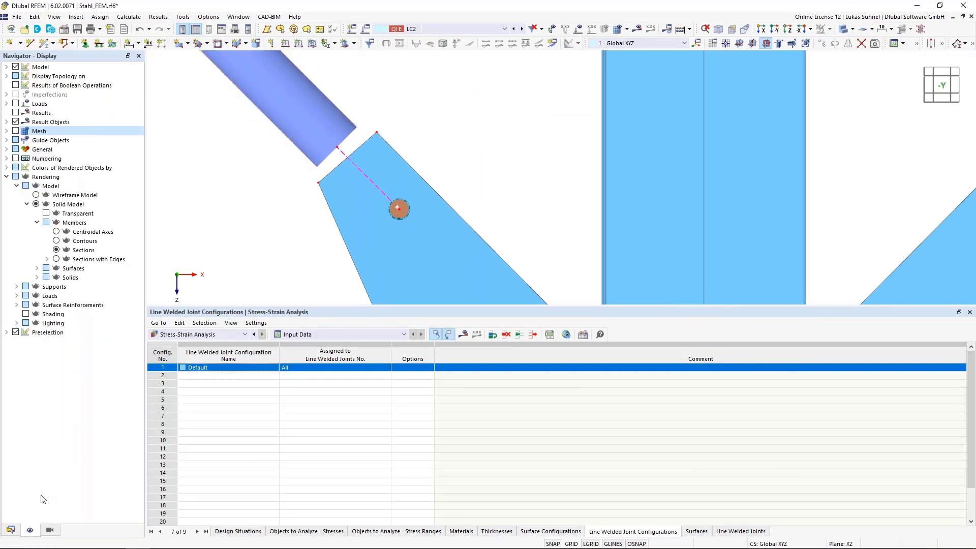
{"action": "left_click", "coordinate": [15, 131]}
{"action": "scroll", "coordinate": [387, 188], "scroll_direction": "up", "scroll_amount": 3}
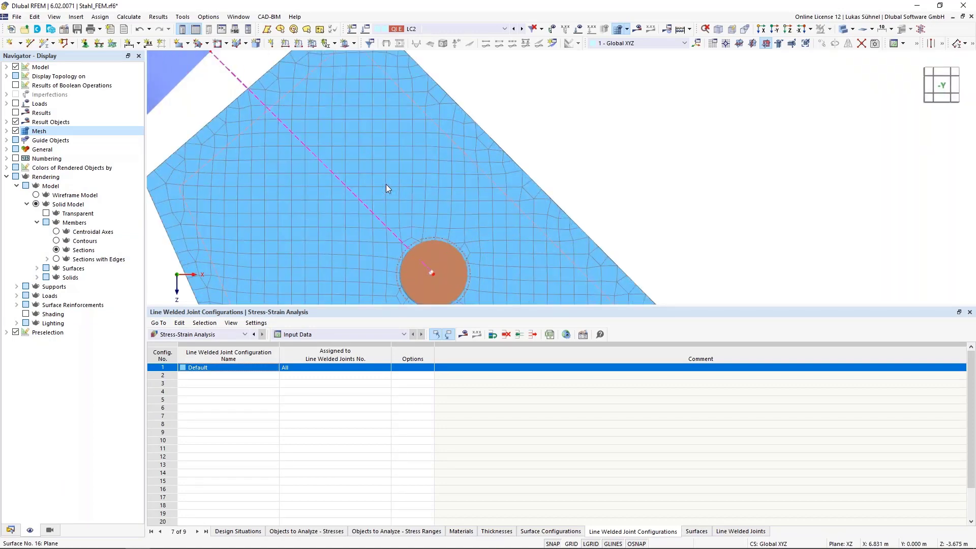
{"action": "scroll", "coordinate": [399, 226], "scroll_direction": "up", "scroll_amount": 4}
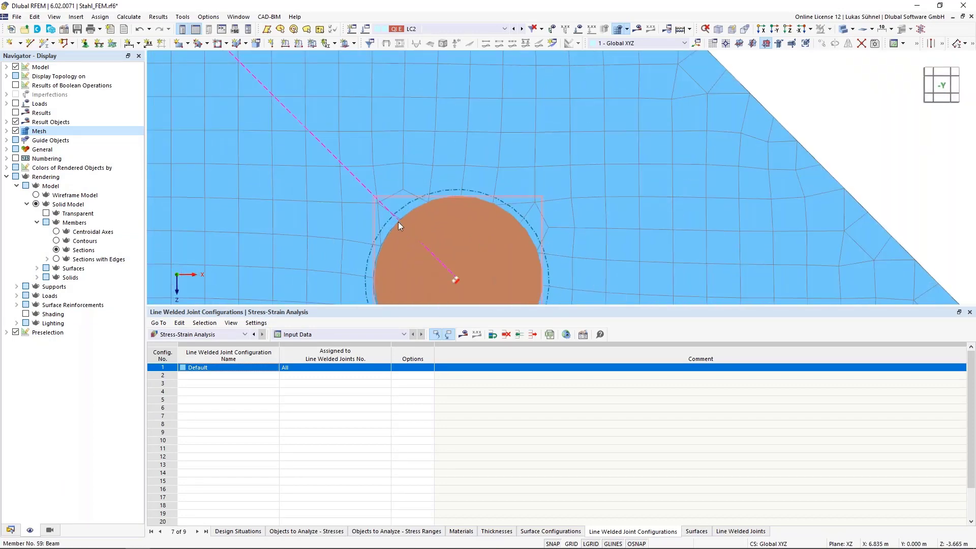
{"action": "scroll", "coordinate": [400, 216], "scroll_direction": "up", "scroll_amount": 2}
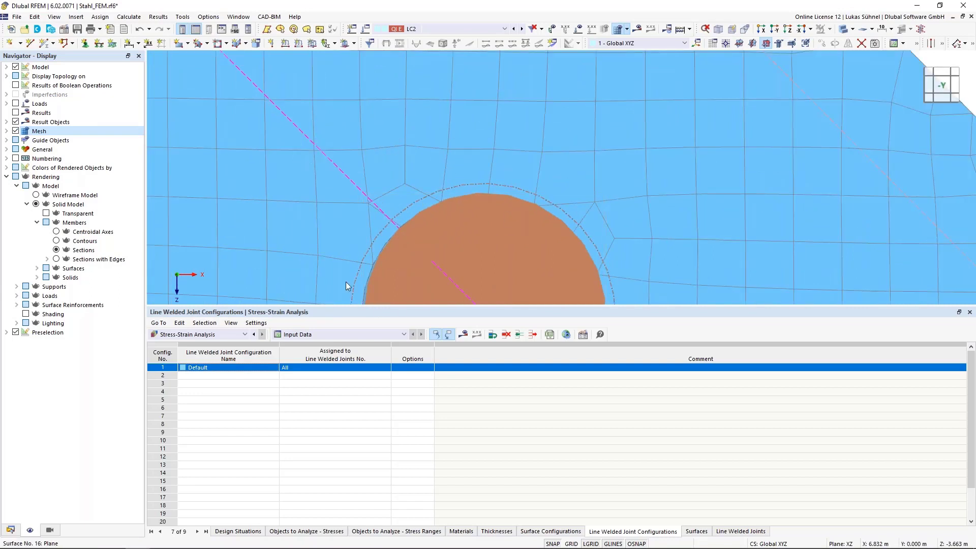
{"action": "scroll", "coordinate": [394, 255], "scroll_direction": "down", "scroll_amount": 2}
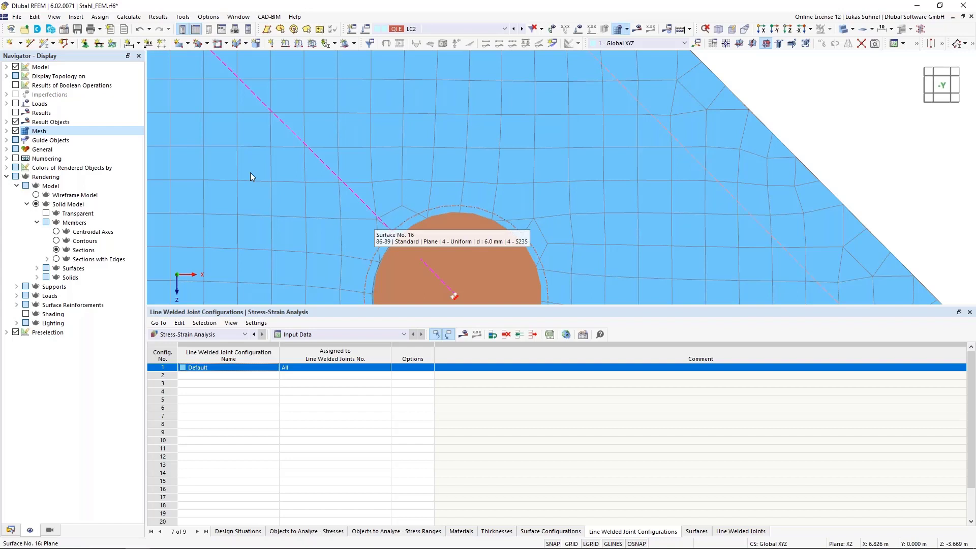
{"action": "scroll", "coordinate": [250, 174], "scroll_direction": "down", "scroll_amount": 2}
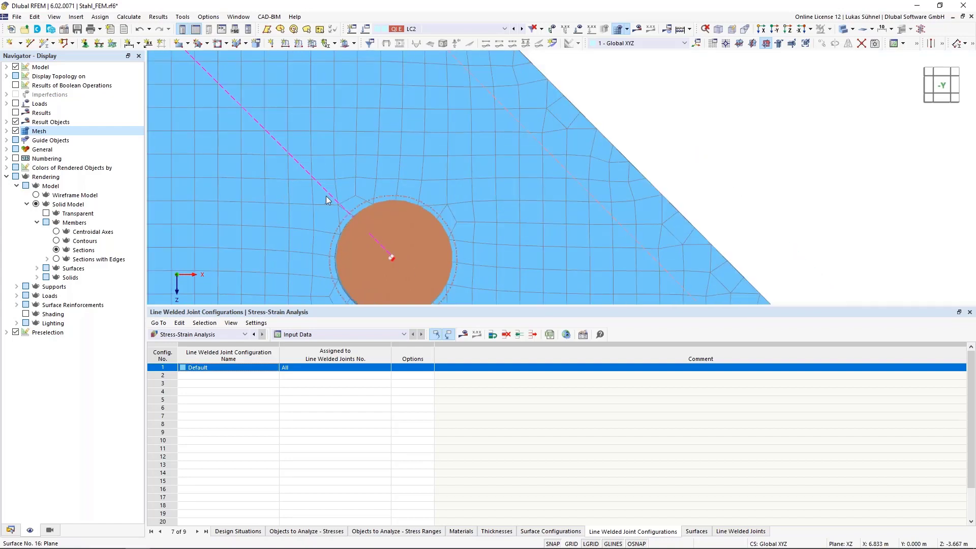
{"action": "scroll", "coordinate": [328, 197], "scroll_direction": "up", "scroll_amount": 3}
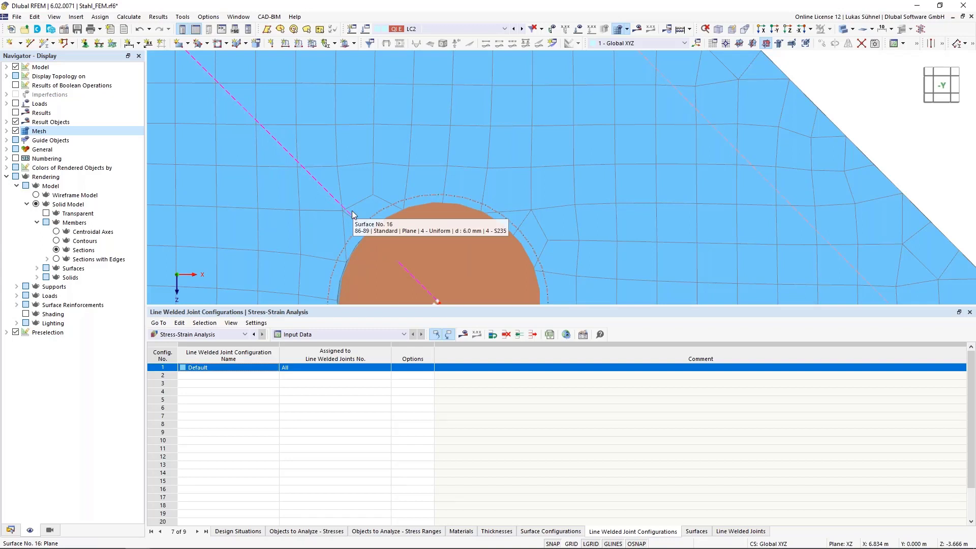
{"action": "scroll", "coordinate": [353, 213], "scroll_direction": "down", "scroll_amount": 2}
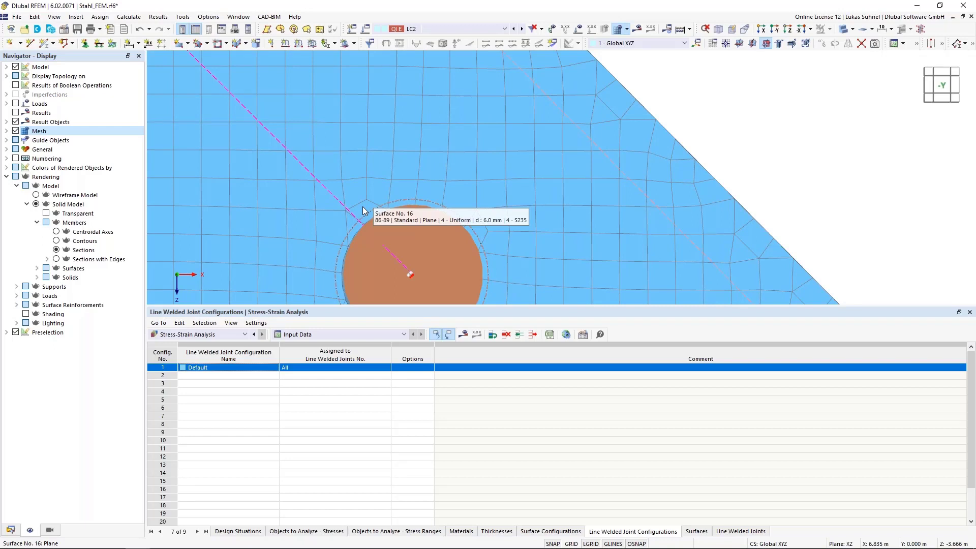
Step: Set the result smoothing type for surfaces to Constant on mesh elements in the calculation's result smoothing settings
{"action": "left_click", "coordinate": [159, 18]}
{"action": "mouse_move", "coordinate": [127, 15]}
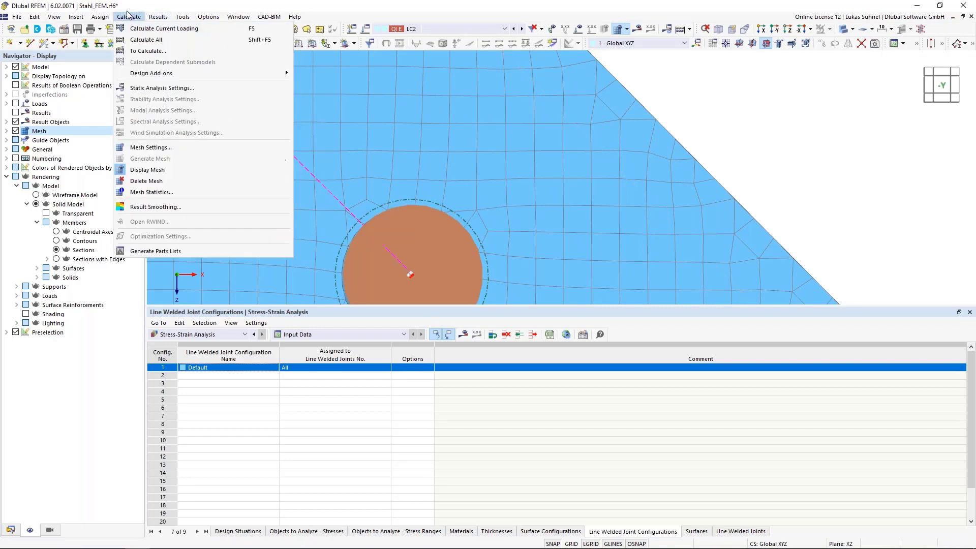
{"action": "left_click", "coordinate": [154, 208]}
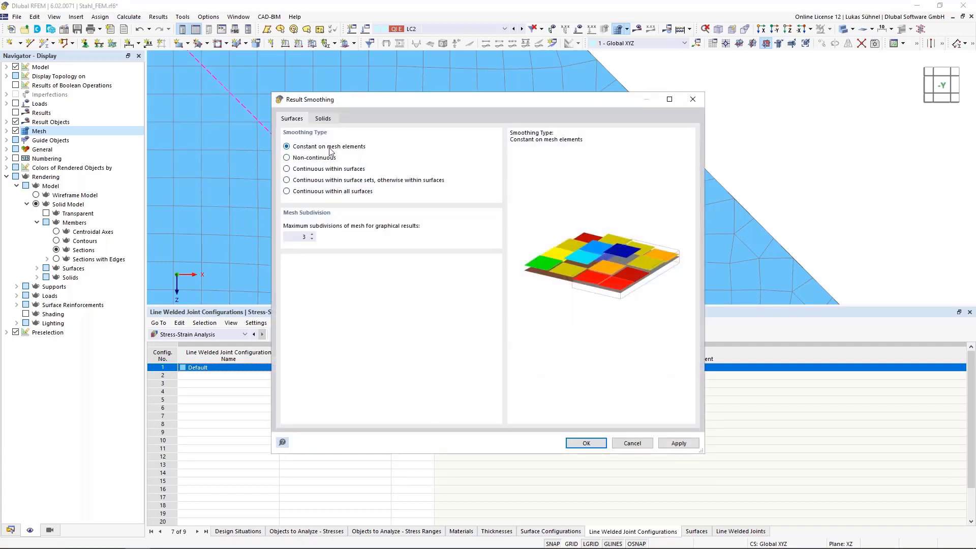
{"action": "left_click", "coordinate": [293, 181]}
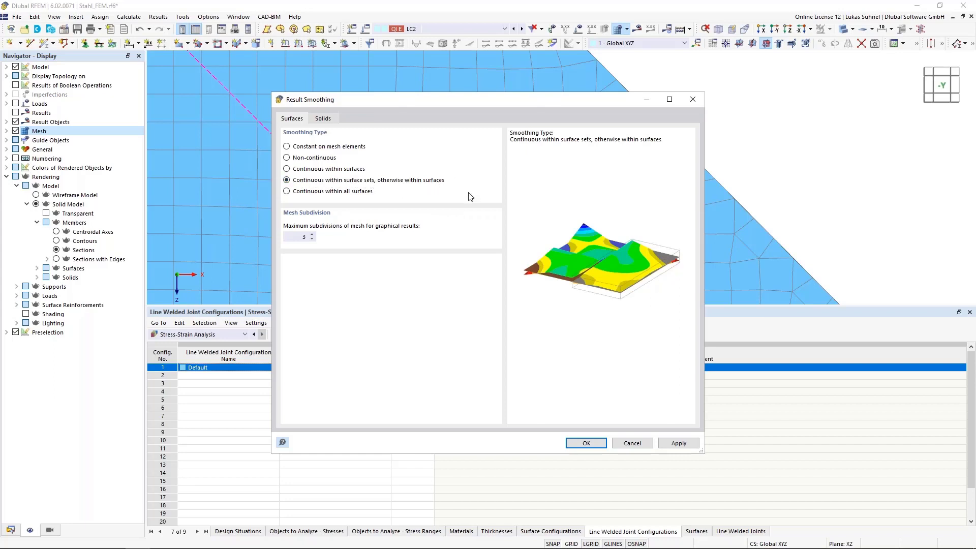
{"action": "left_click_drag", "start_coordinate": [476, 105], "coordinate": [735, 96]}
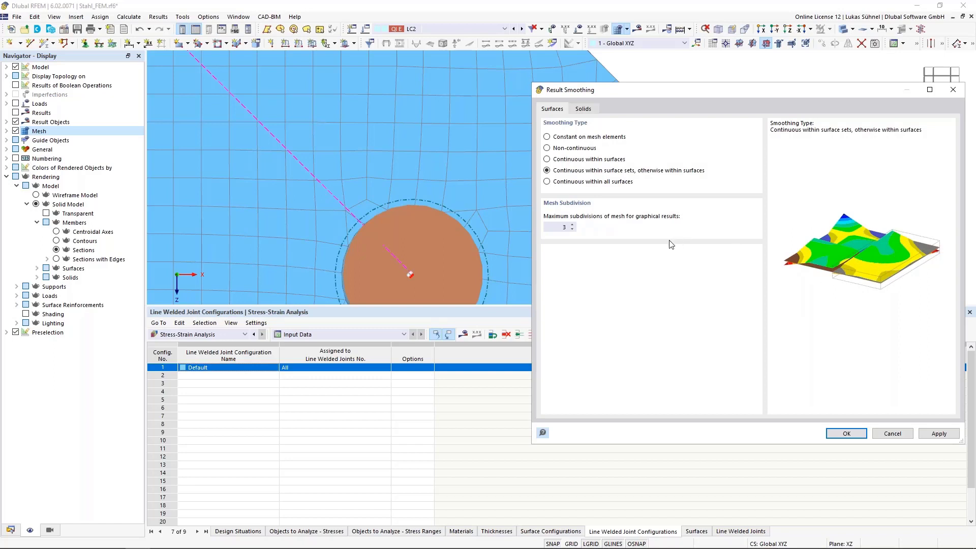
{"action": "left_click", "coordinate": [572, 139]}
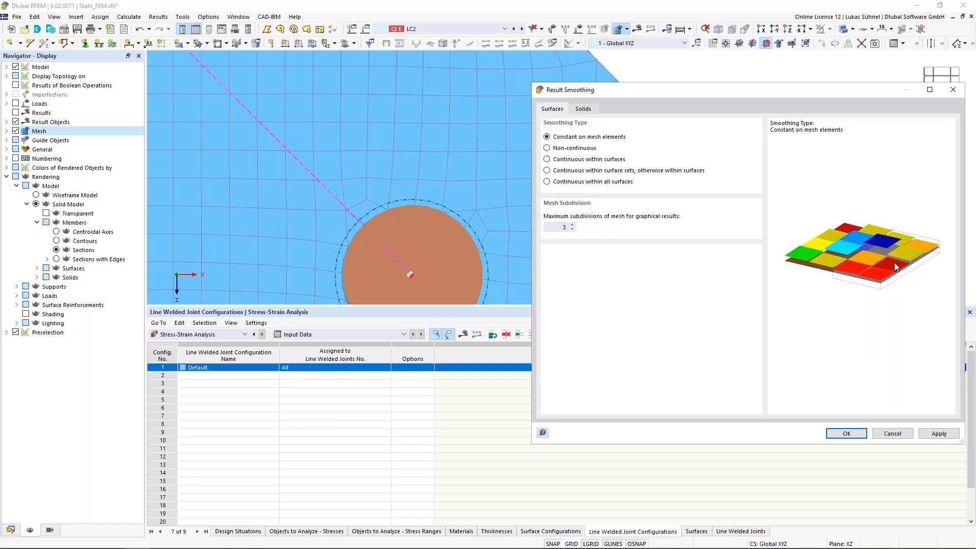
{"action": "left_click", "coordinate": [846, 433]}
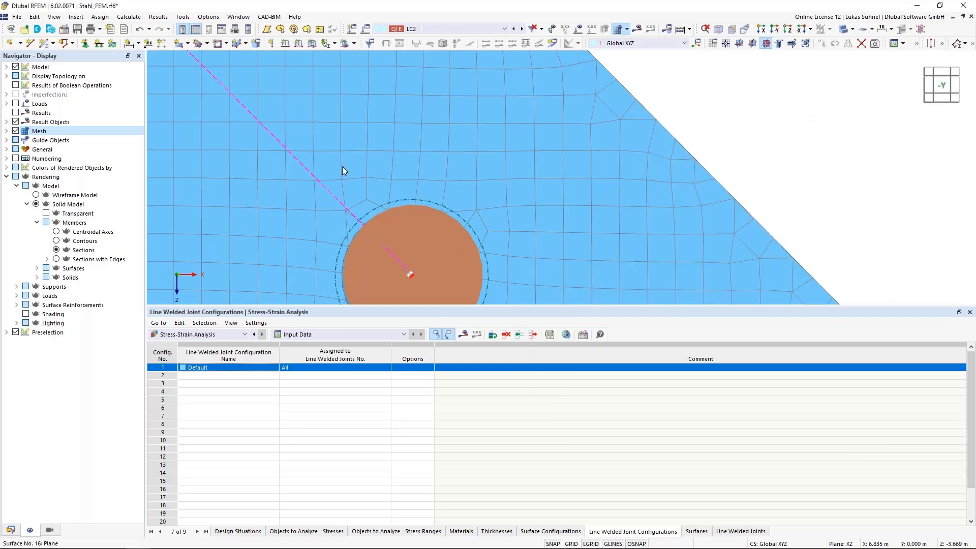
Step: Set the surface smoothing in the global settings of the Stress-Strain Analysis to Constant on mesh elements
{"action": "scroll", "coordinate": [343, 167], "scroll_direction": "down", "scroll_amount": 2}
{"action": "left_click", "coordinate": [129, 17]}
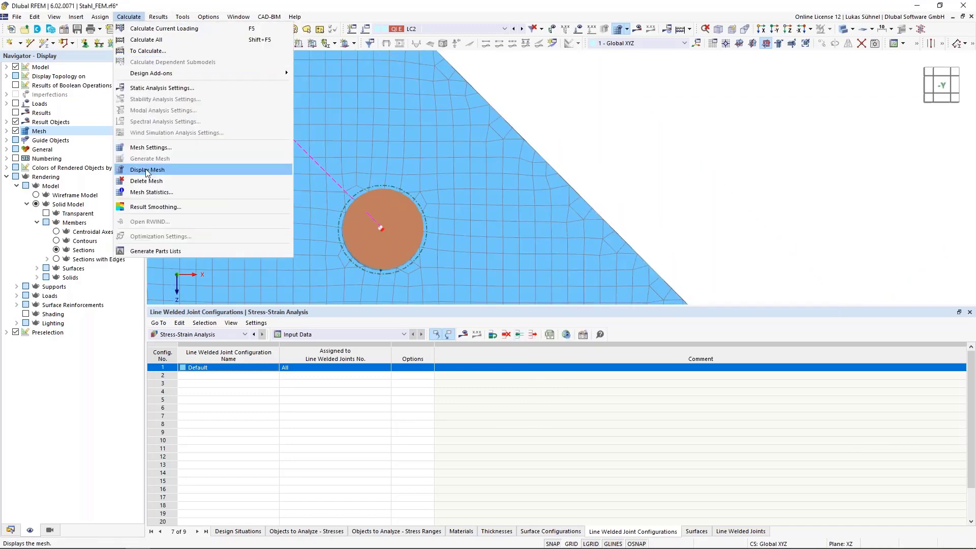
{"action": "key", "text": "Escape"}
{"action": "scroll", "coordinate": [544, 191], "scroll_direction": "down", "scroll_amount": 4}
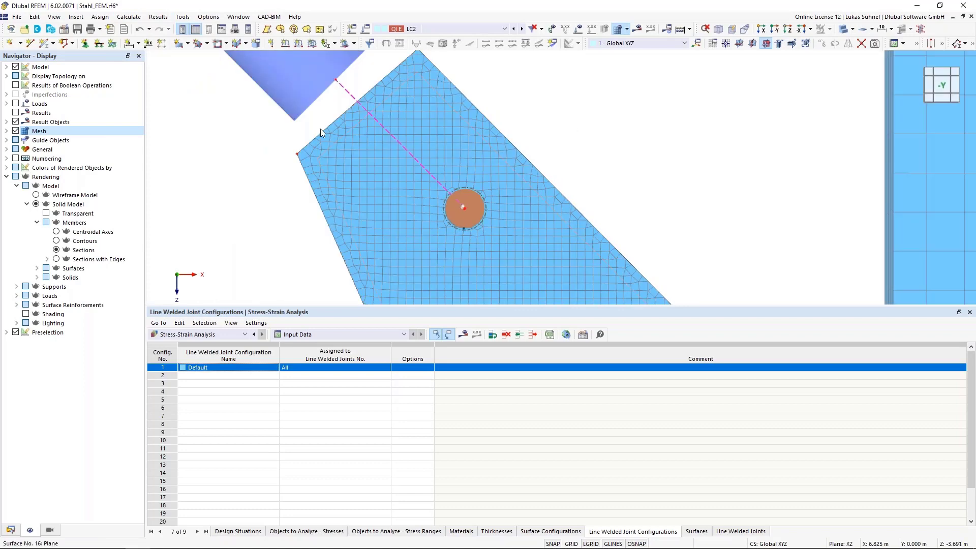
{"action": "left_click", "coordinate": [10, 529]}
{"action": "right_click", "coordinate": [53, 488]}
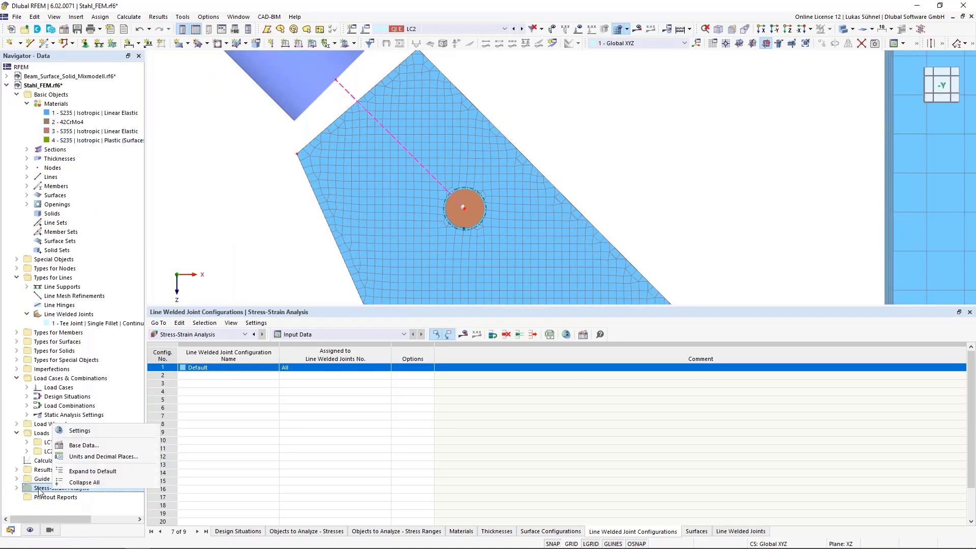
{"action": "right_click", "coordinate": [37, 488]}
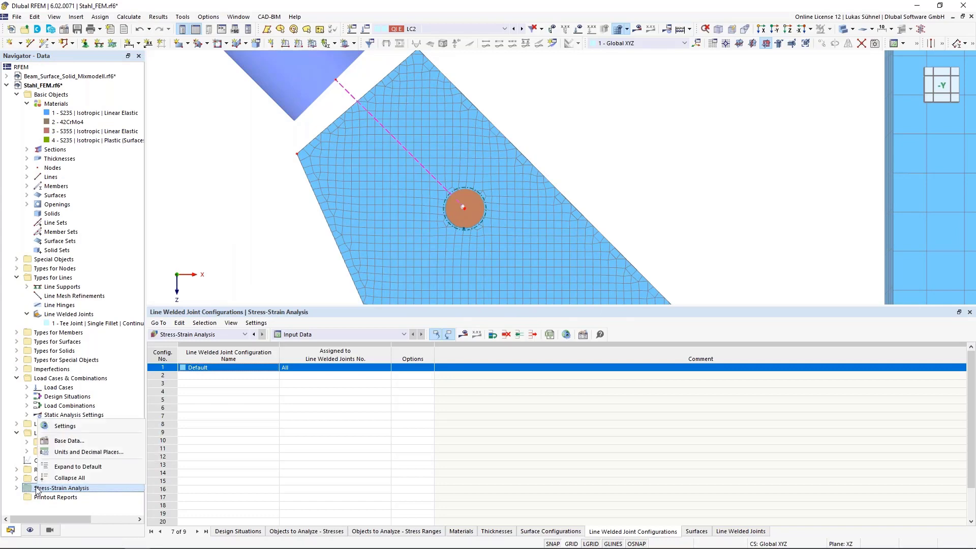
{"action": "left_click", "coordinate": [61, 432]}
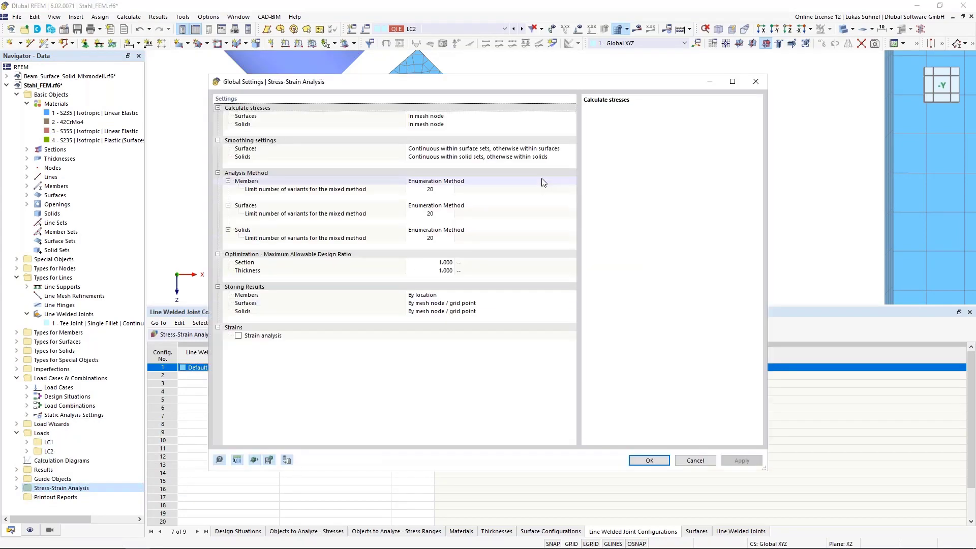
{"action": "left_click", "coordinate": [549, 149]}
{"action": "left_click", "coordinate": [571, 148]}
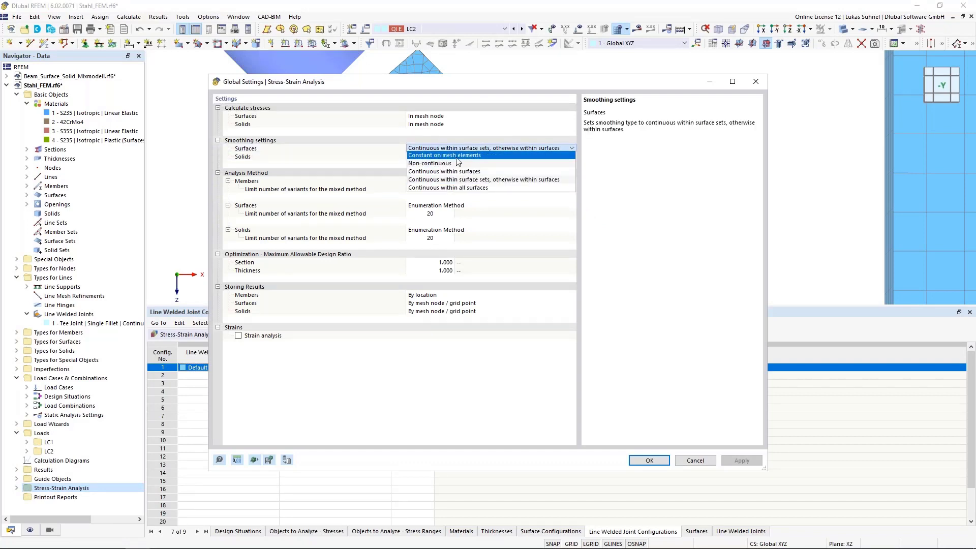
{"action": "left_click", "coordinate": [441, 160]}
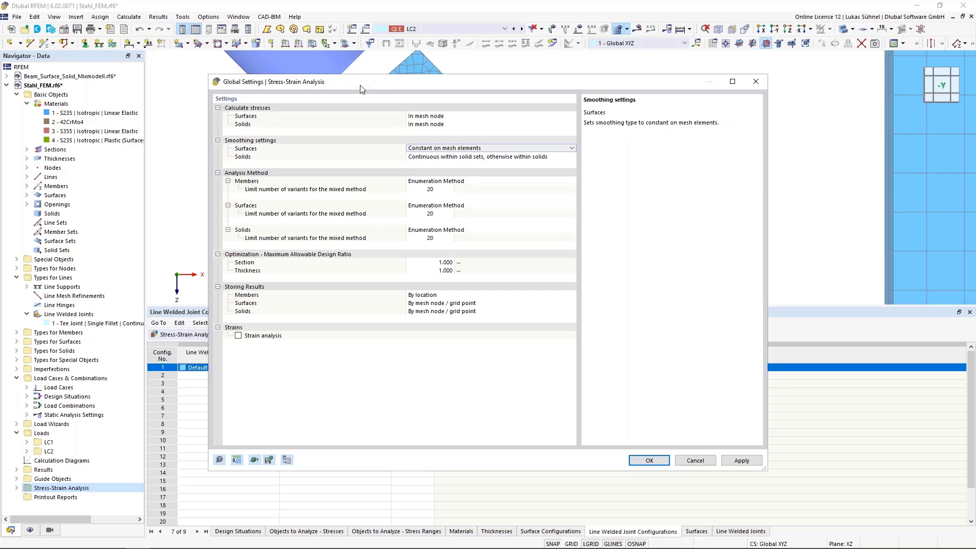
Step: Activate Strain analysis in the global Stress-Strain Analysis settings and accept them
{"action": "left_click_drag", "start_coordinate": [361, 89], "coordinate": [693, 78]}
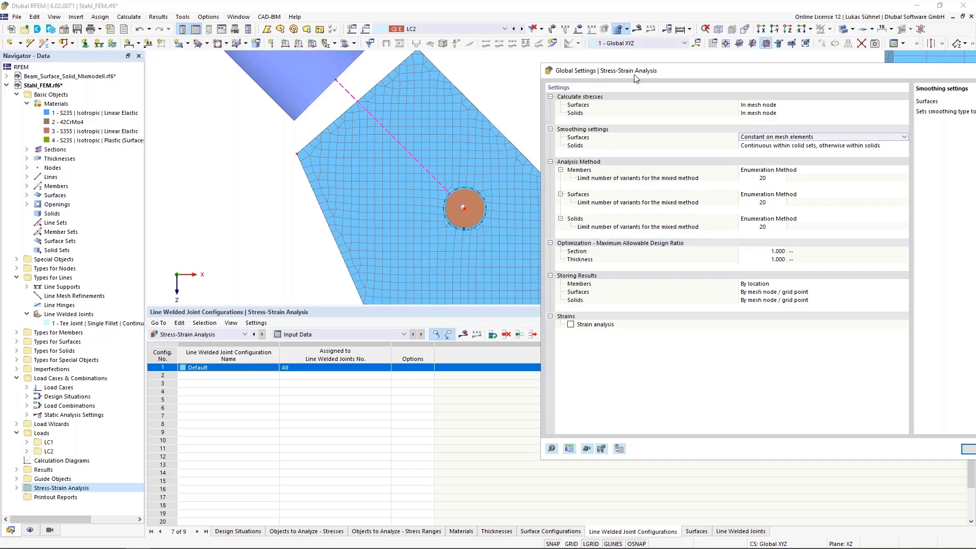
{"action": "left_click_drag", "start_coordinate": [645, 81], "coordinate": [486, 65]}
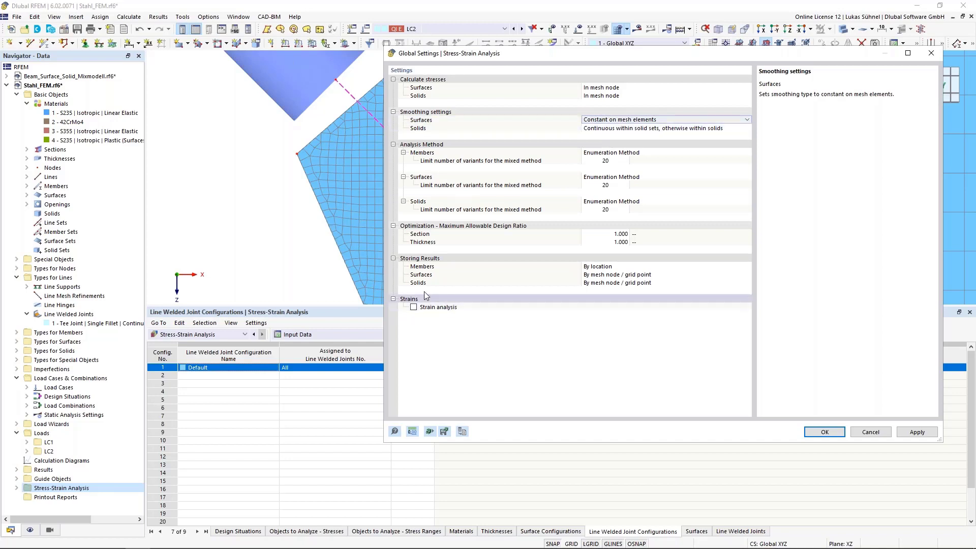
{"action": "left_click", "coordinate": [414, 307]}
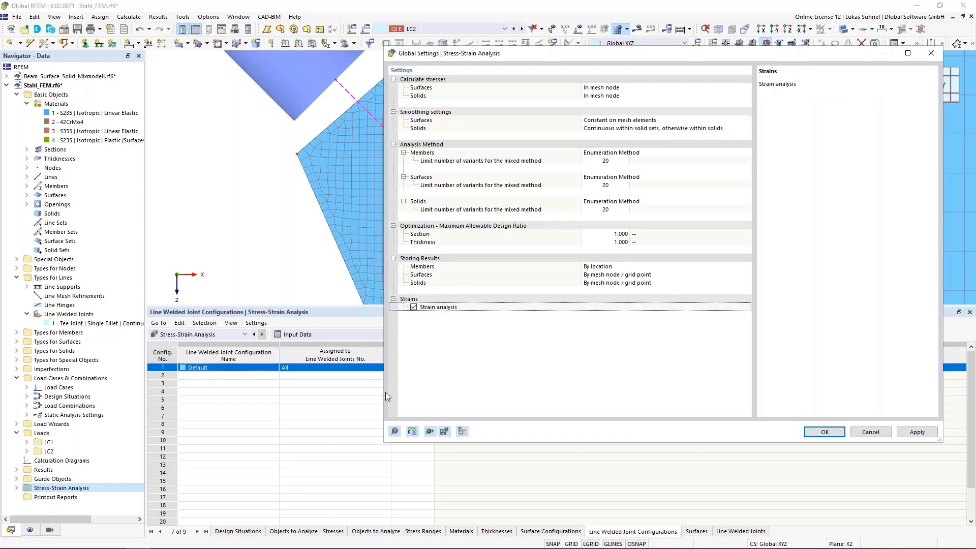
{"action": "left_click", "coordinate": [824, 432]}
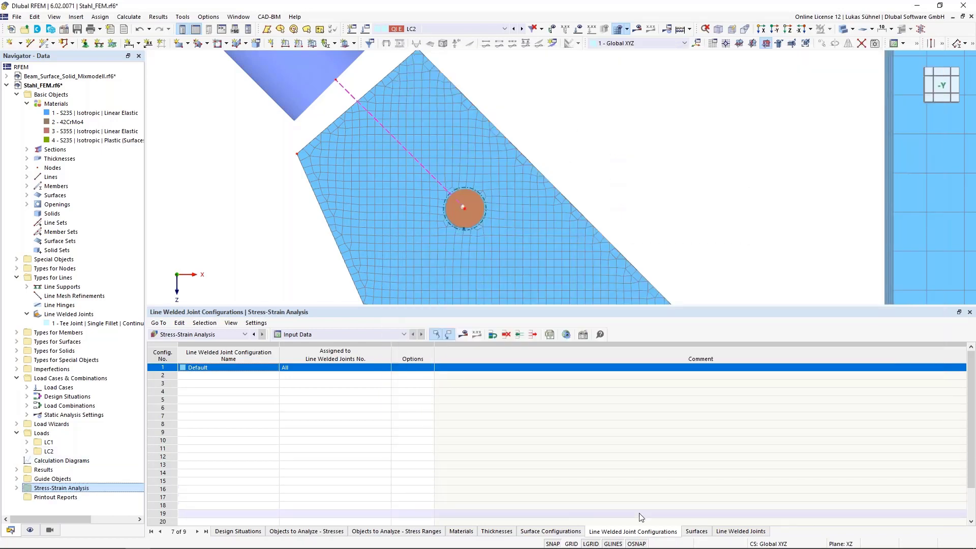
Step: Restrict the strains to calculate in the Default surface configuration to the von Mises strain ε Mises only
{"action": "left_click", "coordinate": [555, 530]}
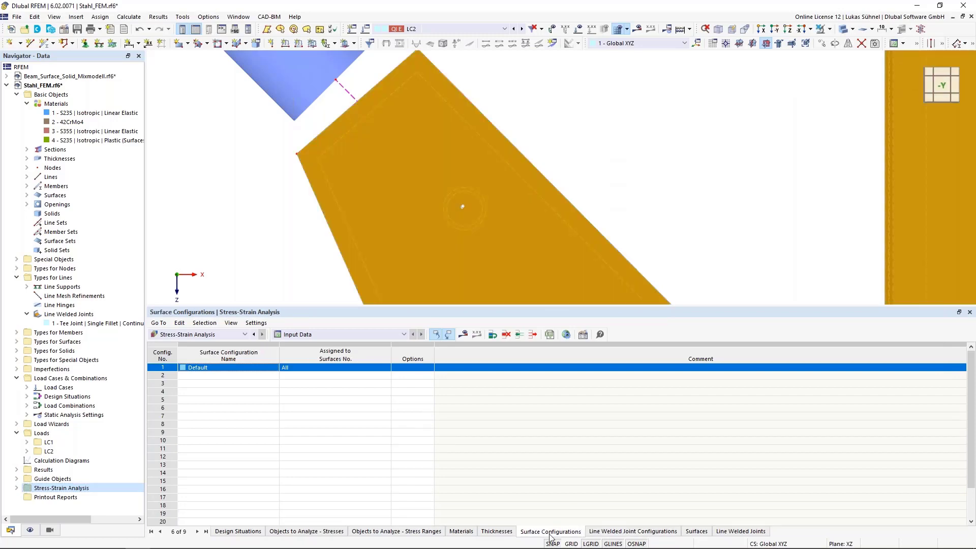
{"action": "double_click", "coordinate": [156, 370]}
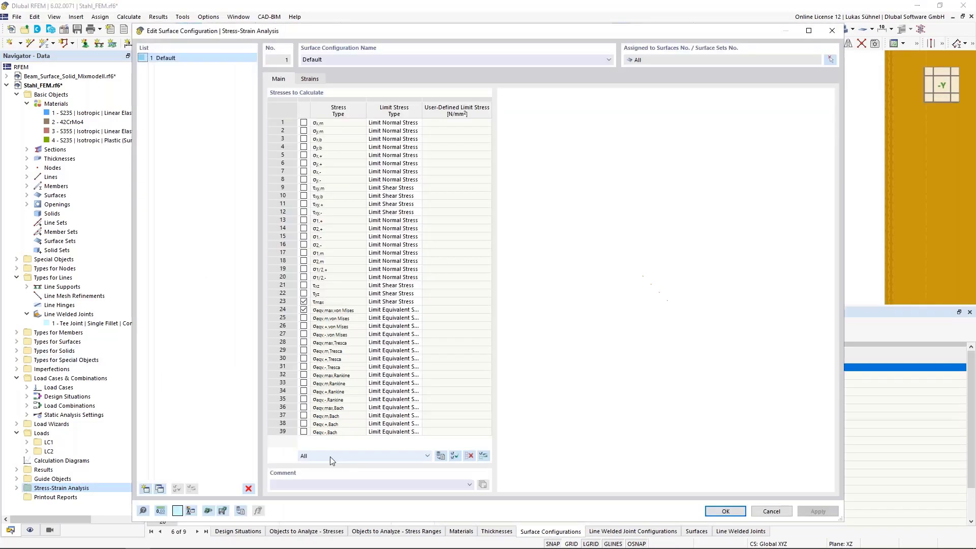
{"action": "left_click", "coordinate": [309, 79]}
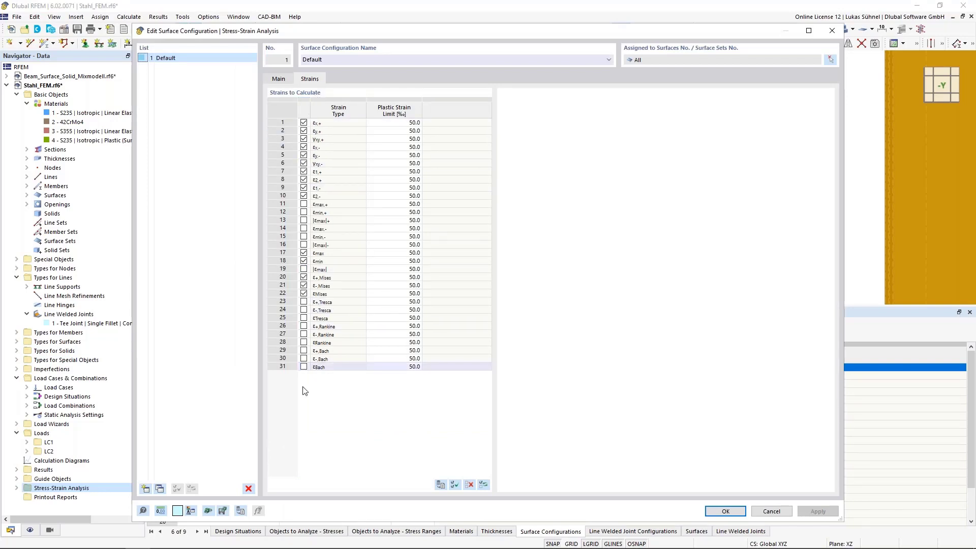
{"action": "left_click", "coordinate": [469, 484]}
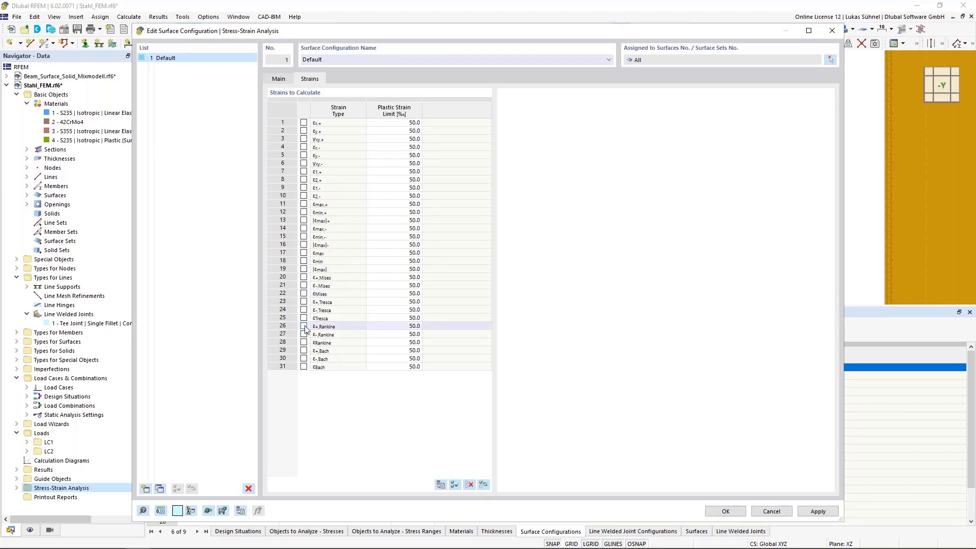
{"action": "left_click", "coordinate": [297, 293]}
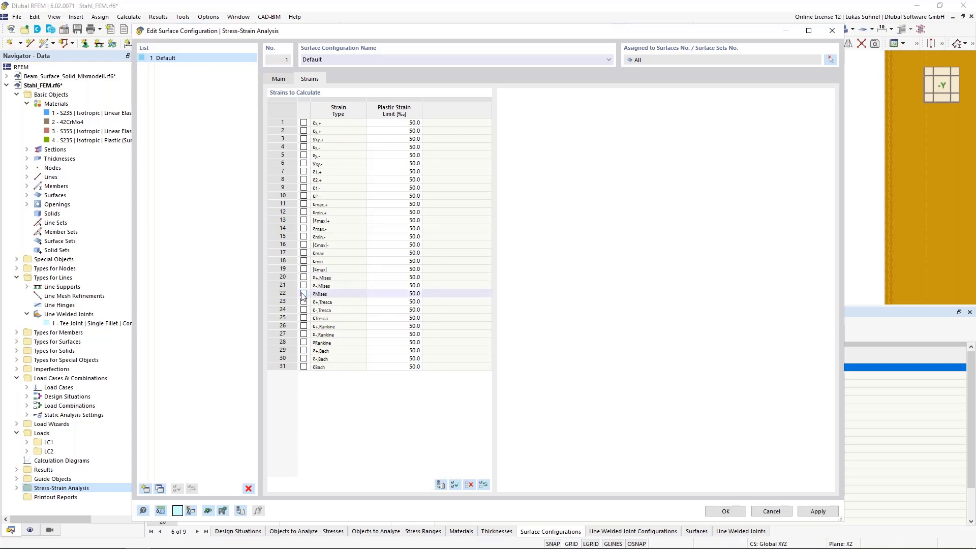
{"action": "left_click", "coordinate": [303, 294]}
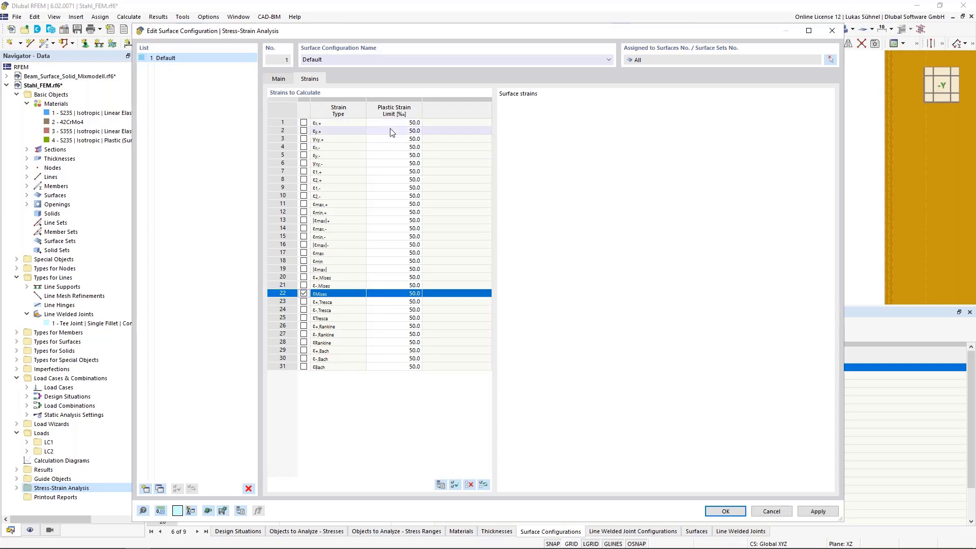
{"action": "left_click", "coordinate": [397, 294]}
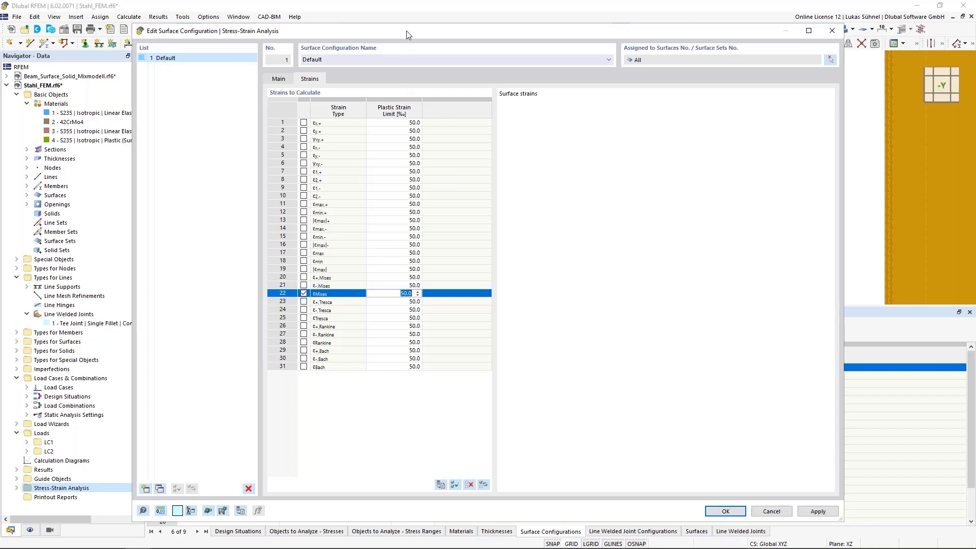
{"action": "left_click_drag", "start_coordinate": [407, 34], "coordinate": [388, 358]}
{"action": "left_click_drag", "start_coordinate": [484, 358], "coordinate": [484, 56]}
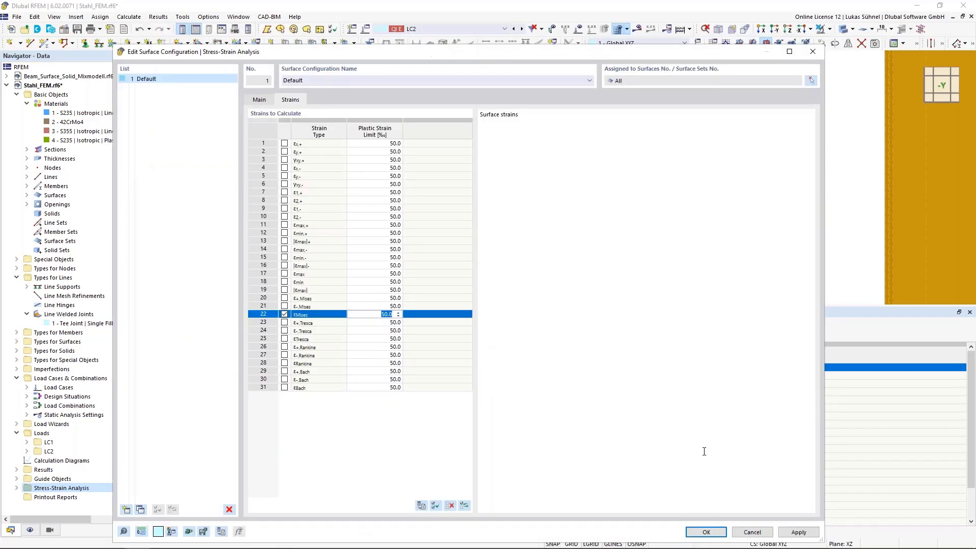
{"action": "left_click", "coordinate": [706, 532]}
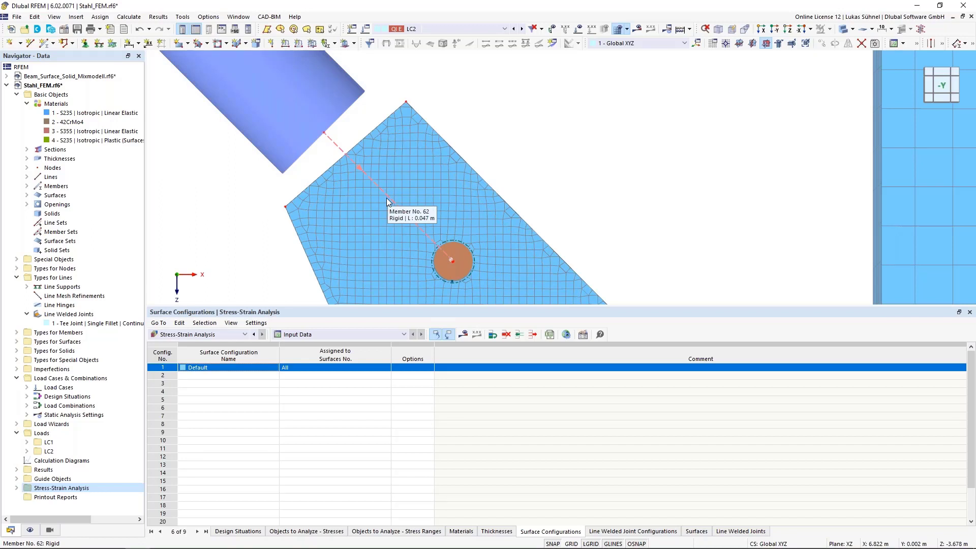
Step: Run the Stress-Strain Analysis calculation for the truss joint with the plastic gusset material
{"action": "scroll", "coordinate": [395, 189], "scroll_direction": "down", "scroll_amount": 2}
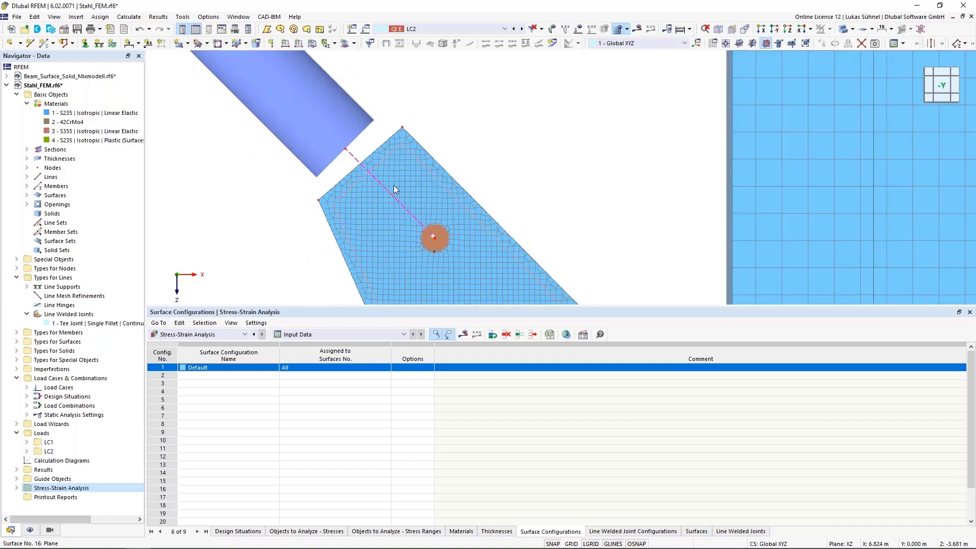
{"action": "scroll", "coordinate": [414, 130], "scroll_direction": "down", "scroll_amount": 2}
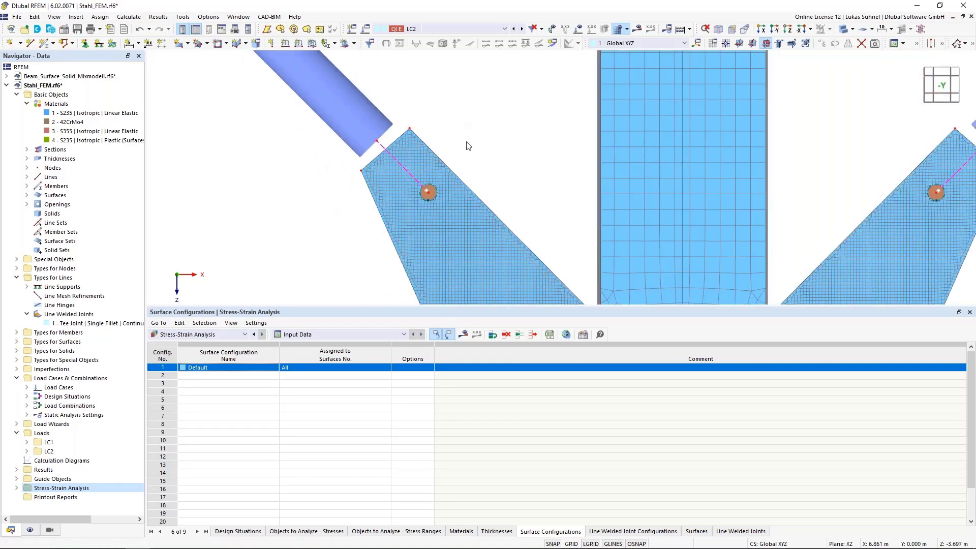
{"action": "scroll", "coordinate": [466, 146], "scroll_direction": "down", "scroll_amount": 3}
{"action": "scroll", "coordinate": [371, 127], "scroll_direction": "down", "scroll_amount": 2}
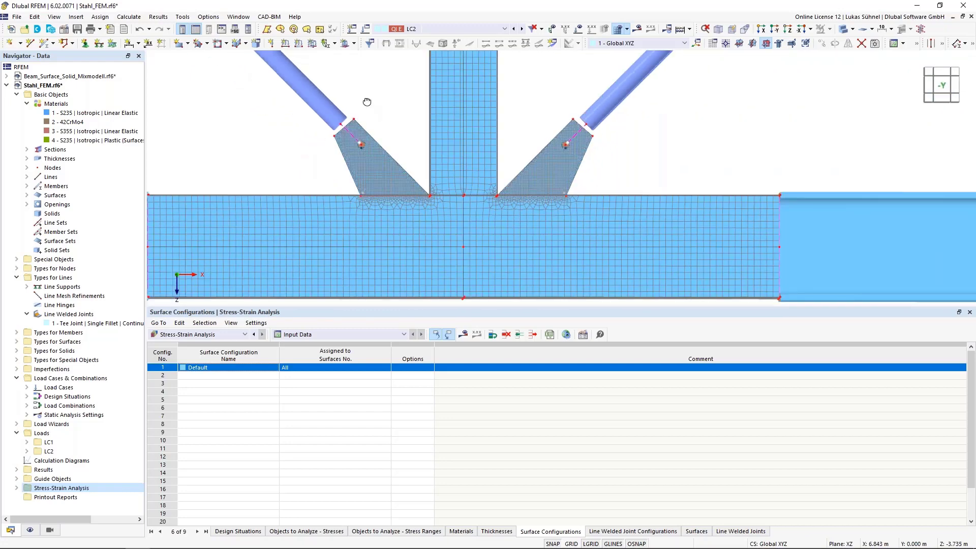
{"action": "middle_click_drag", "start_coordinate": [370, 102], "coordinate": [404, 134], "text": "ctrl"}
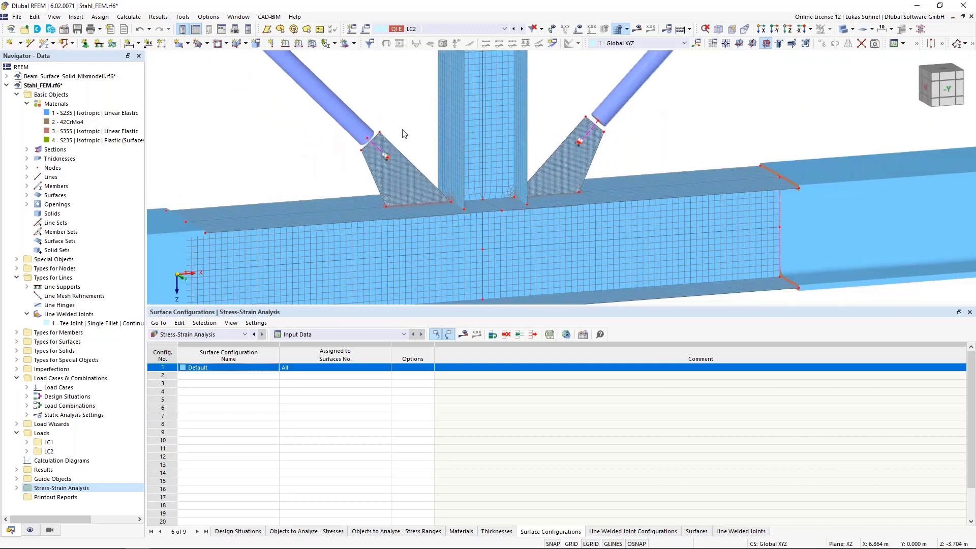
{"action": "scroll", "coordinate": [468, 295], "scroll_direction": "down", "scroll_amount": 2}
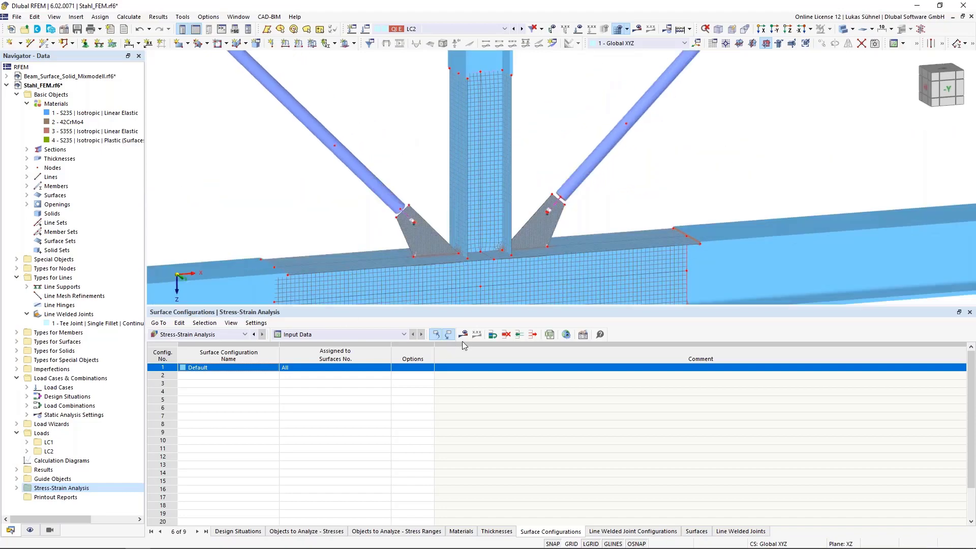
{"action": "left_click", "coordinate": [463, 333]}
{"action": "left_click", "coordinate": [529, 325]}
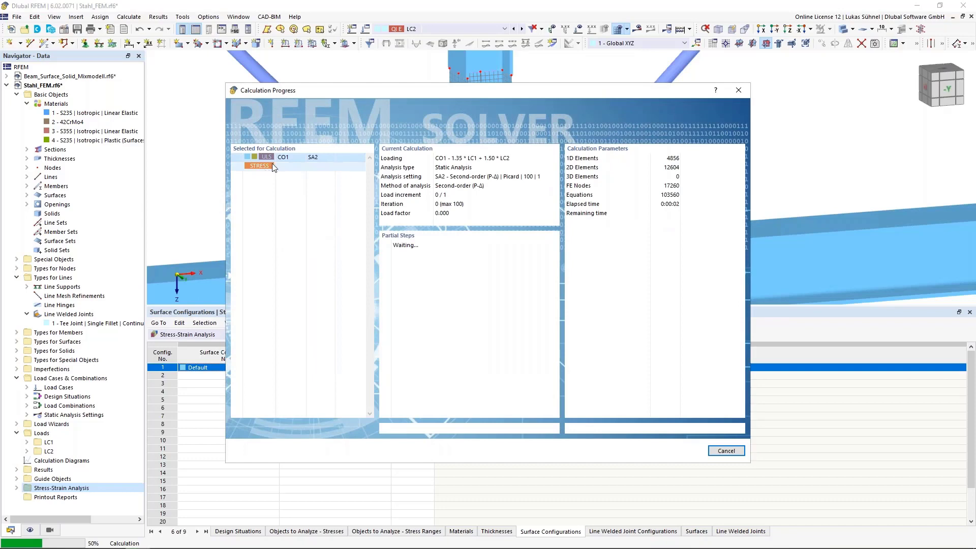
{"action": "left_click_drag", "start_coordinate": [331, 92], "coordinate": [611, 151]}
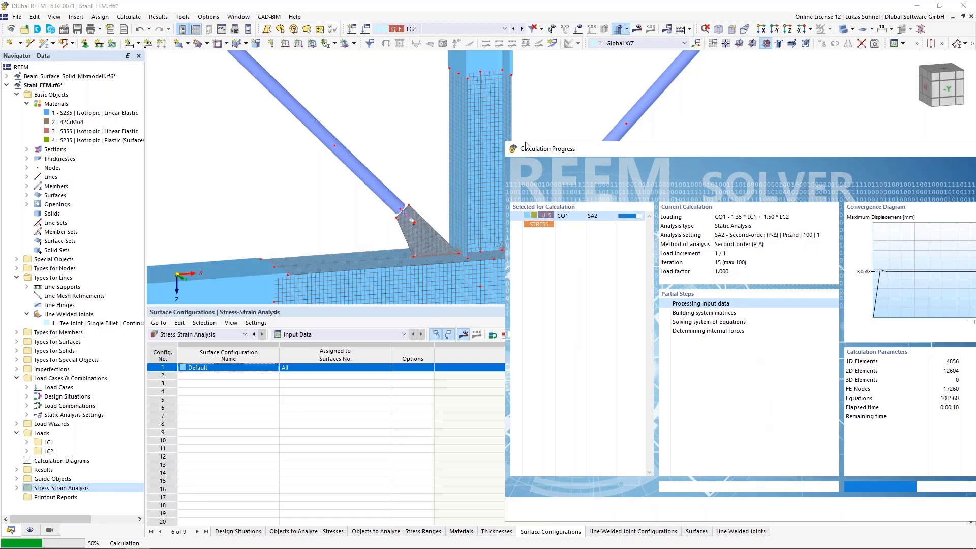
{"action": "left_click_drag", "start_coordinate": [527, 145], "coordinate": [362, 141]}
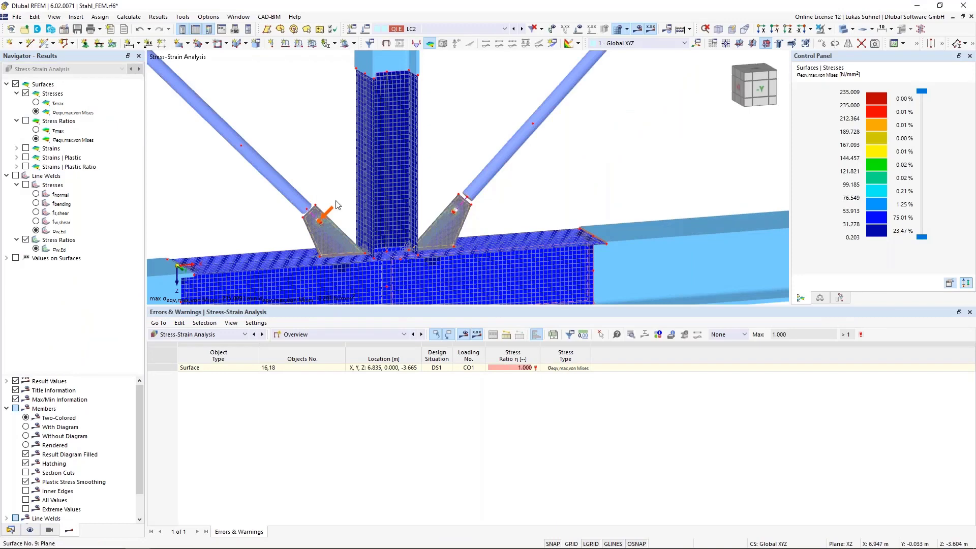
Step: Show the Stresses on Surfaces results by design situation and check the governing von Mises stress and its stress ratio
{"action": "left_click", "coordinate": [30, 530]}
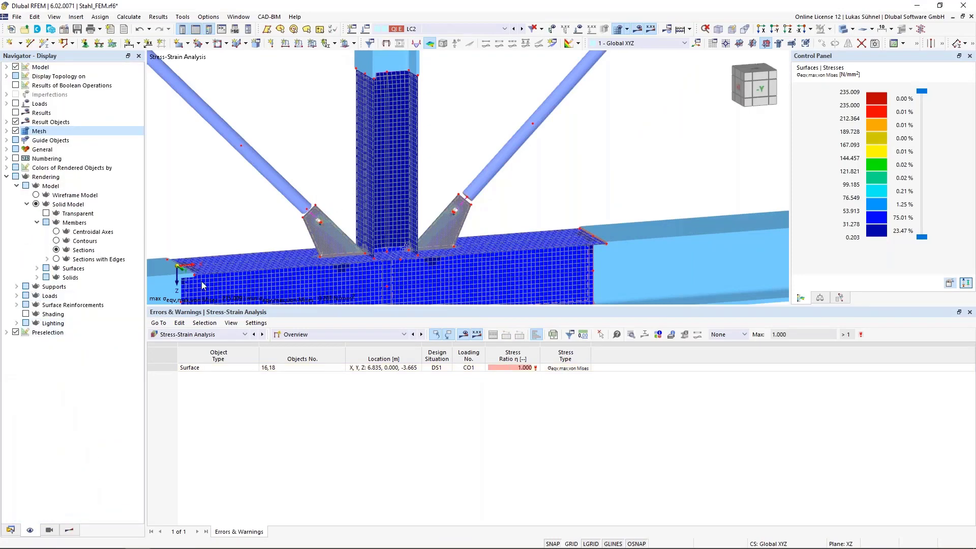
{"action": "scroll", "coordinate": [322, 228], "scroll_direction": "up", "scroll_amount": 5}
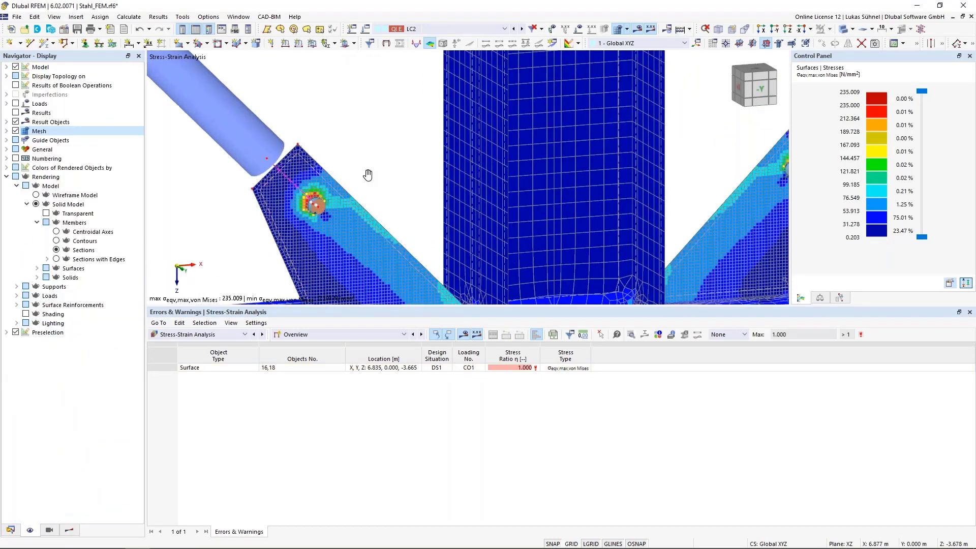
{"action": "scroll", "coordinate": [340, 152], "scroll_direction": "down", "scroll_amount": 5}
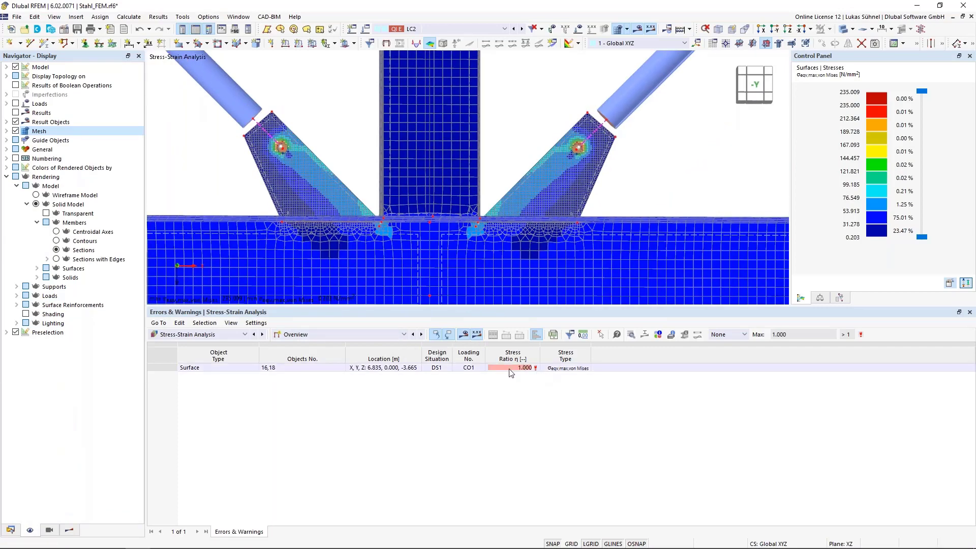
{"action": "left_click", "coordinate": [359, 336]}
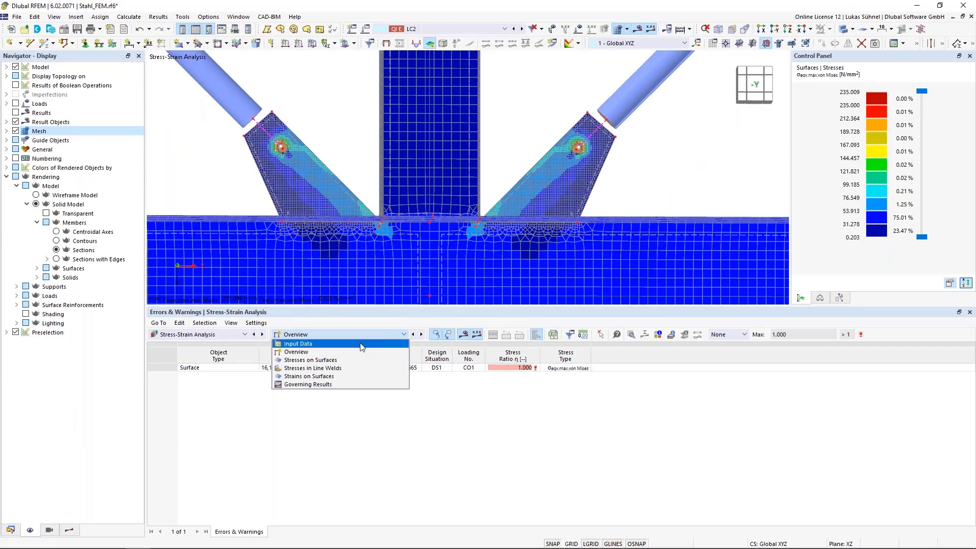
{"action": "left_click", "coordinate": [358, 360]}
{"action": "left_click", "coordinate": [476, 384]}
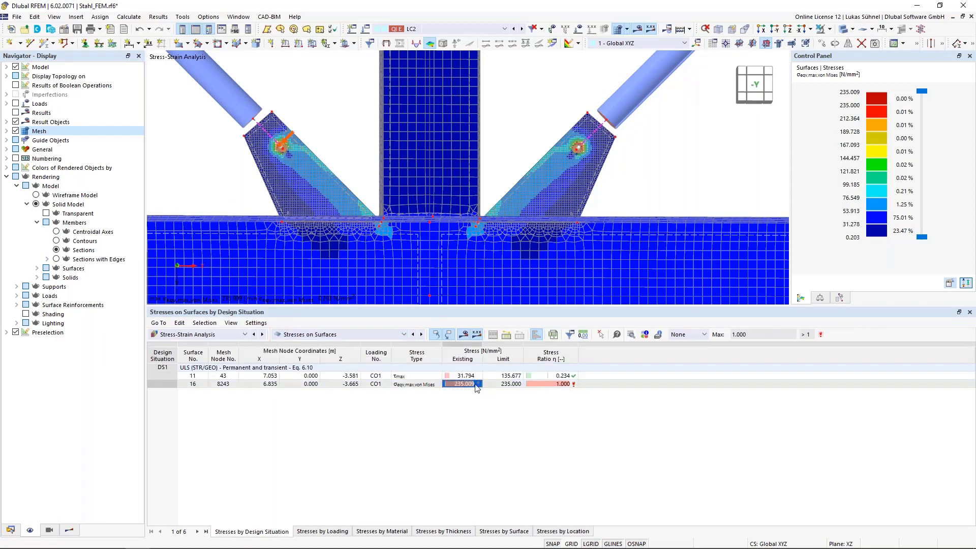
{"action": "left_click", "coordinate": [533, 382]}
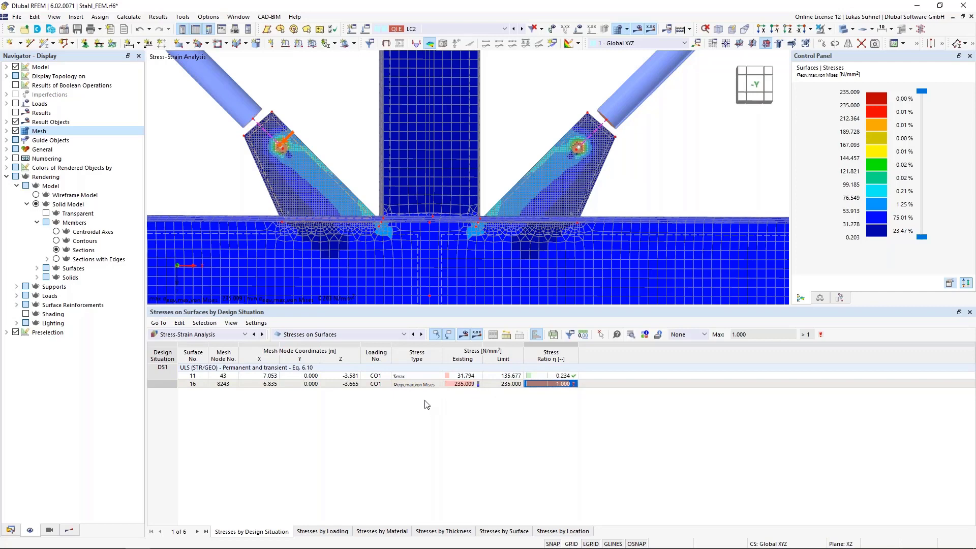
Step: Examine the von Mises stress distribution in the mesh elements around the bolt hole of the left gusset plate
{"action": "scroll", "coordinate": [289, 187], "scroll_direction": "up", "scroll_amount": 5}
{"action": "scroll", "coordinate": [290, 187], "scroll_direction": "up", "scroll_amount": 3}
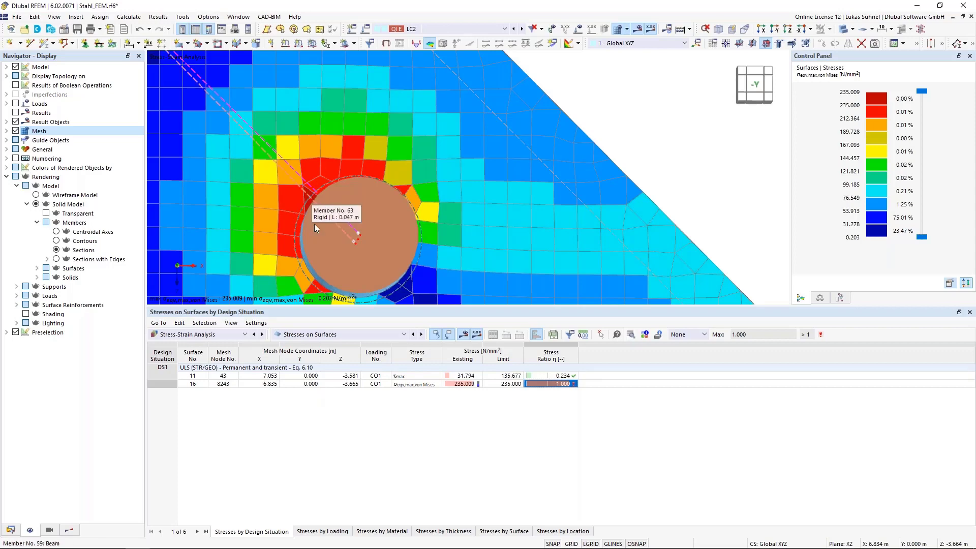
{"action": "scroll", "coordinate": [314, 224], "scroll_direction": "down", "scroll_amount": 5}
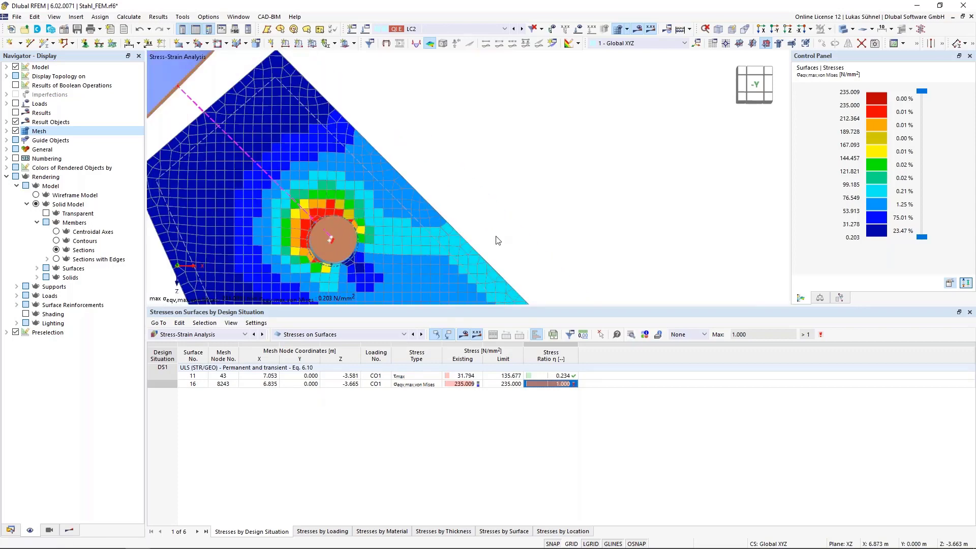
{"action": "scroll", "coordinate": [429, 169], "scroll_direction": "down", "scroll_amount": 2}
{"action": "scroll", "coordinate": [396, 192], "scroll_direction": "up", "scroll_amount": 2}
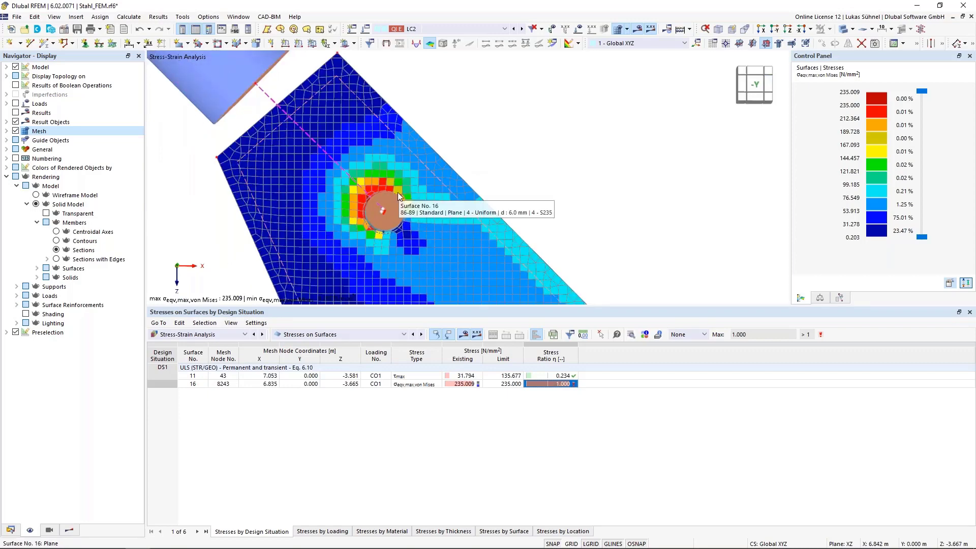
Step: Show the Strains on Surfaces results by design situation and check the existing von Mises strain
{"action": "left_click", "coordinate": [74, 530]}
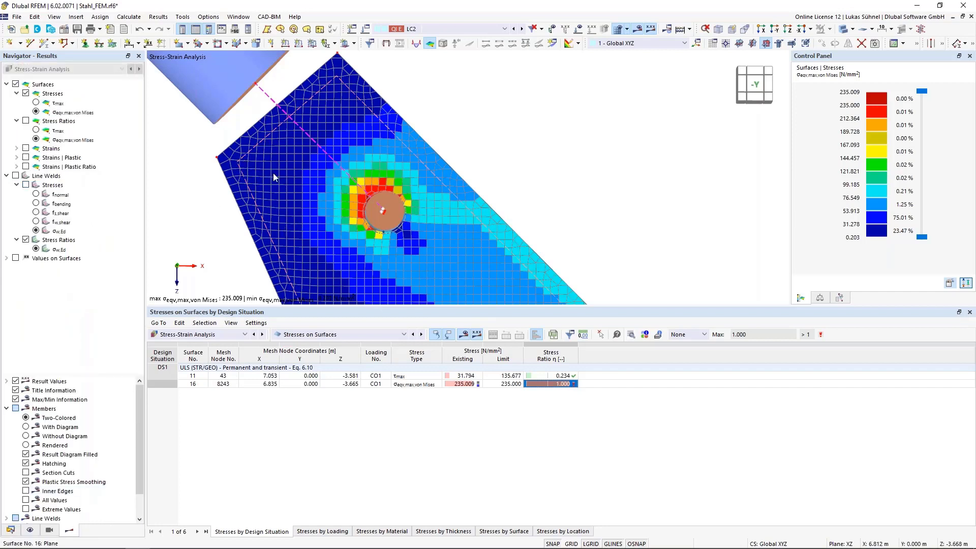
{"action": "left_click", "coordinate": [300, 338]}
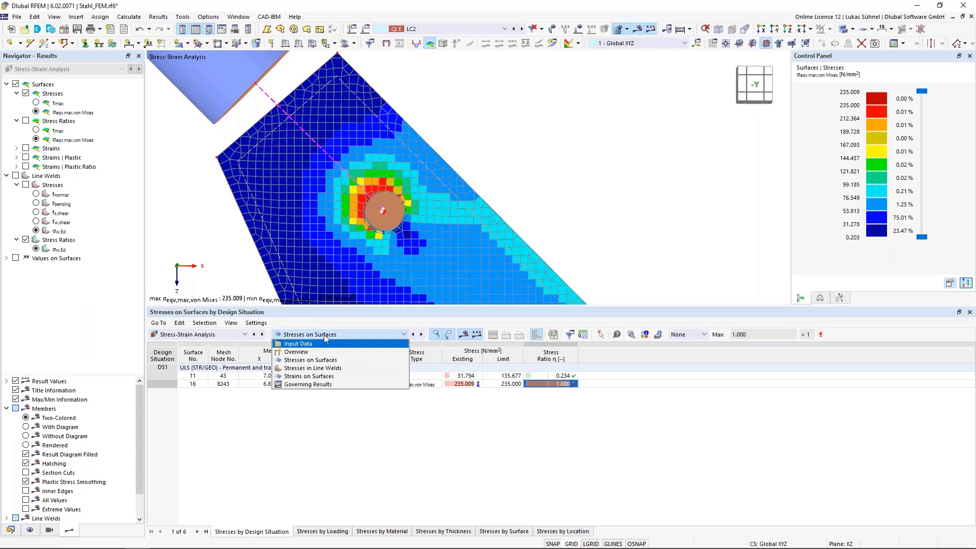
{"action": "left_click", "coordinate": [298, 388]}
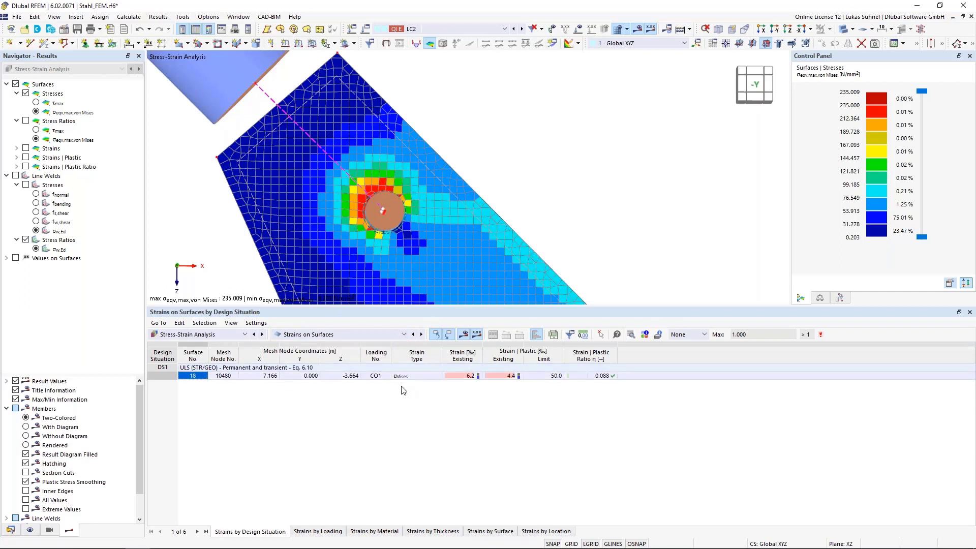
{"action": "left_click", "coordinate": [460, 377]}
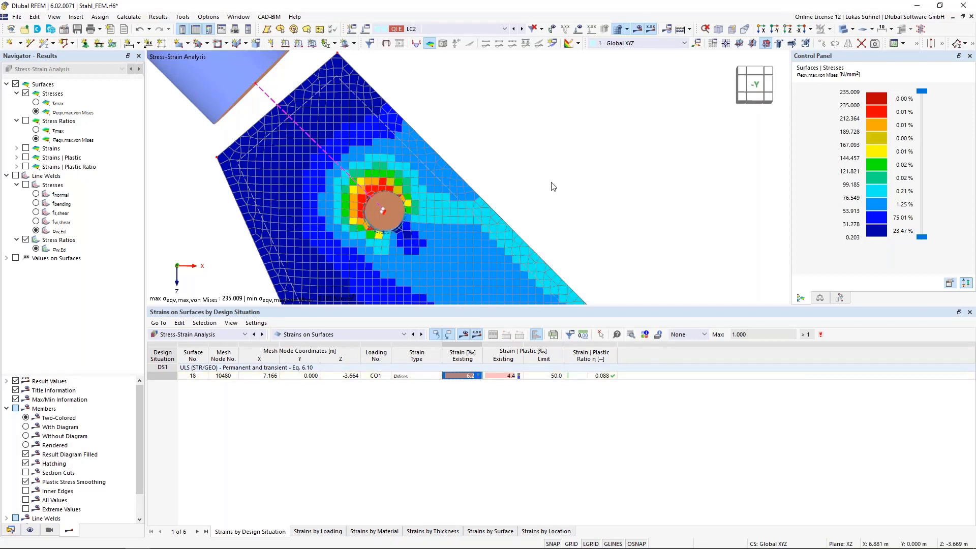
Step: Display the von Mises strains on the surfaces and inspect them around the left gusset's bolt hole
{"action": "scroll", "coordinate": [512, 145], "scroll_direction": "down", "scroll_amount": 3}
{"action": "scroll", "coordinate": [510, 134], "scroll_direction": "down", "scroll_amount": 2}
{"action": "middle_click_drag", "start_coordinate": [516, 136], "coordinate": [416, 154], "text": "ctrl"}
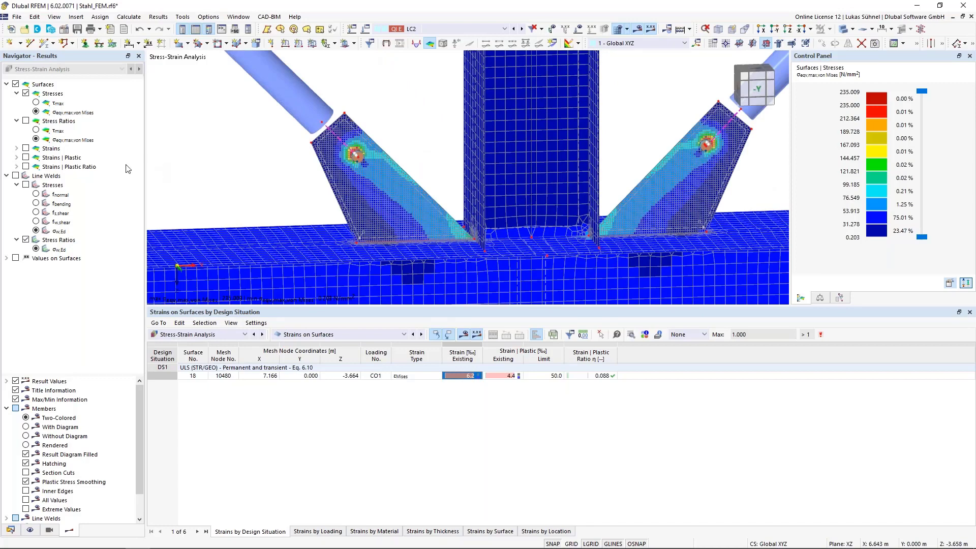
{"action": "left_click", "coordinate": [26, 148]}
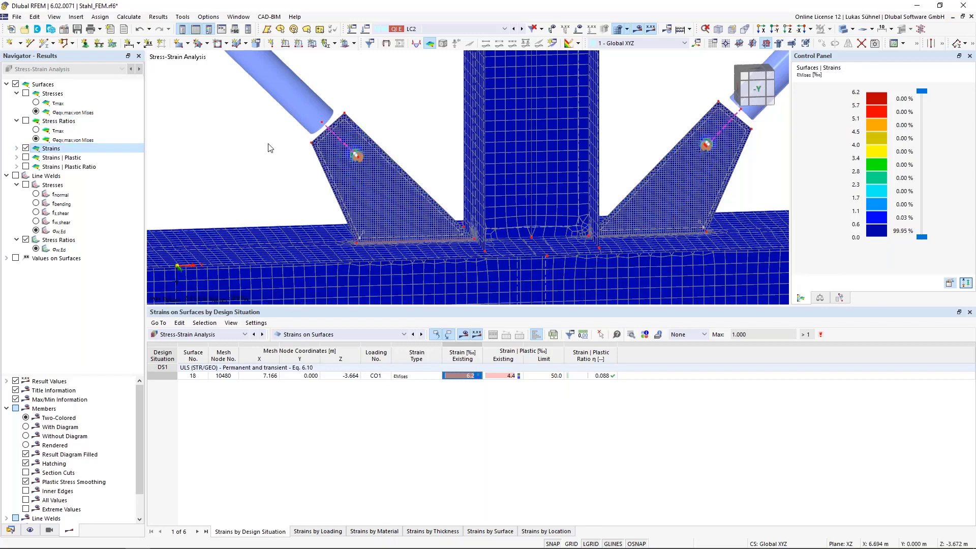
{"action": "scroll", "coordinate": [374, 151], "scroll_direction": "up", "scroll_amount": 2}
{"action": "scroll", "coordinate": [346, 145], "scroll_direction": "up", "scroll_amount": 3}
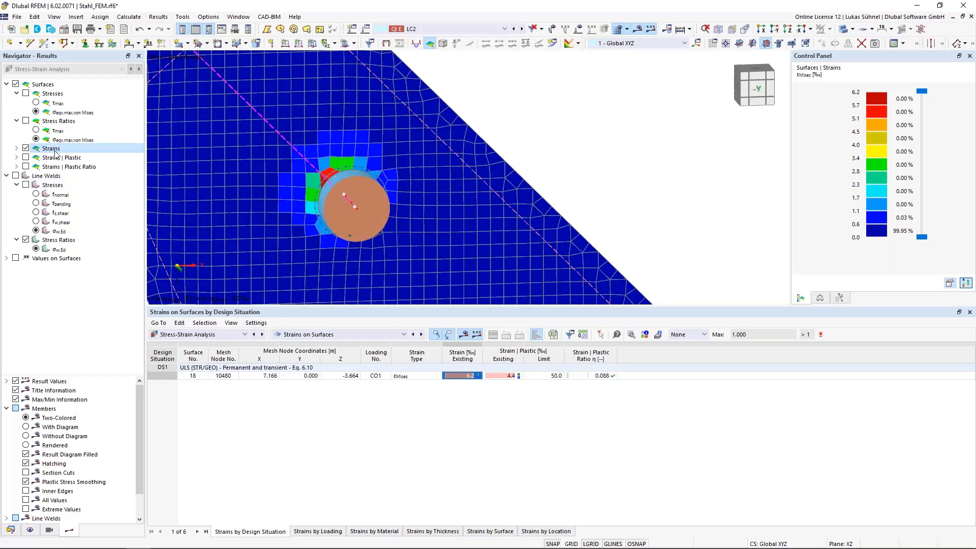
Step: Display the plastic von Mises strains on the surfaces, followed by the plastic strain ratio, at the left gusset's bolt hole
{"action": "left_click", "coordinate": [16, 157]}
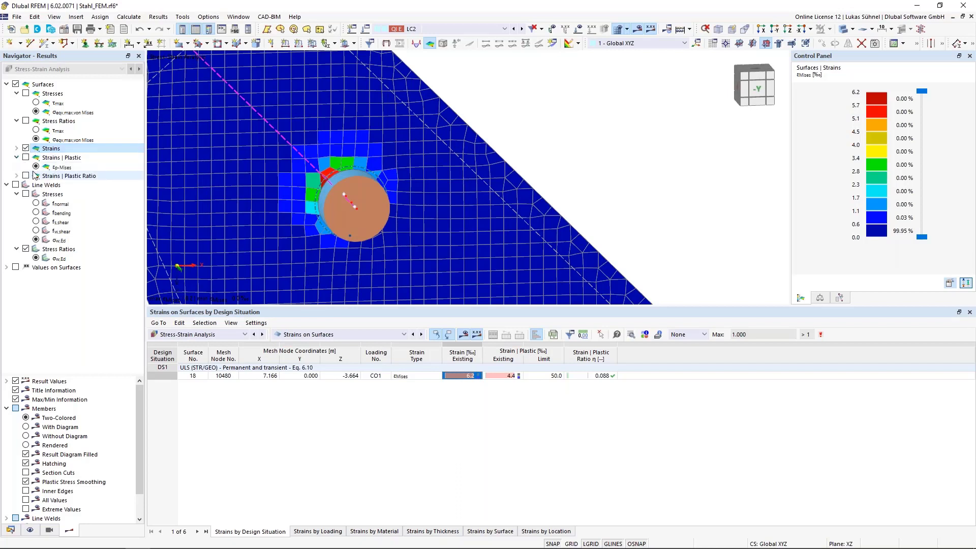
{"action": "left_click", "coordinate": [26, 157]}
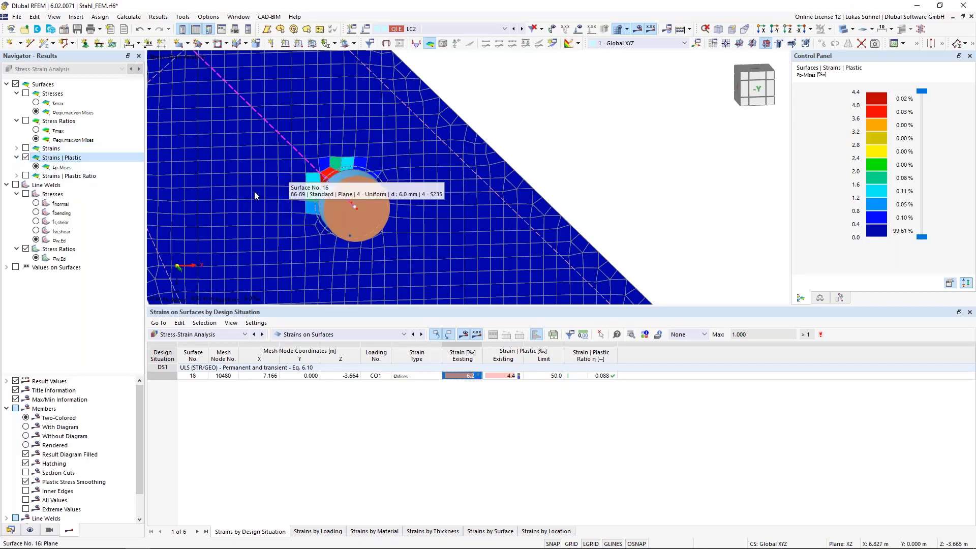
{"action": "left_click", "coordinate": [16, 176]}
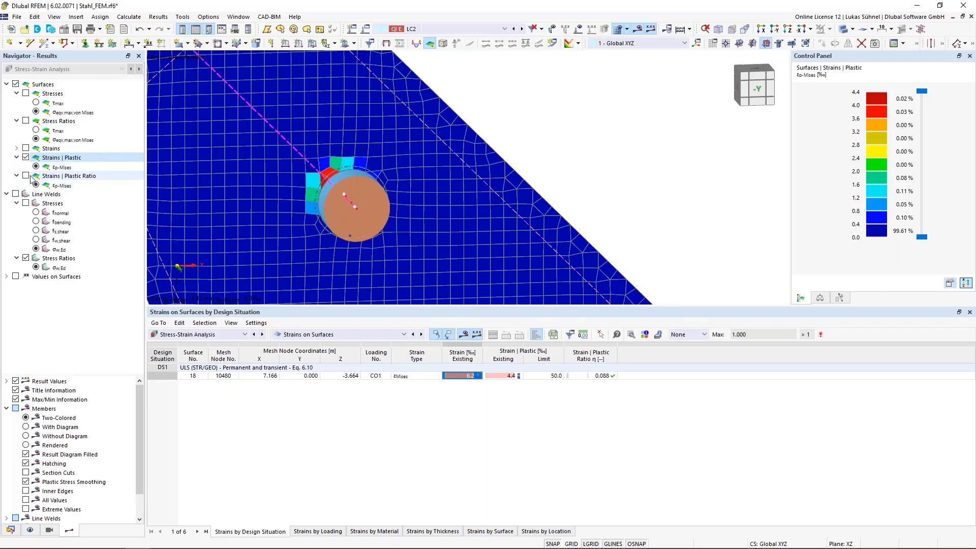
{"action": "left_click", "coordinate": [26, 176]}
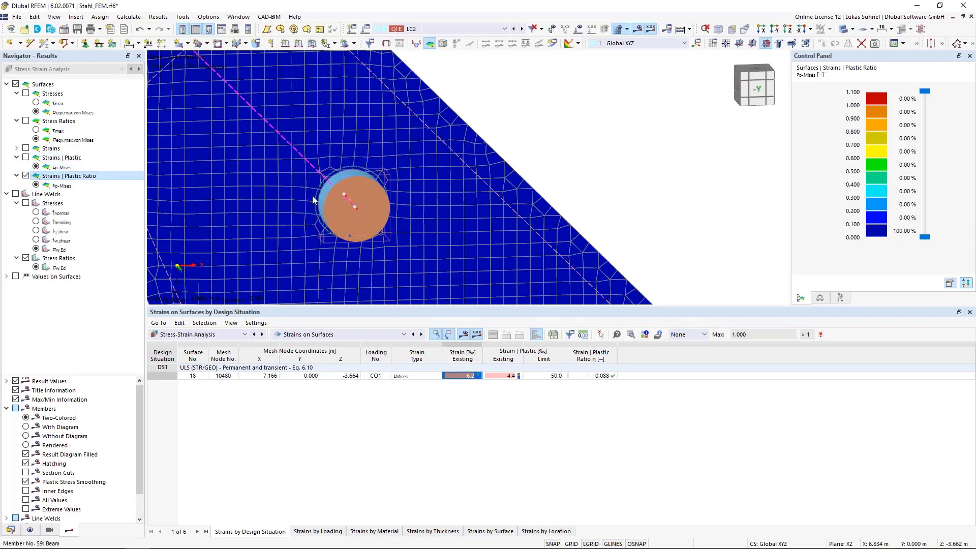
Step: Return the surface results to the plastic von Mises strains and inspect the plasticized elements around the bolt hole
{"action": "left_click", "coordinate": [26, 157]}
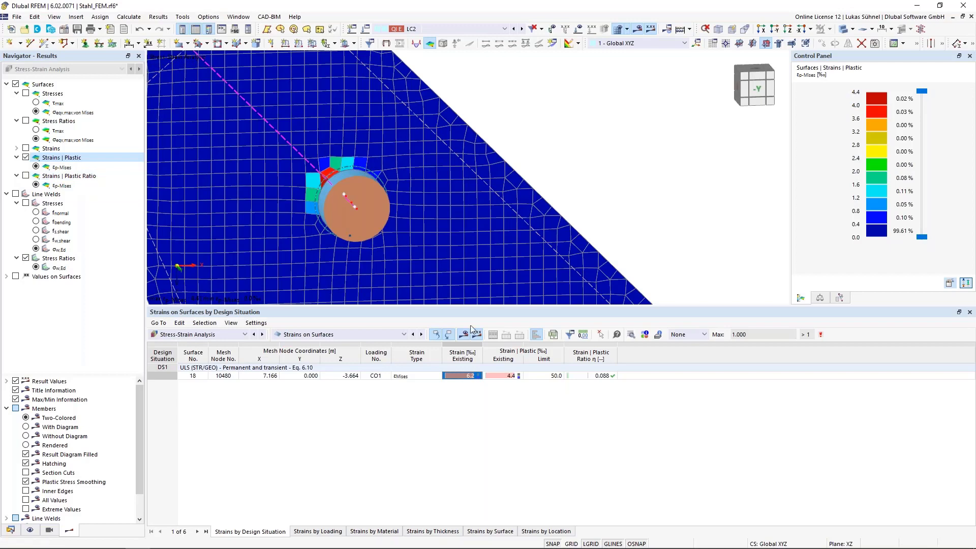
{"action": "scroll", "coordinate": [301, 198], "scroll_direction": "up", "scroll_amount": 3}
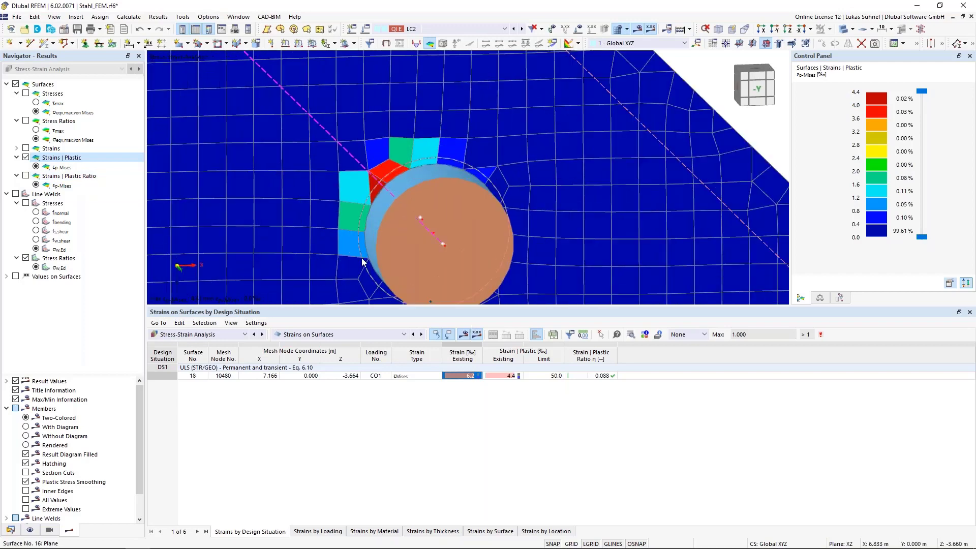
{"action": "scroll", "coordinate": [343, 186], "scroll_direction": "down", "scroll_amount": 6}
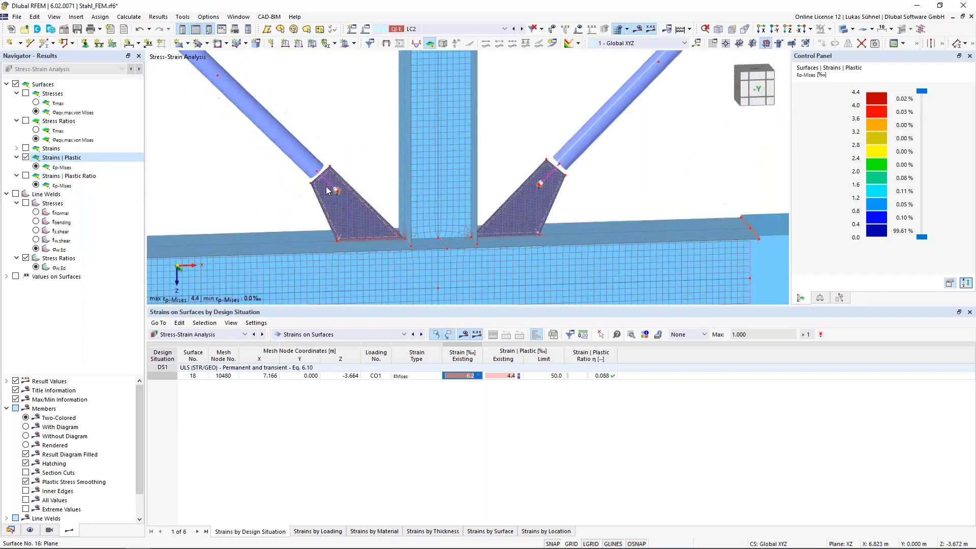